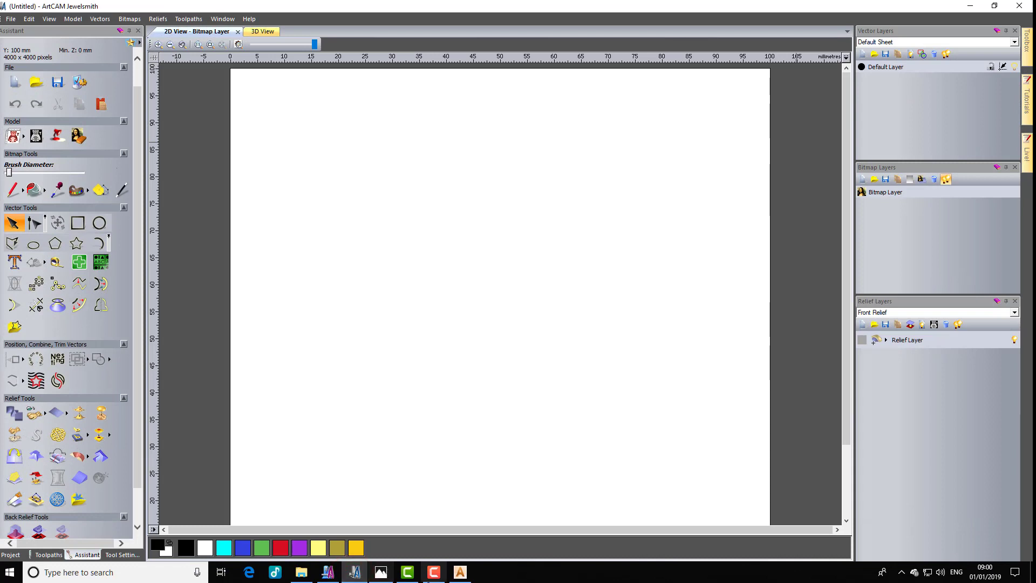
# Switch to Autodesk ArtCAM Premium 2018 and show the 2D view of the bitmap layer.
pyautogui.click(459, 572)
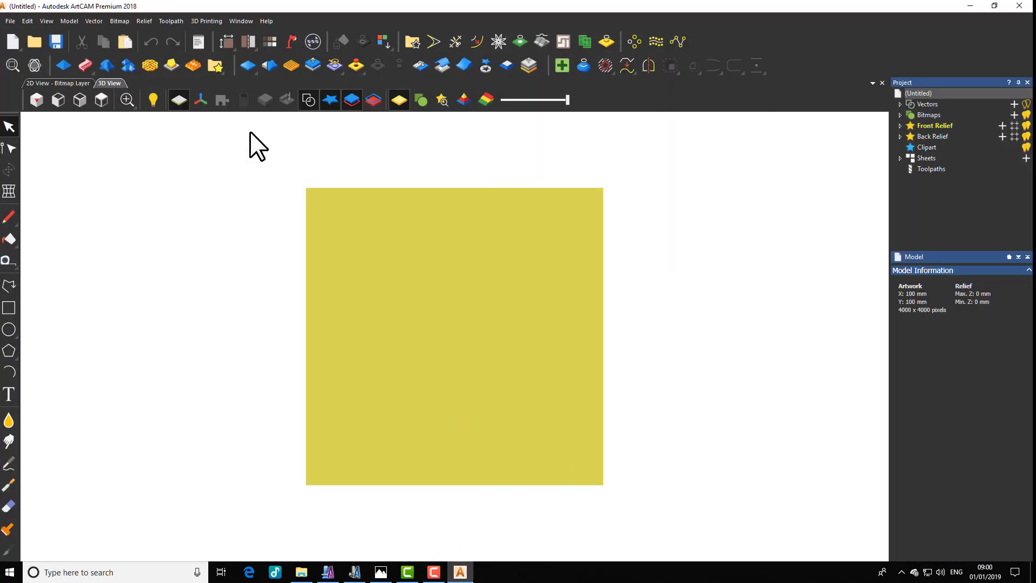
pyautogui.click(68, 79)
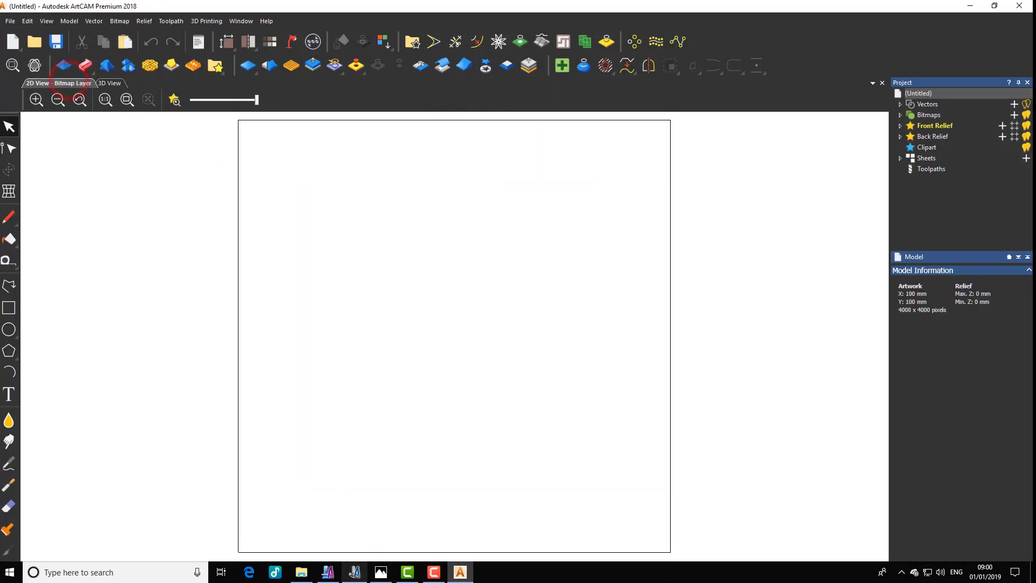
# Switch to ArtCAM Pro with its 2D view and Vector Tools in sight.
pyautogui.click(329, 573)
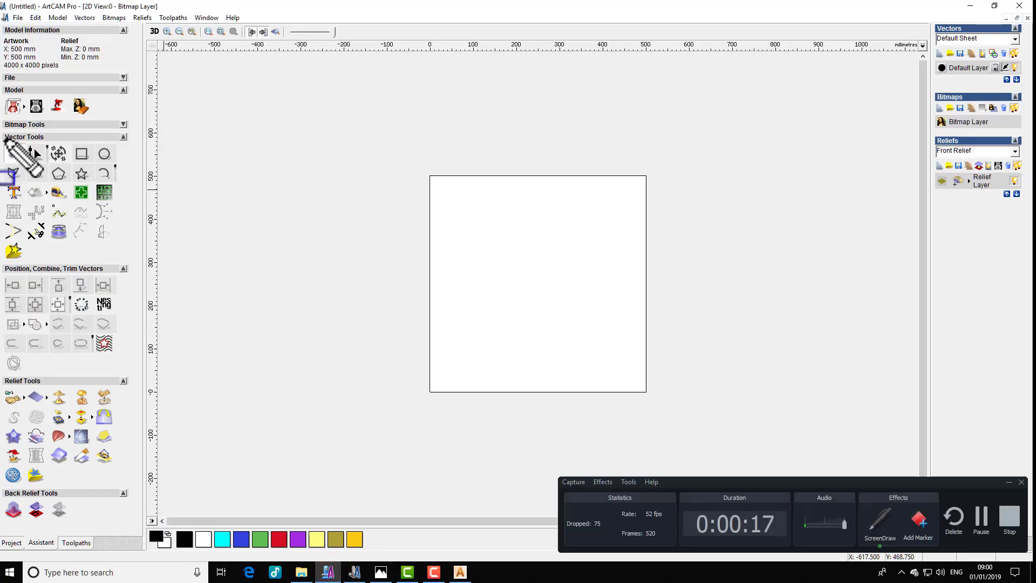
pyautogui.moveTo(68, 177)
pyautogui.mouseDown()
pyautogui.moveTo(134, 179)
pyautogui.moveTo(148, 199)
pyautogui.moveTo(147, 184)
pyautogui.mouseUp()
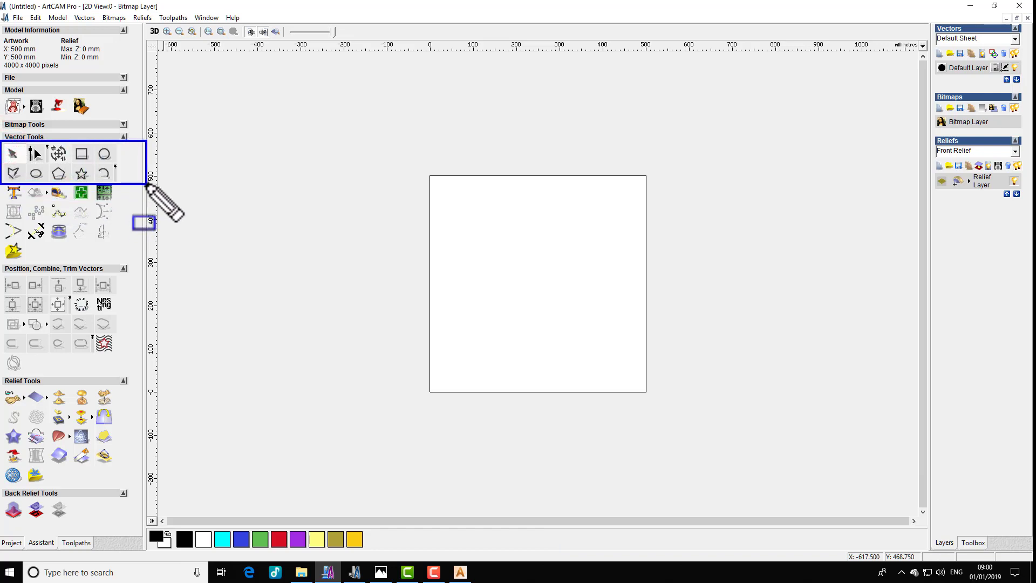
pyautogui.click(138, 172)
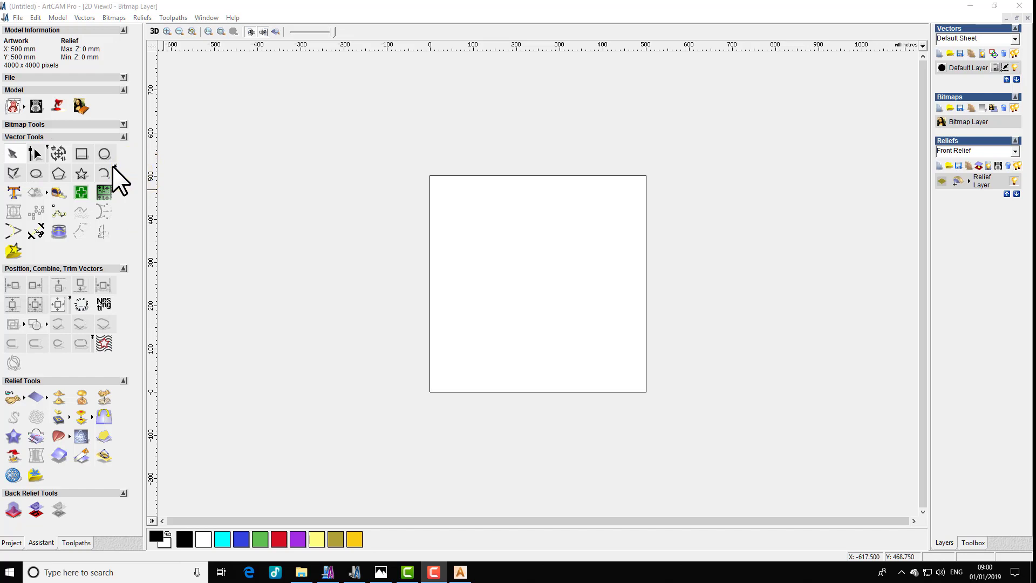
# Try the shape-drawing tools in Vector Tools as a flyout and expanded, and leave them collapsed into the flyout.
pyautogui.click(114, 166)
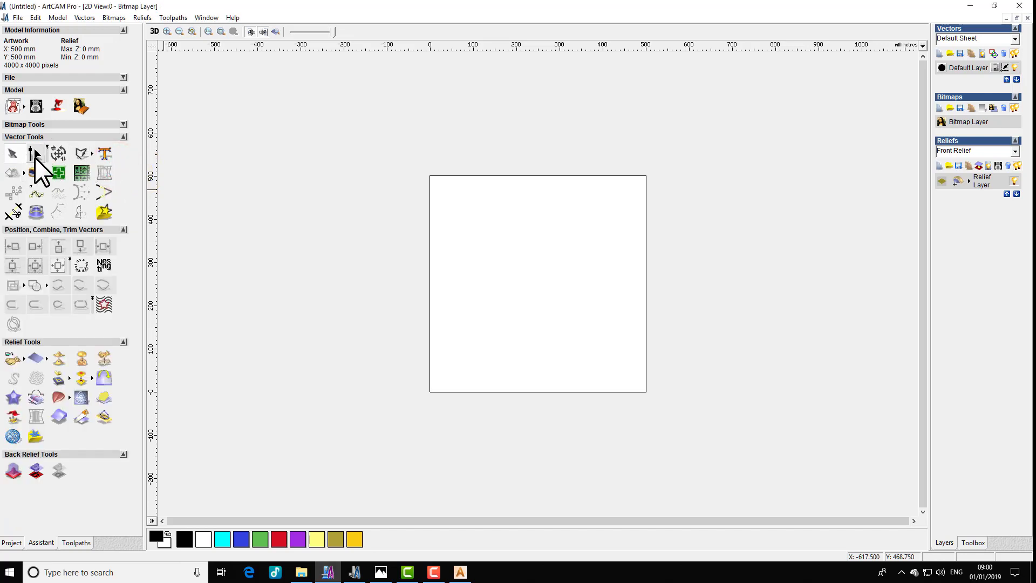
pyautogui.click(93, 151)
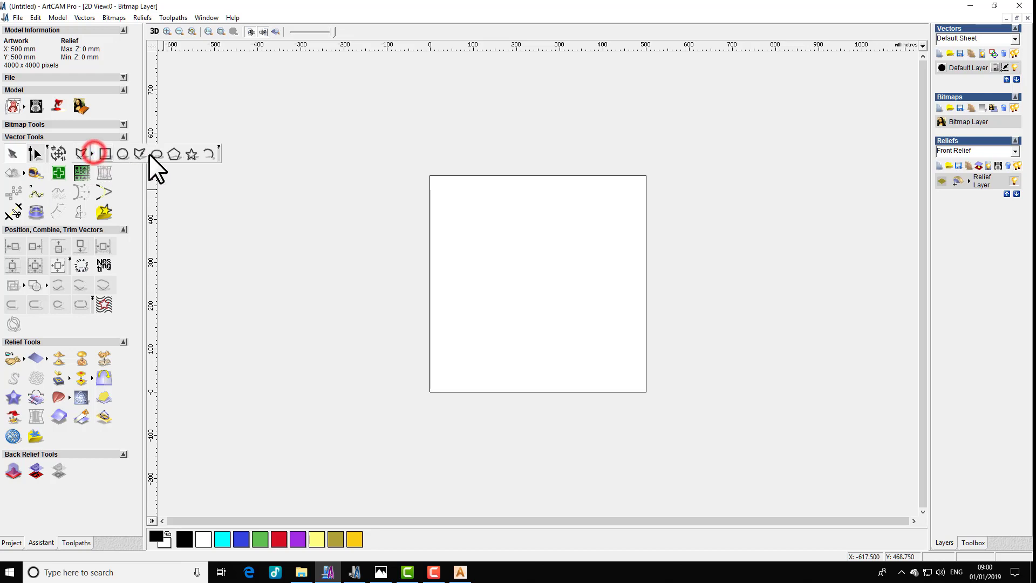
pyautogui.click(222, 144)
pyautogui.click(93, 153)
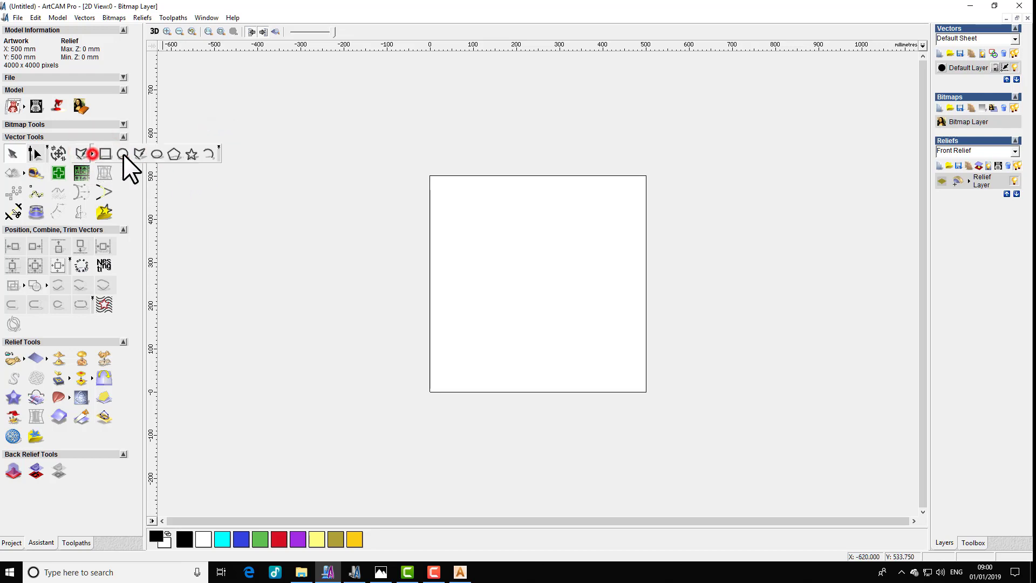
pyautogui.click(218, 145)
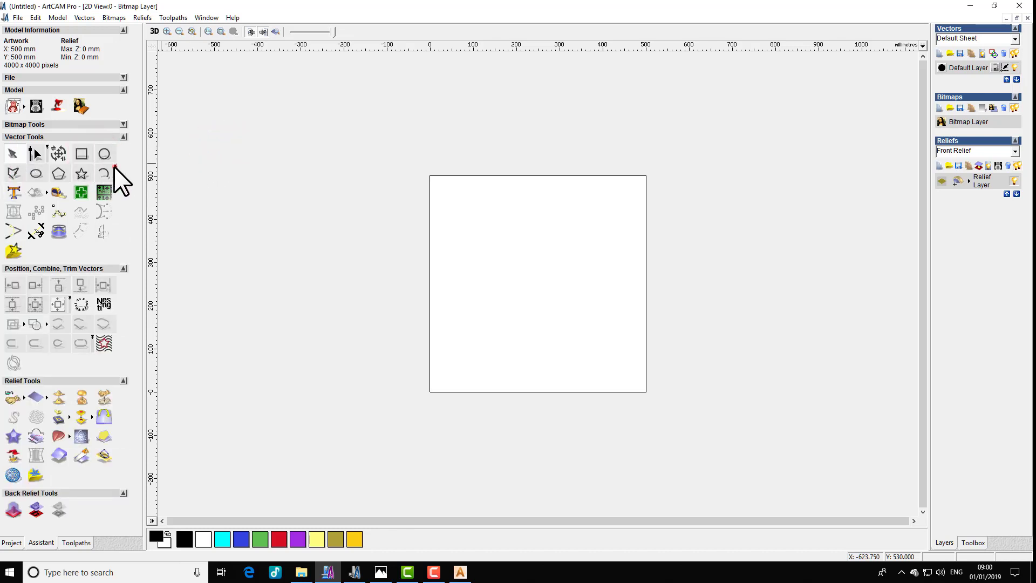
pyautogui.click(114, 166)
# Try the selection tools as a flyout and expand them again, and collapse the vector-closing tools under Position, Combine, Trim Vectors.
pyautogui.click(47, 147)
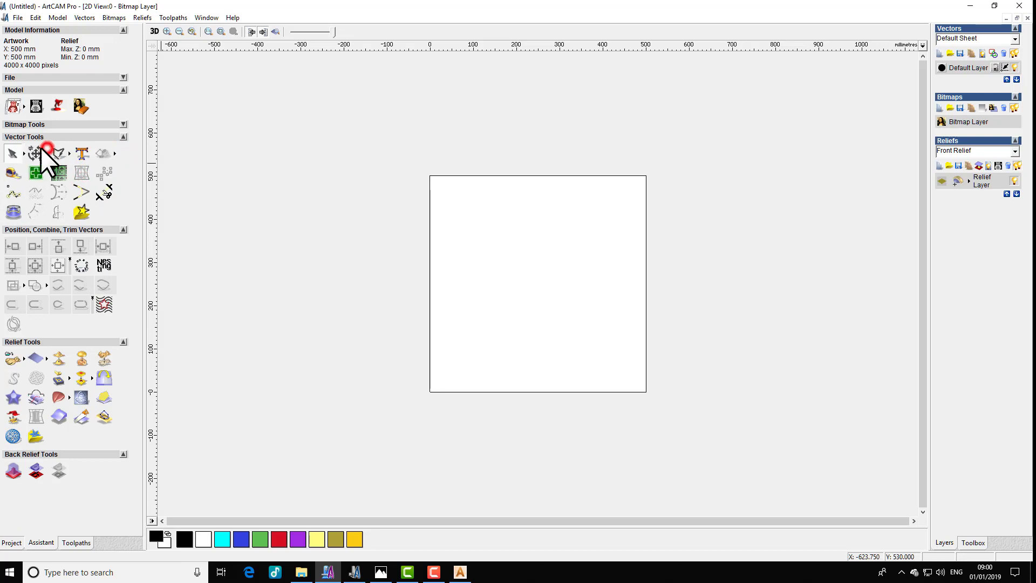
pyautogui.click(24, 151)
pyautogui.click(64, 147)
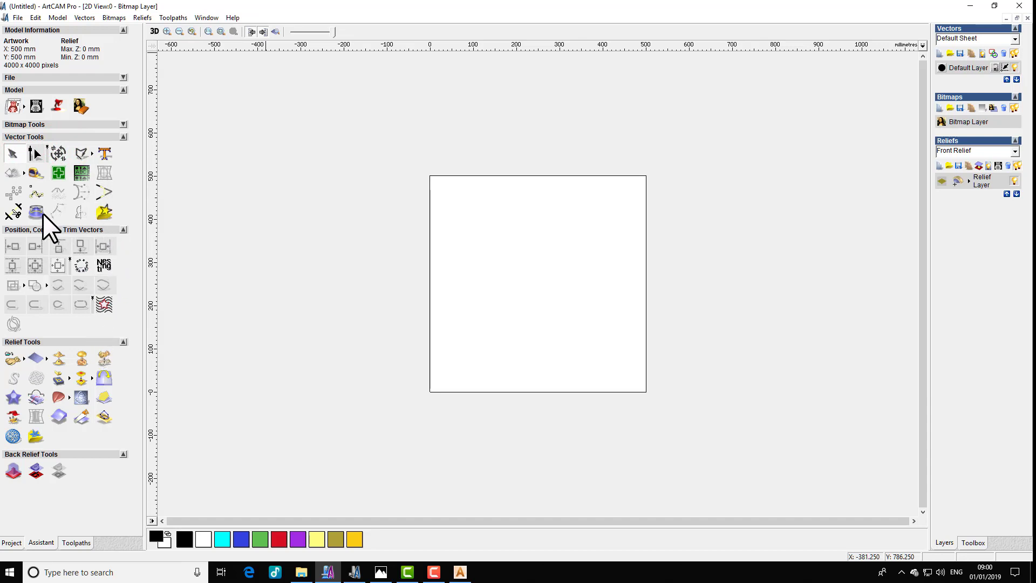
pyautogui.click(92, 299)
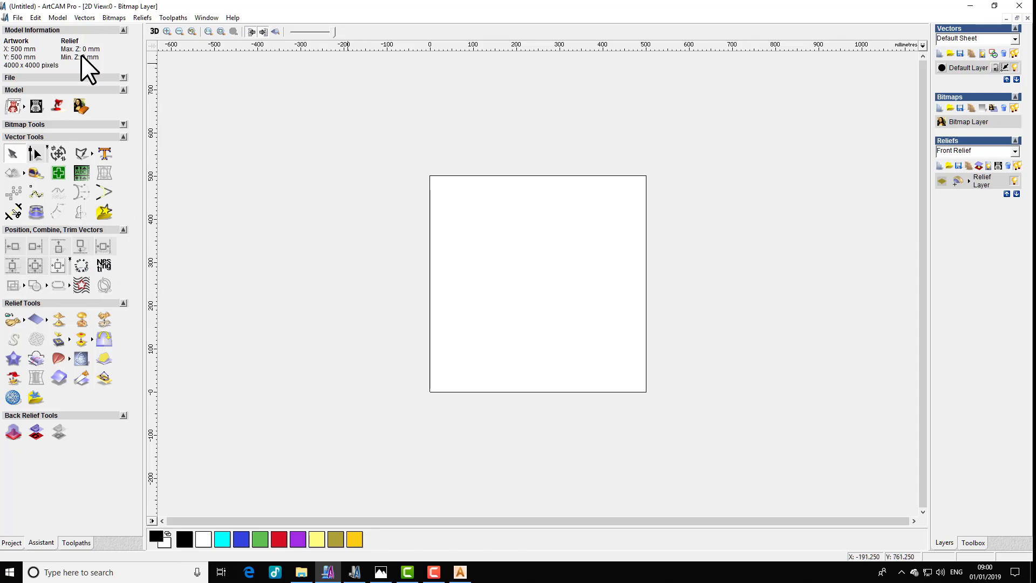
# Inspect the blank relief from another angle in the 3D view and return to the 2D view.
pyautogui.click(155, 30)
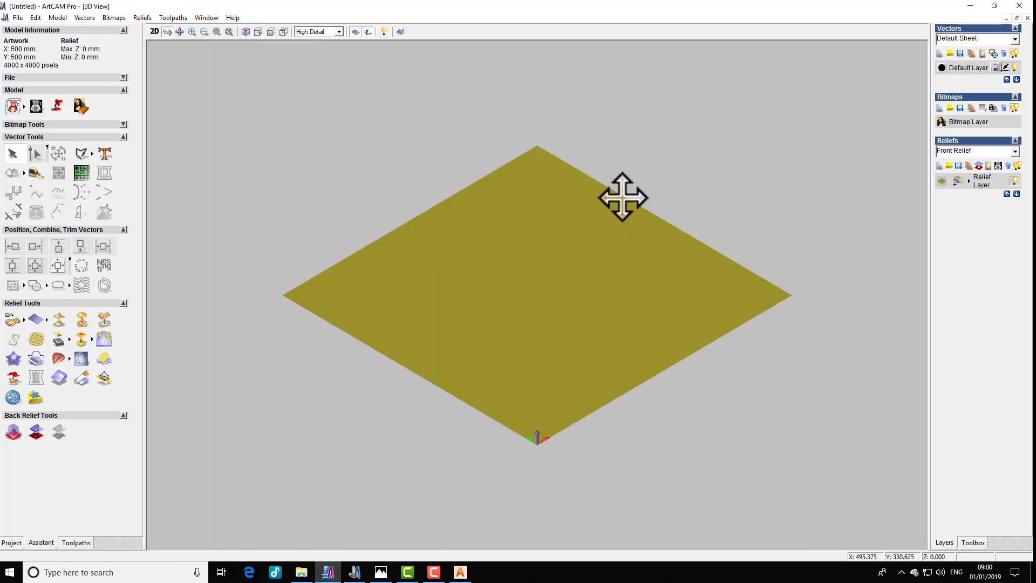
pyautogui.moveTo(620, 197); pyautogui.dragTo(618, 239)
pyautogui.scroll(3, 580, 263)
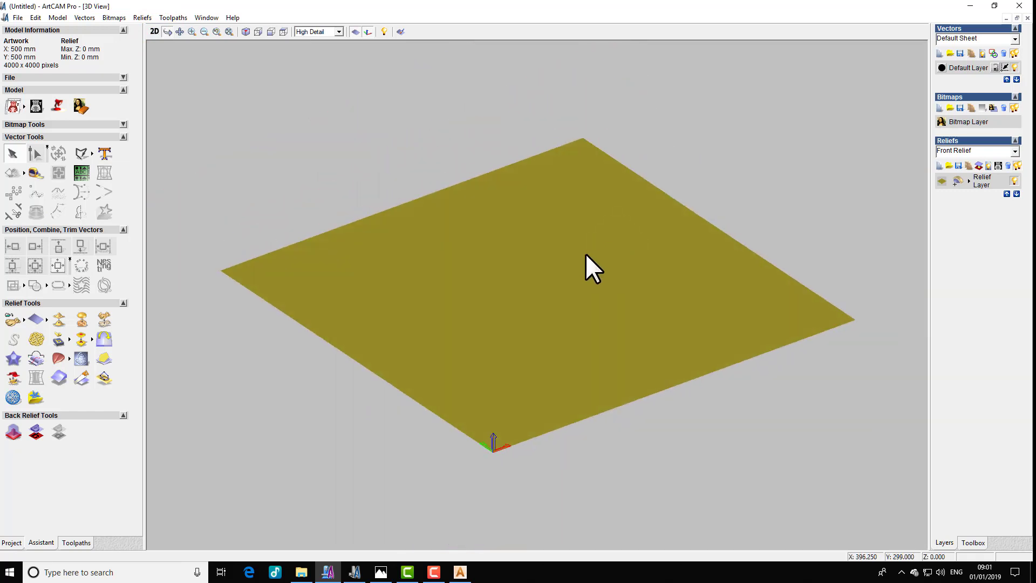
pyautogui.click(154, 32)
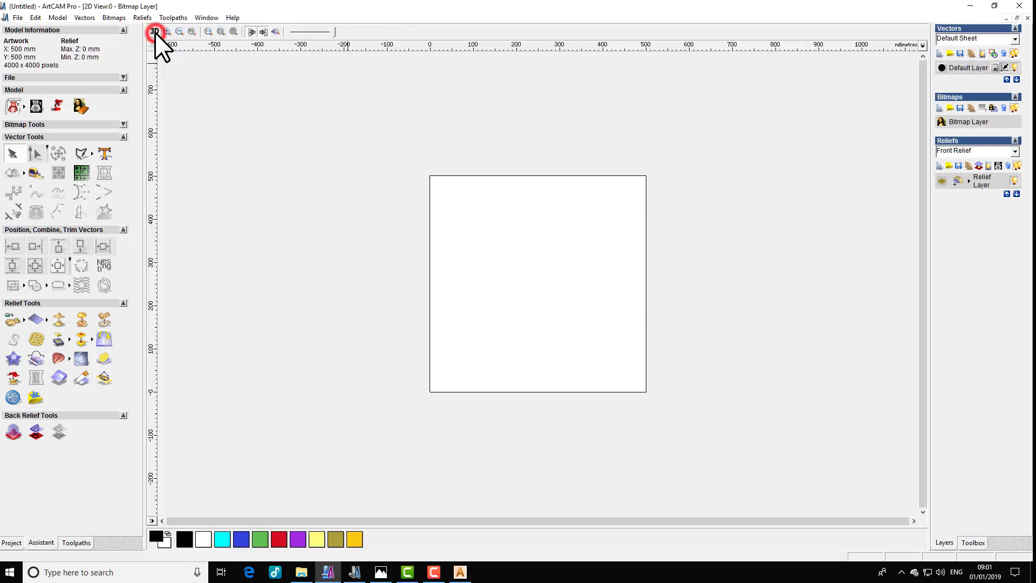
pyautogui.click(167, 31)
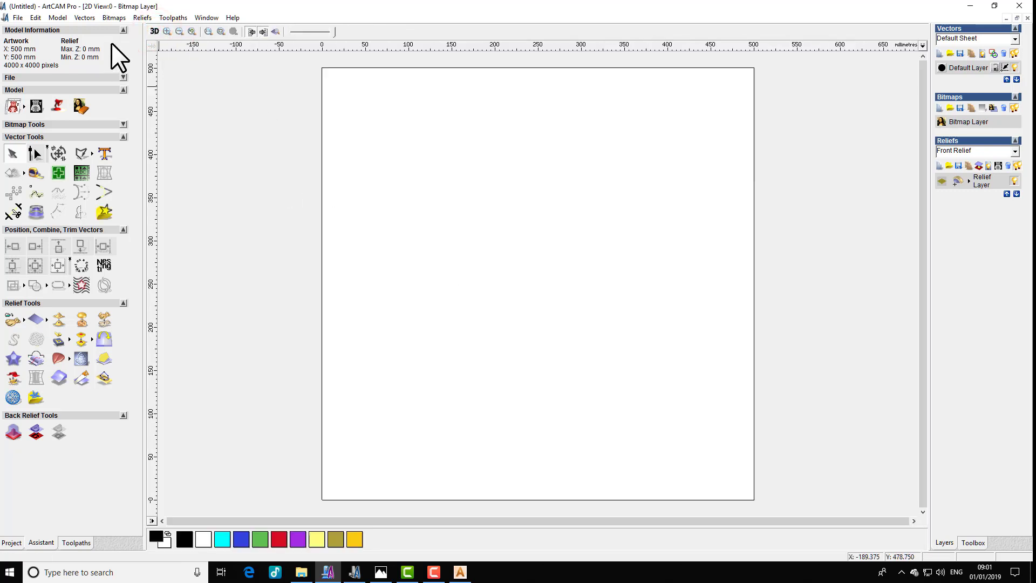
# Tile the 2D and 3D views vertically, and tile them horizontally.
pyautogui.click(212, 17)
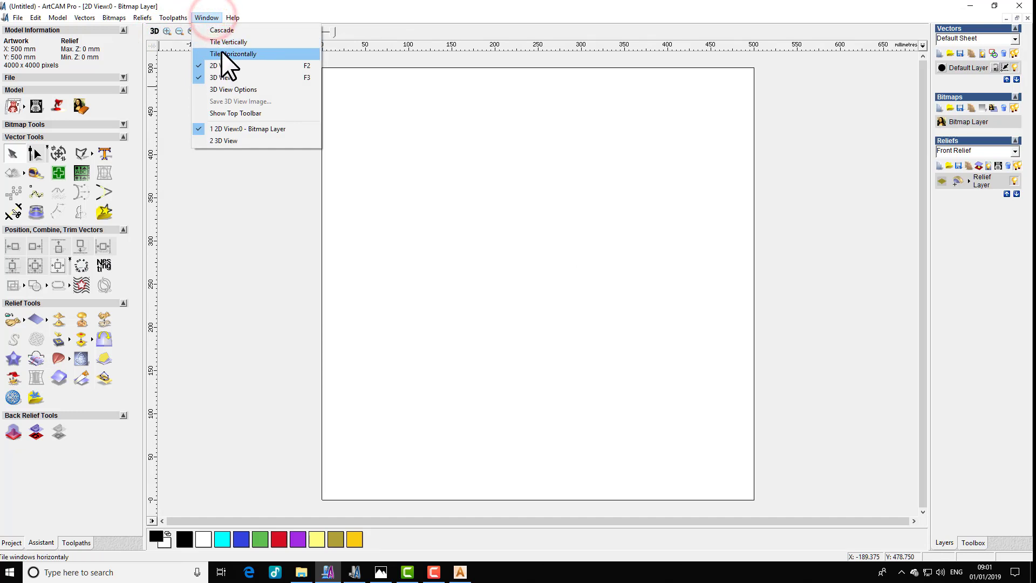
pyautogui.click(225, 42)
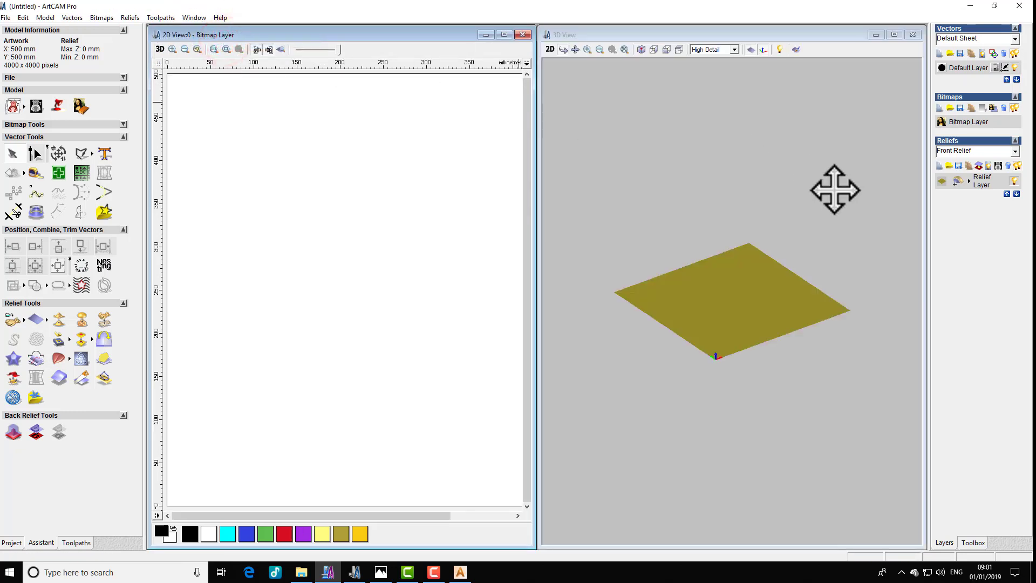
pyautogui.click(186, 19)
pyautogui.click(202, 57)
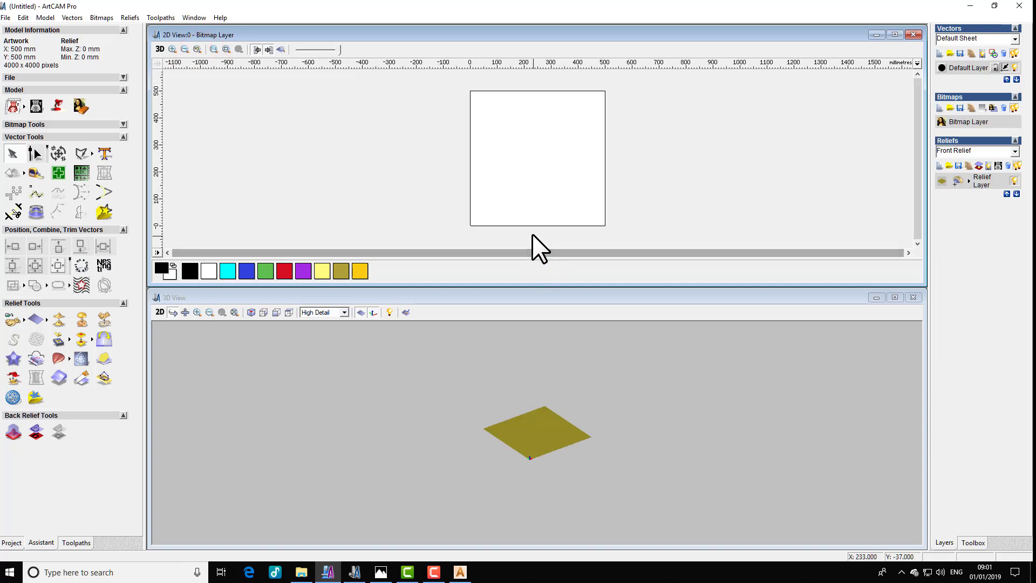
# Cascade the 2D and 3D views and maximize the 2D view.
pyautogui.click(194, 18)
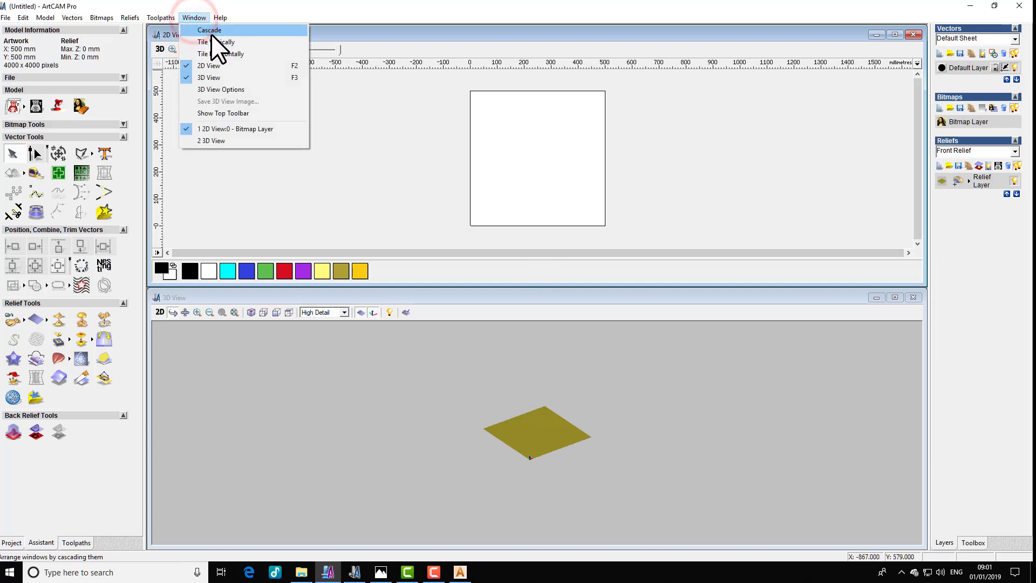
pyautogui.click(211, 34)
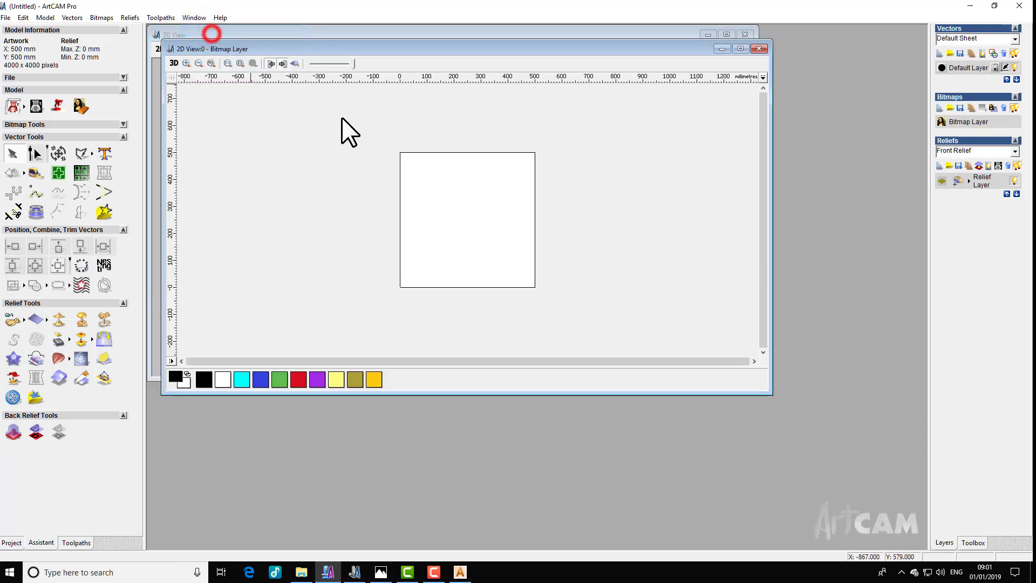
pyautogui.click(743, 45)
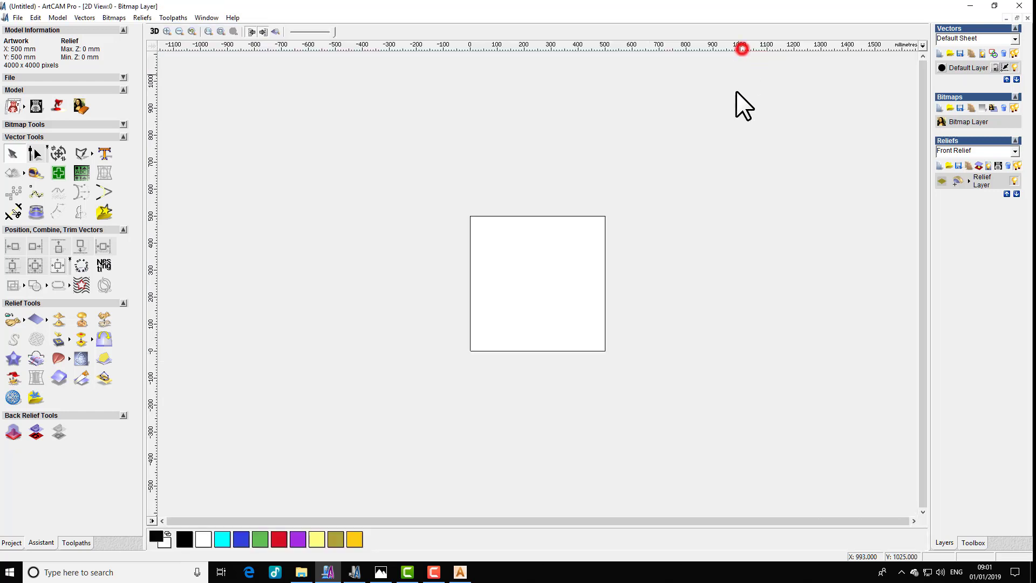
# Switch to ArtCAM Jewelsmith to examine its Vector Tools layout.
pyautogui.click(356, 574)
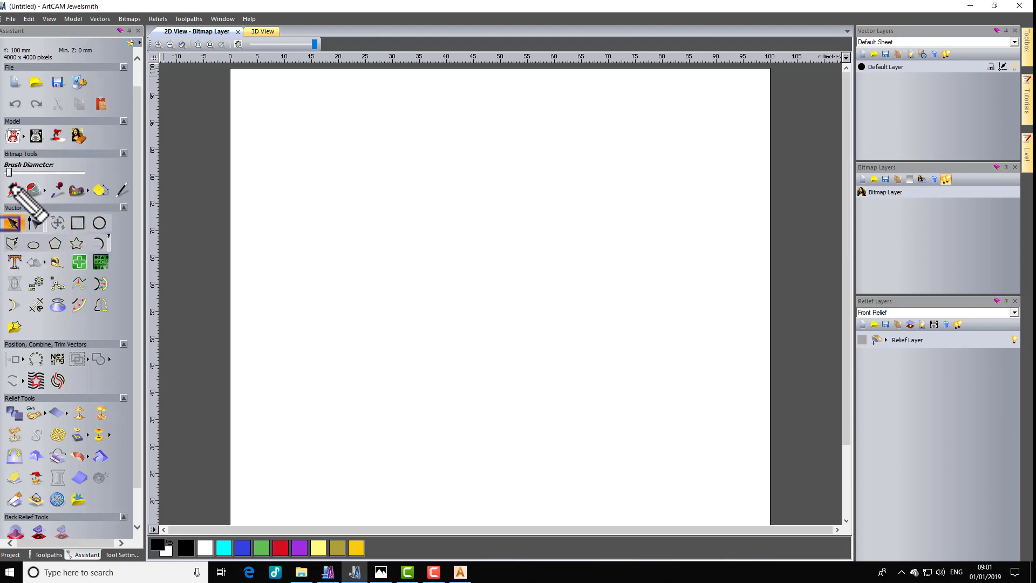
pyautogui.moveTo(1, 204)
pyautogui.mouseDown()
pyautogui.moveTo(30, 249)
pyautogui.moveTo(139, 302)
pyautogui.moveTo(132, 260)
pyautogui.mouseUp()
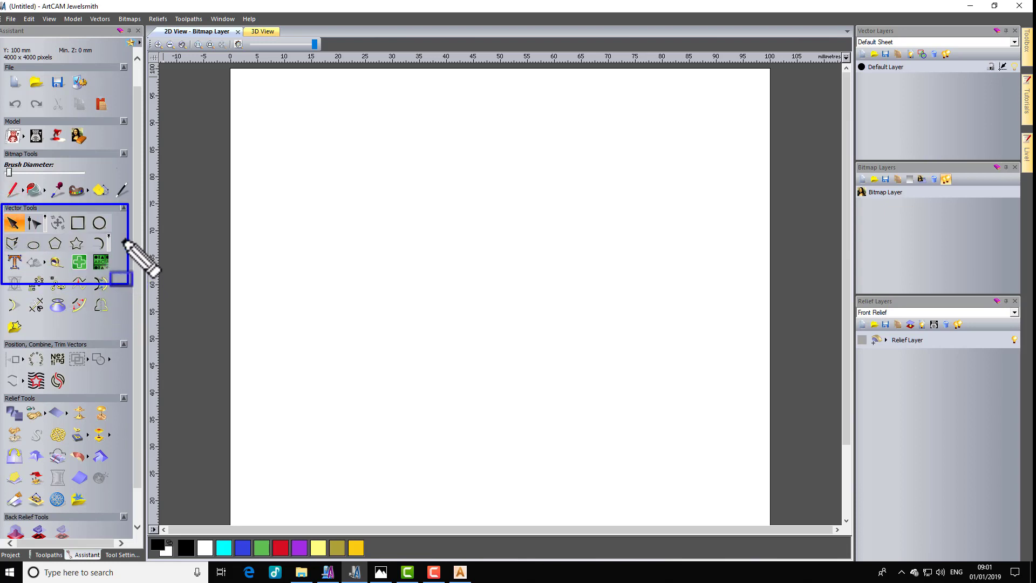
pyautogui.press('Escape')
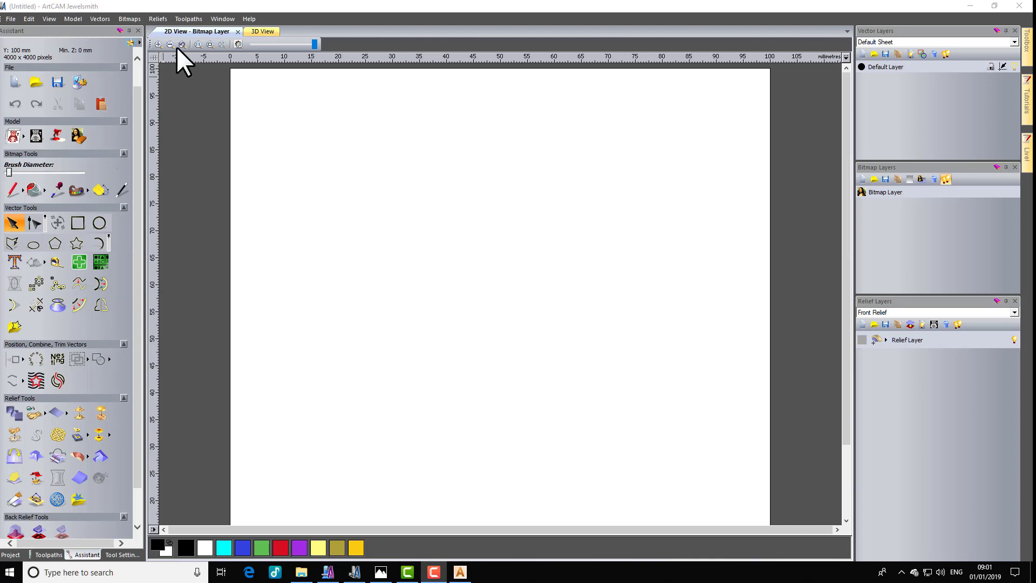
# Alternate between the 2D and 3D views and examine the blank relief from another angle in 3D.
pyautogui.click(259, 31)
pyautogui.click(207, 32)
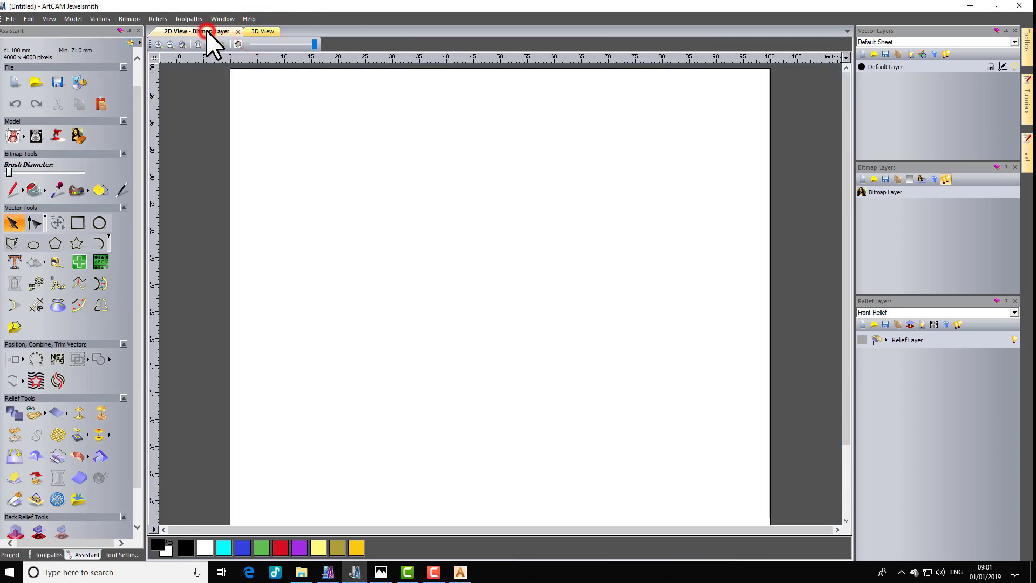
pyautogui.click(257, 32)
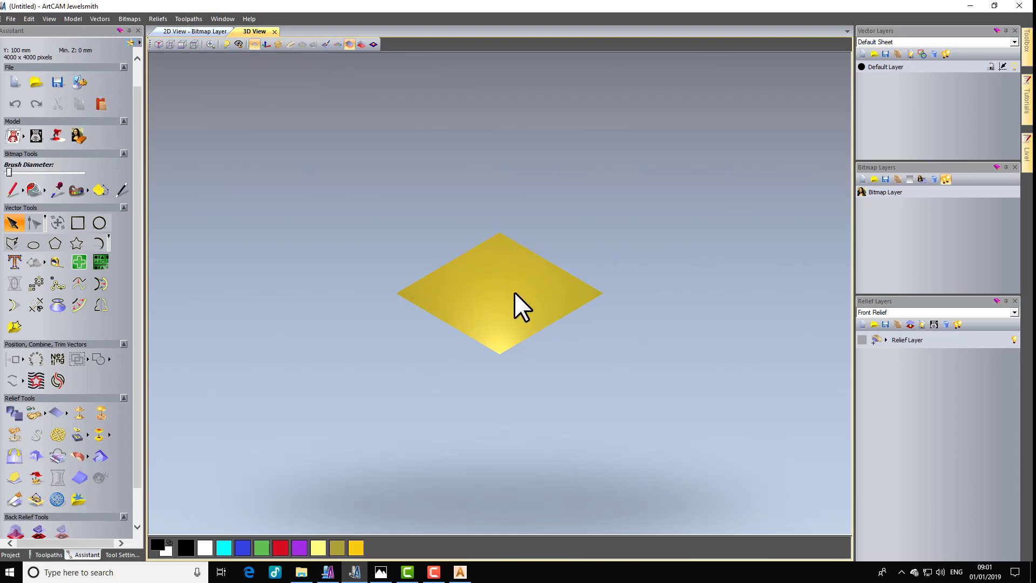
pyautogui.moveTo(513, 293); pyautogui.dragTo(477, 300)
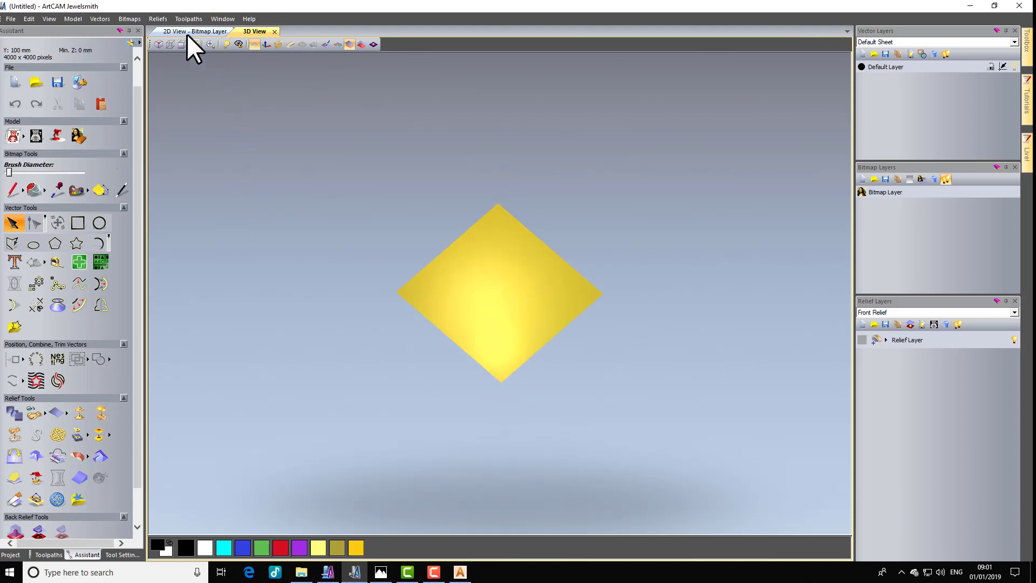
# Switch to Autodesk ArtCAM Premium 2018 and change between its 2D and 3D views.
pyautogui.click(460, 572)
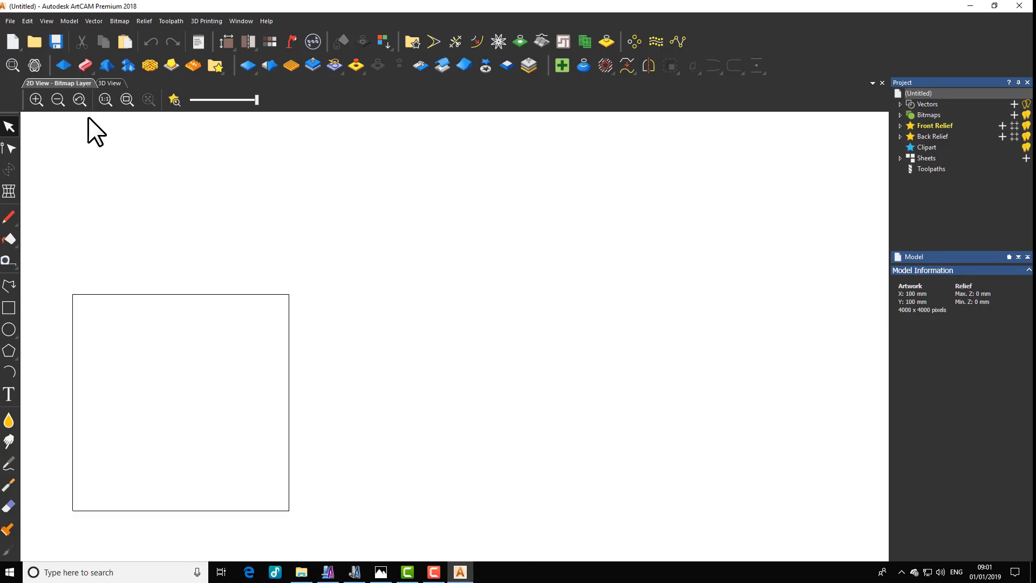
pyautogui.click(73, 82)
pyautogui.click(108, 82)
# Turn off Tabbed Views and maximize the separate 2D view window.
pyautogui.click(235, 20)
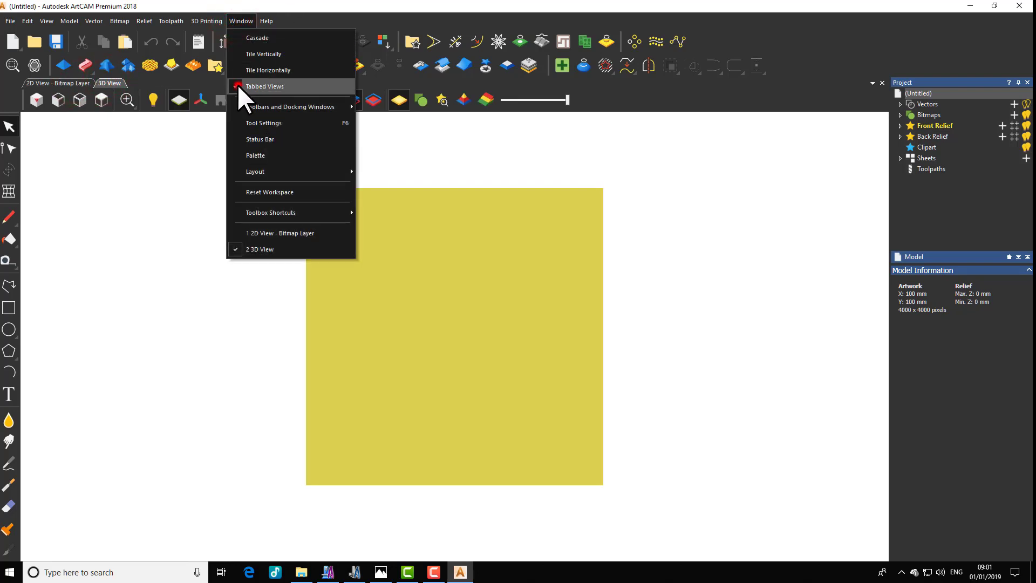
pyautogui.click(238, 85)
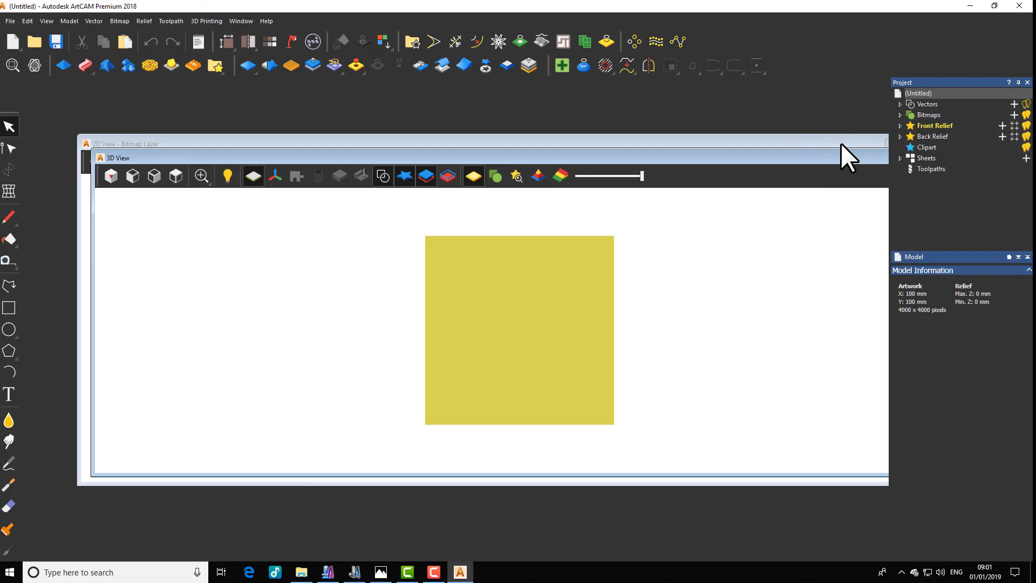
pyautogui.click(841, 144)
pyautogui.click(879, 144)
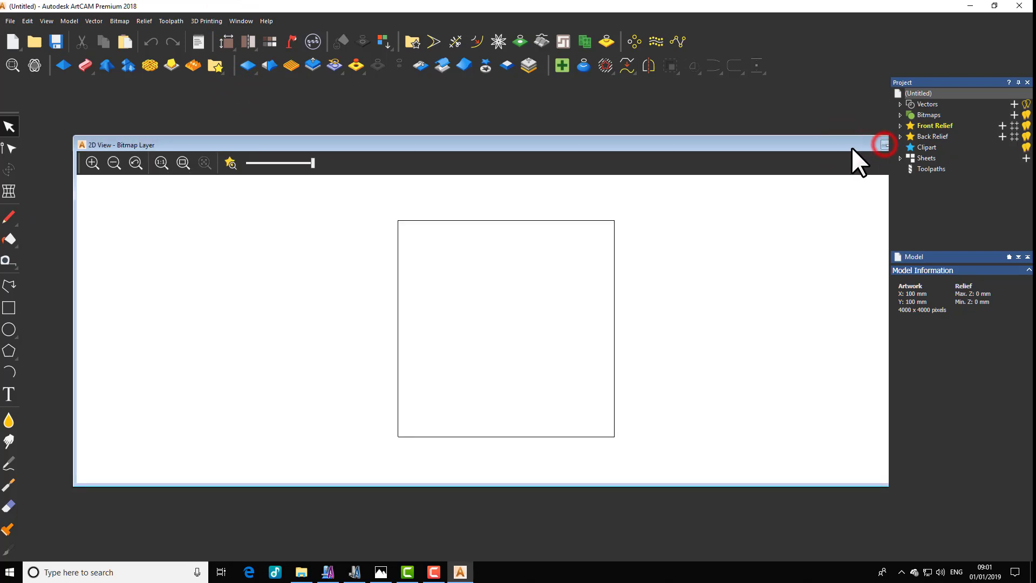
pyautogui.moveTo(842, 143); pyautogui.dragTo(785, 135)
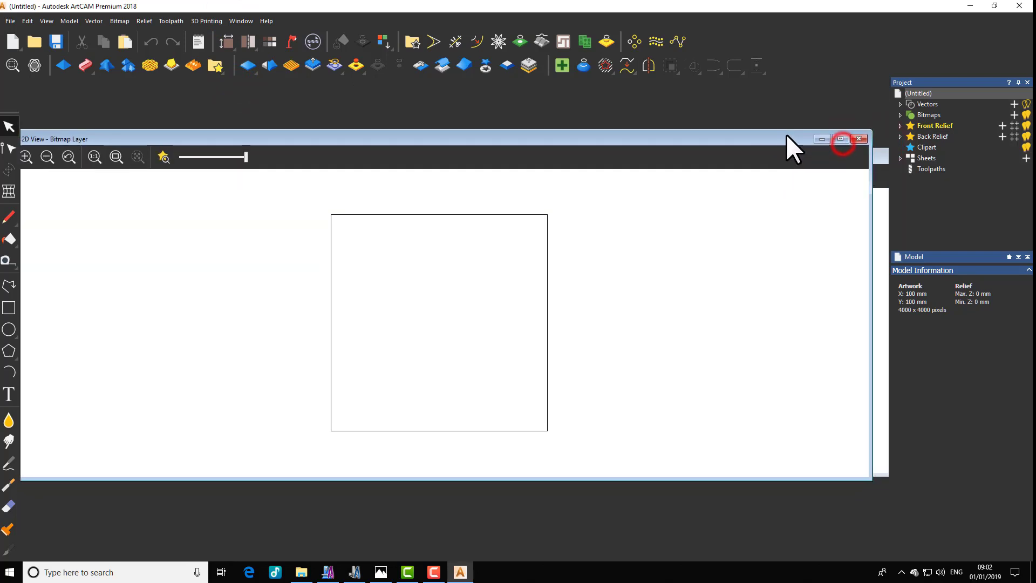
pyautogui.click(842, 139)
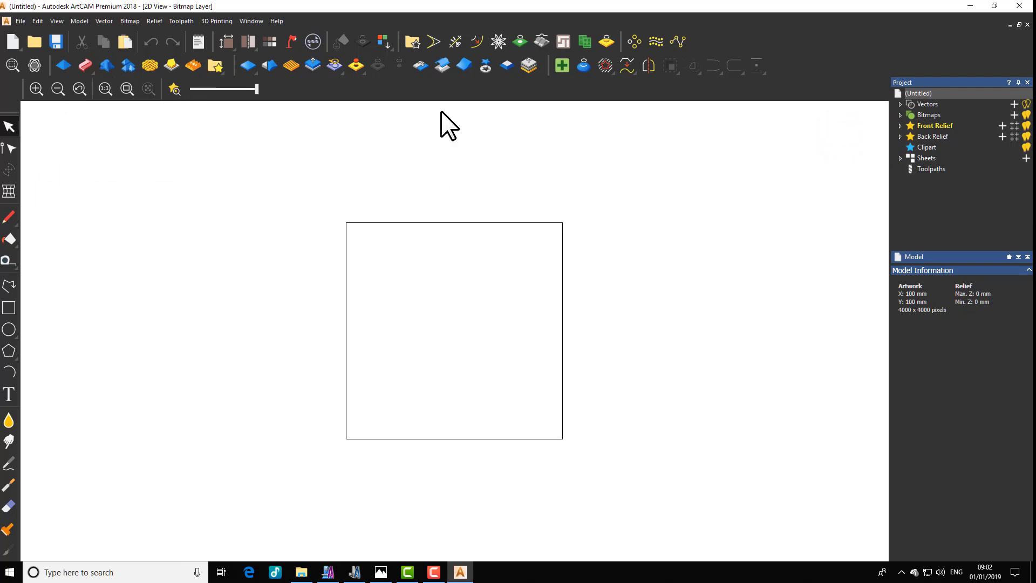
# Turn Tabbed Views back on and alternate between the 2D View and 3D View tabs.
pyautogui.click(250, 21)
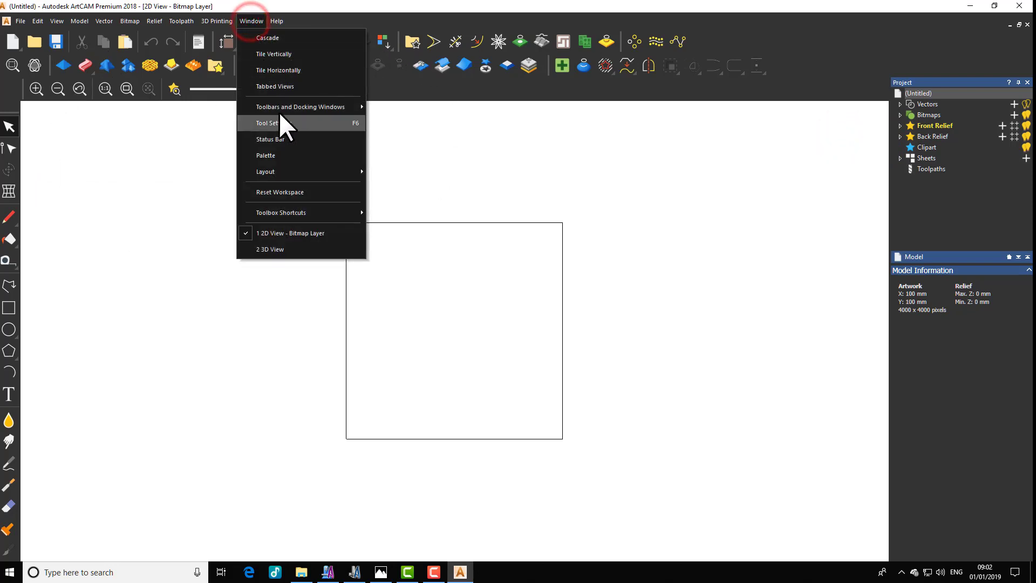
pyautogui.click(268, 87)
pyautogui.click(110, 84)
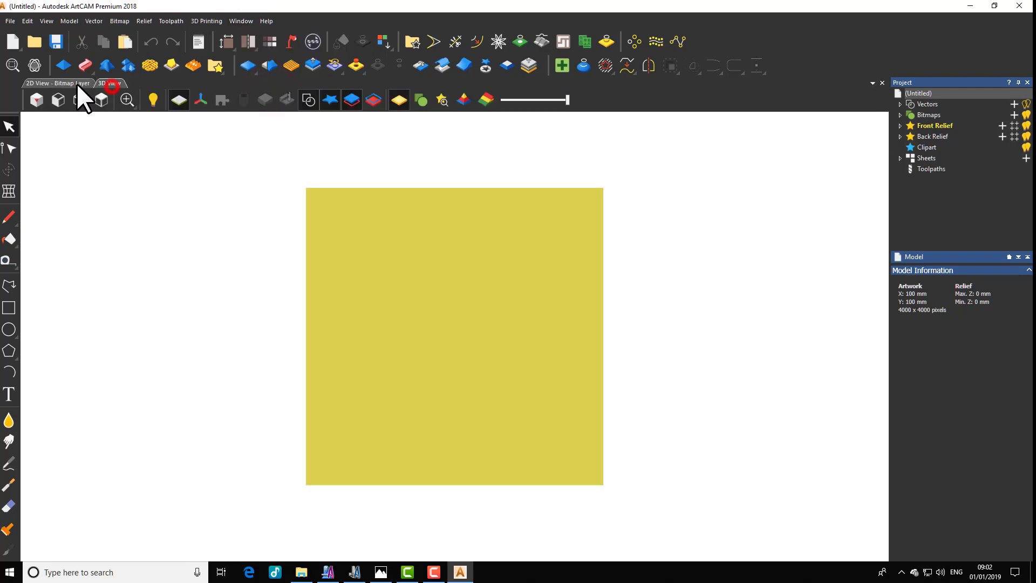
pyautogui.click(70, 84)
pyautogui.click(112, 85)
pyautogui.click(109, 84)
pyautogui.click(64, 84)
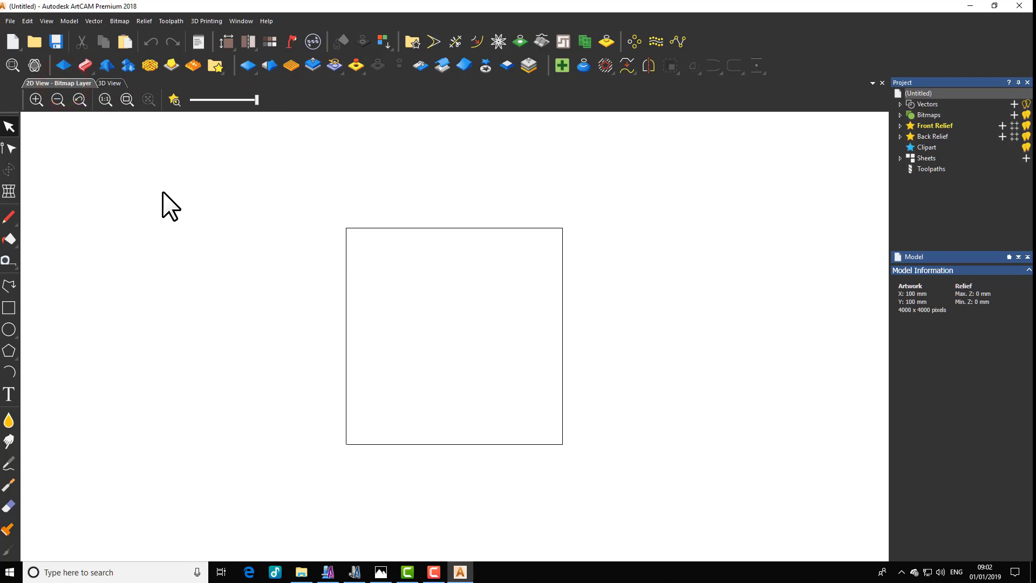
# Toggle between the 2D and 3D views again and check the window arrangement options, ending in the 2D view.
pyautogui.press('F3')
pyautogui.press('F2')
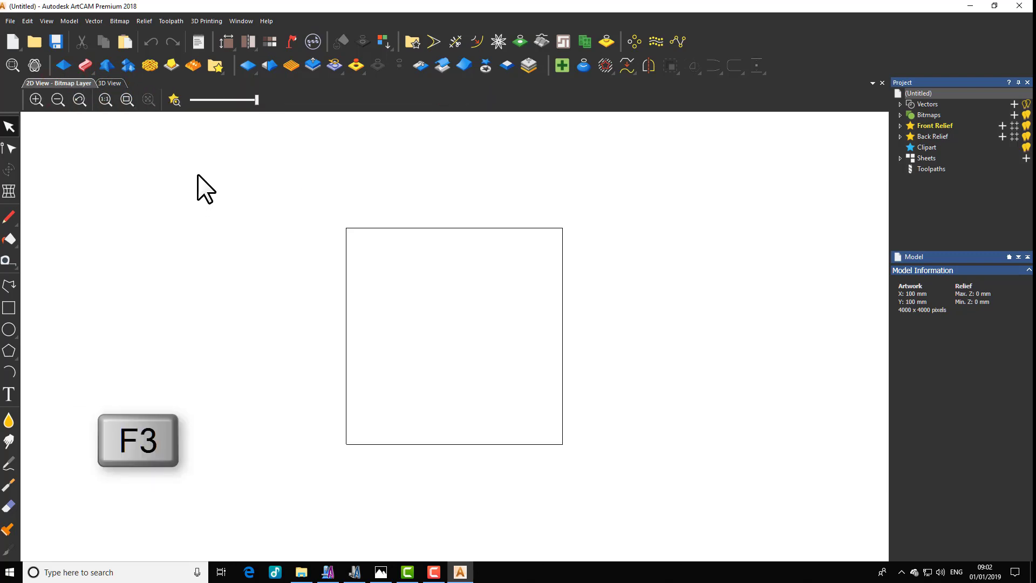
pyautogui.press('F2')
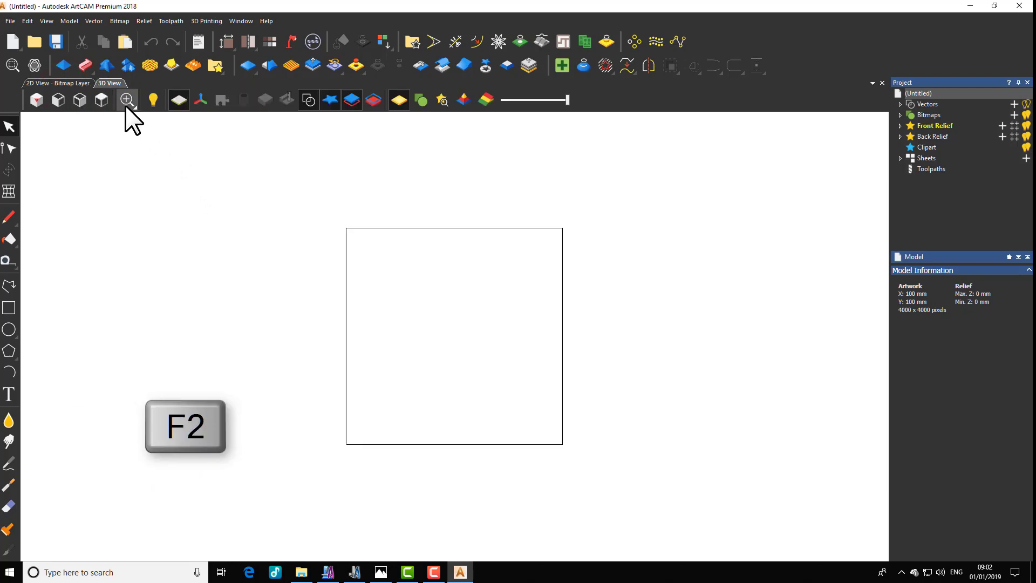
pyautogui.click(240, 20)
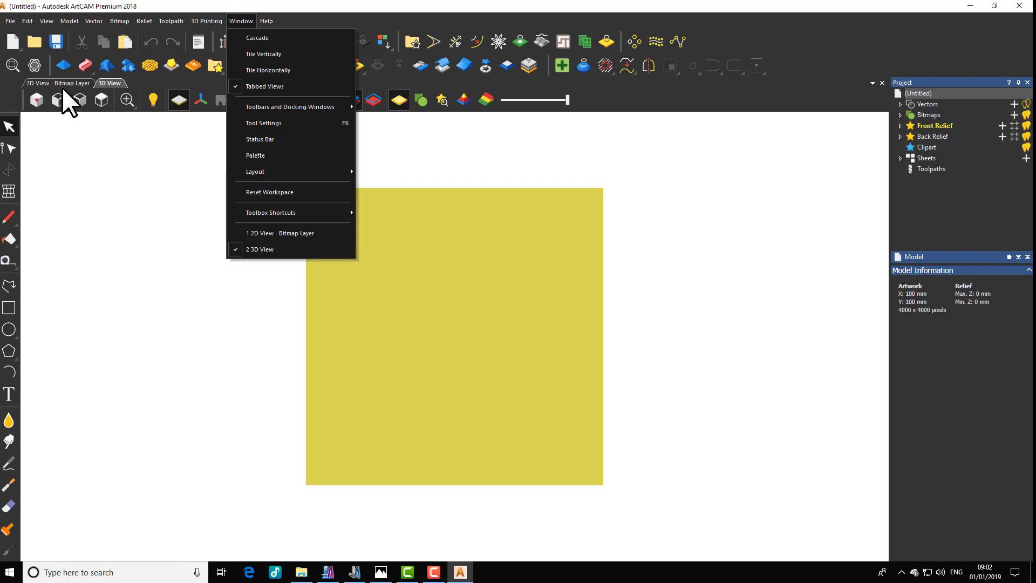
pyautogui.click(76, 82)
pyautogui.click(76, 82)
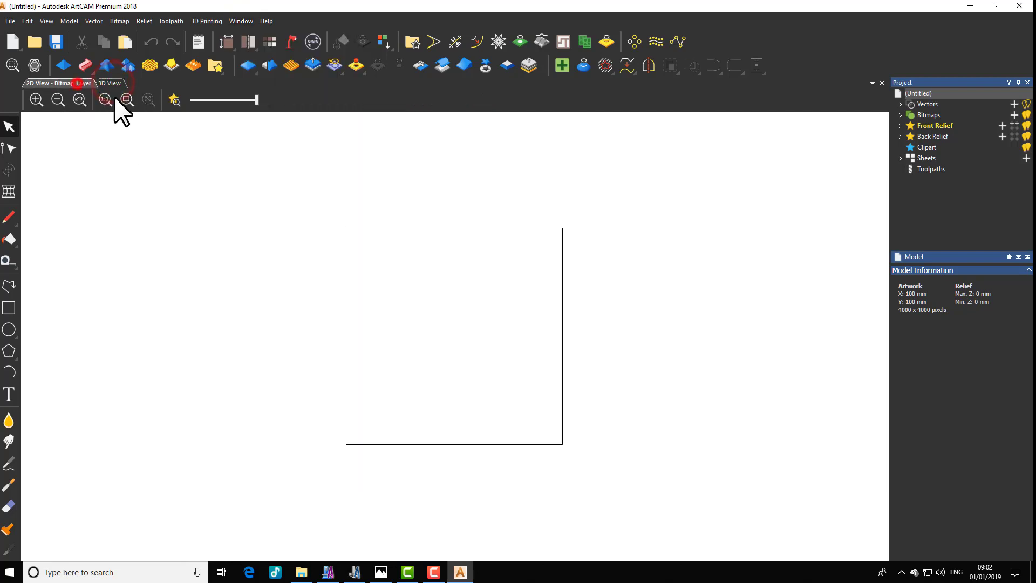
# Switch to ArtCAM Pro and expand the vector creation flyout so its tools stay inside Vector Tools.
pyautogui.click(328, 572)
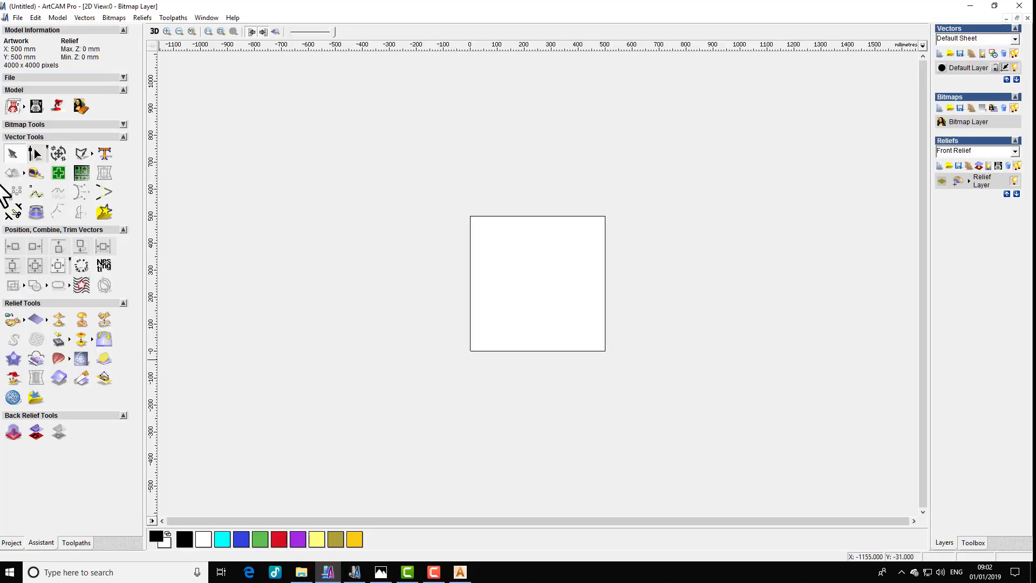
pyautogui.click(91, 154)
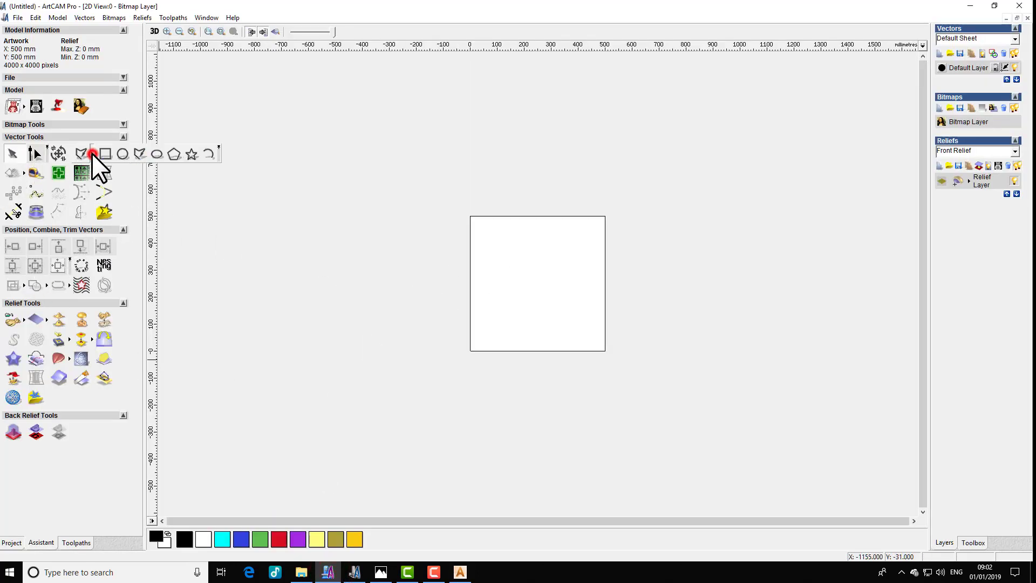
pyautogui.click(220, 147)
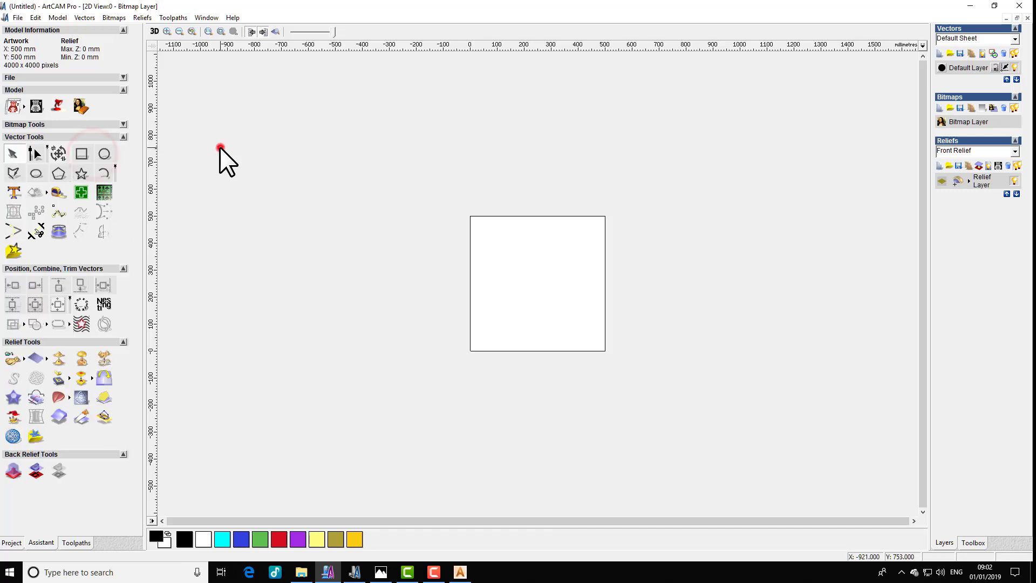
pyautogui.click(13, 154)
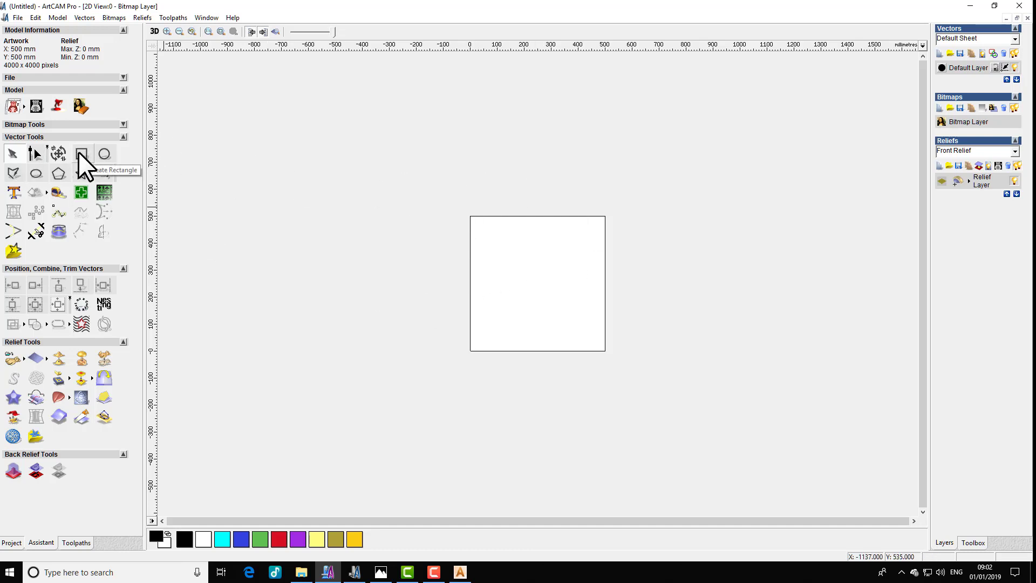
pyautogui.click(34, 154)
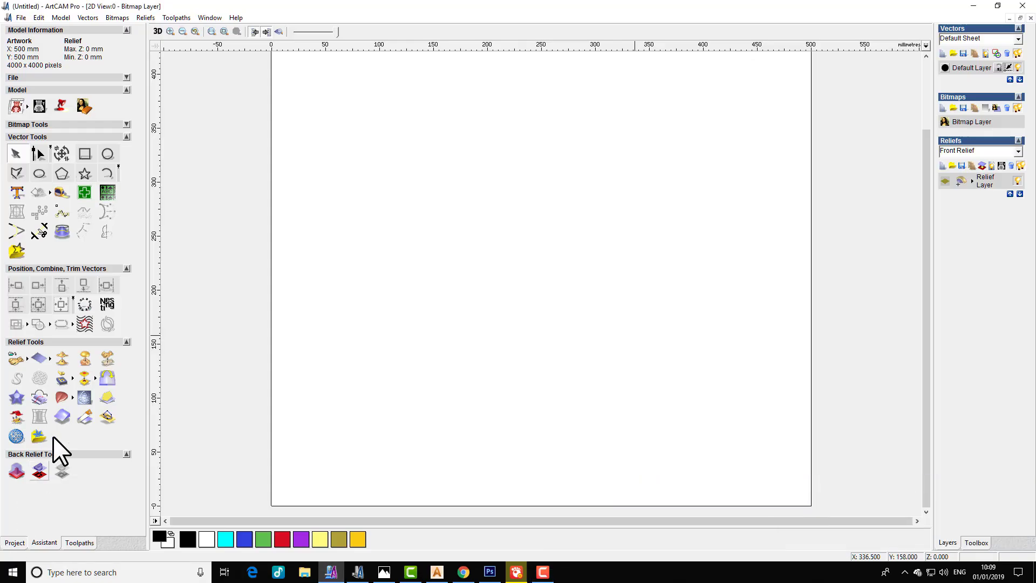
# Draw an open four-point polyline about 343 mm wide and 165 mm high with straight segments, and delete it.
pyautogui.click(16, 172)
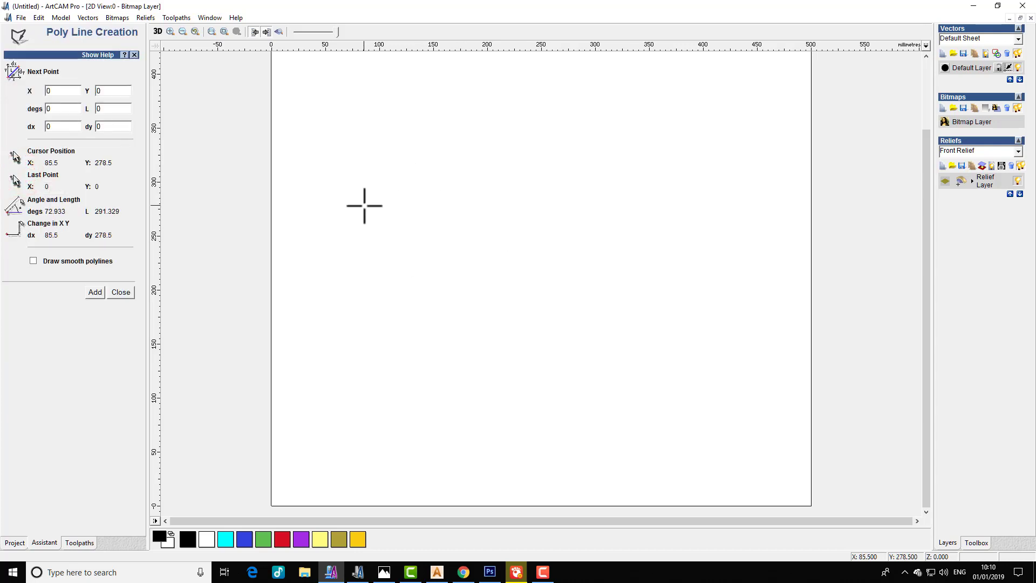
pyautogui.click(344, 141)
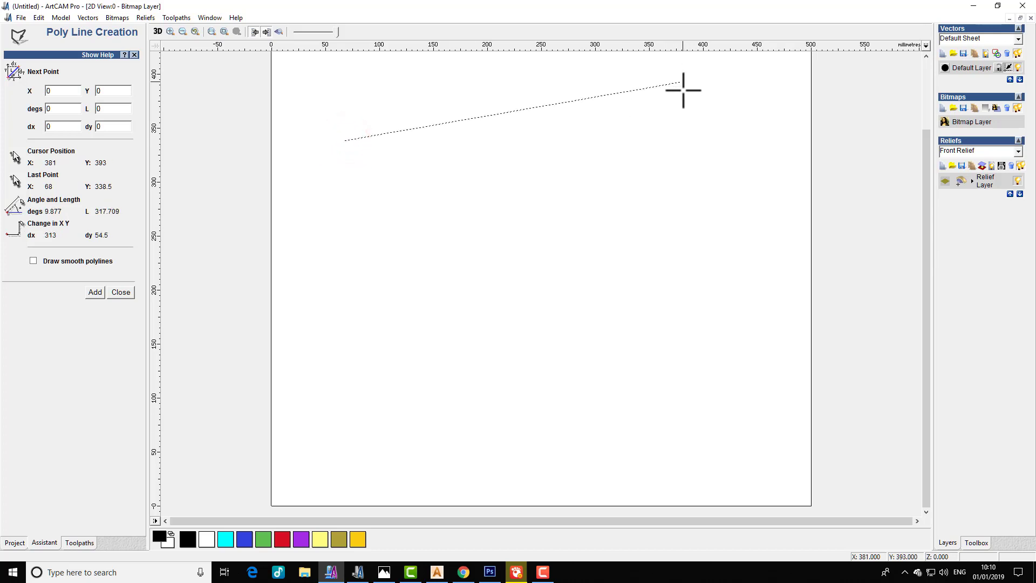
pyautogui.click(714, 130)
pyautogui.click(671, 305)
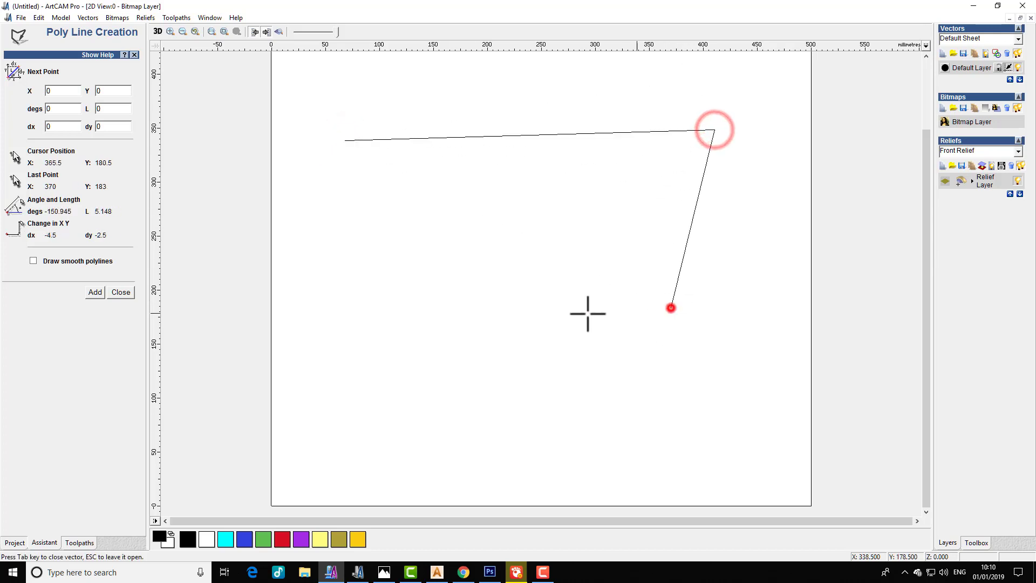
pyautogui.click(400, 259)
pyautogui.rightClick(356, 196)
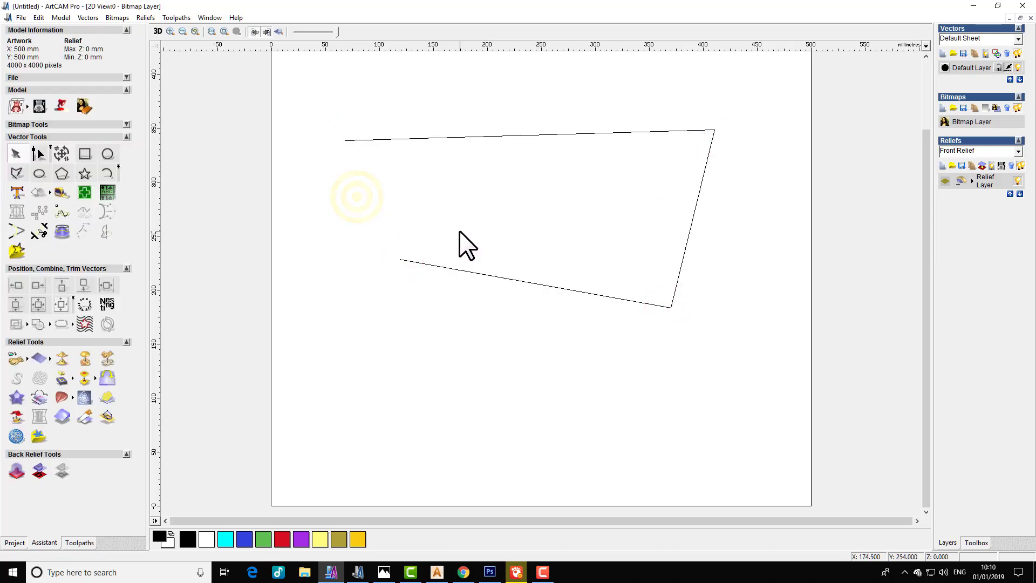
pyautogui.click(460, 269)
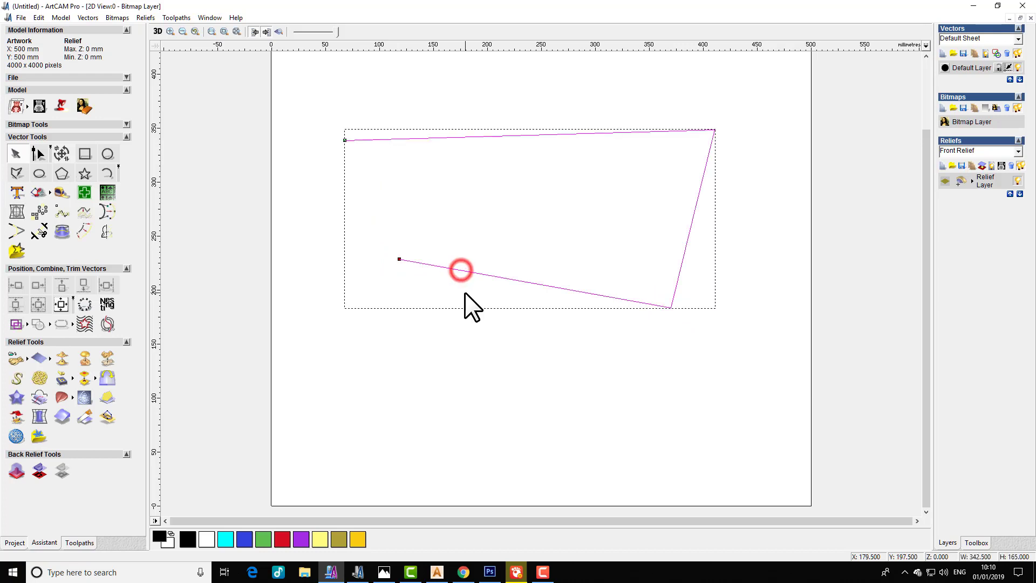
pyautogui.press('Delete')
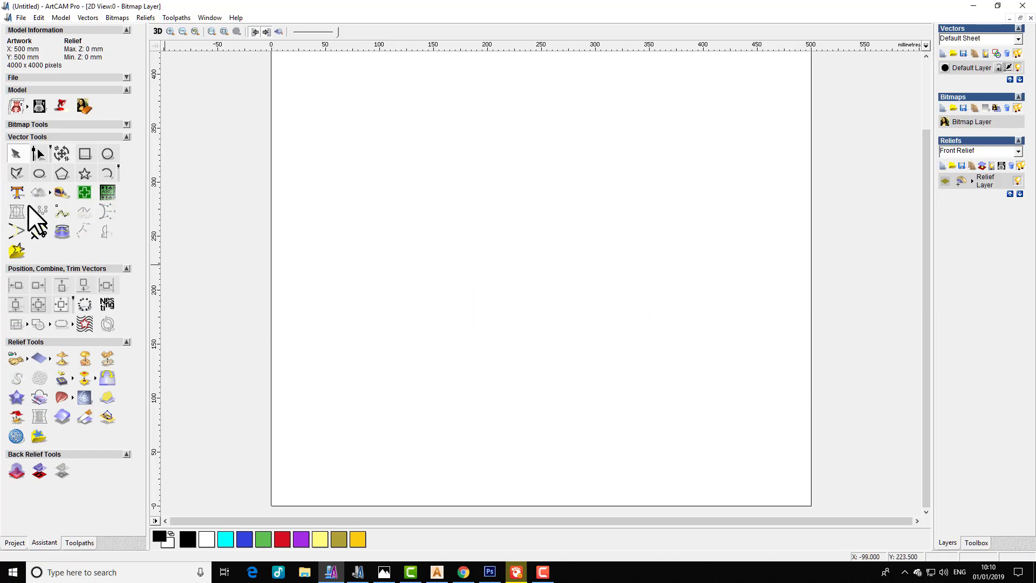
# Draw a single-segment horizontal polyline across the upper part of the artwork, starting at about X 43, Y 320 mm.
pyautogui.click(18, 173)
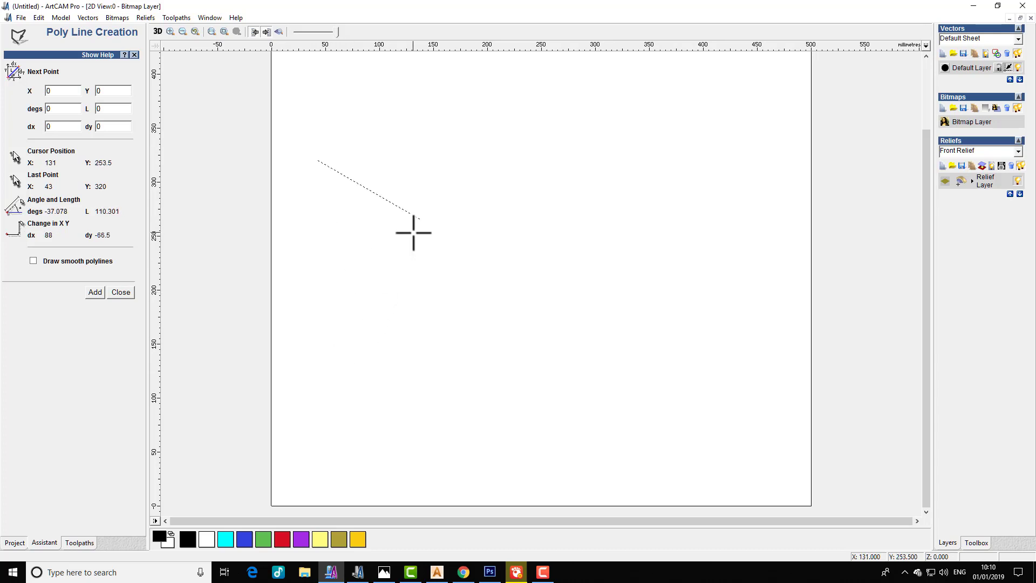
pyautogui.click(652, 155)
pyautogui.rightClick(673, 145)
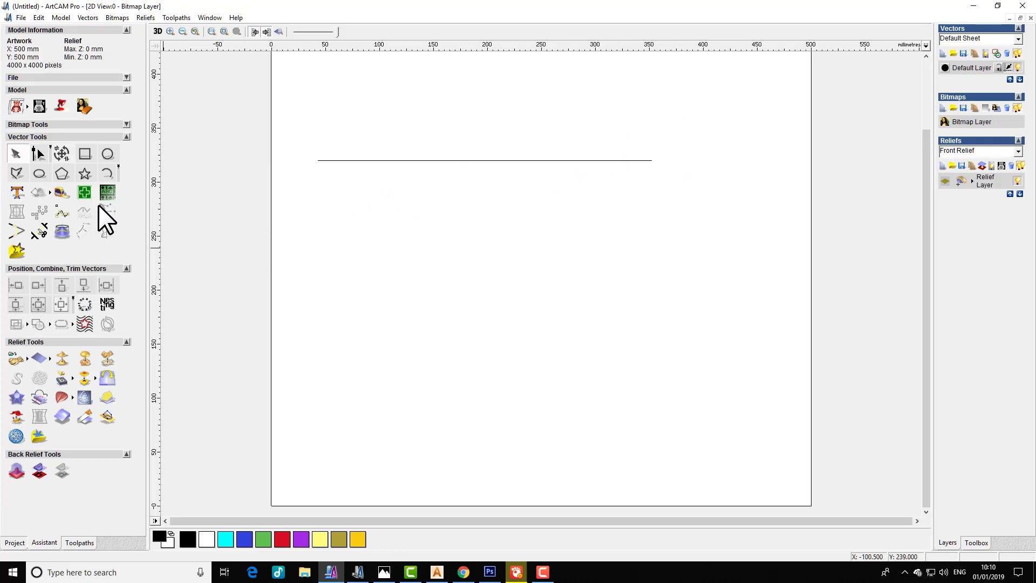
# Draw an open, irregular smooth polyline about 321 mm wide and 241 mm high below the straight line, with Draw smooth polylines enabled.
pyautogui.click(15, 174)
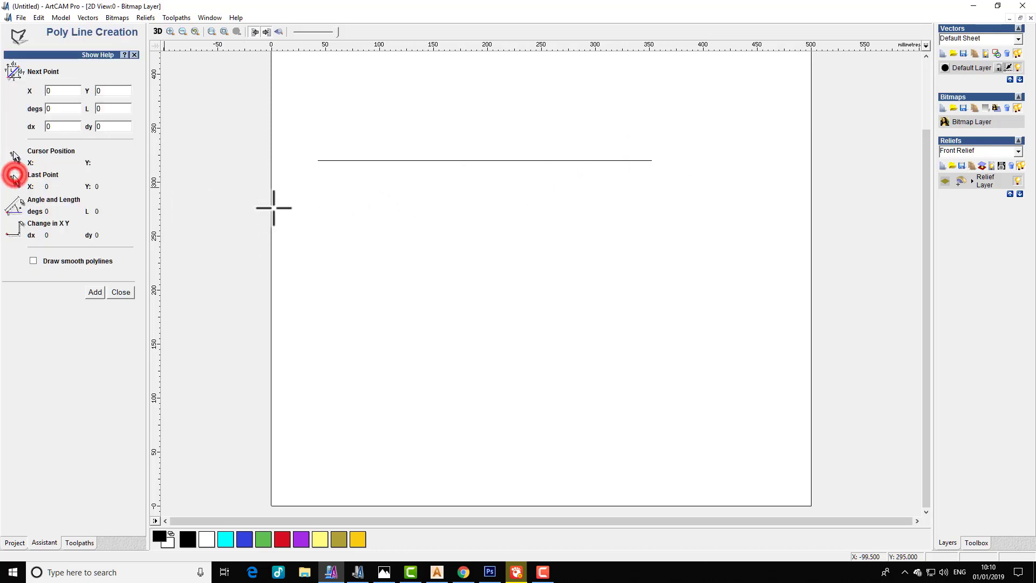
pyautogui.click(33, 260)
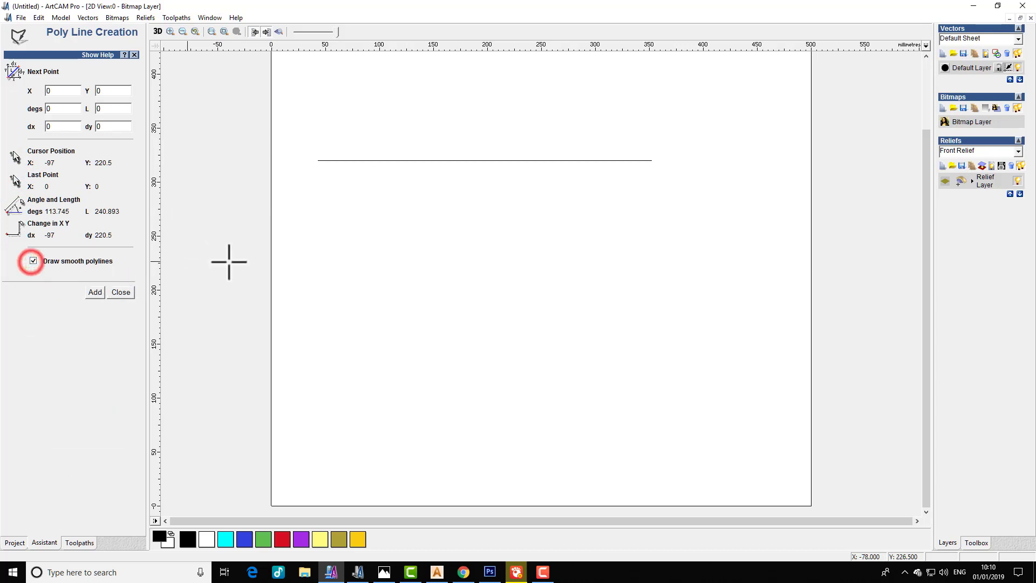
pyautogui.click(354, 238)
pyautogui.click(512, 265)
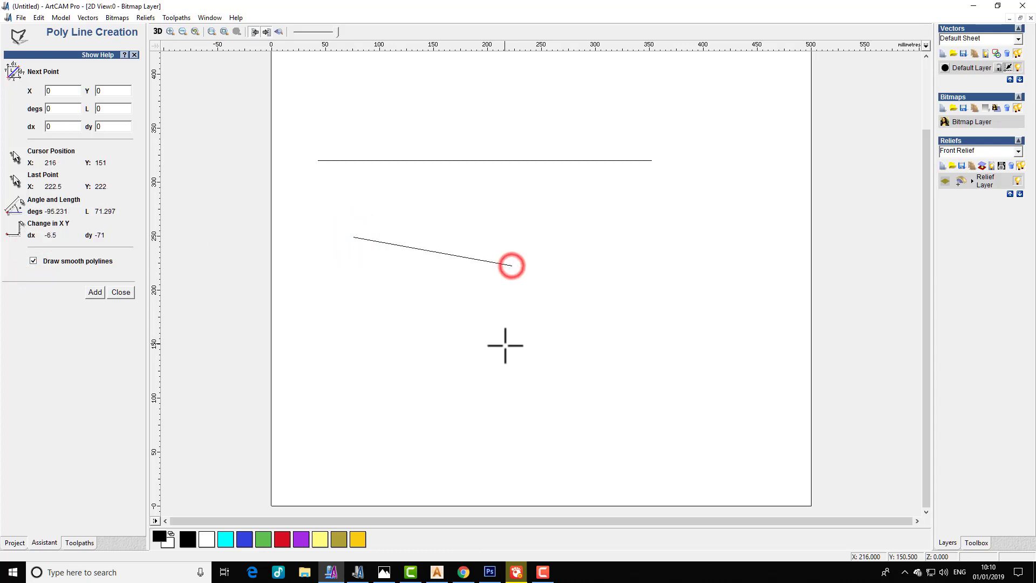
pyautogui.click(506, 346)
pyautogui.click(613, 254)
pyautogui.click(668, 323)
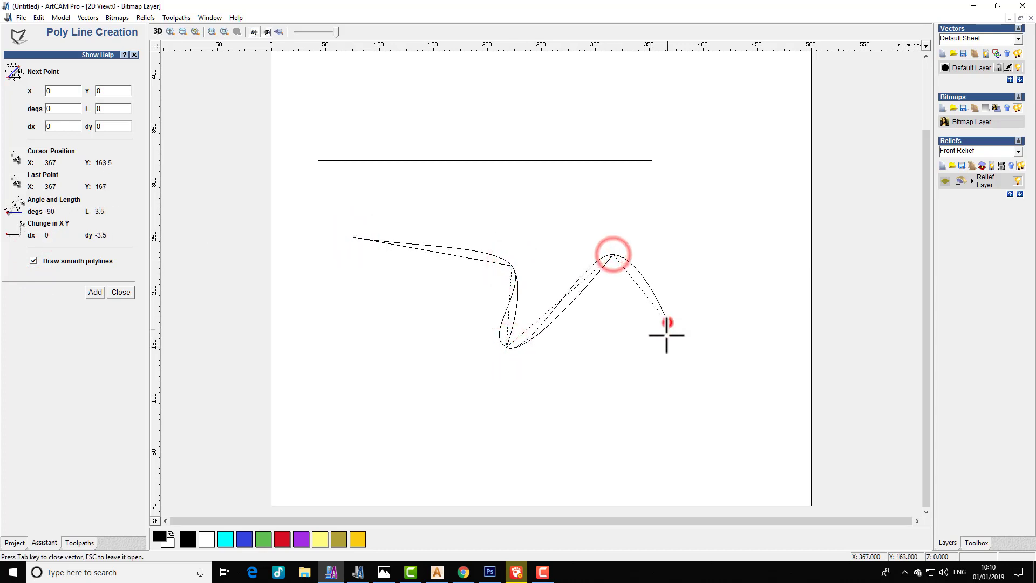
pyautogui.click(630, 392)
pyautogui.click(474, 450)
pyautogui.click(372, 377)
pyautogui.click(390, 304)
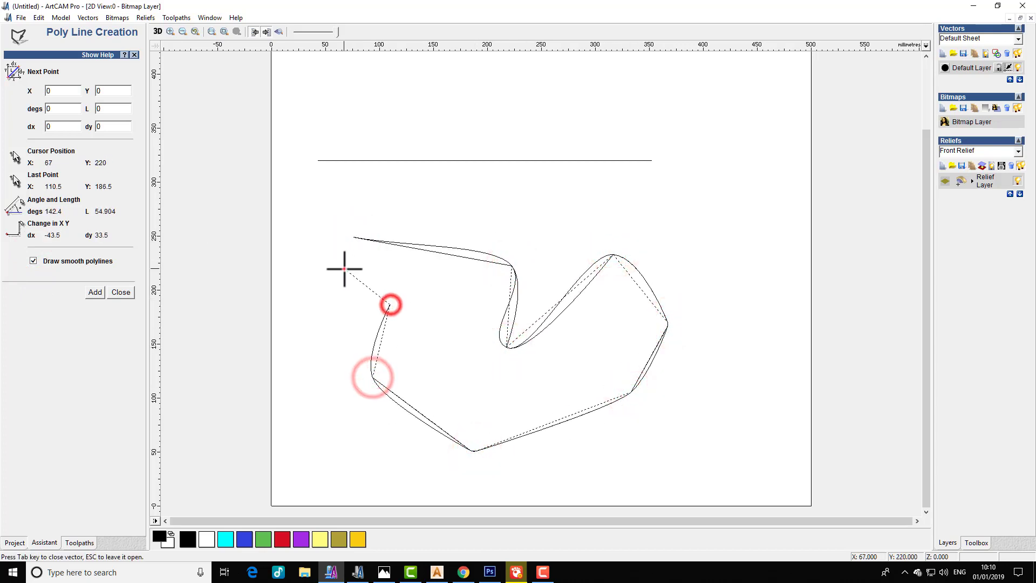
pyautogui.click(341, 266)
pyautogui.click(321, 226)
pyautogui.click(413, 192)
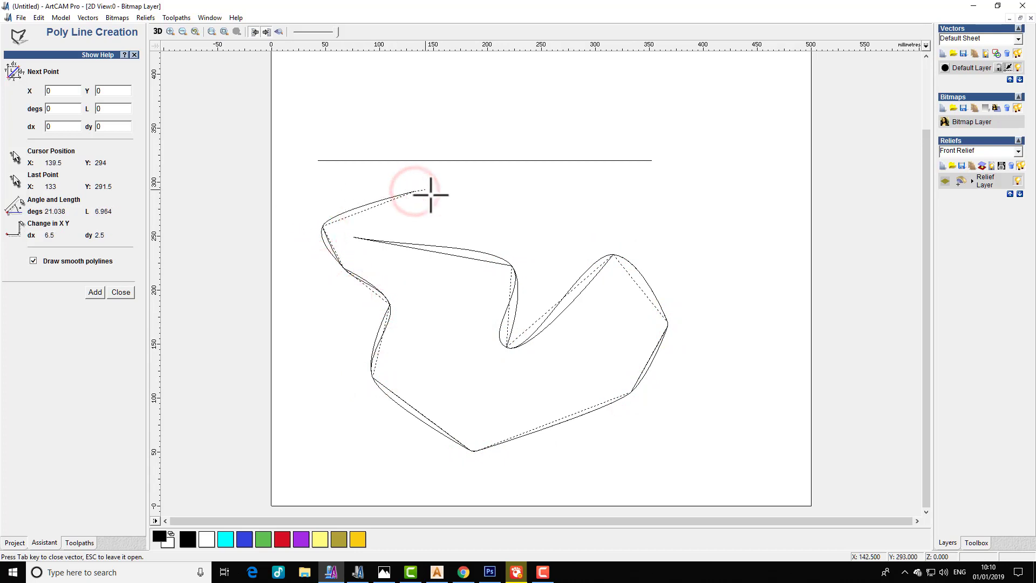
pyautogui.rightClick(497, 192)
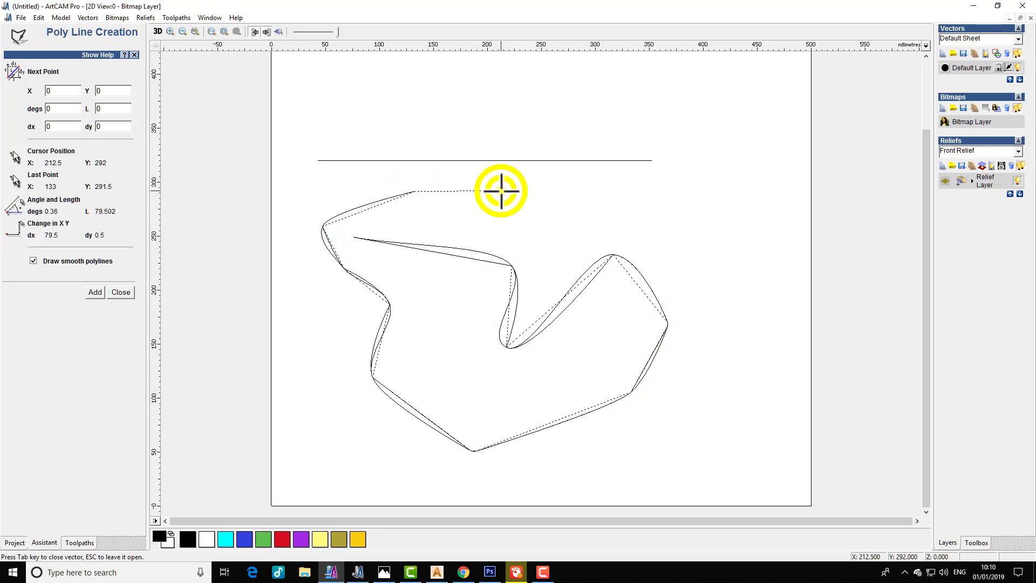
# Select the smooth curved polyline and delete it, keeping the straight line.
pyautogui.click(385, 197)
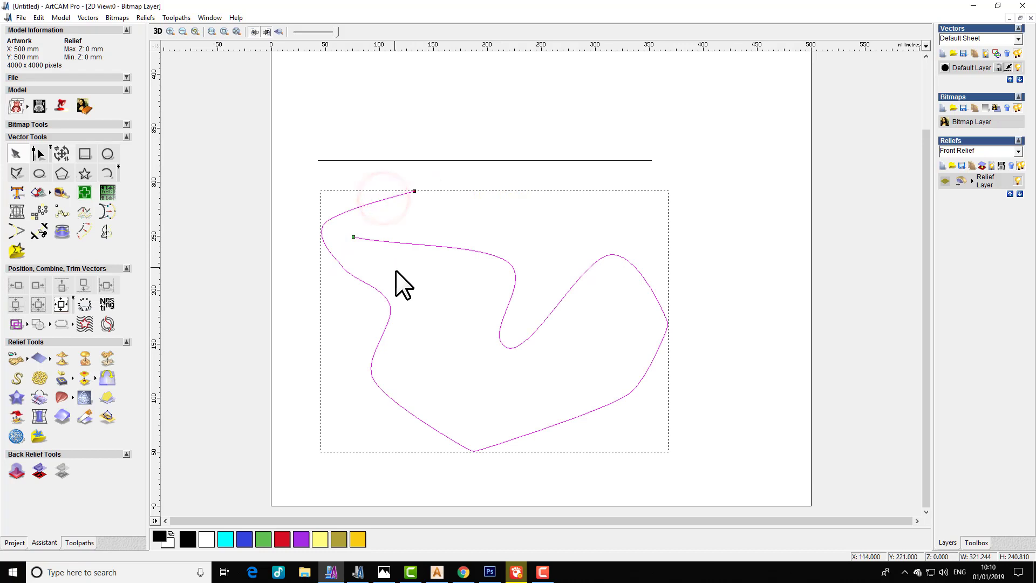
pyautogui.click(332, 232)
pyautogui.moveTo(296, 173); pyautogui.dragTo(695, 490)
pyautogui.press('Delete')
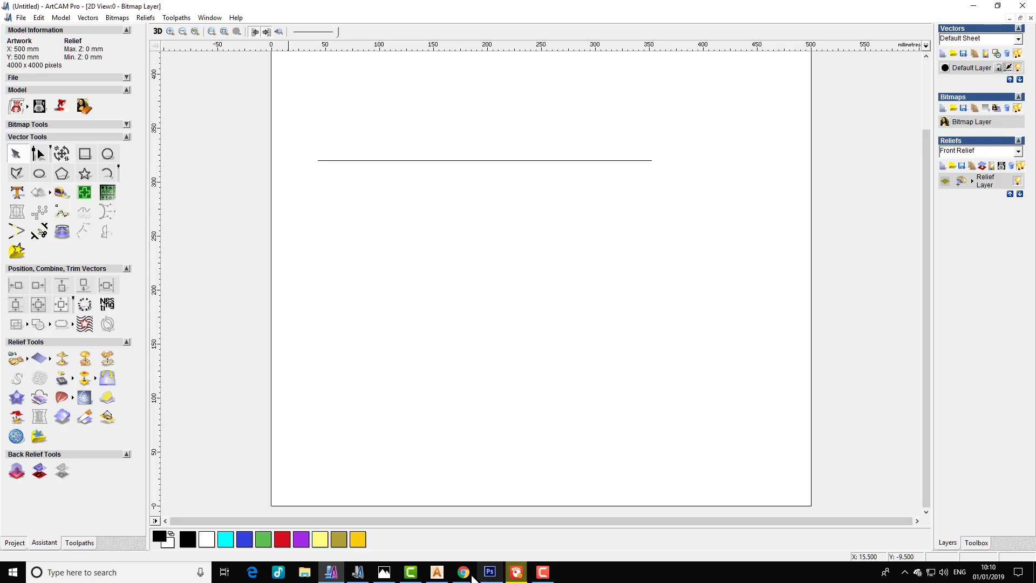
# Switch to Autodesk ArtCAM Premium 2018 and draw an open six-point polyline with straight segments, starting at about X -1600, Y 898 mm.
pyautogui.click(437, 572)
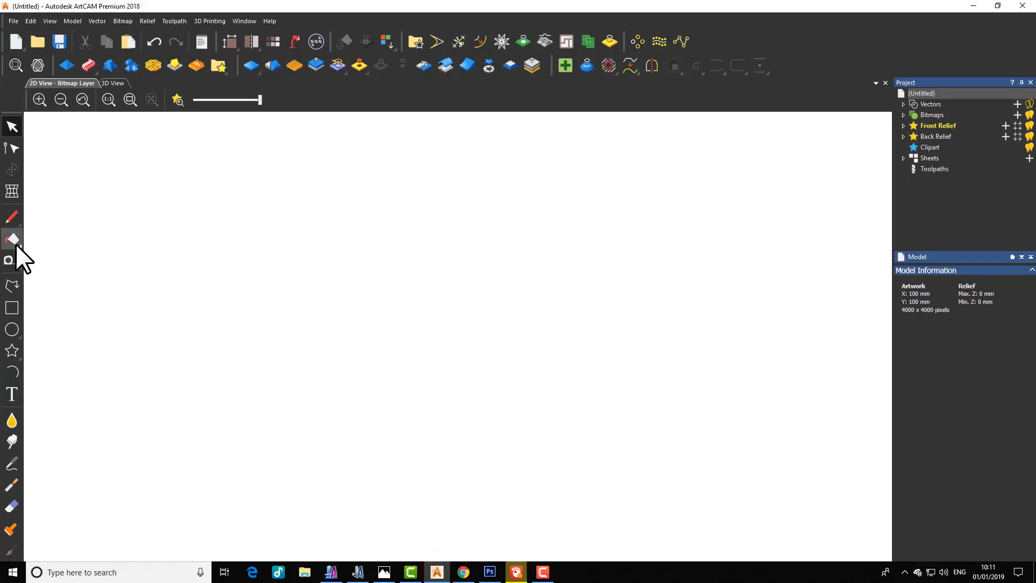
pyautogui.click(12, 286)
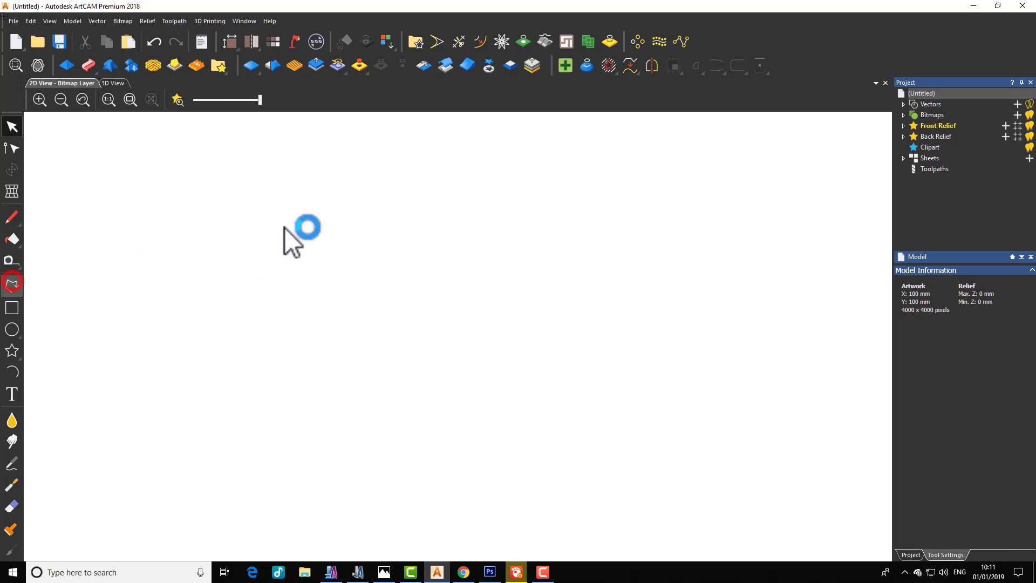
pyautogui.click(170, 229)
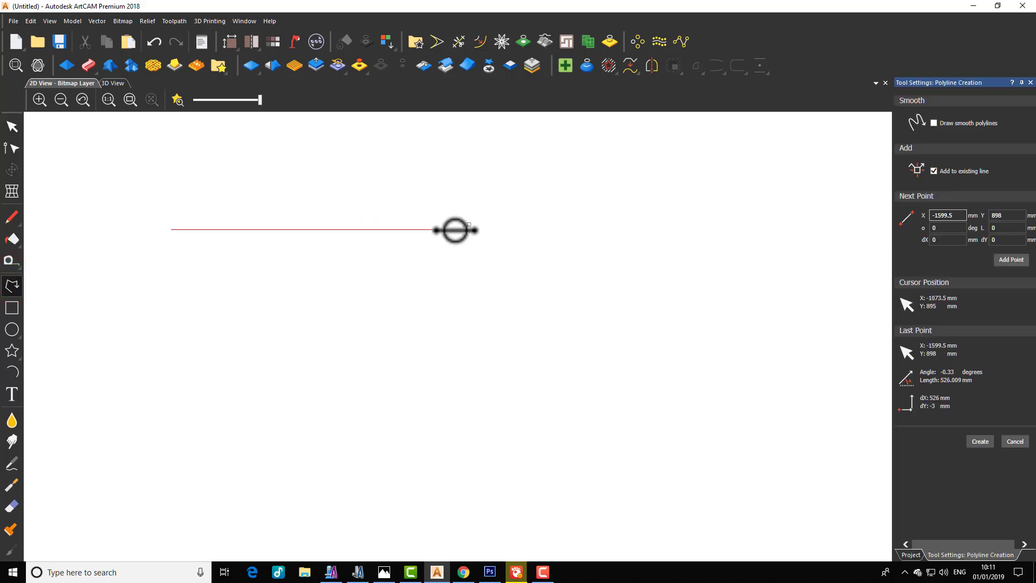
pyautogui.click(455, 229)
pyautogui.click(343, 456)
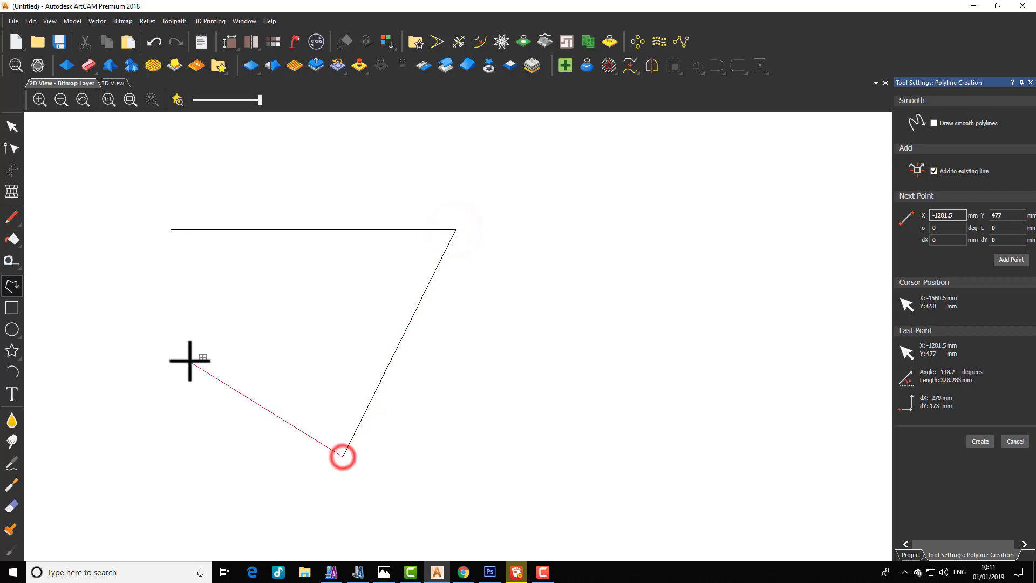
pyautogui.click(190, 360)
pyautogui.click(115, 251)
pyautogui.click(220, 178)
pyautogui.rightClick(245, 169)
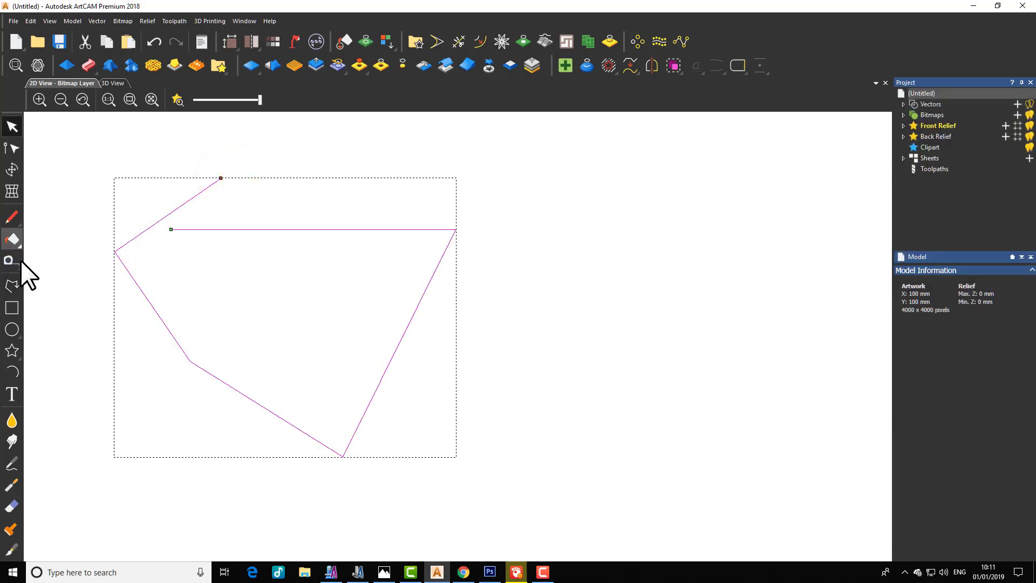
# Draw an open eight-point polyline beside the straight-segment one, with Draw smooth polylines enabled.
pyautogui.click(13, 284)
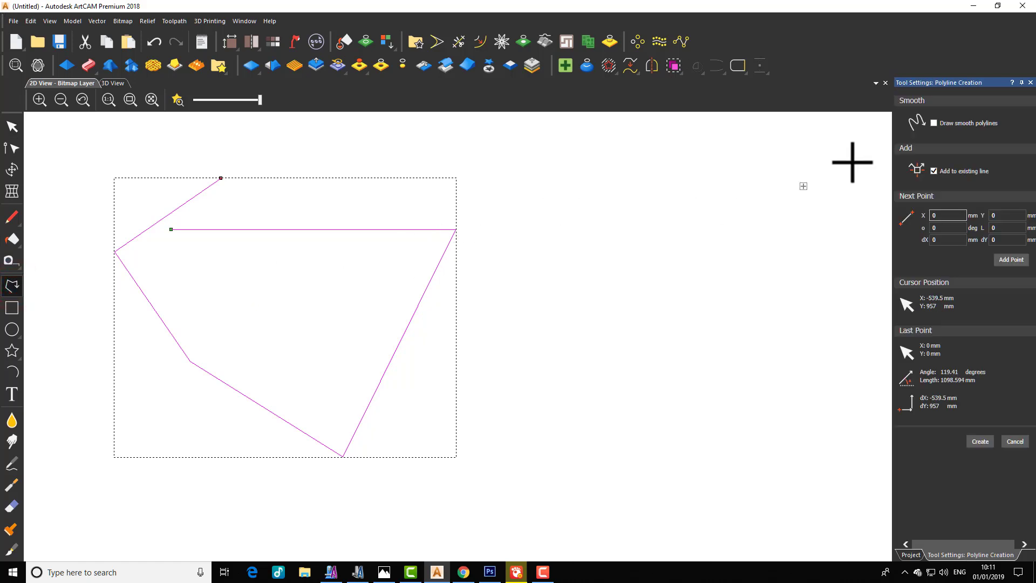
pyautogui.click(935, 122)
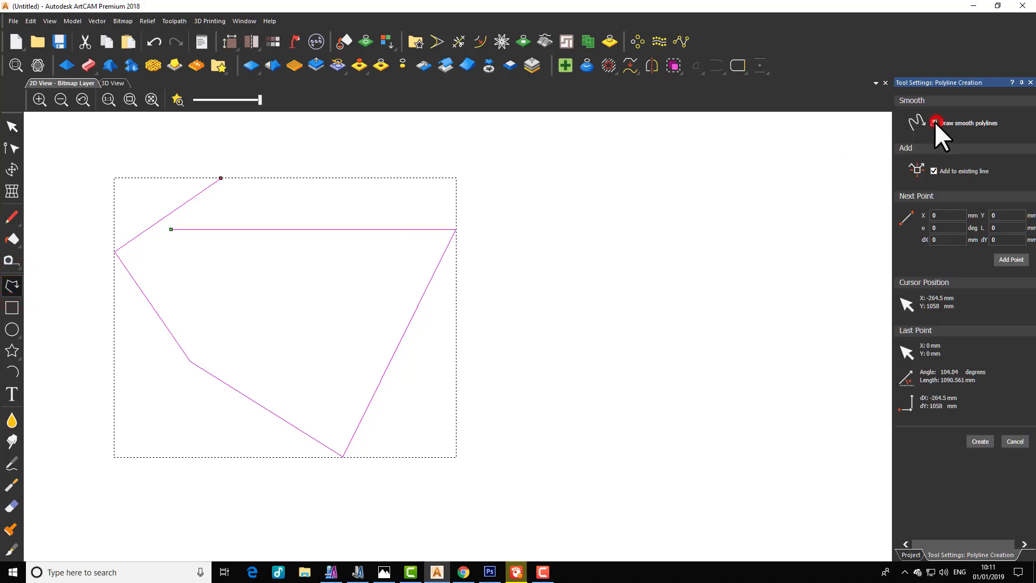
pyautogui.click(530, 175)
pyautogui.click(723, 158)
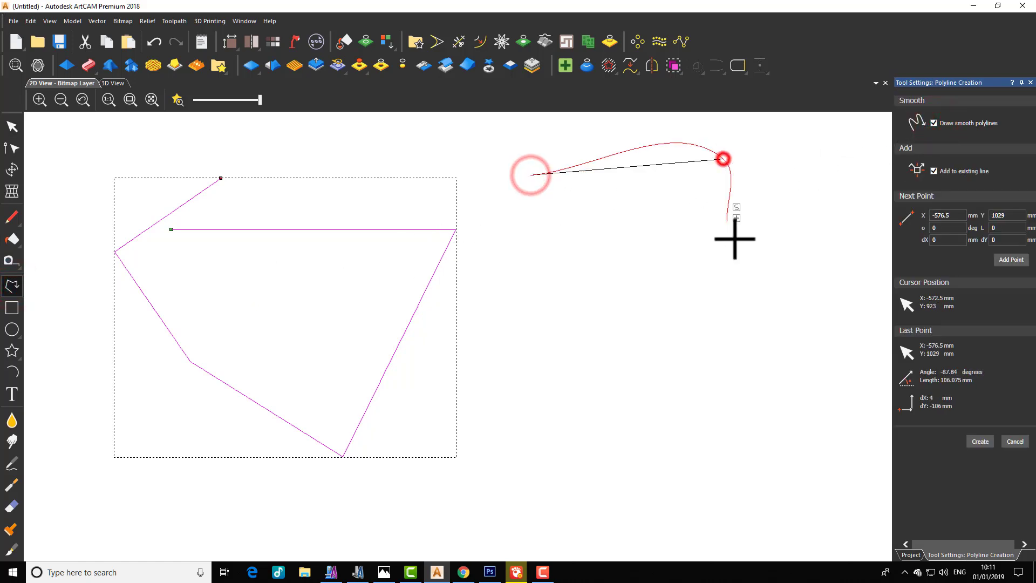
pyautogui.click(744, 292)
pyautogui.click(564, 282)
pyautogui.click(578, 484)
pyautogui.click(777, 335)
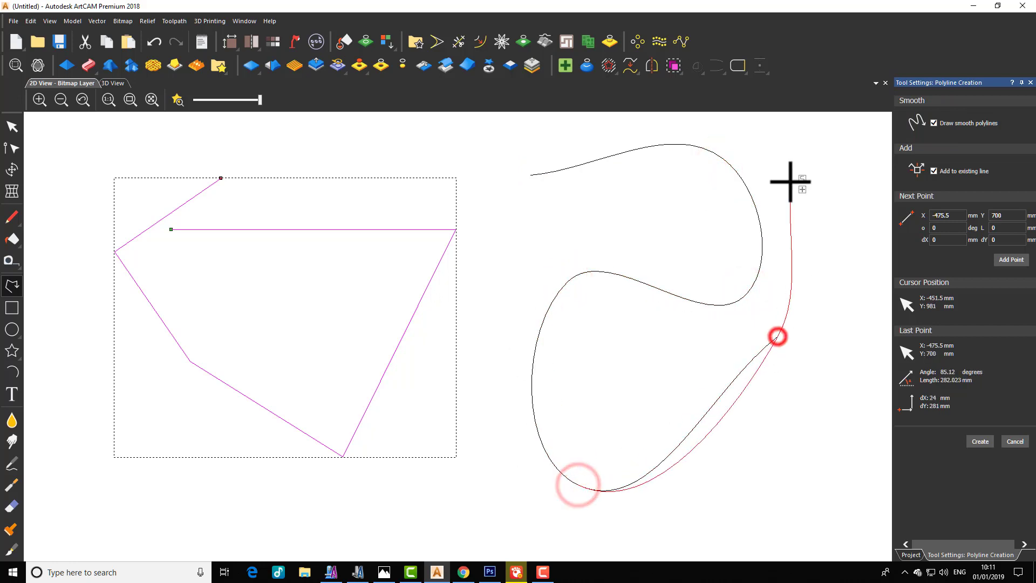
pyautogui.click(774, 156)
pyautogui.click(836, 204)
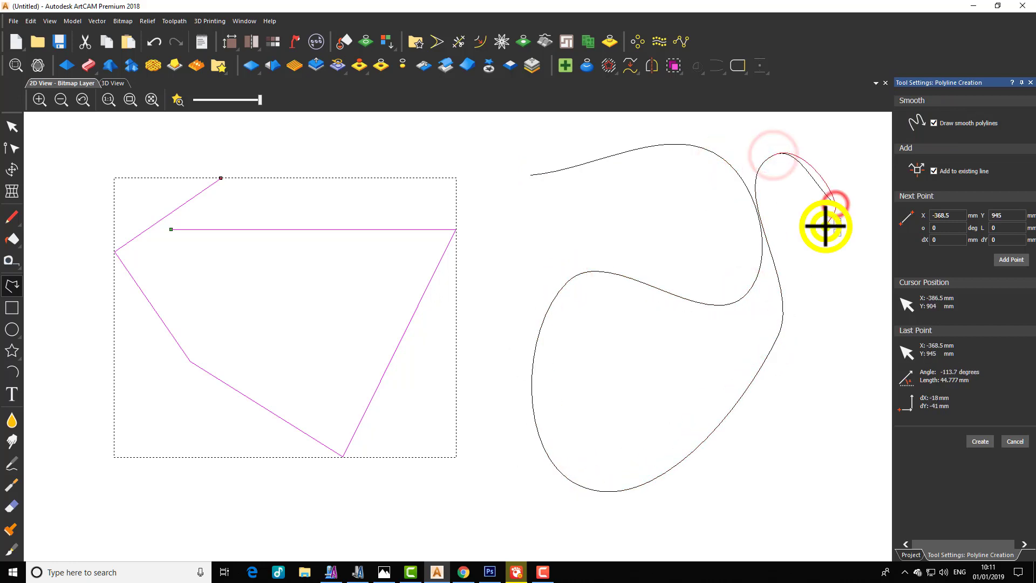
pyautogui.rightClick(821, 224)
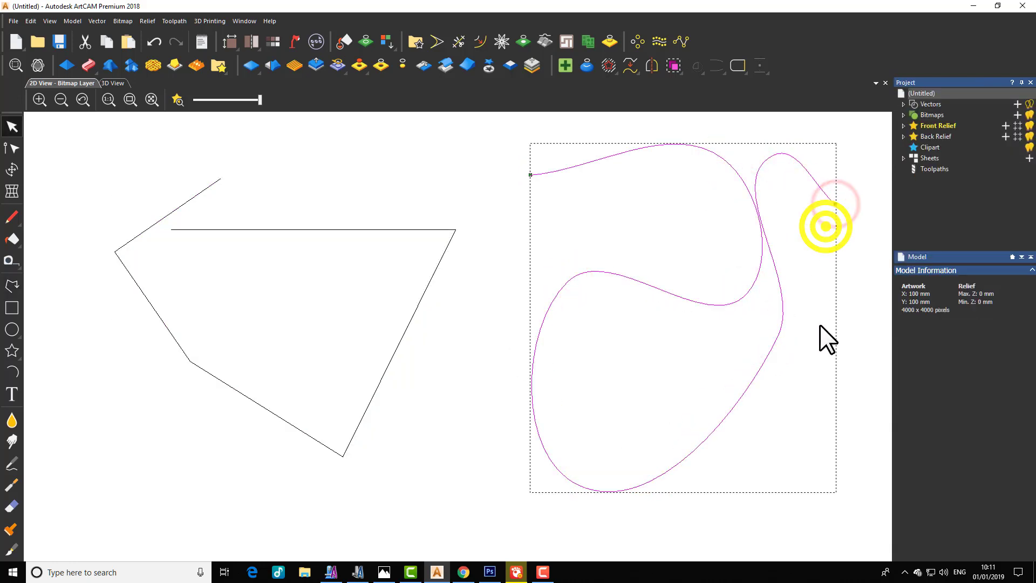
# Change the workspace layout to Classic.
pyautogui.click(245, 21)
pyautogui.click(277, 170)
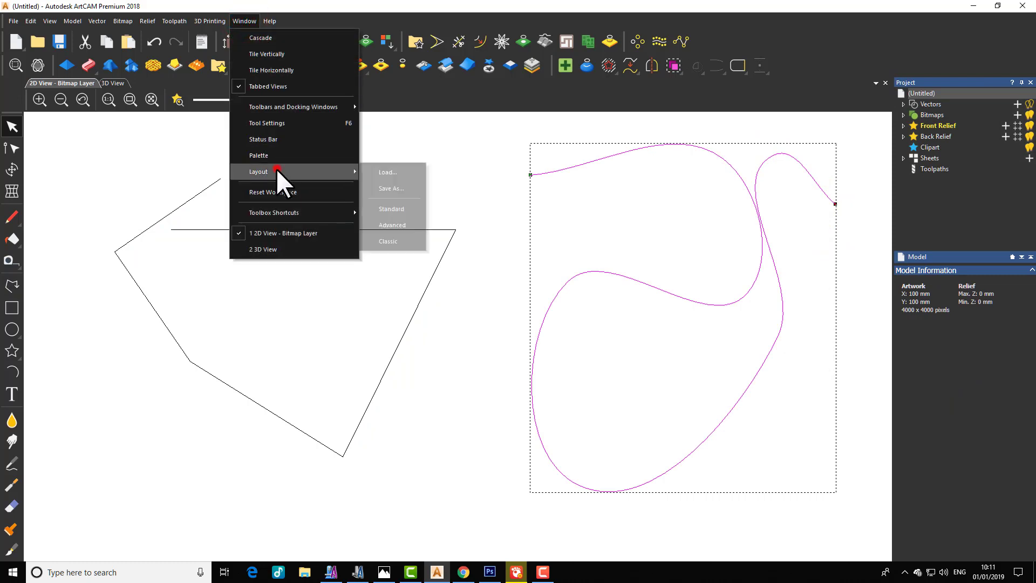
pyautogui.click(400, 239)
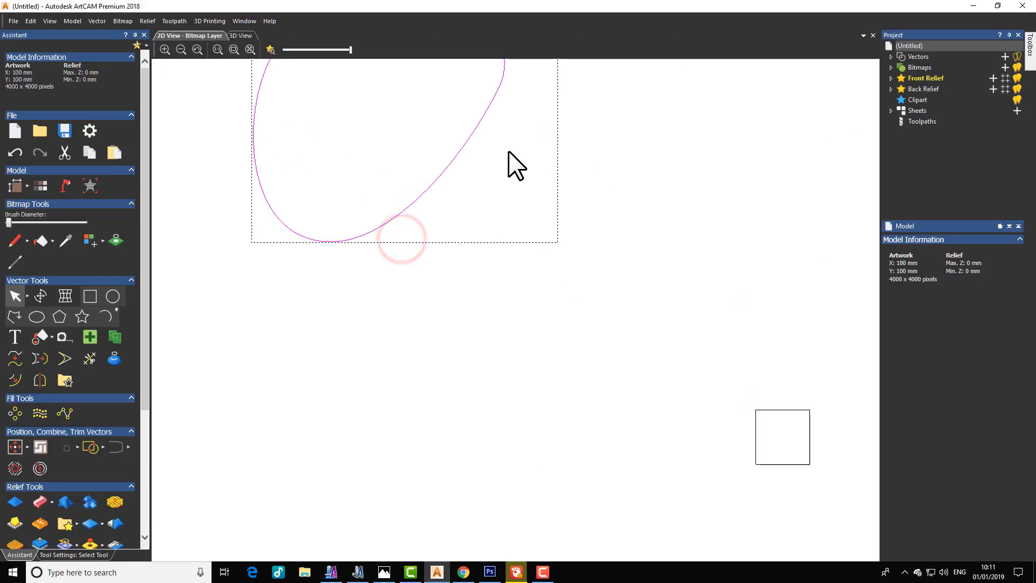
# Draw an open eight-point smooth polyline that curls back inside itself, between the existing smooth curve and the artwork square.
pyautogui.click(18, 316)
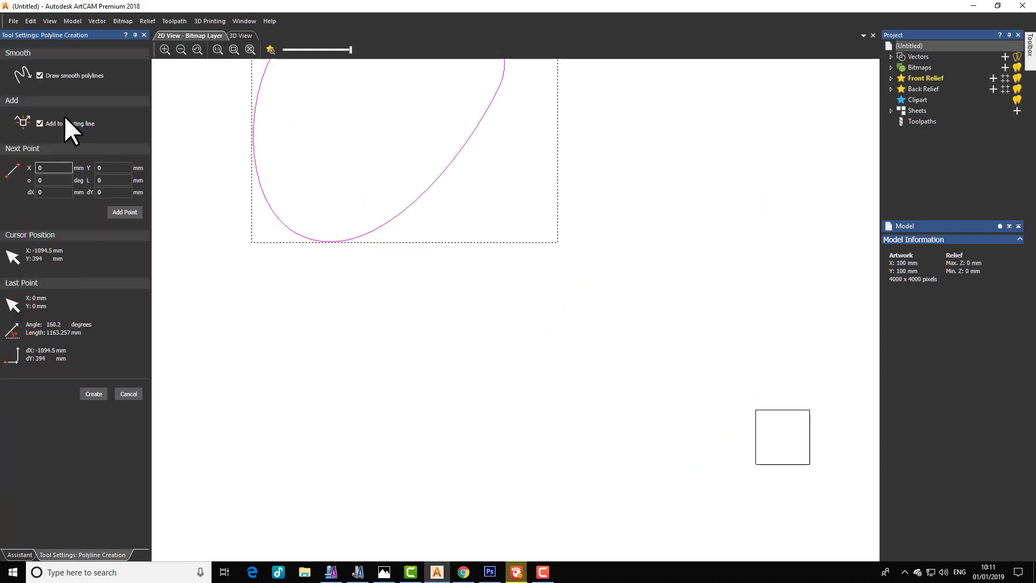
pyautogui.click(360, 300)
pyautogui.click(646, 299)
pyautogui.click(667, 166)
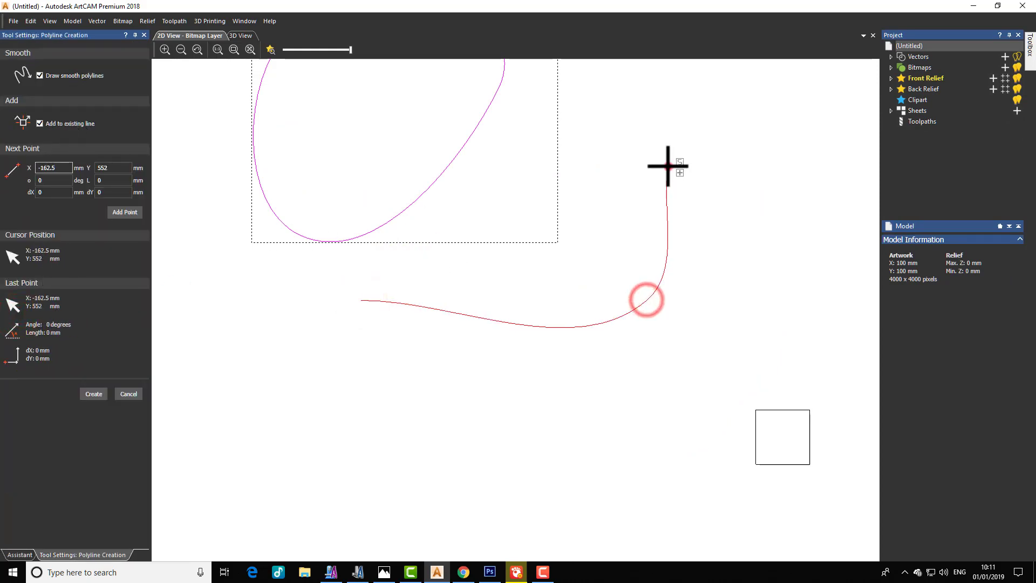
pyautogui.click(668, 165)
pyautogui.click(525, 150)
pyautogui.click(430, 280)
pyautogui.click(575, 211)
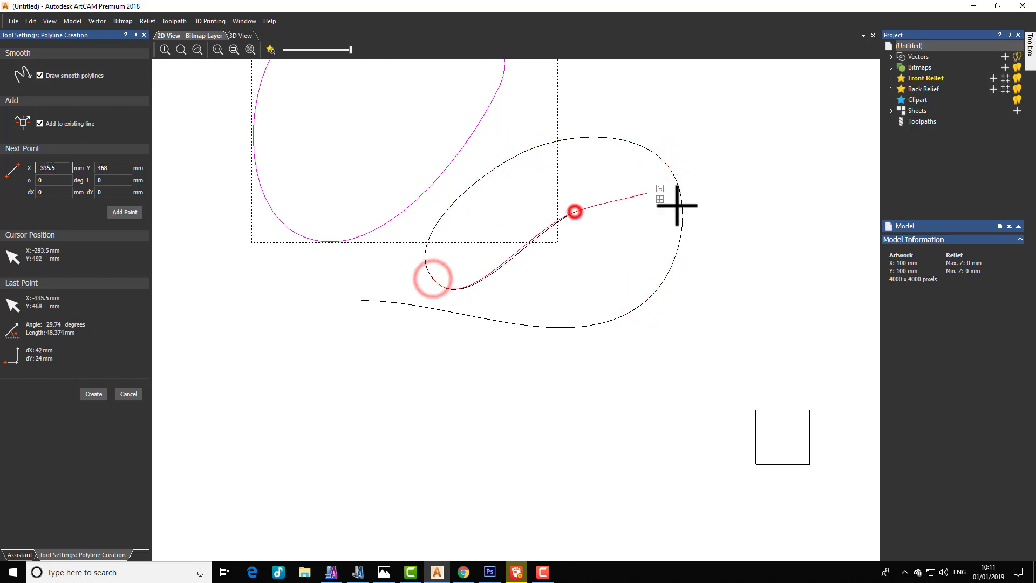
pyautogui.click(642, 281)
pyautogui.click(520, 291)
pyautogui.rightClick(460, 316)
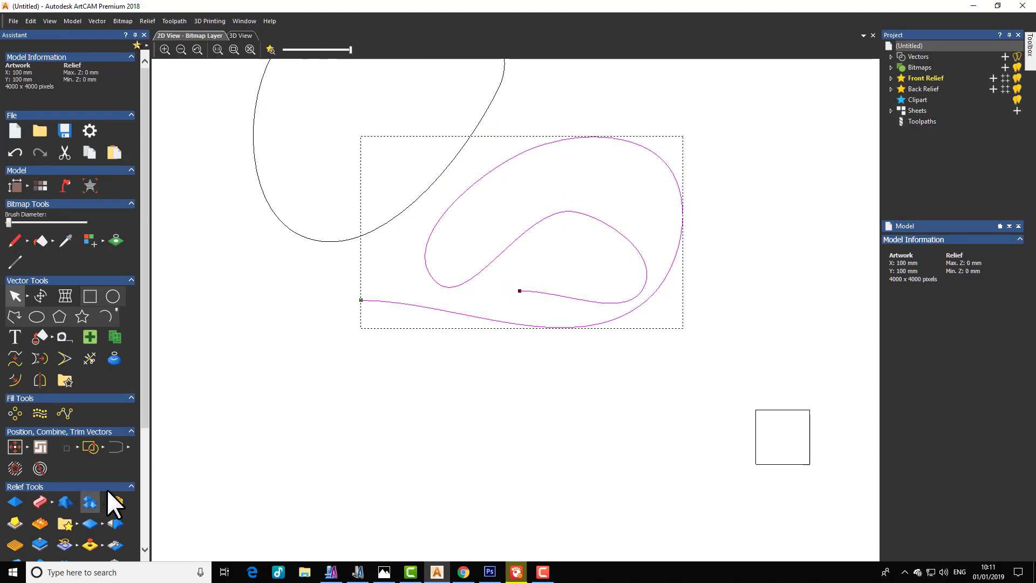
# Pin open the vector alignment flyout under Position, Combine, Trim Vectors and the layer and clipart flyouts under Relief Tools.
pyautogui.scroll(-3, 97, 421)
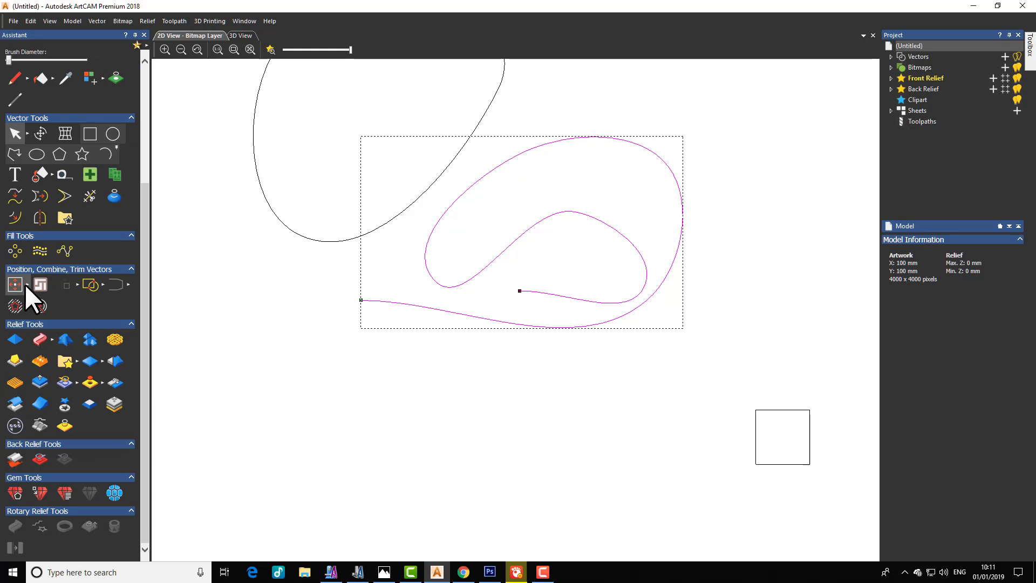
pyautogui.click(25, 284)
pyautogui.click(189, 277)
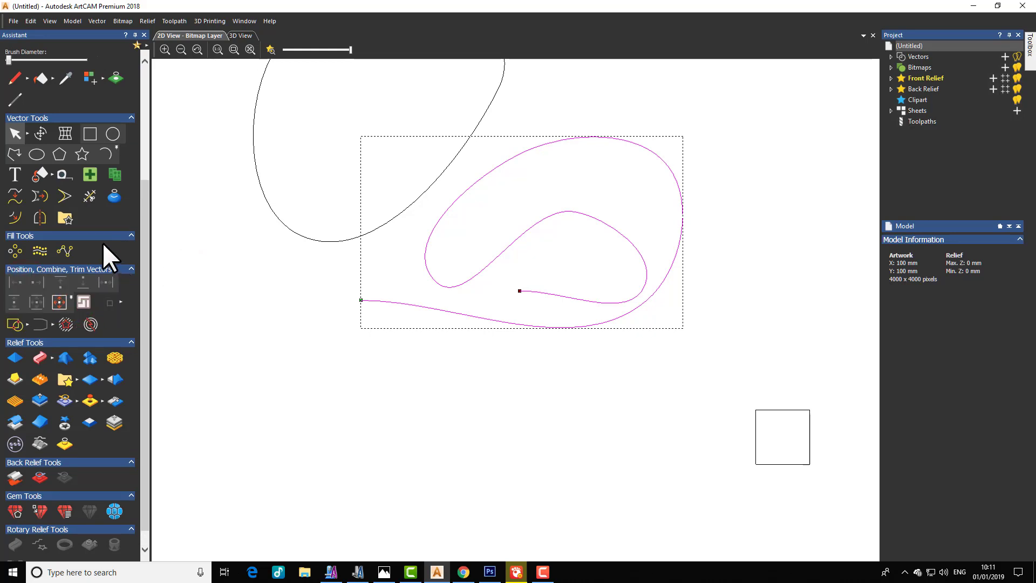
pyautogui.scroll(-1, 38, 478)
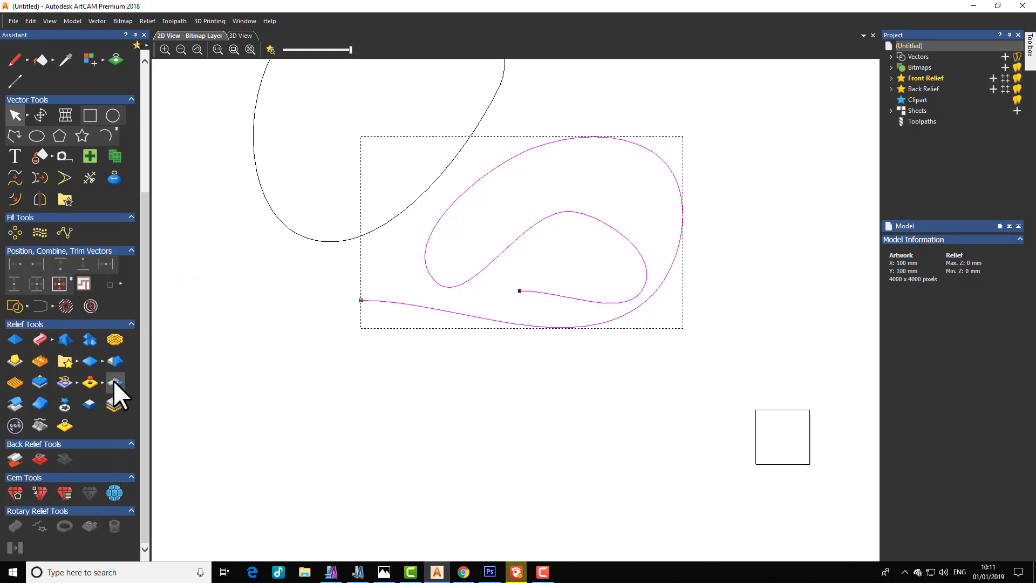
pyautogui.click(102, 361)
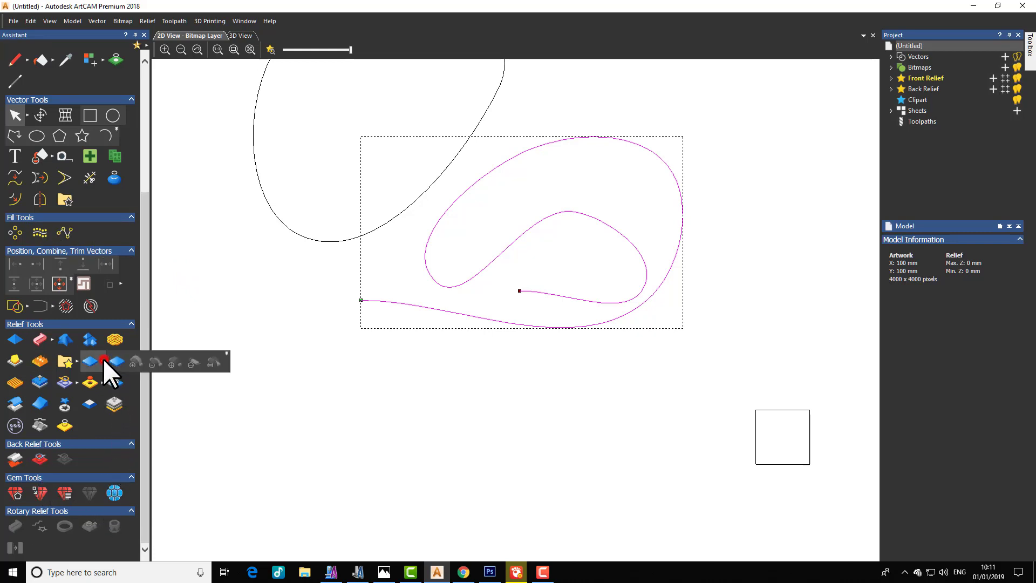
pyautogui.click(226, 353)
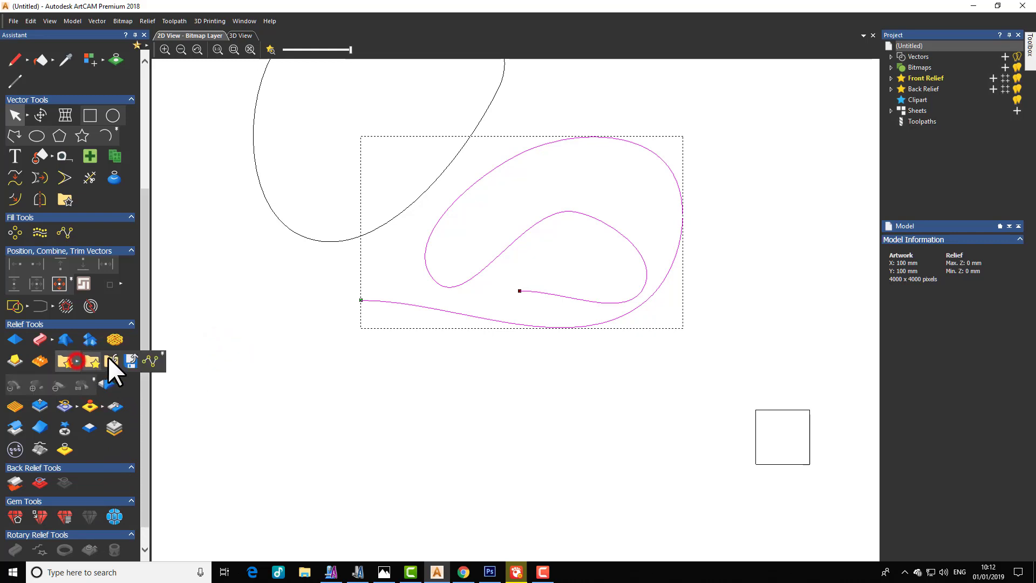
pyautogui.click(162, 354)
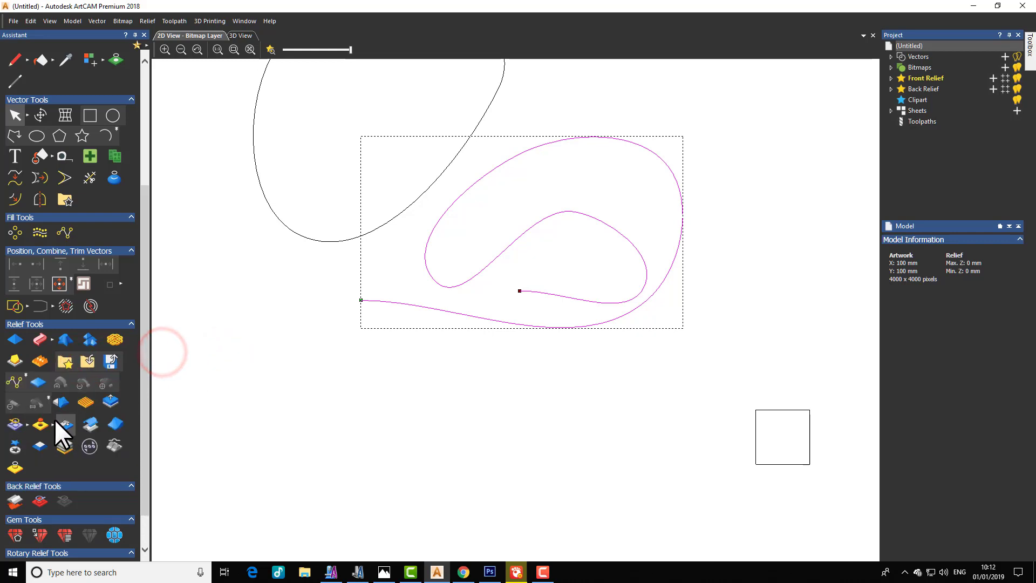
pyautogui.scroll(4, 39, 383)
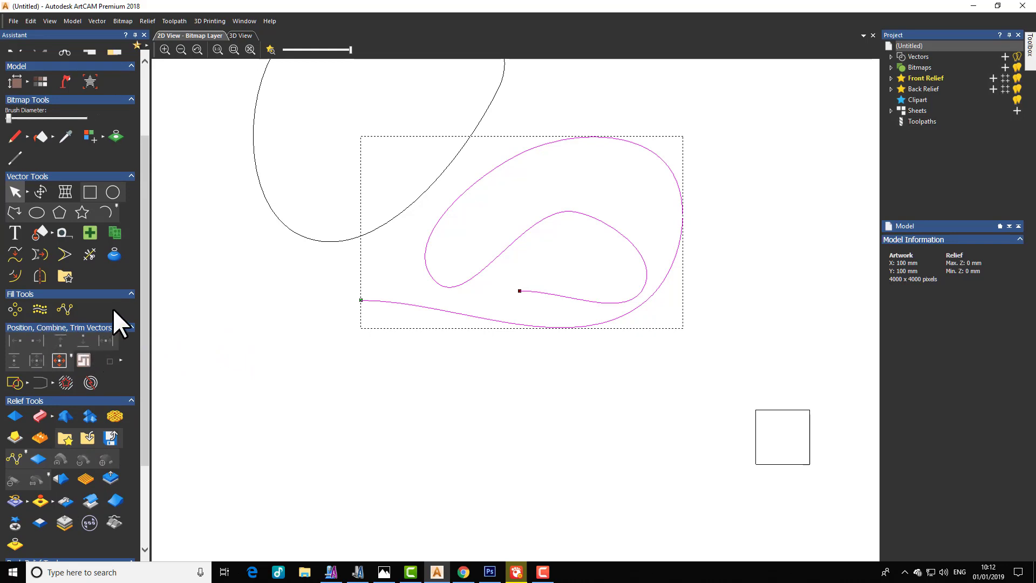
# Delete the straight-segment polyline and both smooth polylines outside the artwork square.
pyautogui.scroll(-2, 288, 402)
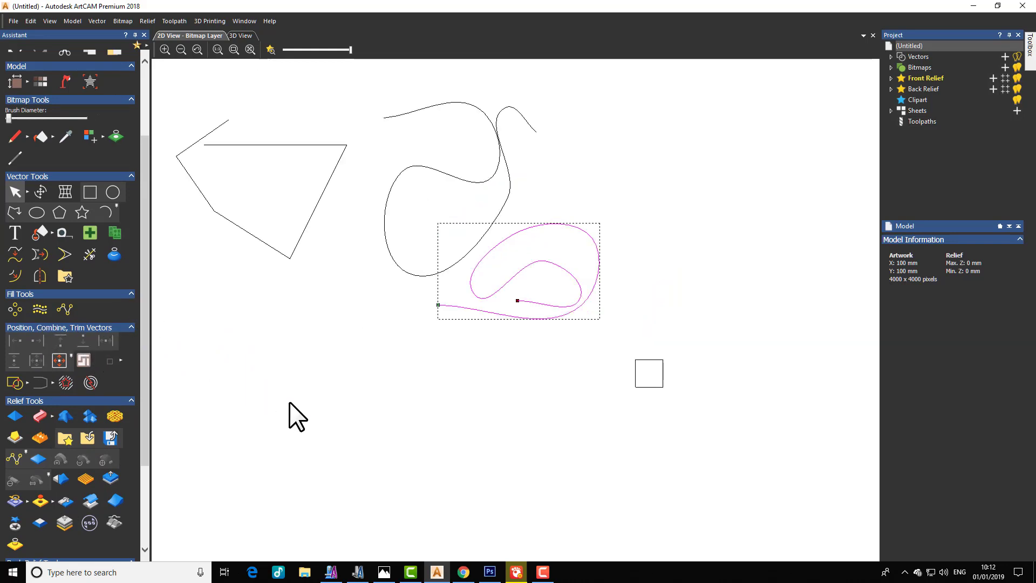
pyautogui.moveTo(176, 103); pyautogui.dragTo(746, 472)
pyautogui.press('Delete')
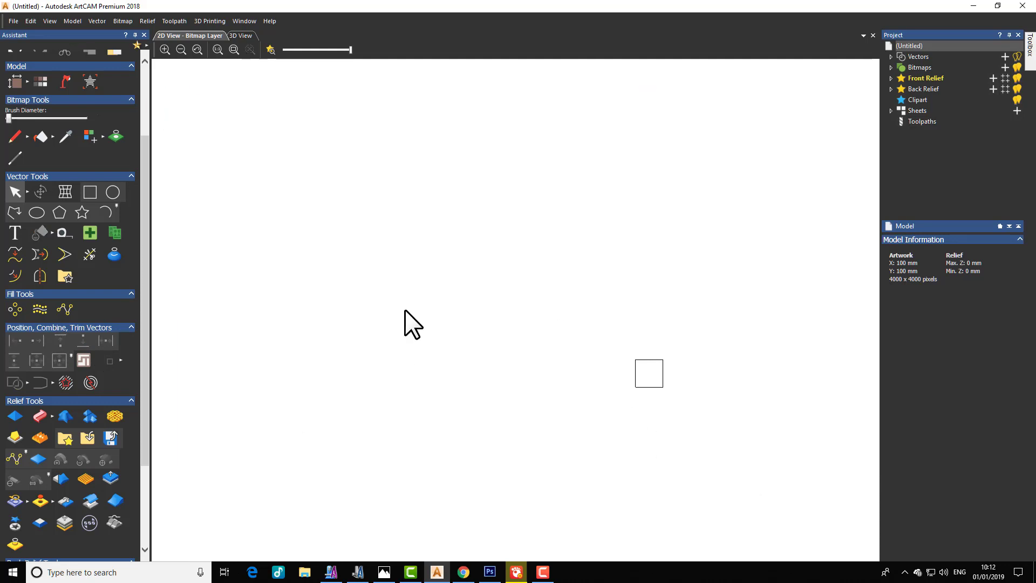
# Insert five nodes along the lower horizontal line inside the artwork, using node editing.
pyautogui.scroll(2, 403, 225)
pyautogui.scroll(4, 423, 304)
pyautogui.click(390, 285)
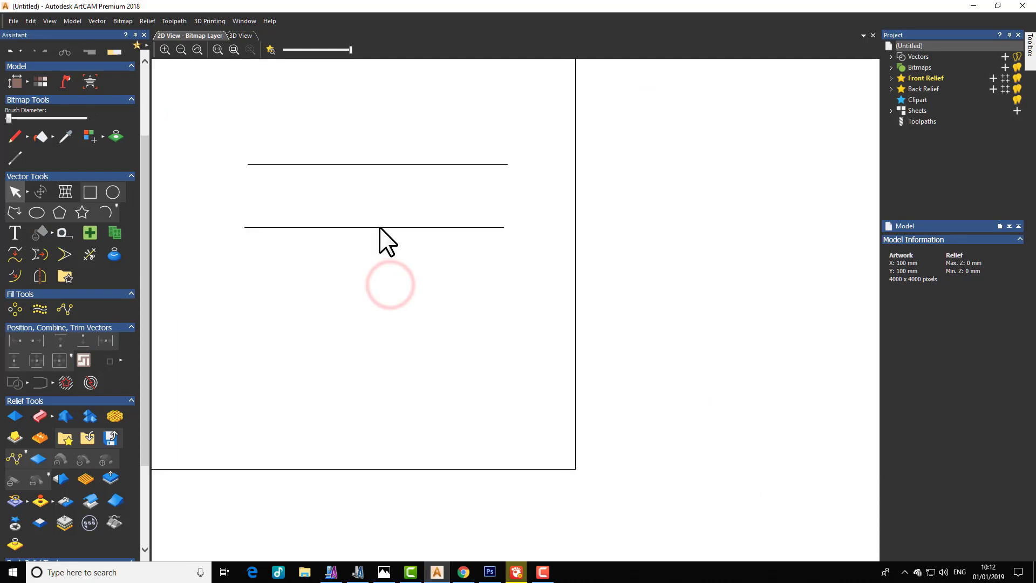
pyautogui.click(379, 227)
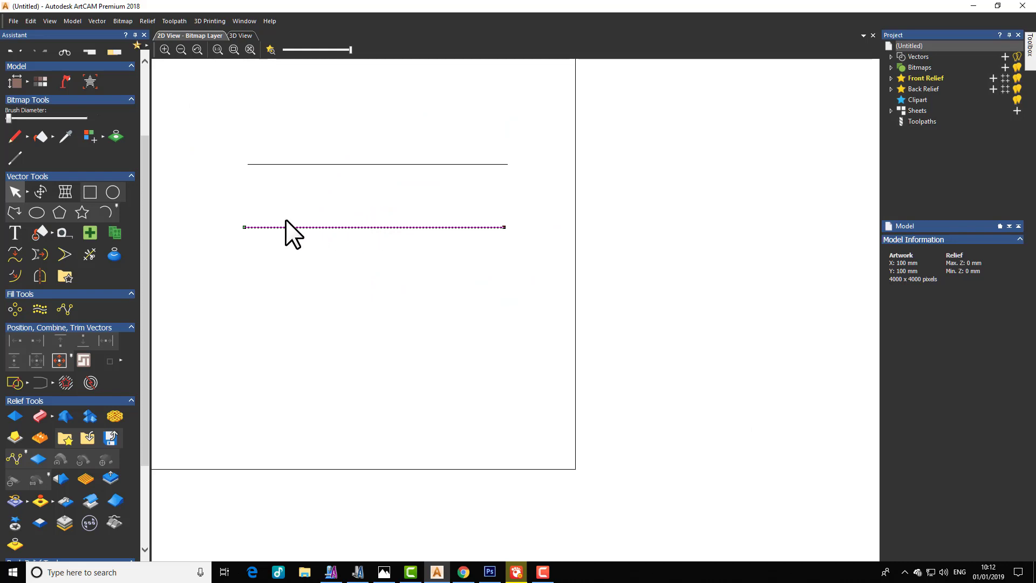
pyautogui.scroll(2, 367, 265)
pyautogui.click(271, 167)
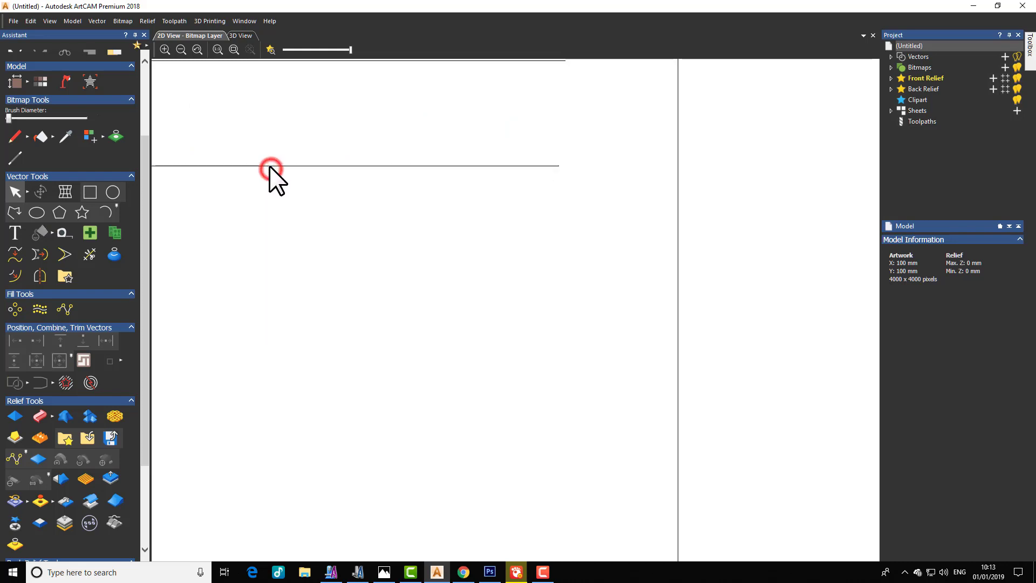
pyautogui.scroll(-5, 394, 232)
pyautogui.scroll(5, 438, 276)
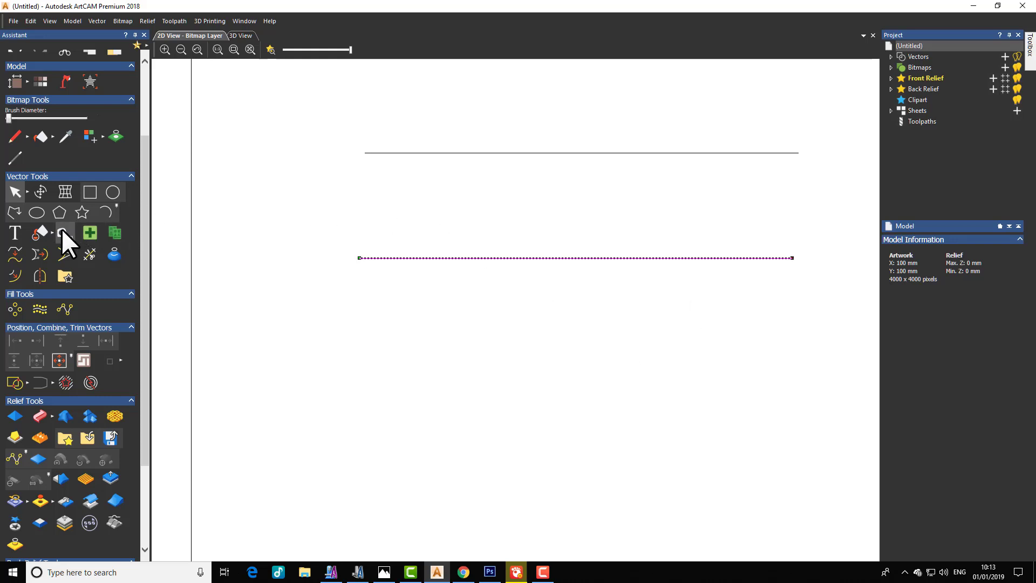
pyautogui.click(26, 191)
pyautogui.click(69, 185)
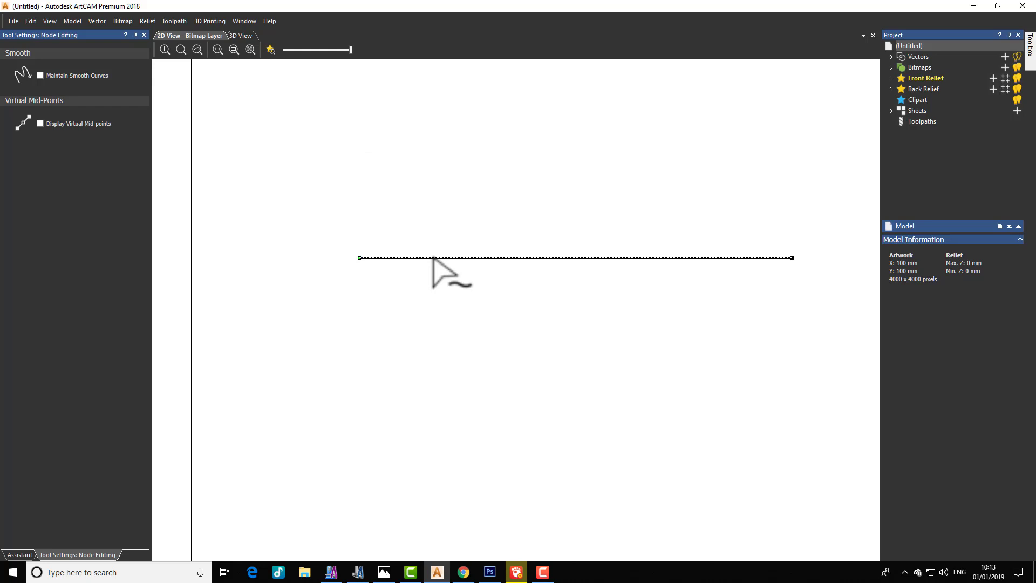
pyautogui.press('i')
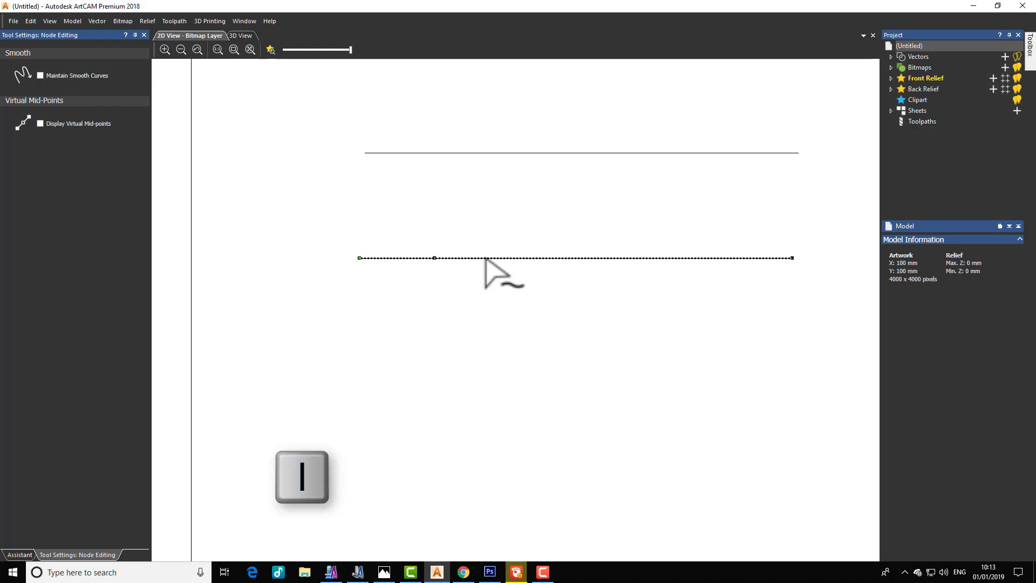
pyautogui.press('i')
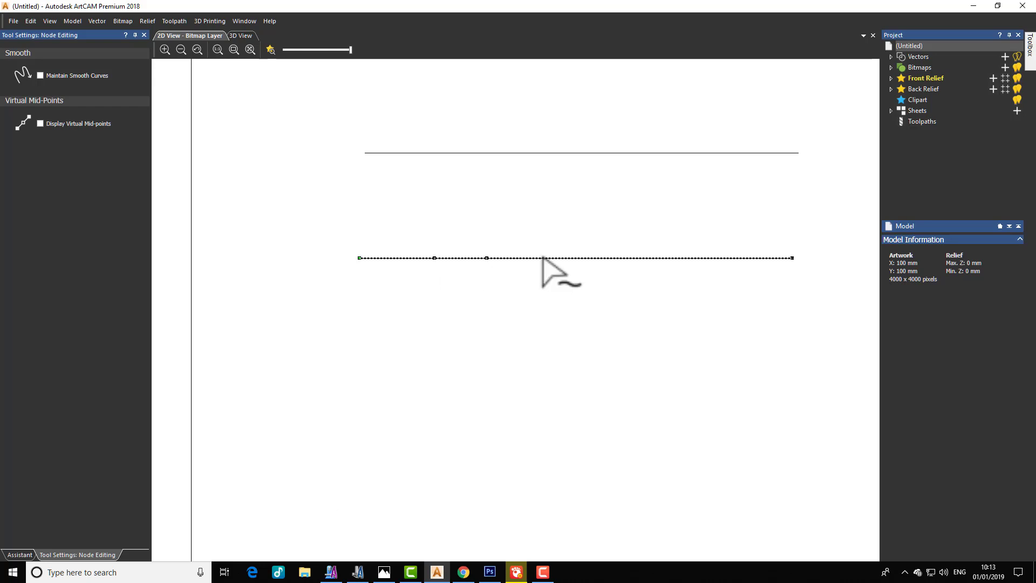
pyautogui.press('i')
pyautogui.press('i')
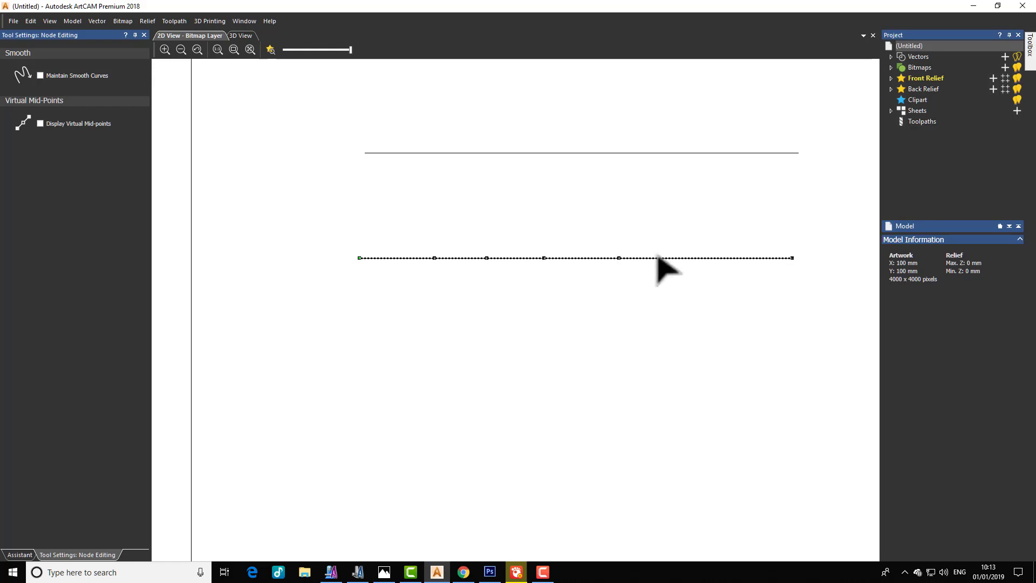
pyautogui.press('i')
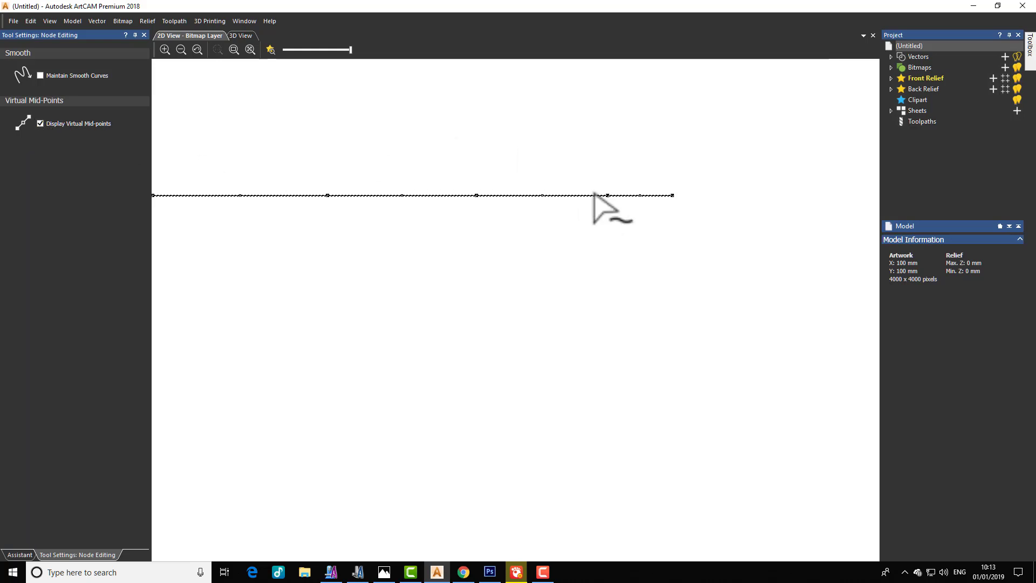
# With Display Virtual Mid-points enabled, insert another node on the line, pull the adjacent virtual mid-point upward into a shallow peak, and finish node editing.
pyautogui.press('i')
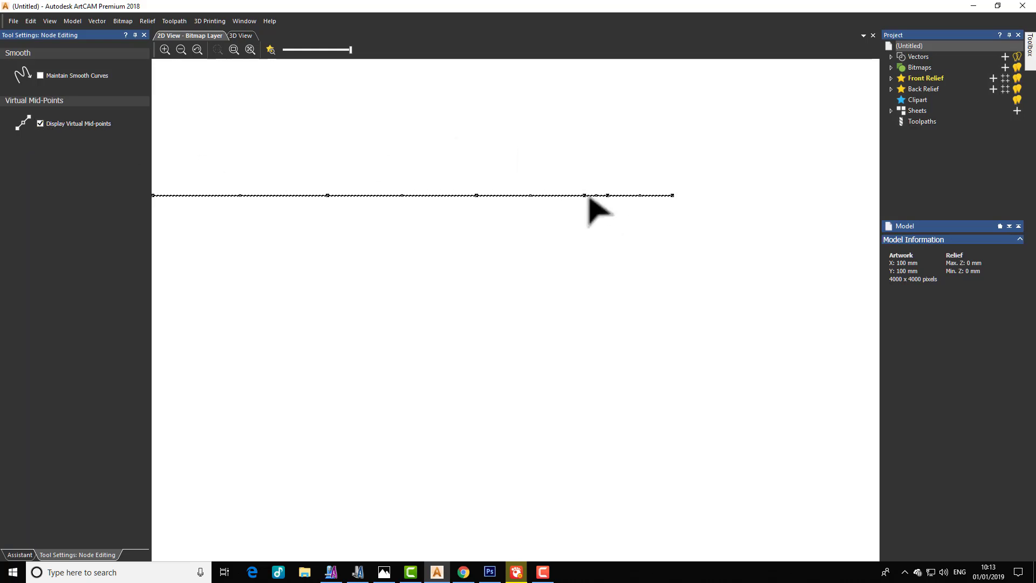
pyautogui.scroll(4, 593, 202)
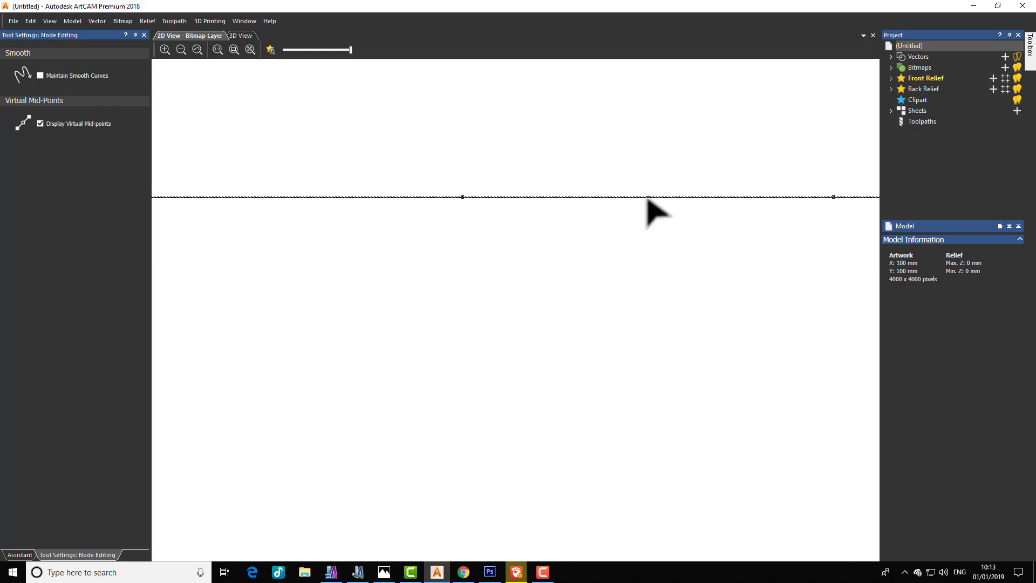
pyautogui.moveTo(648, 196); pyautogui.dragTo(646, 164)
pyautogui.scroll(-4, 620, 202)
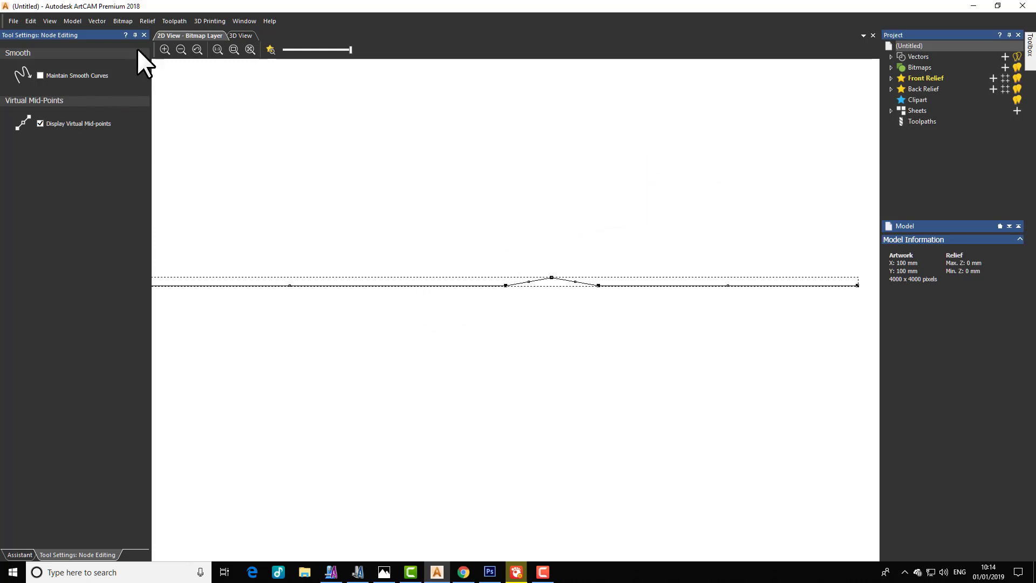
pyautogui.click(143, 34)
# Reshape the upper horizontal line in node editing by pulling its virtual mid-points into a tall peak with a raised left shoulder.
pyautogui.scroll(-4, 458, 316)
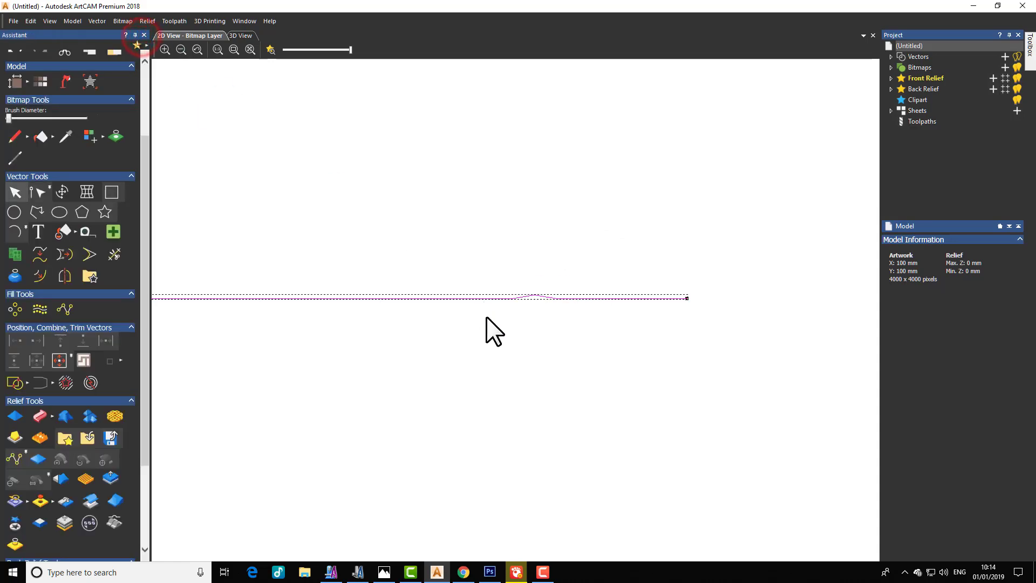
pyautogui.click(400, 270)
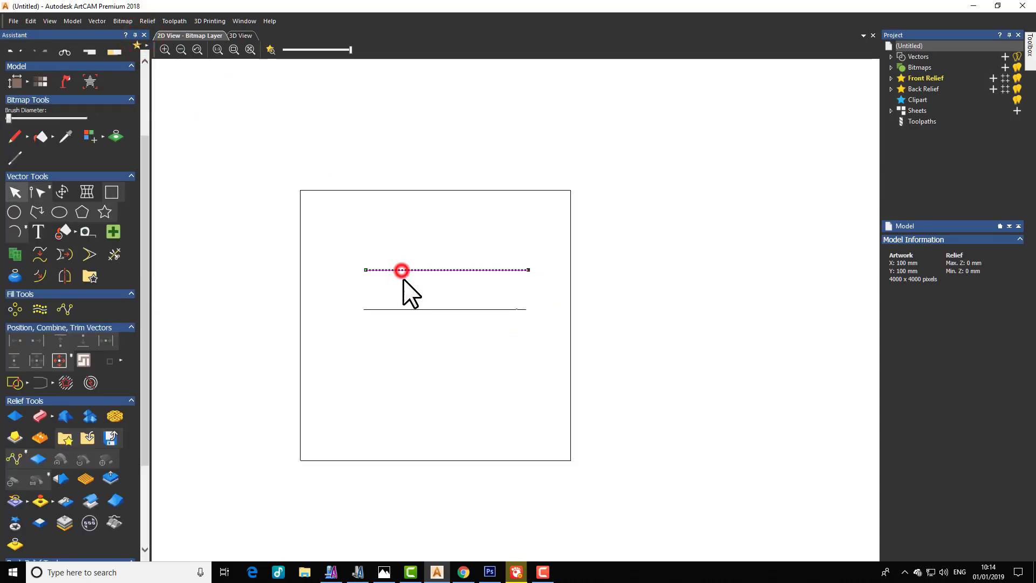
pyautogui.scroll(3, 456, 284)
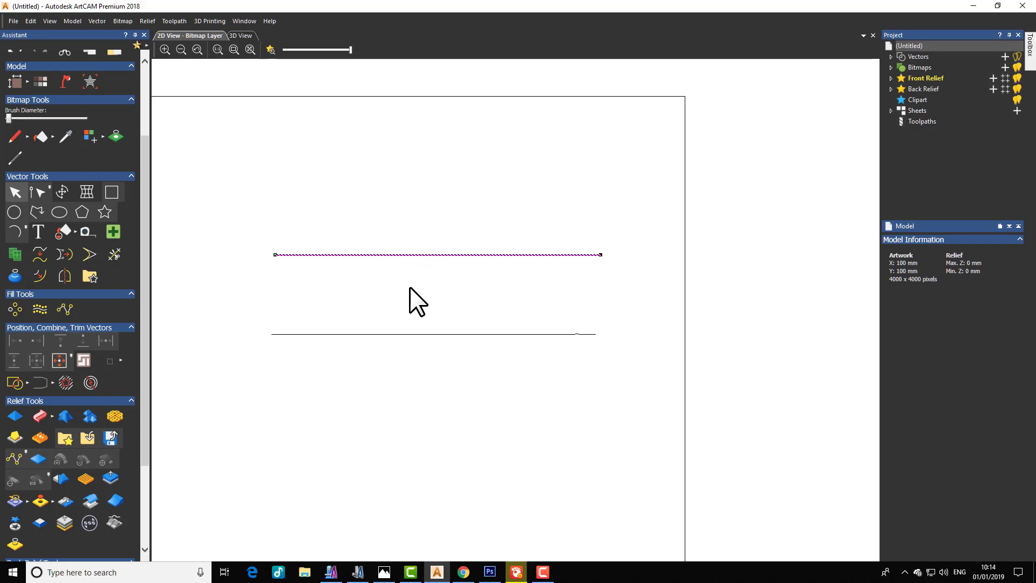
pyautogui.press('n')
pyautogui.scroll(3, 440, 265)
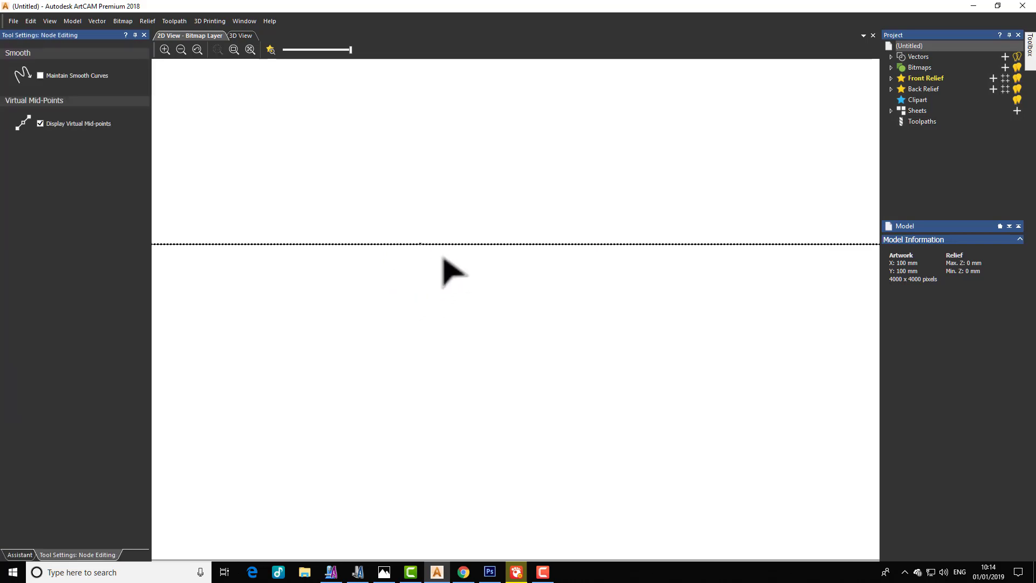
pyautogui.moveTo(419, 245); pyautogui.dragTo(463, 151)
pyautogui.scroll(-5, 518, 302)
pyautogui.scroll(3, 518, 323)
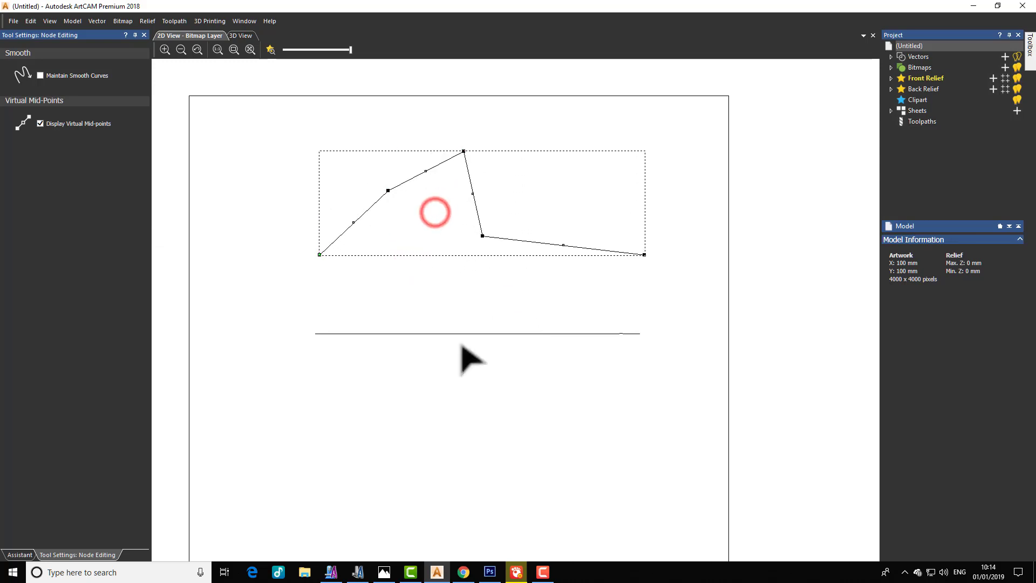
# Switch to ArtCAM Pro and draw a horizontal two-point polyline about 212 mm long below the existing line, then select it.
pyautogui.click(331, 572)
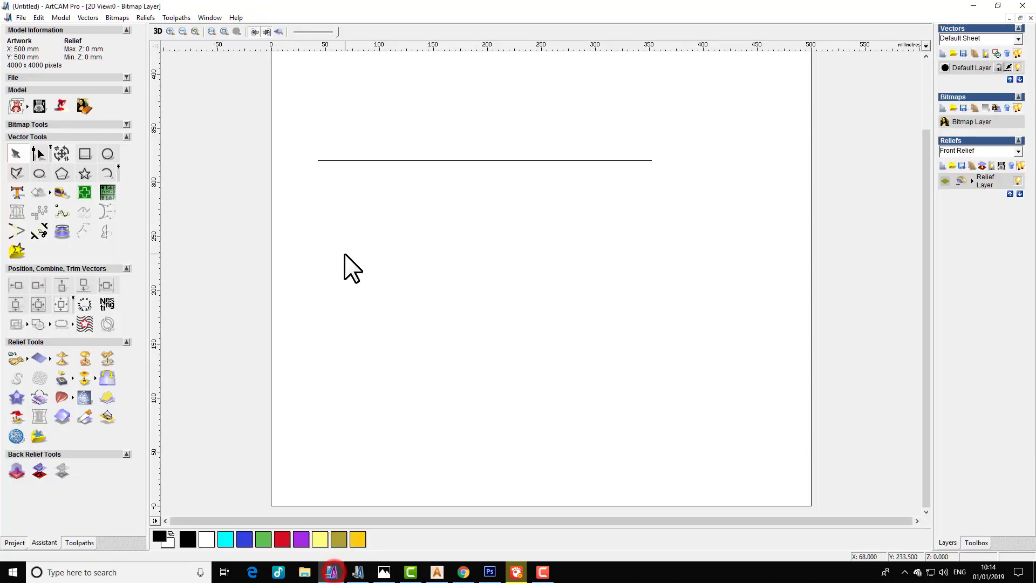
pyautogui.click(16, 173)
pyautogui.click(403, 278)
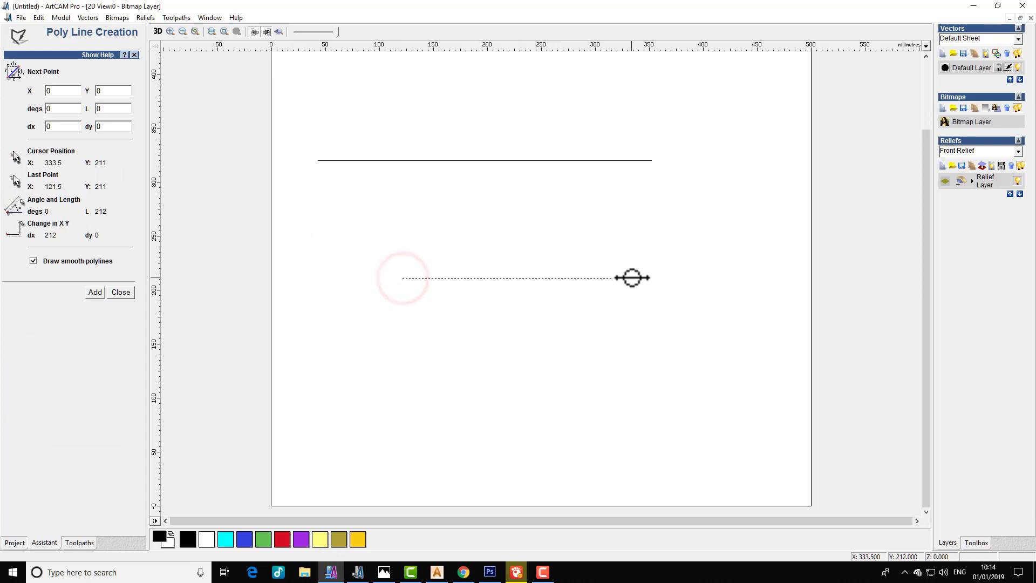
pyautogui.click(631, 278)
pyautogui.rightClick(652, 259)
pyautogui.click(577, 278)
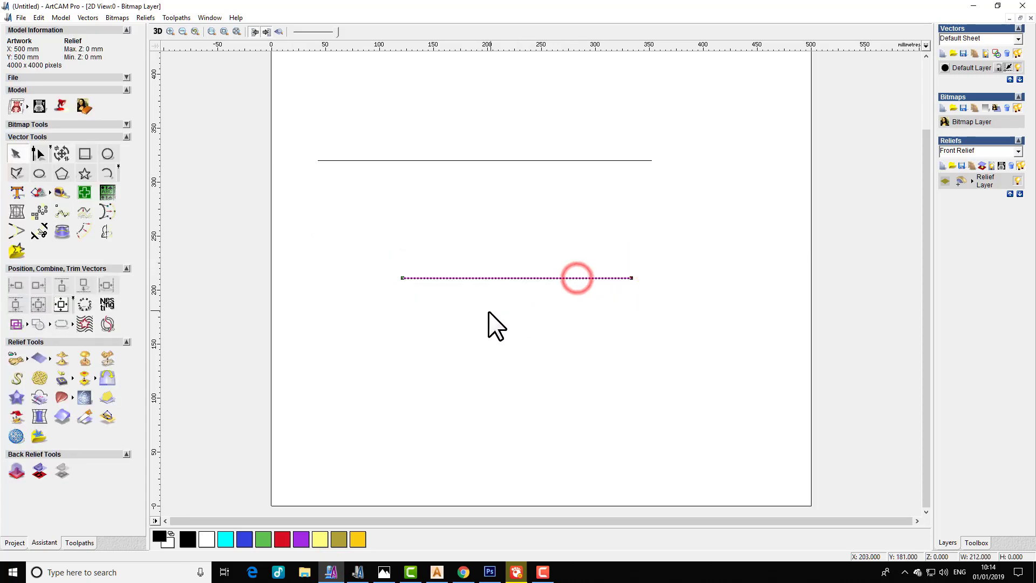
# Examine the new line's nodes in node editing, leave that mode, and move the whole line slightly upward.
pyautogui.press('n')
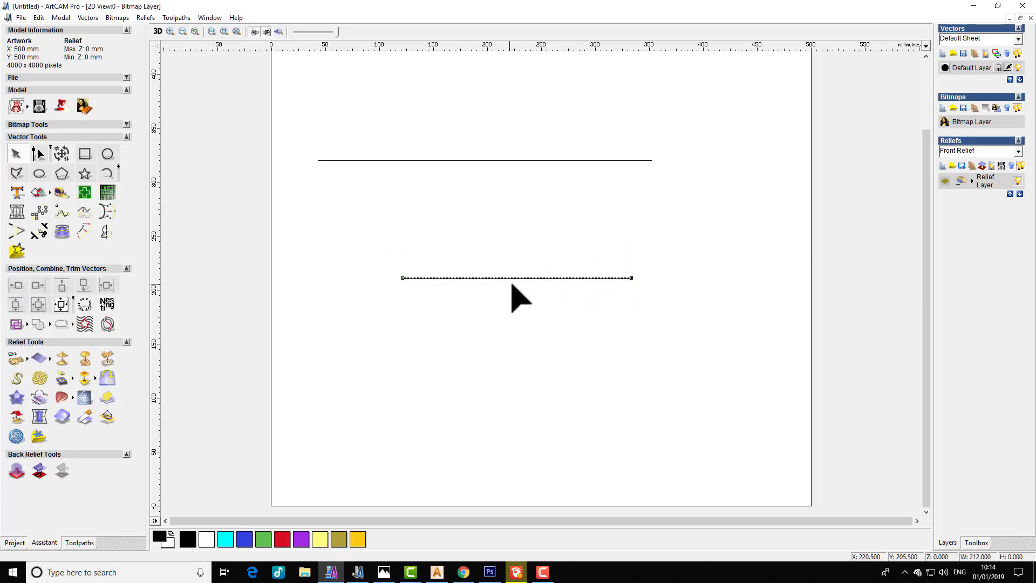
pyautogui.scroll(2, 534, 294)
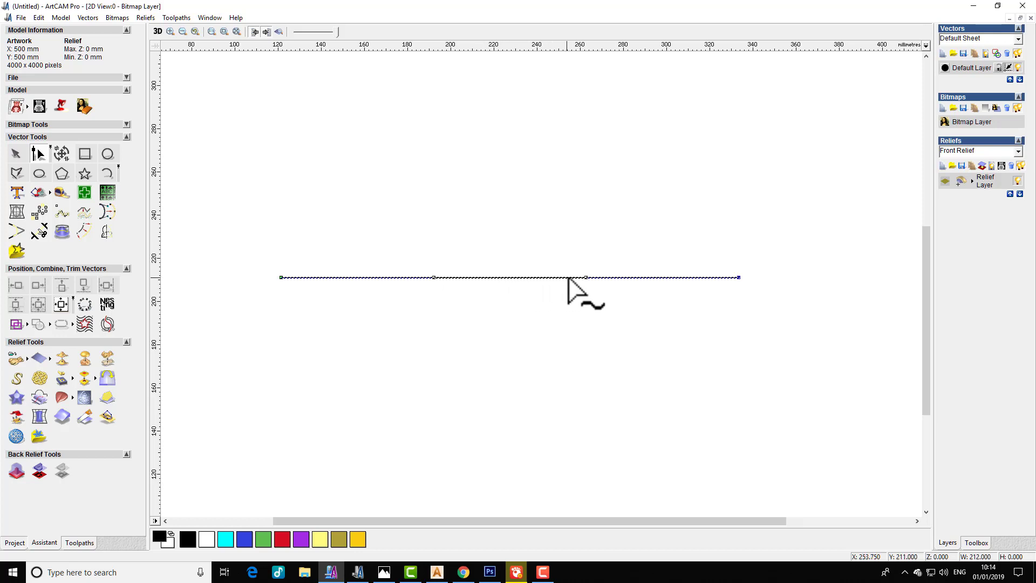
pyautogui.press('n')
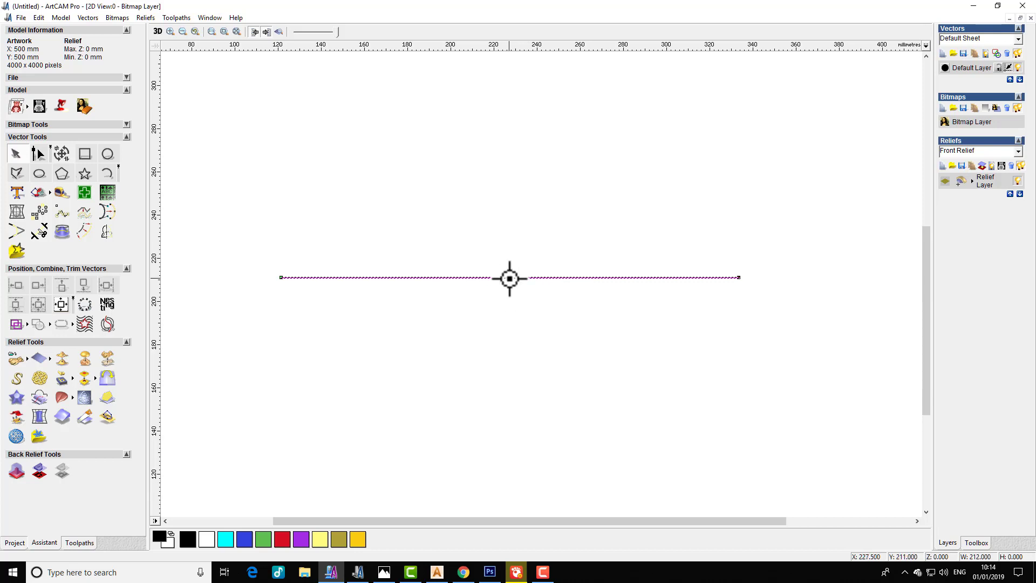
pyautogui.moveTo(509, 279); pyautogui.dragTo(511, 256)
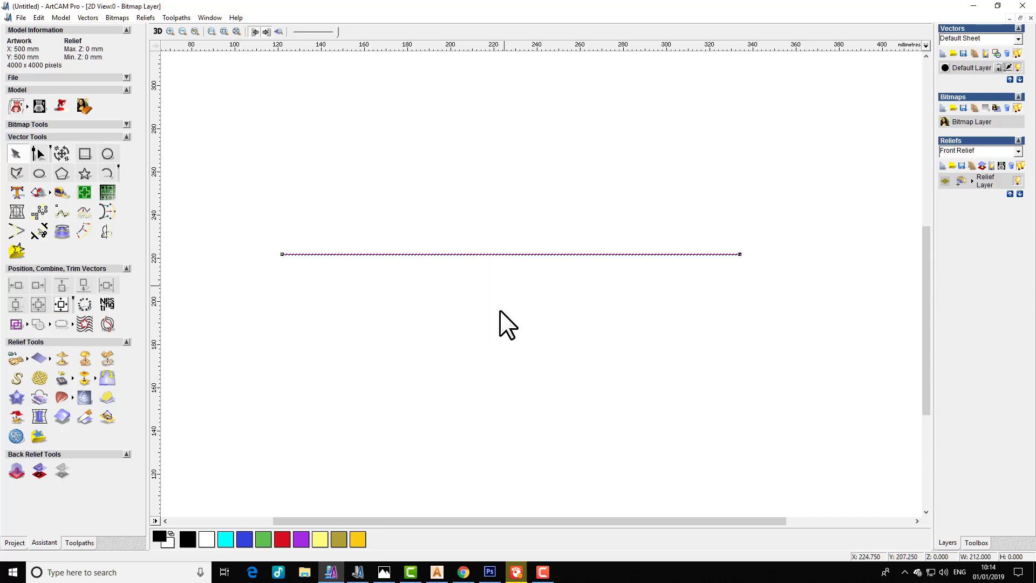
# Switch to ArtCAM Premium and pull successive virtual mid-points on the peaked polyline's right side upward to form a second, three-node hump.
pyautogui.click(437, 571)
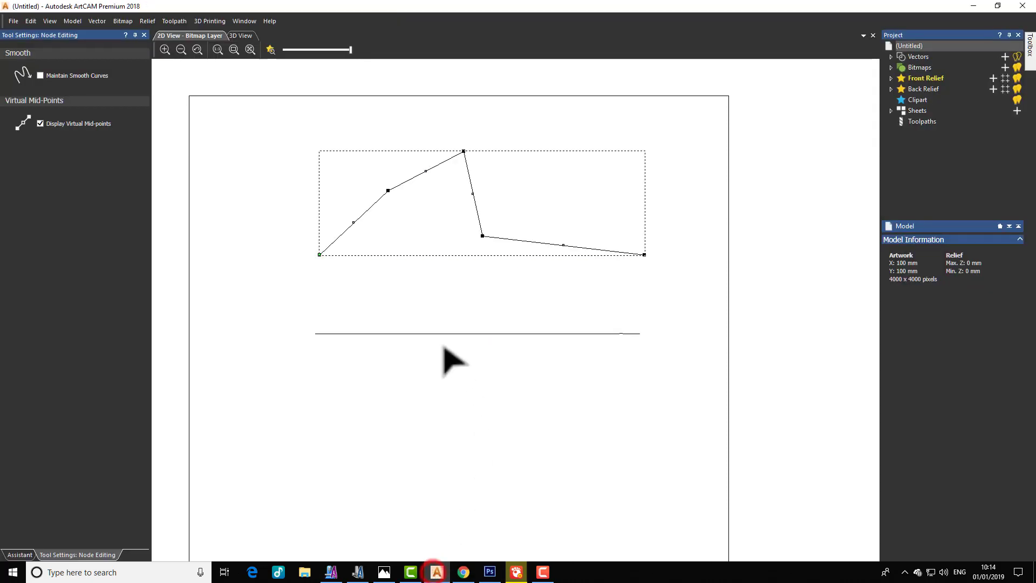
pyautogui.click(513, 333)
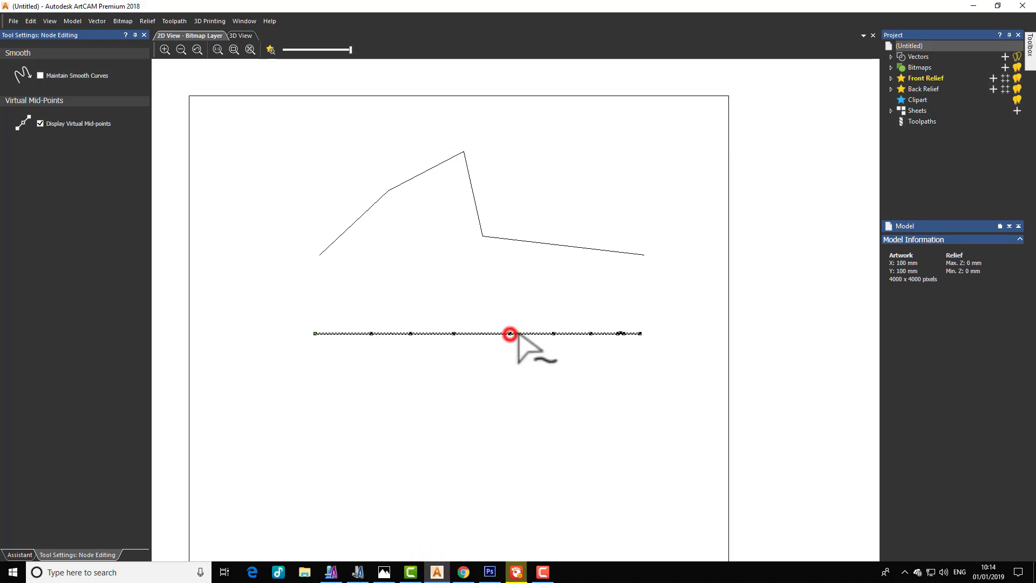
pyautogui.click(495, 236)
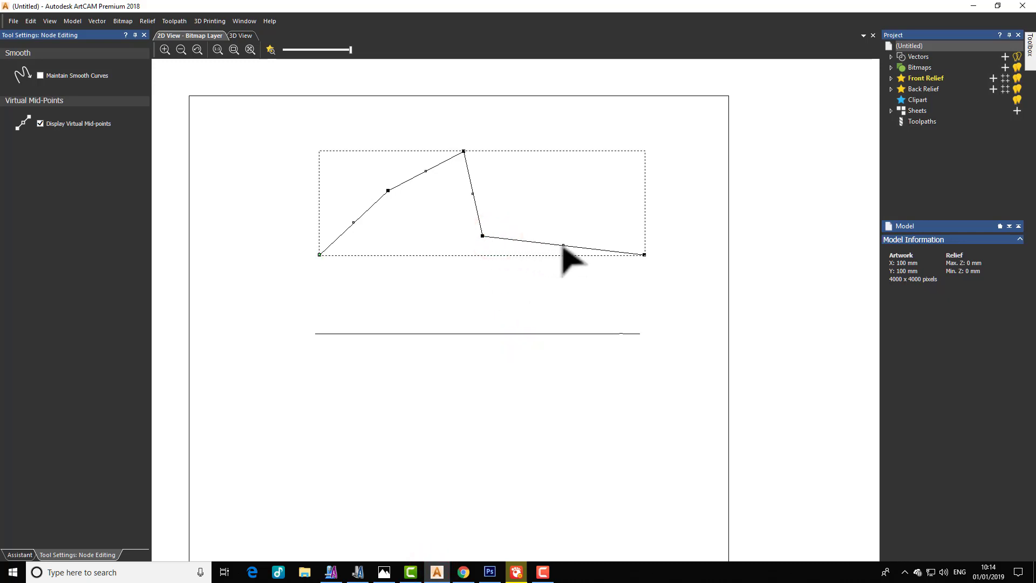
pyautogui.moveTo(563, 245); pyautogui.dragTo(574, 216)
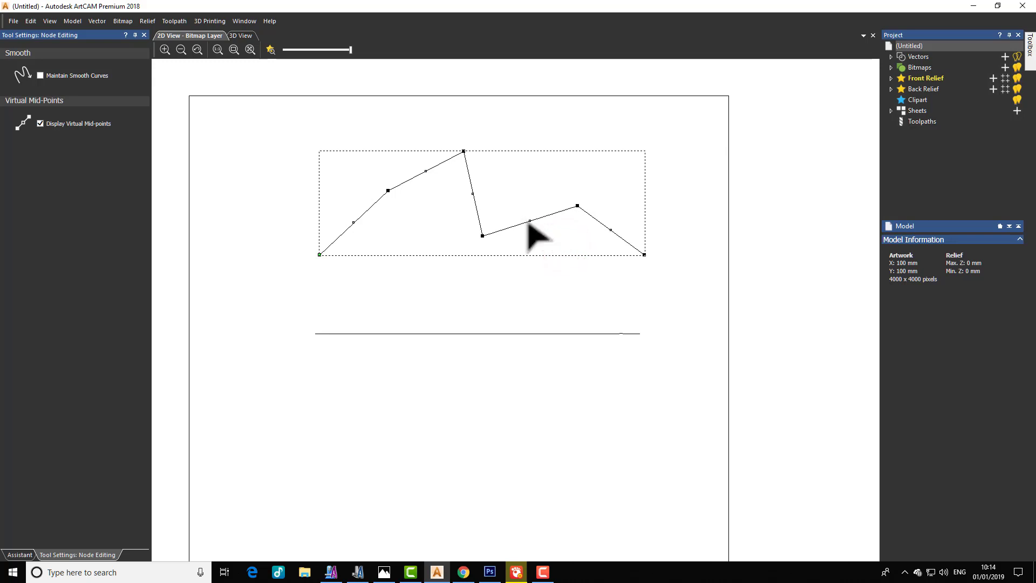
pyautogui.moveTo(530, 220); pyautogui.dragTo(531, 190)
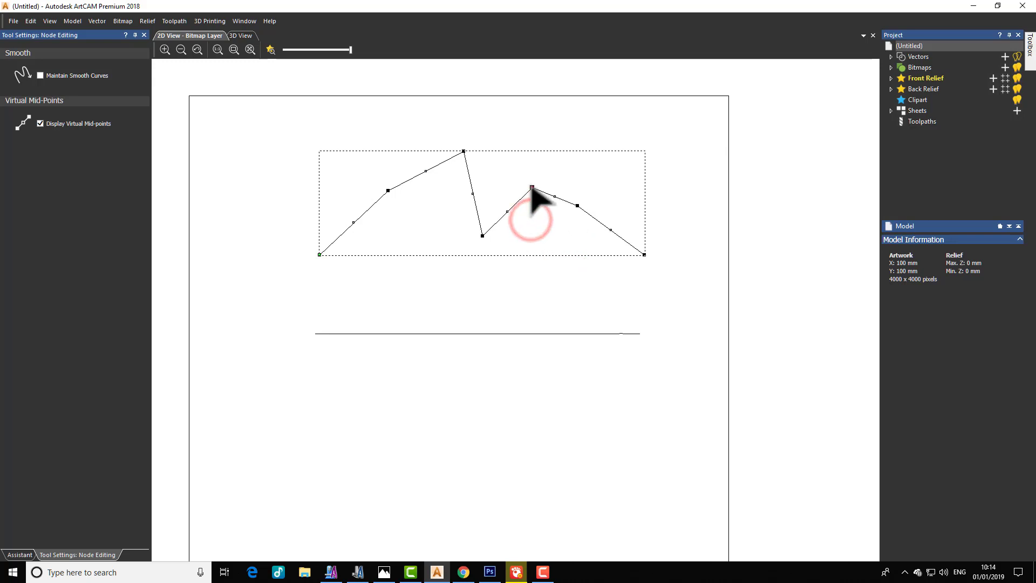
pyautogui.click(554, 198)
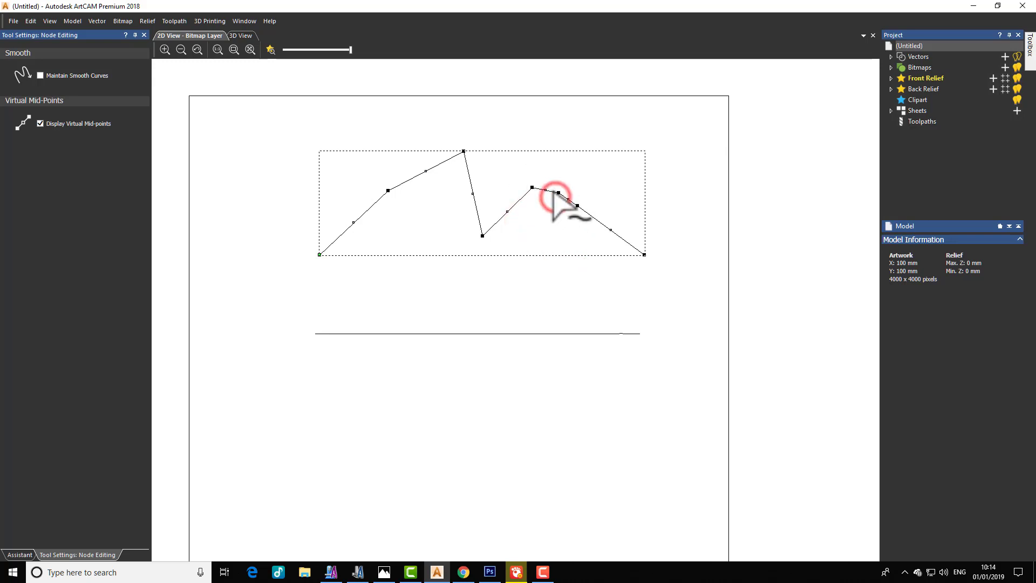
pyautogui.moveTo(555, 197); pyautogui.dragTo(557, 193)
# Look at the ArtCAM Pro drawing, return to ArtCAM Premium, and delete the peaked polyline and the lower line.
pyautogui.hotkey('alt', 'Tab')
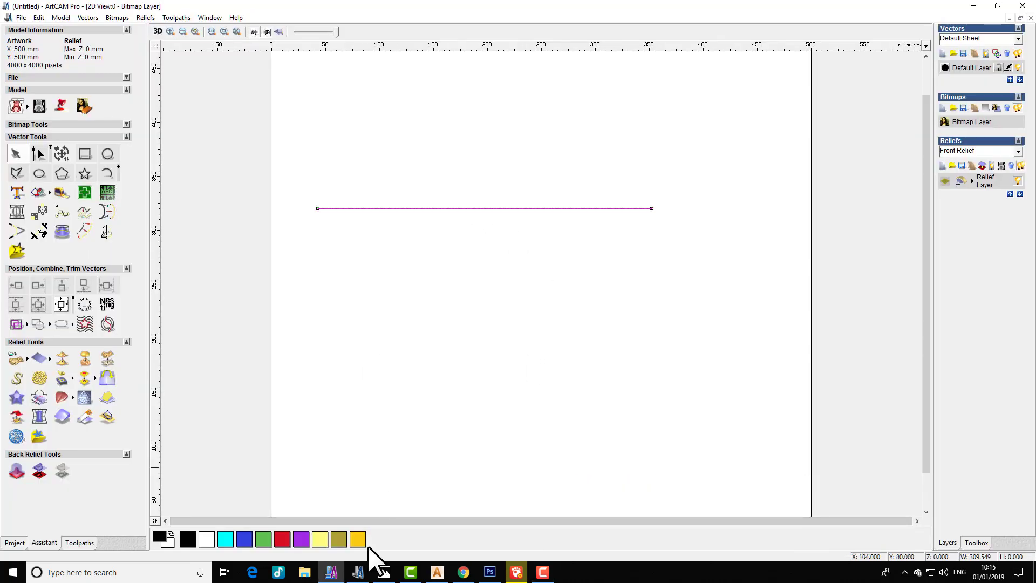
pyautogui.click(437, 572)
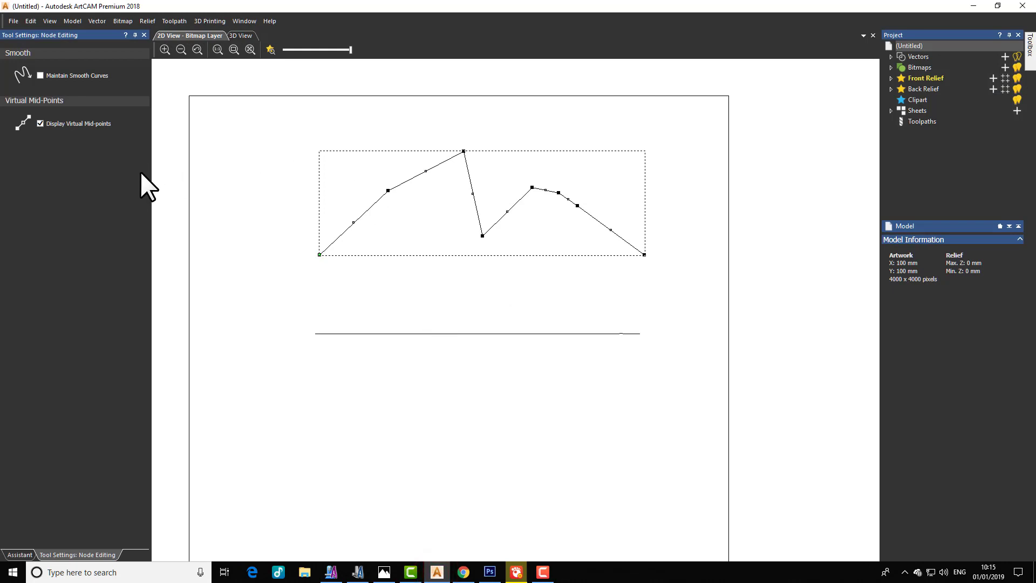
pyautogui.moveTo(262, 120)
pyautogui.mouseDown()
pyautogui.moveTo(626, 279)
pyautogui.moveTo(717, 340)
pyautogui.moveTo(734, 386)
pyautogui.mouseUp()
pyautogui.press('Delete')
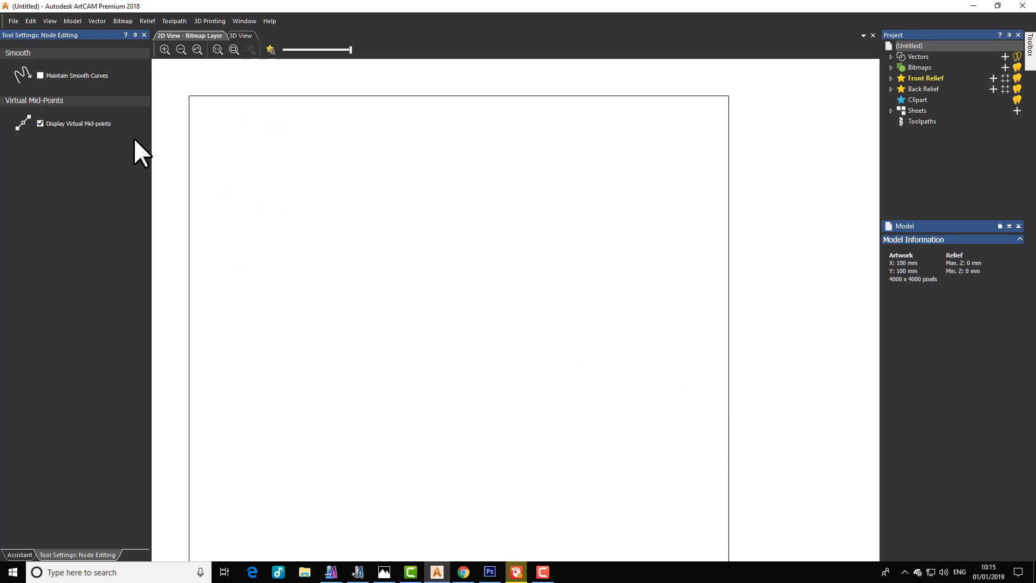
# Draw a horizontal line in the artwork's upper part, try extending it from its right end with Add to existing line enabled, and restart polyline creation.
pyautogui.hotkey('ctrl', 'z')
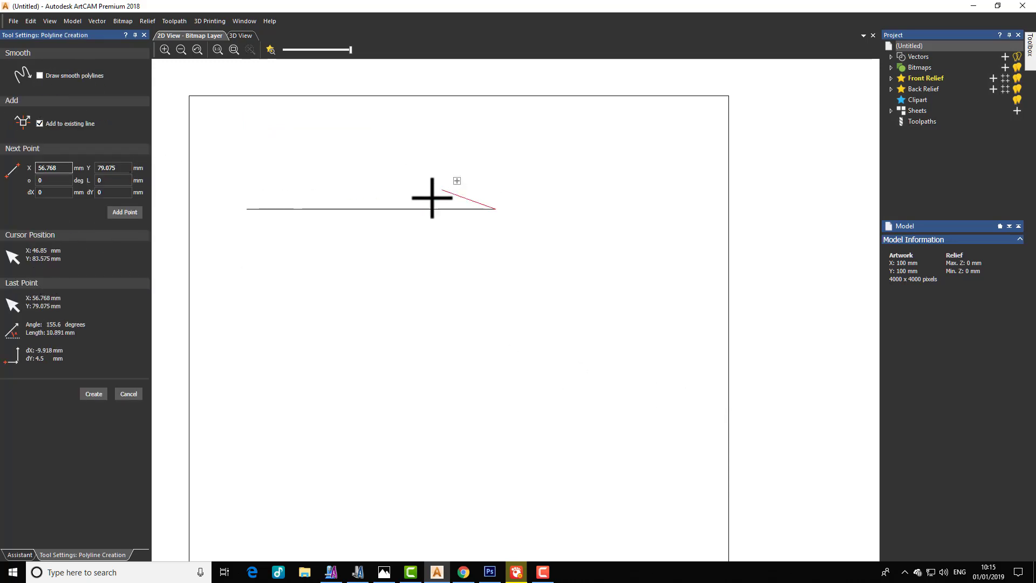
pyautogui.press('Escape')
pyautogui.press('F9')
pyautogui.press('F9')
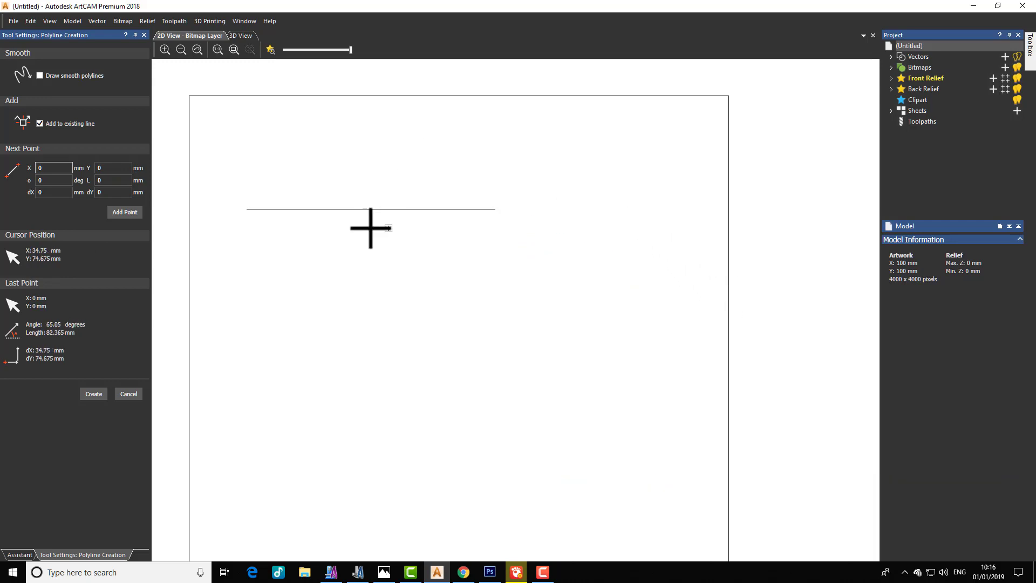
# Turn off Add to existing line and draw a separate, nearly horizontal two-point polyline above the existing line.
pyautogui.click(38, 123)
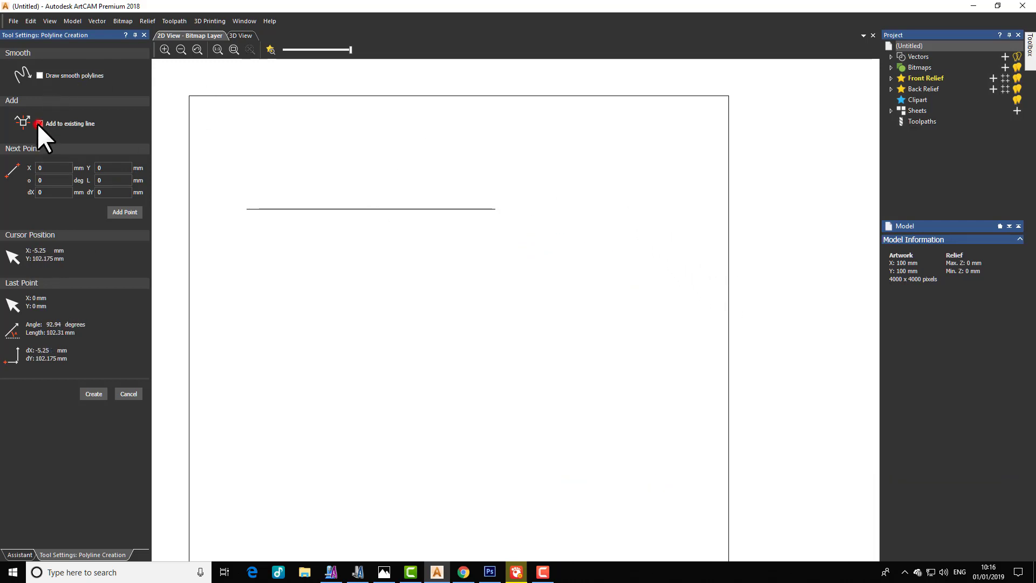
pyautogui.click(215, 156)
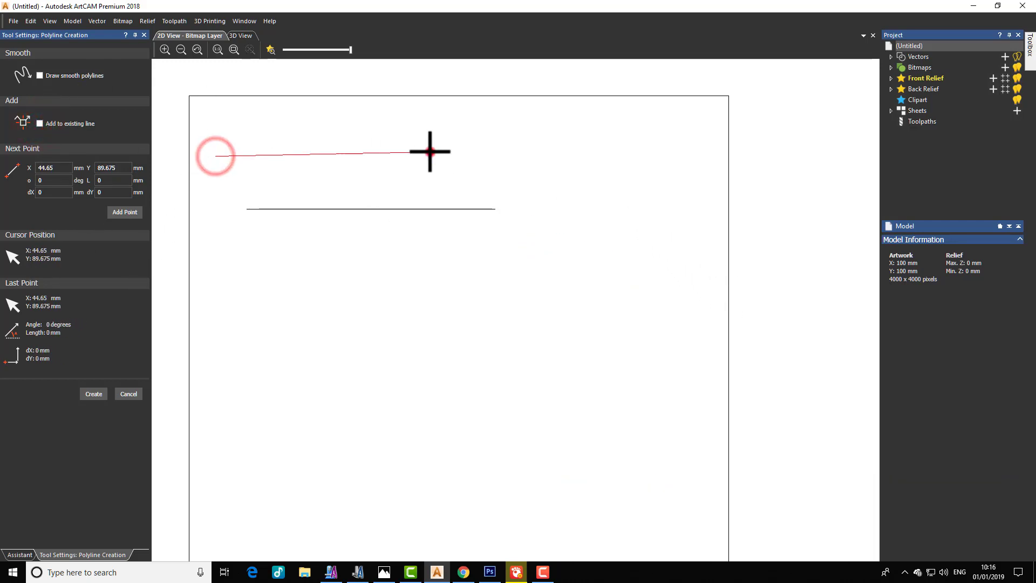
pyautogui.click(430, 152)
pyautogui.rightClick(473, 119)
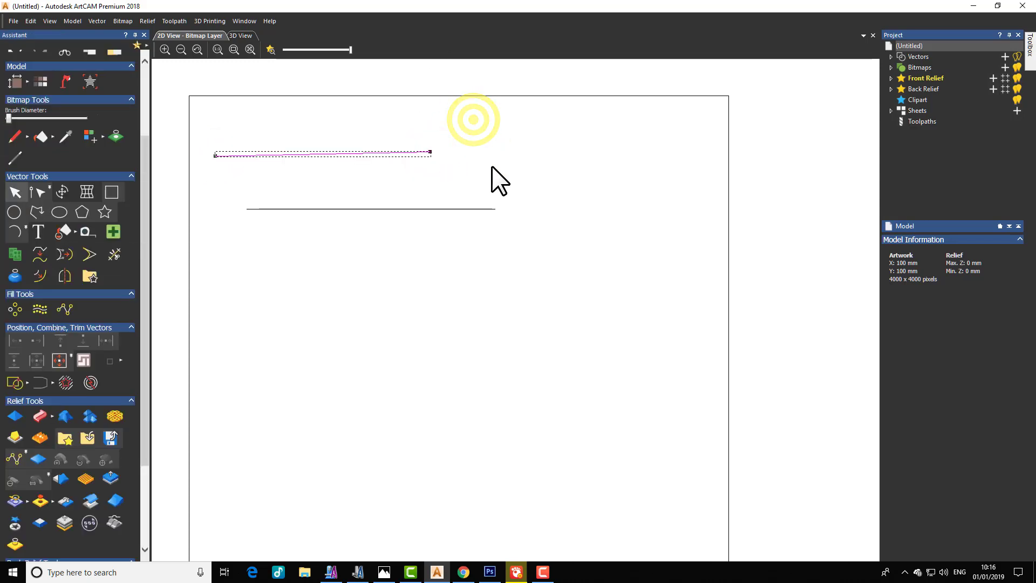
# Enable Display Virtual Mid-points for the lower line and pull its mid-point, plus the resulting right-hand one, upward into a skewed peak.
pyautogui.press('n')
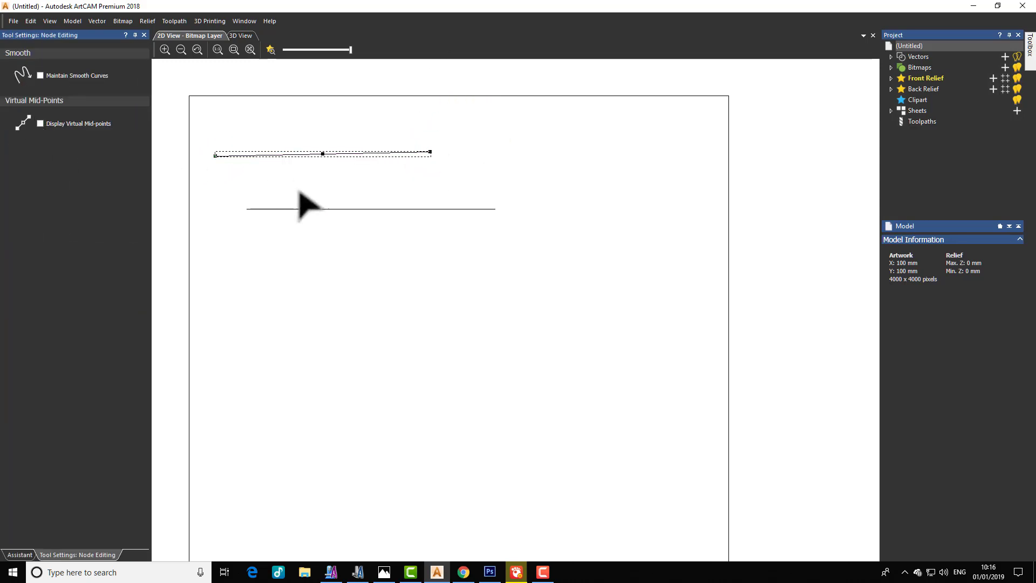
pyautogui.click(319, 209)
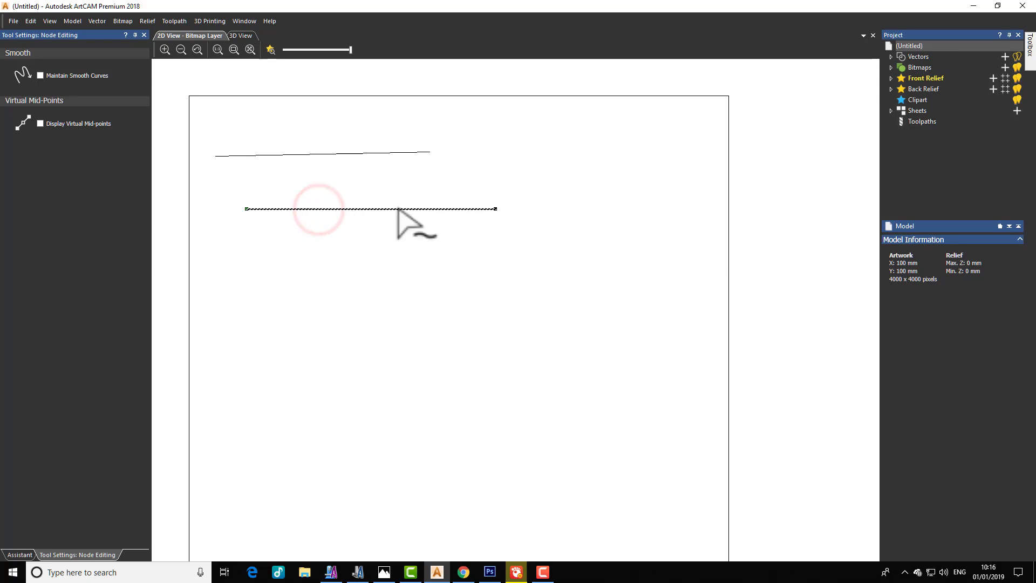
pyautogui.click(41, 123)
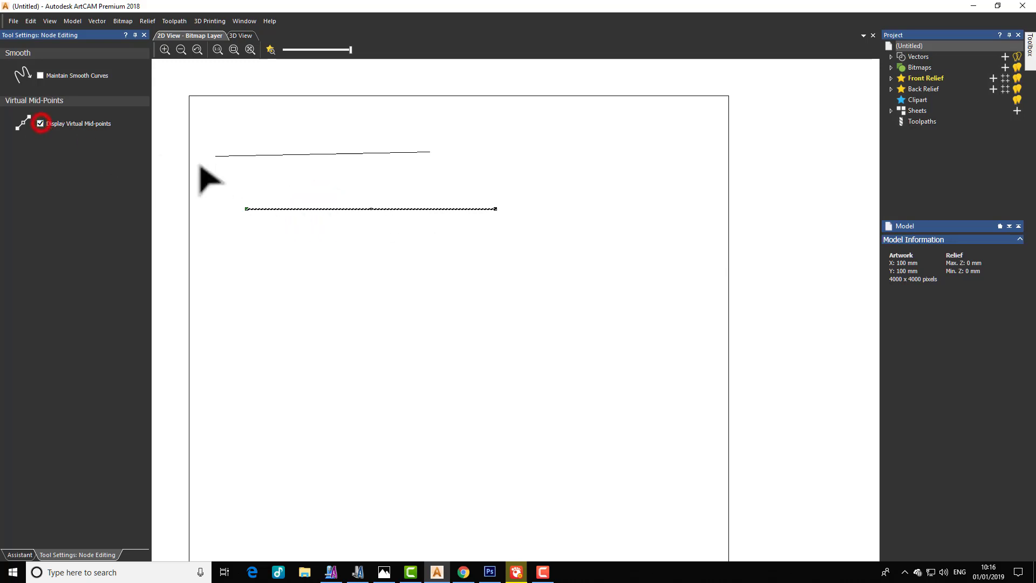
pyautogui.moveTo(371, 209); pyautogui.dragTo(375, 170)
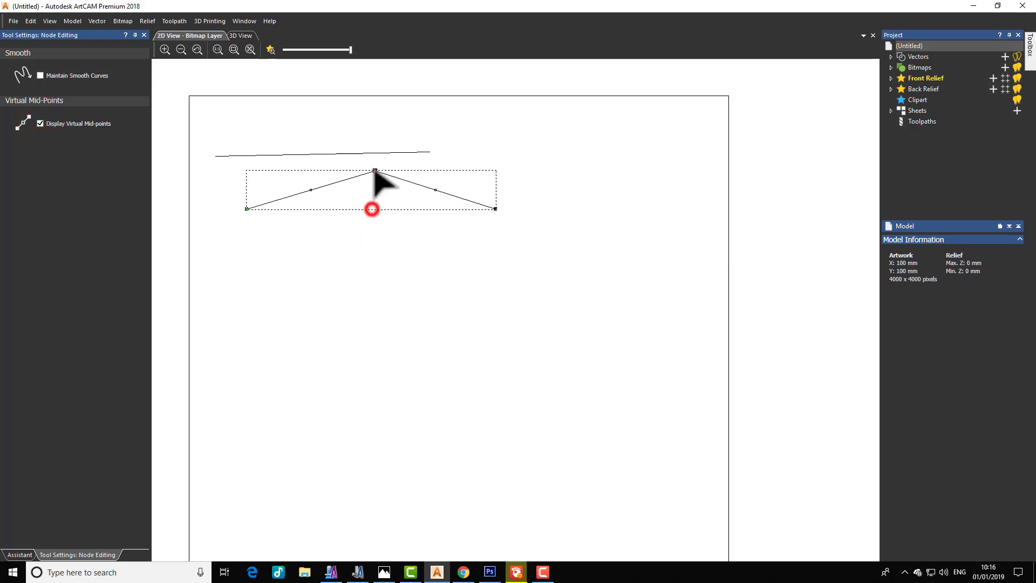
pyautogui.click(436, 189)
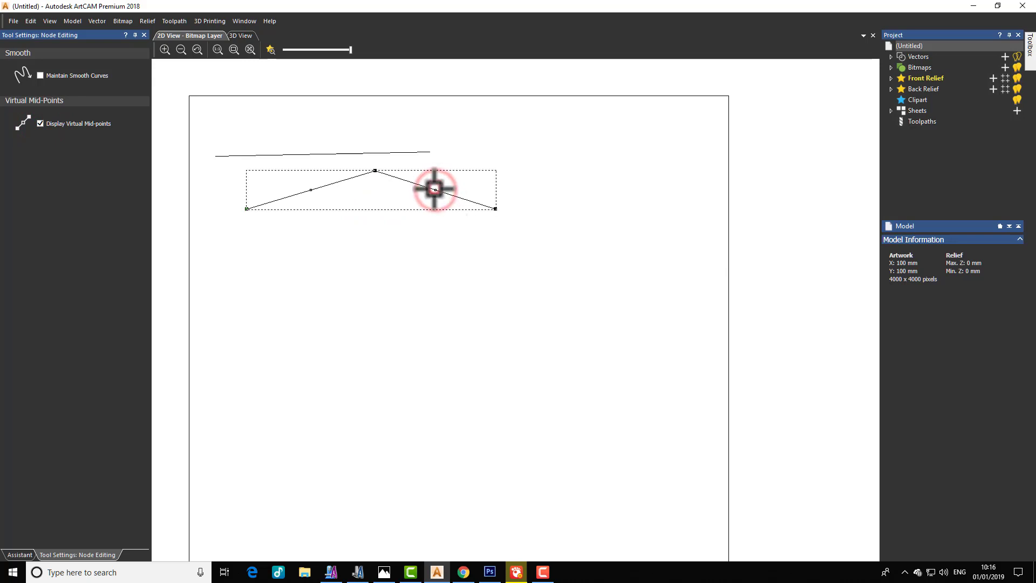
pyautogui.moveTo(436, 190); pyautogui.dragTo(464, 151)
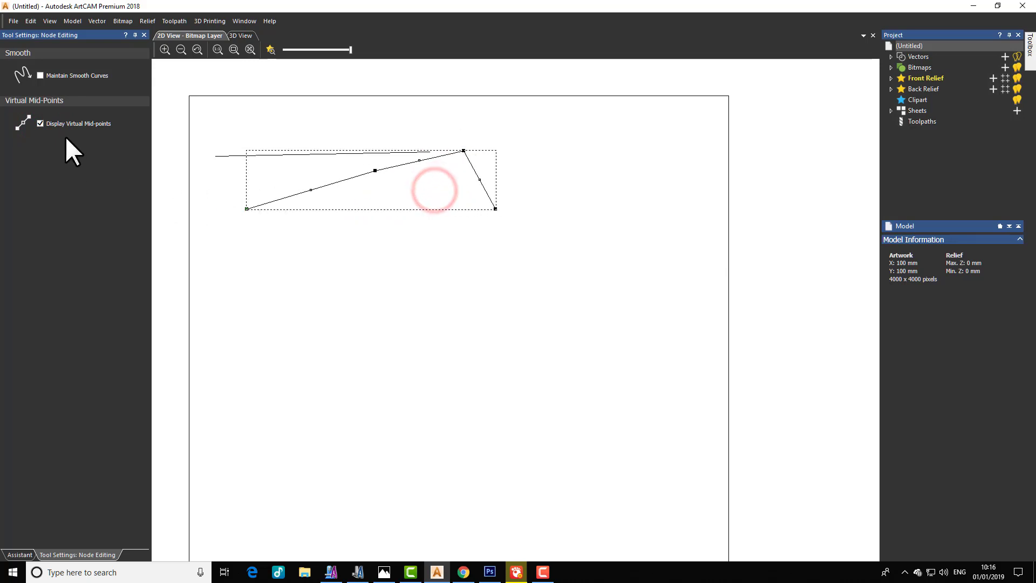
# Turn off Display Virtual Mid-points and delete both polylines from the artwork.
pyautogui.click(40, 123)
pyautogui.press('Delete')
# Create a vertical polyline from X 10, Y 0 to X 10, Y 10 mm using entered point coordinates.
pyautogui.hotkey('ctrl', 'l')
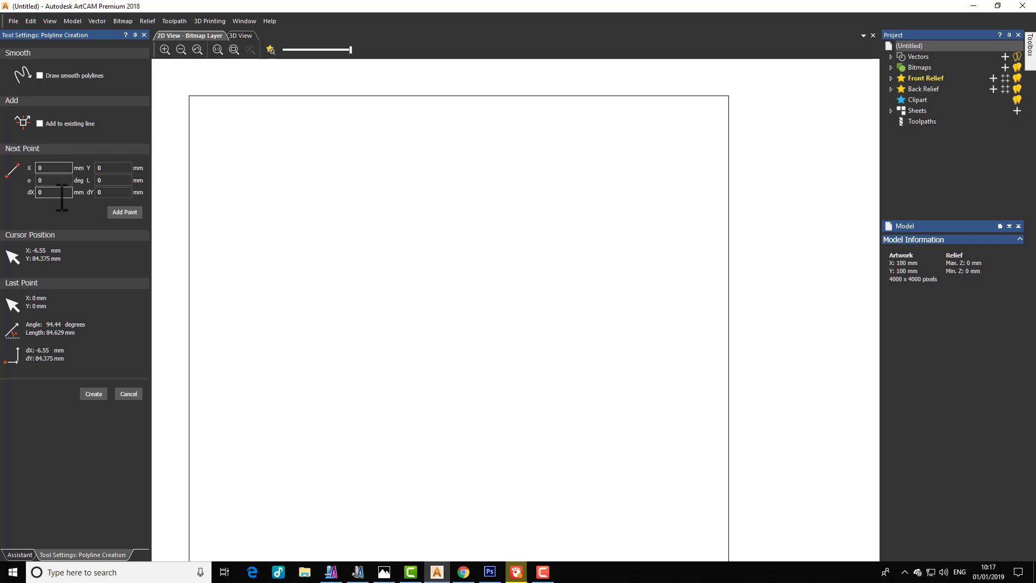
pyautogui.doubleClick(56, 167)
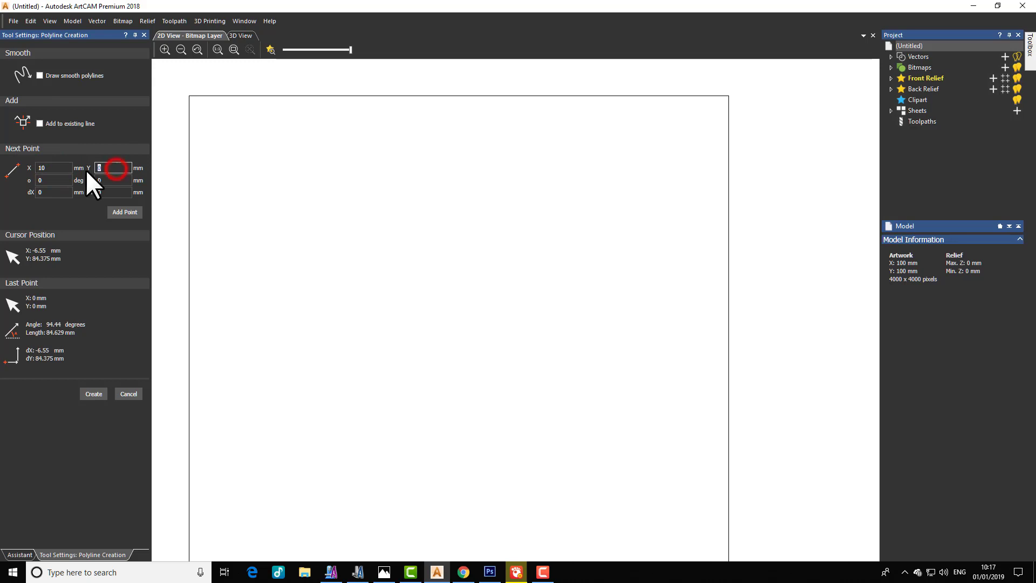
pyautogui.write('10')
pyautogui.click(93, 394)
pyautogui.scroll(-5, 527, 359)
pyautogui.scroll(5, 431, 270)
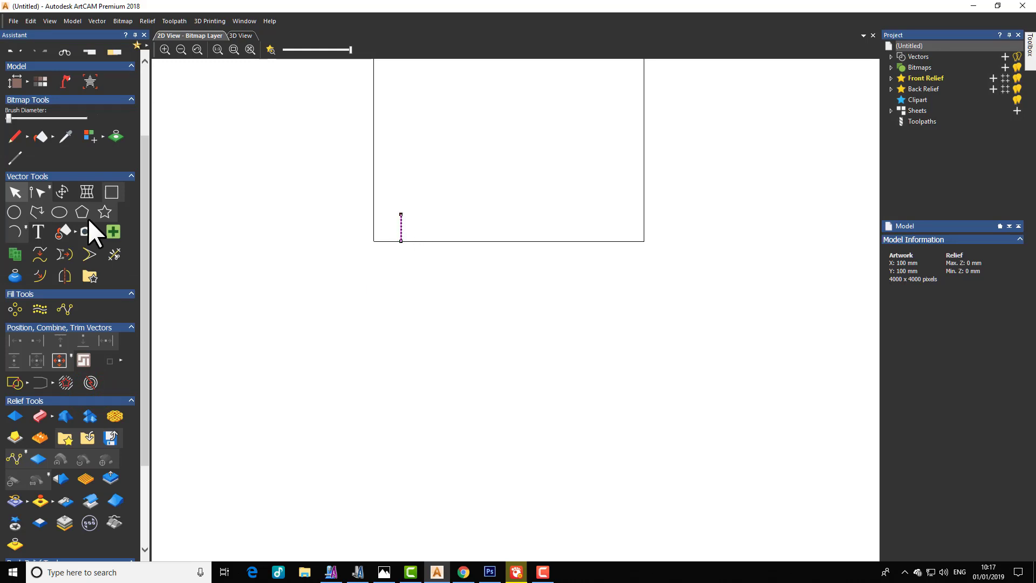
# Create a vertical polyline from X 100, Y 0 to X 100, Y 50 mm using entered point coordinates.
pyautogui.click(36, 212)
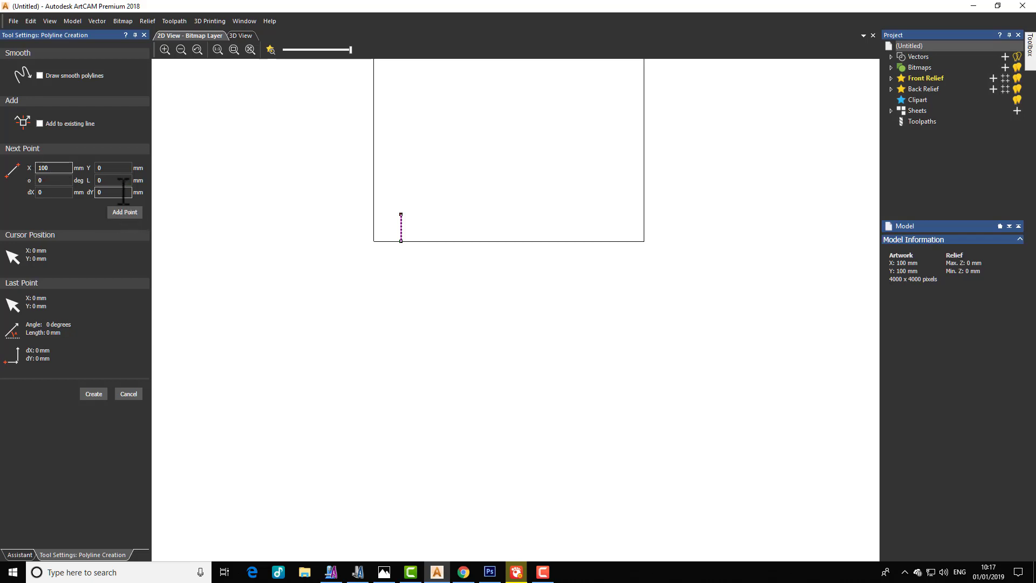
pyautogui.click(111, 167)
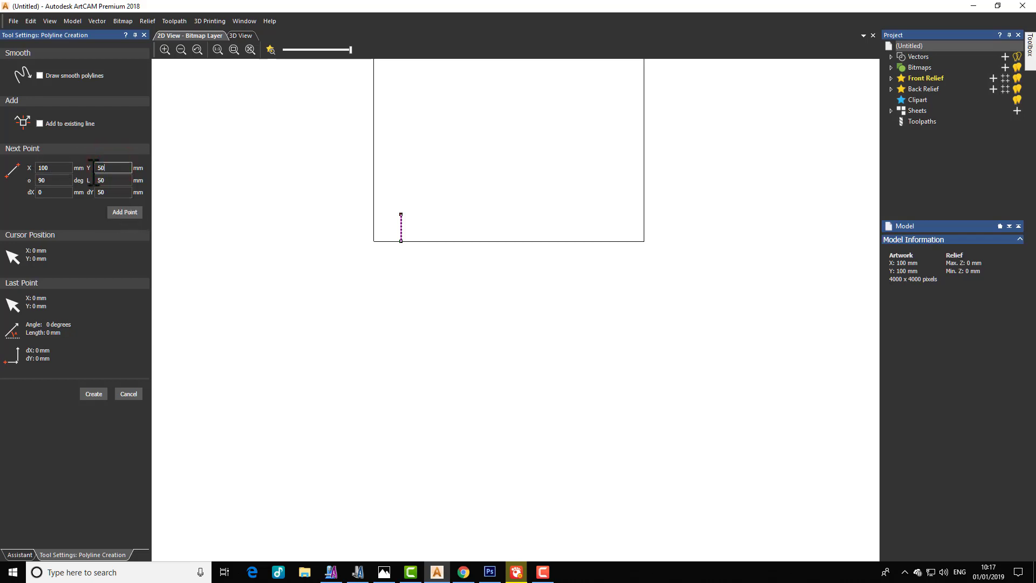
pyautogui.scroll(-2, 532, 254)
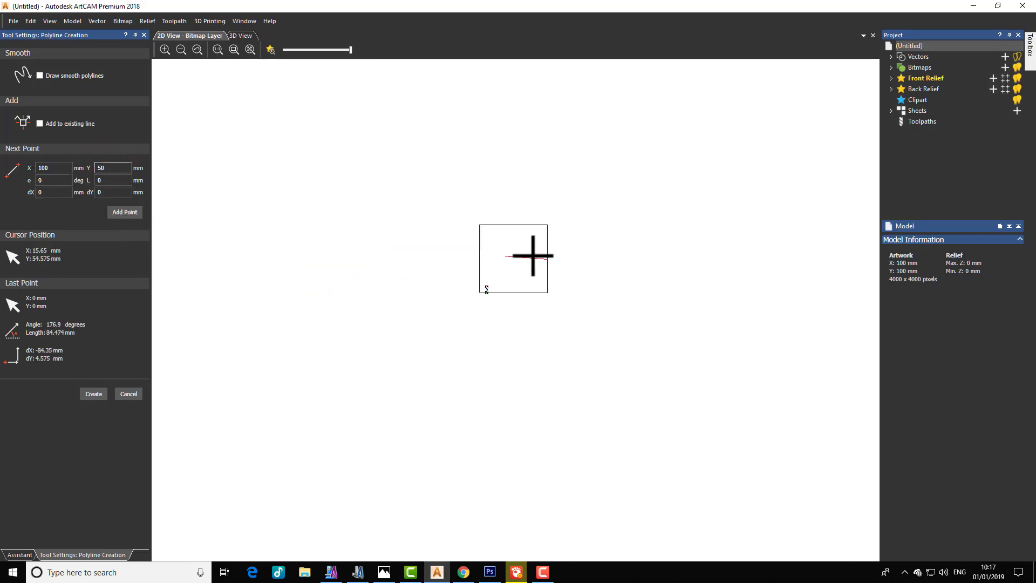
pyautogui.scroll(2, 567, 269)
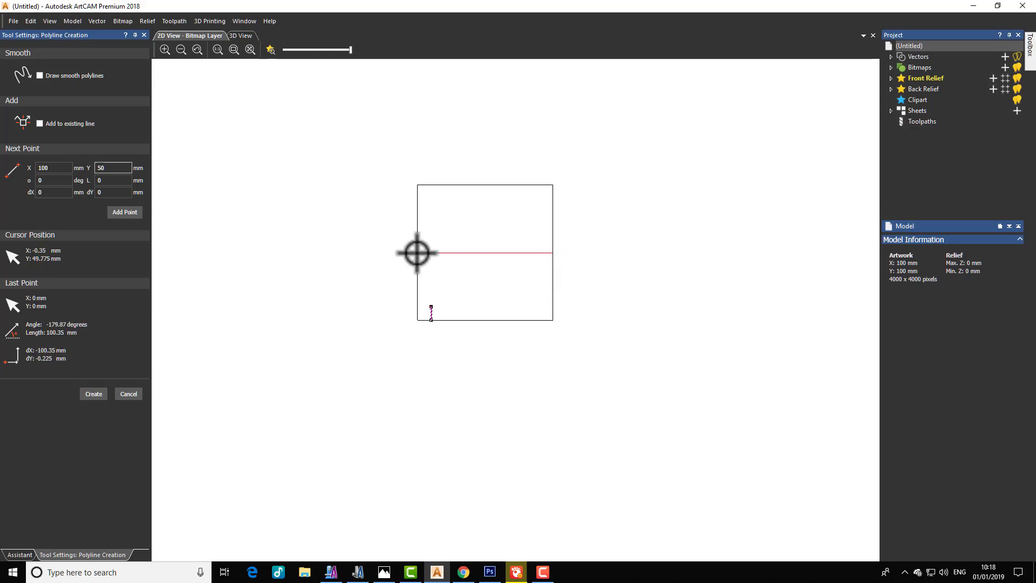
pyautogui.rightClick(384, 257)
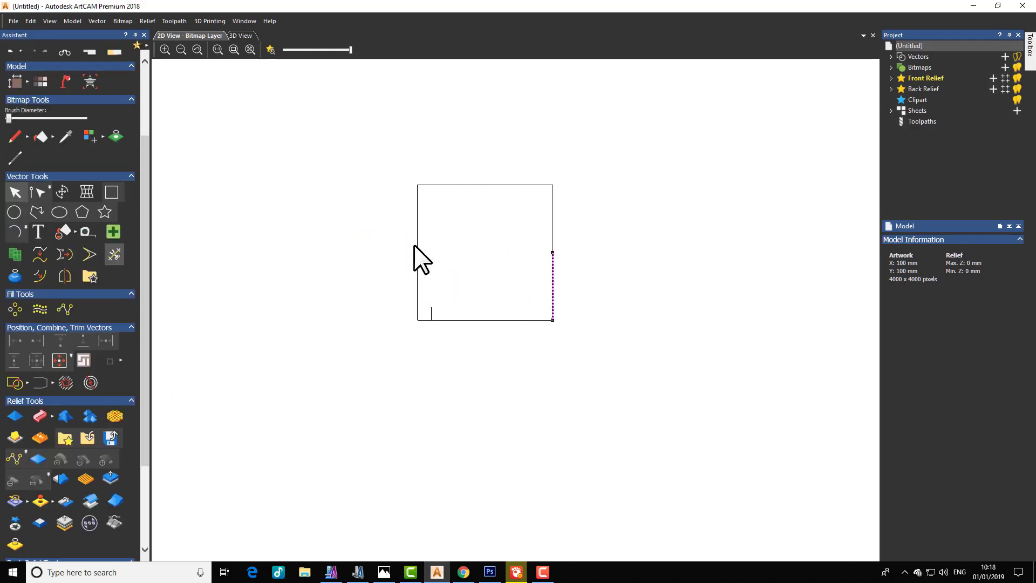
pyautogui.click(17, 230)
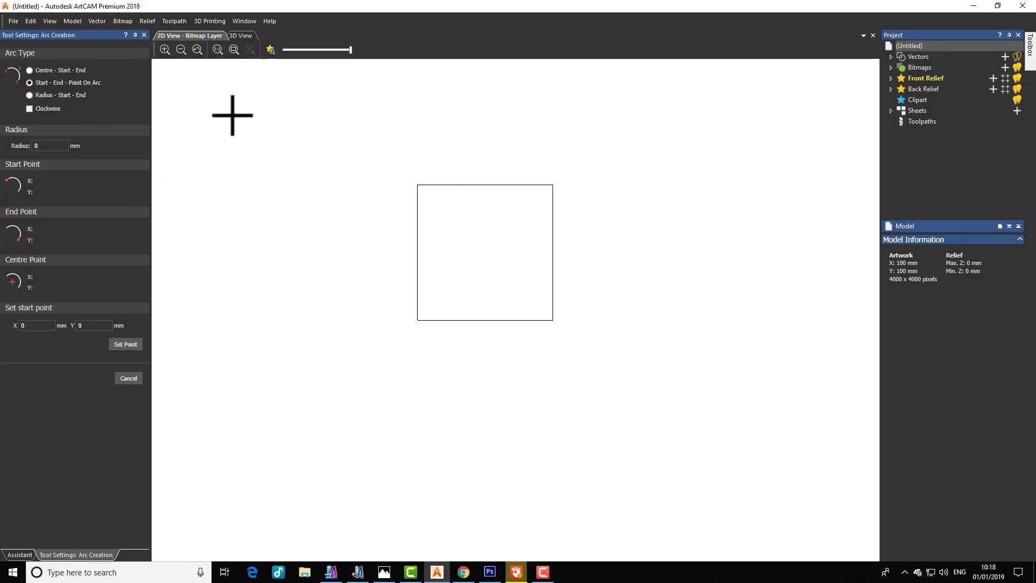
pyautogui.click(232, 116)
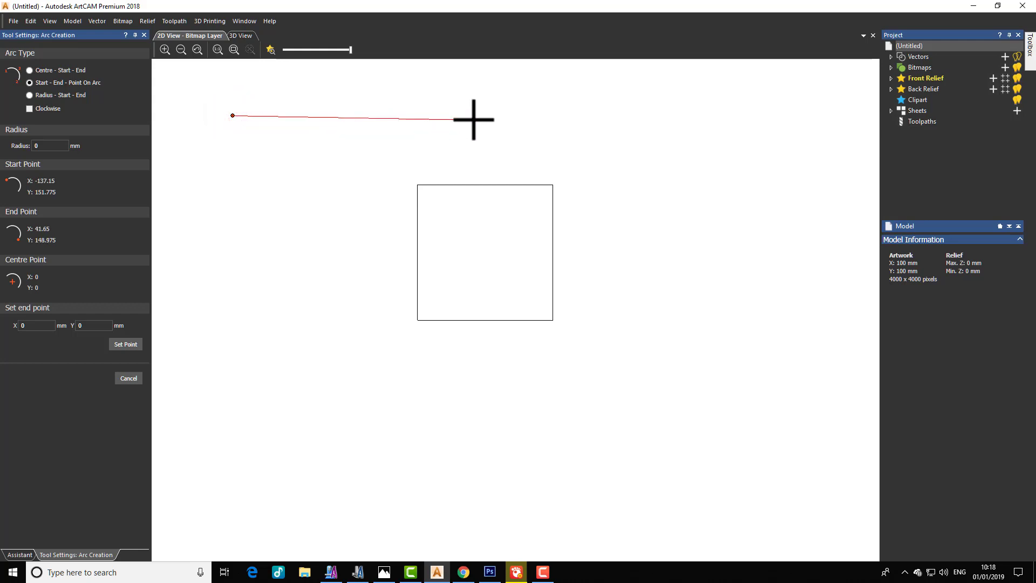
pyautogui.press('Escape')
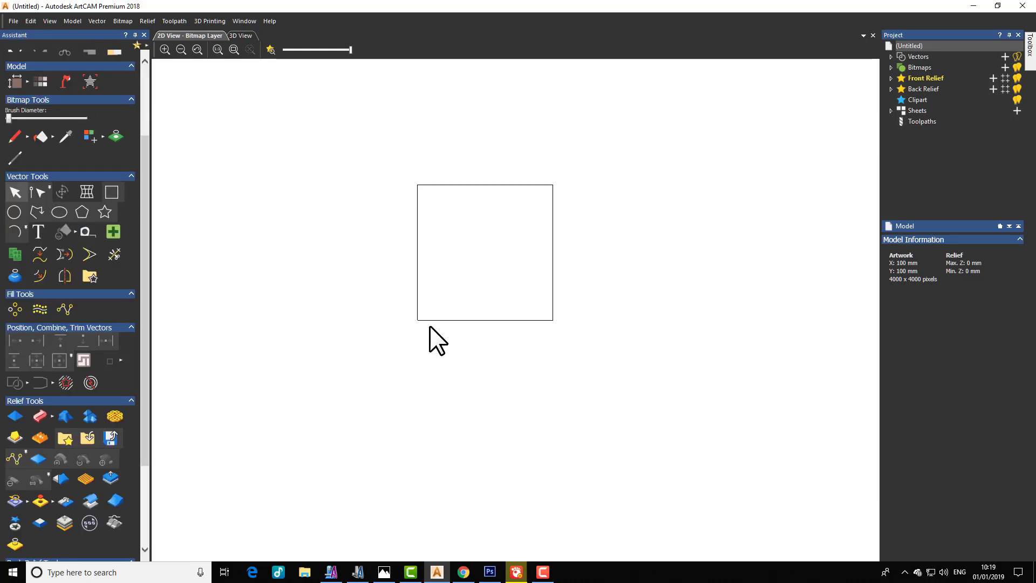
# Switch to ArtCAM Pro and draw a Centre - Start - End arc of about 125 mm radius above the existing horizontal line.
pyautogui.click(332, 571)
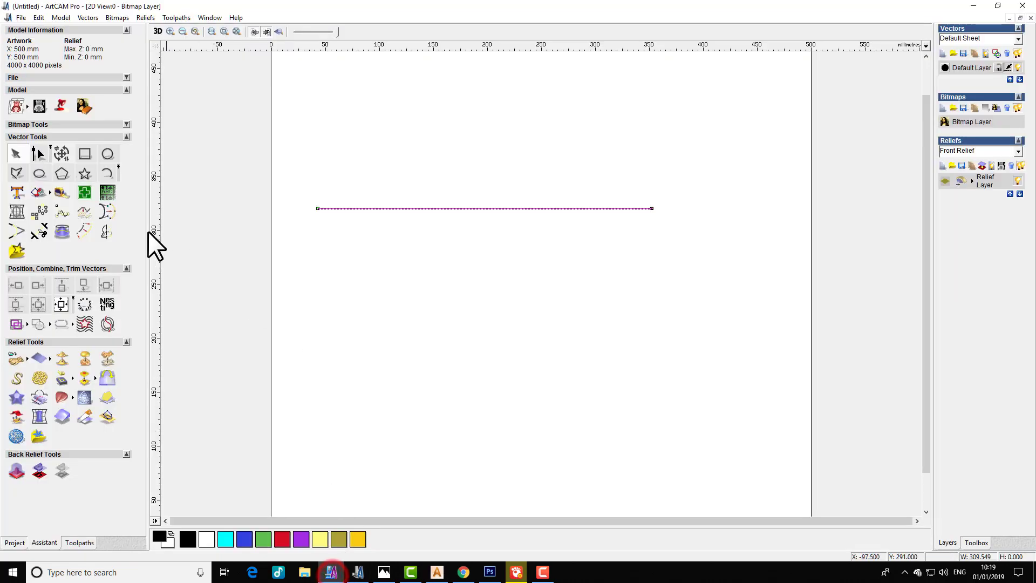
pyautogui.click(108, 172)
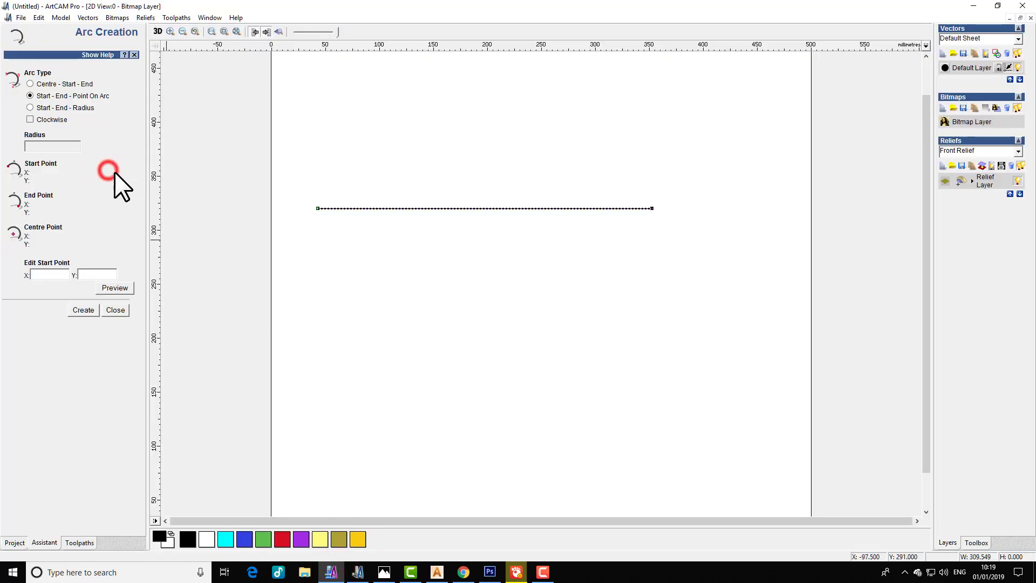
pyautogui.click(30, 84)
pyautogui.click(347, 100)
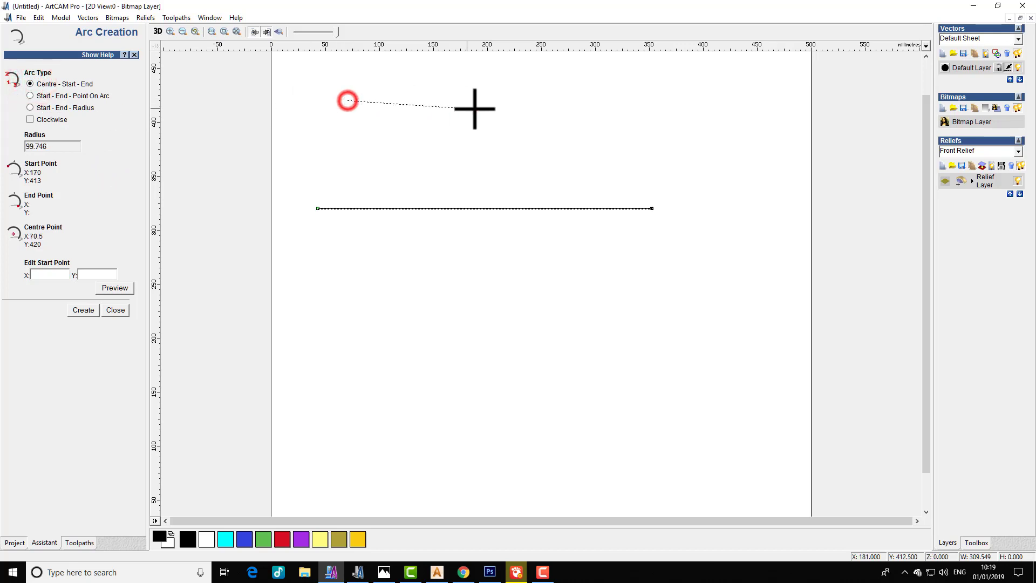
pyautogui.click(481, 99)
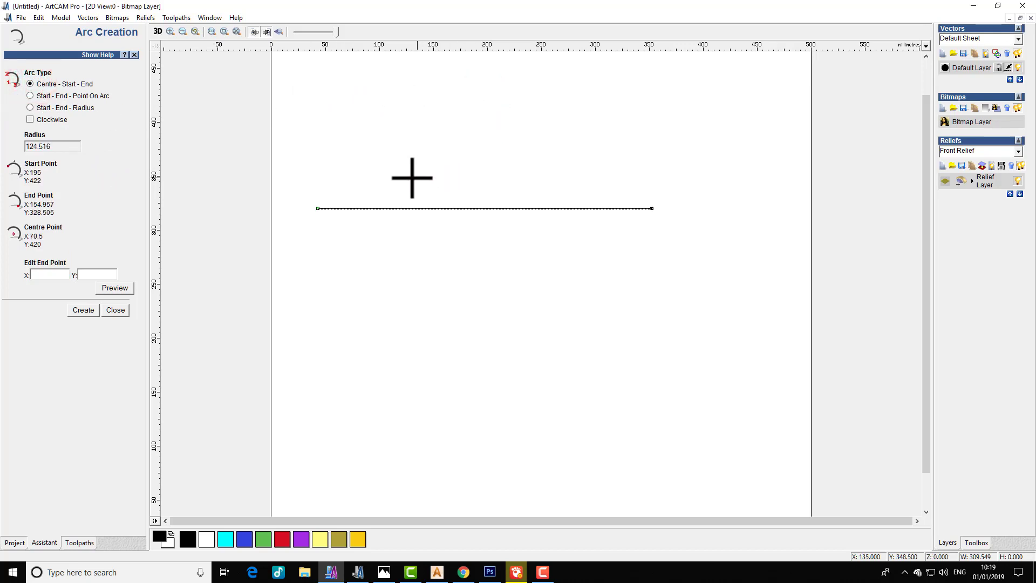
pyautogui.click(457, 157)
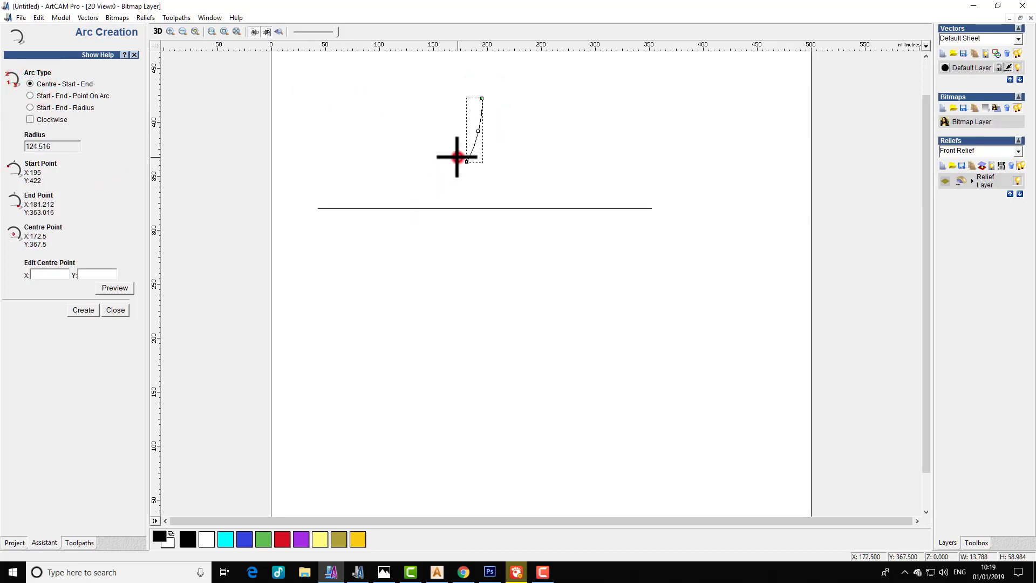
# Draw a Start - End - Point On Arc arc about 192 mm wide, bulging upward, below the horizontal line.
pyautogui.click(30, 96)
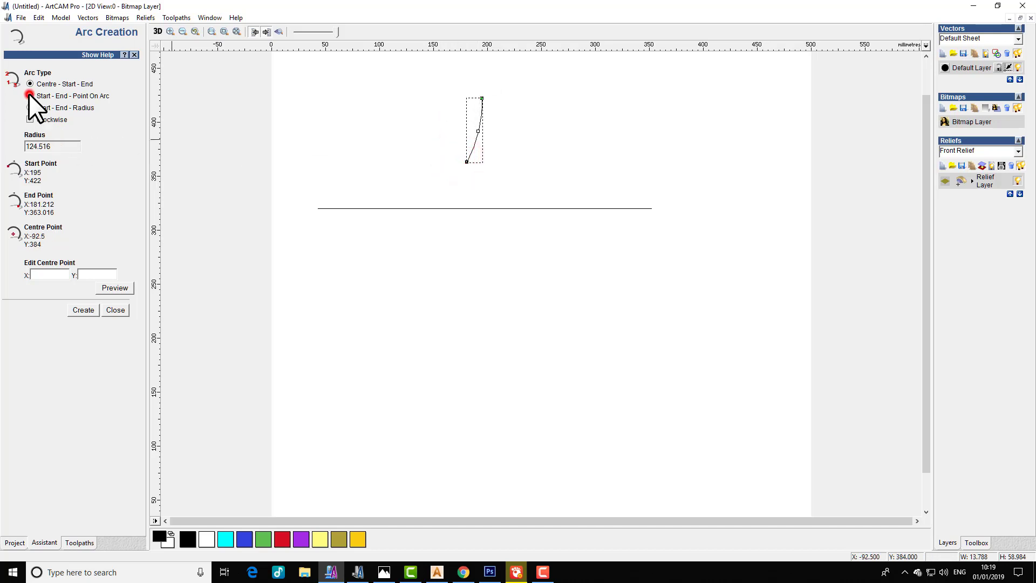
pyautogui.click(406, 292)
pyautogui.click(613, 297)
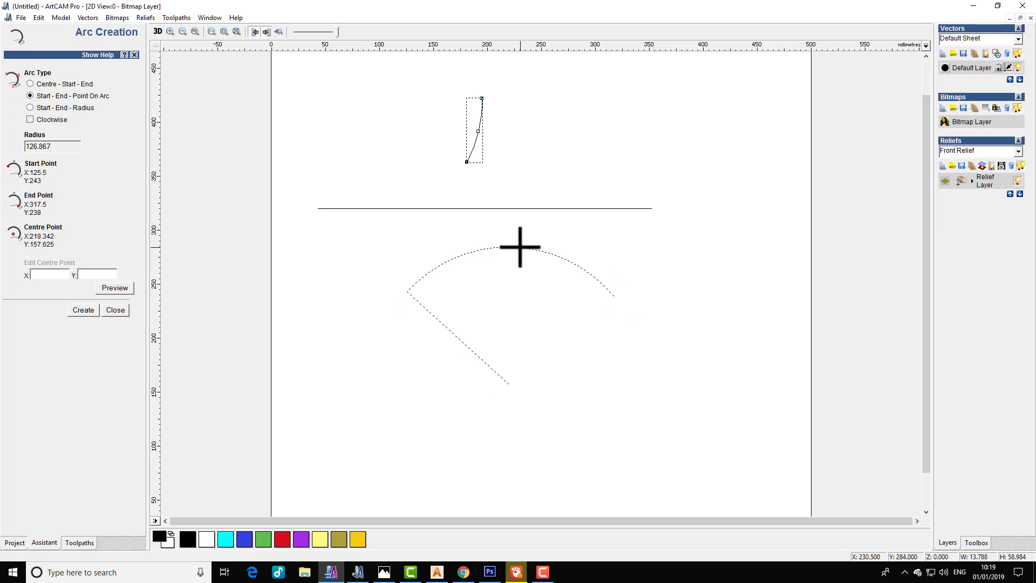
pyautogui.click(520, 247)
# Draw a Start - End - Radius arc about 128 mm wide with radius 126.867 mm, bulging downward, above the horizontal line's right end.
pyautogui.click(30, 108)
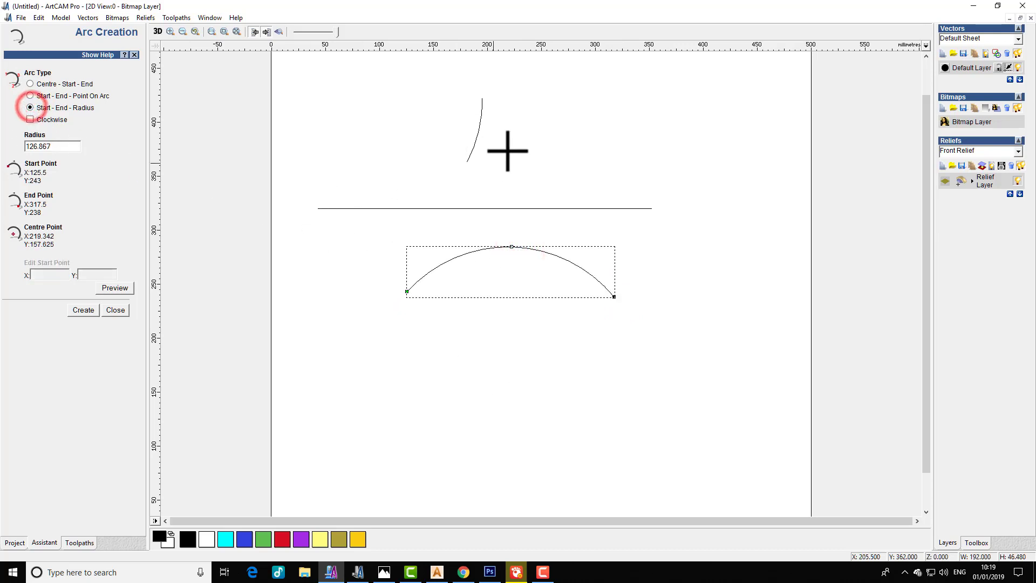
pyautogui.click(573, 133)
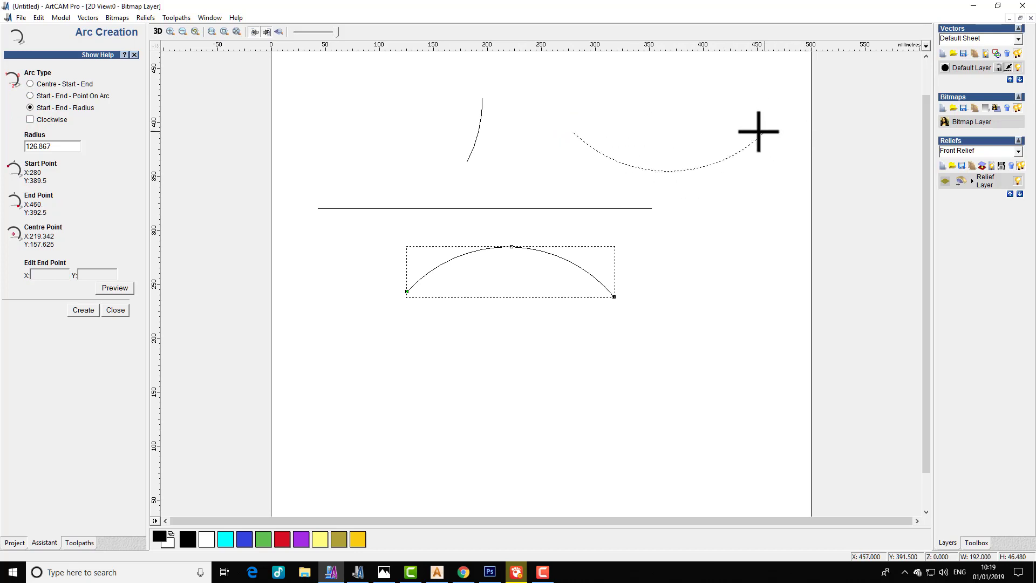
pyautogui.click(711, 131)
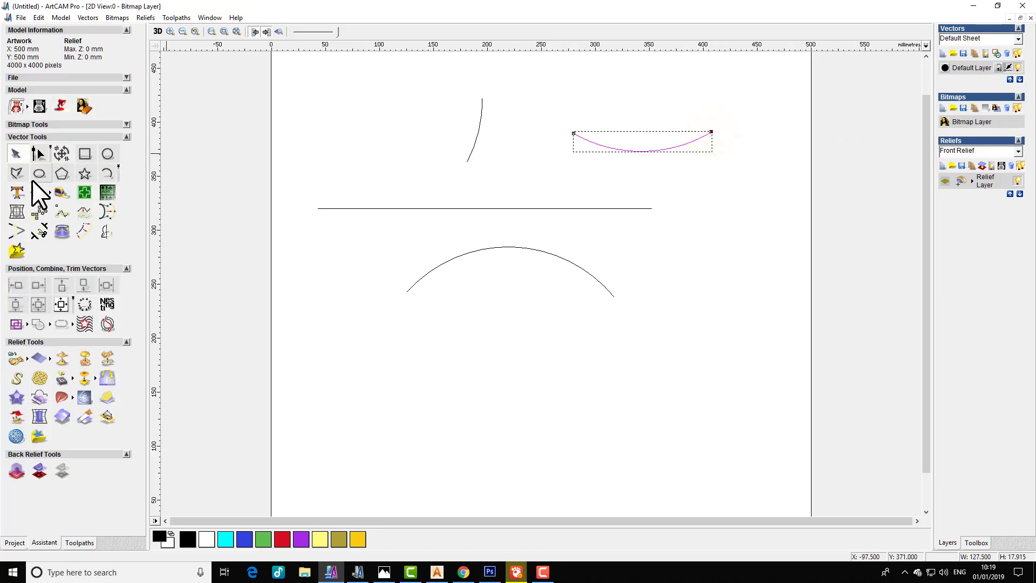
# In ArtCAM Premium 2018, draw a clockwise Radius - Start - End arc with a 20 mm radius to the right of the artwork's lower edge.
pyautogui.click(108, 173)
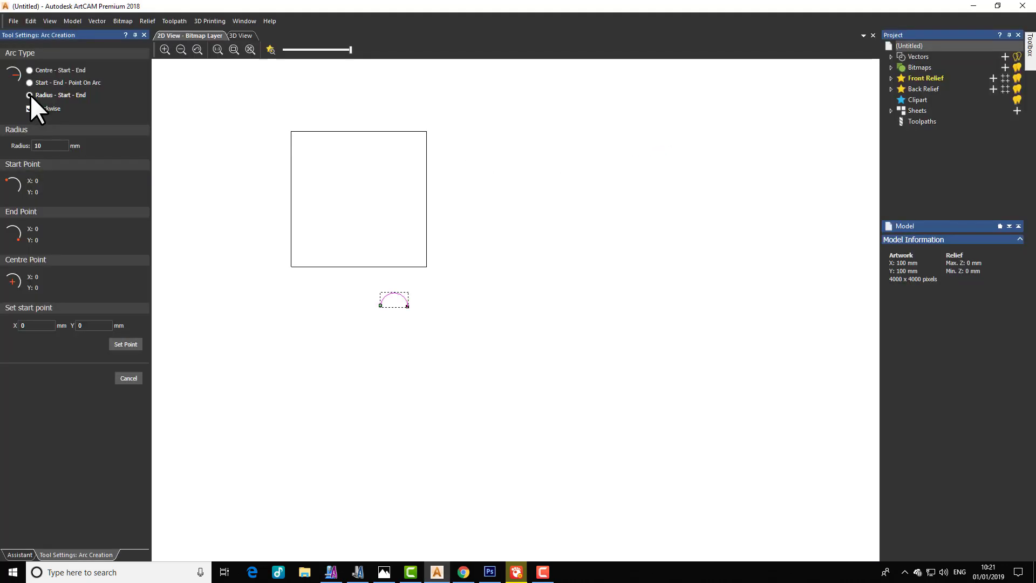
pyautogui.doubleClick(47, 145)
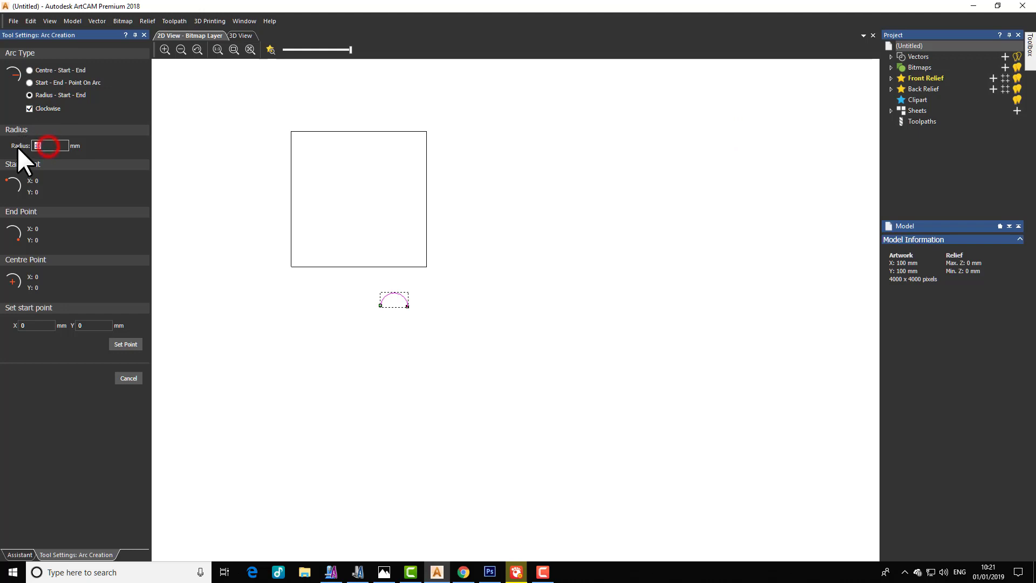
pyautogui.write('20')
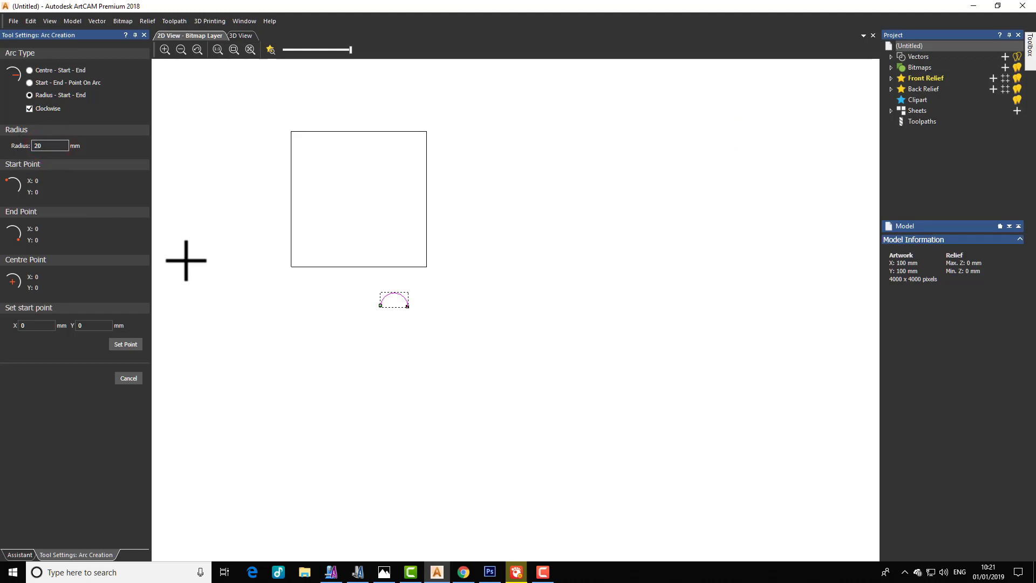
pyautogui.click(462, 256)
pyautogui.click(514, 262)
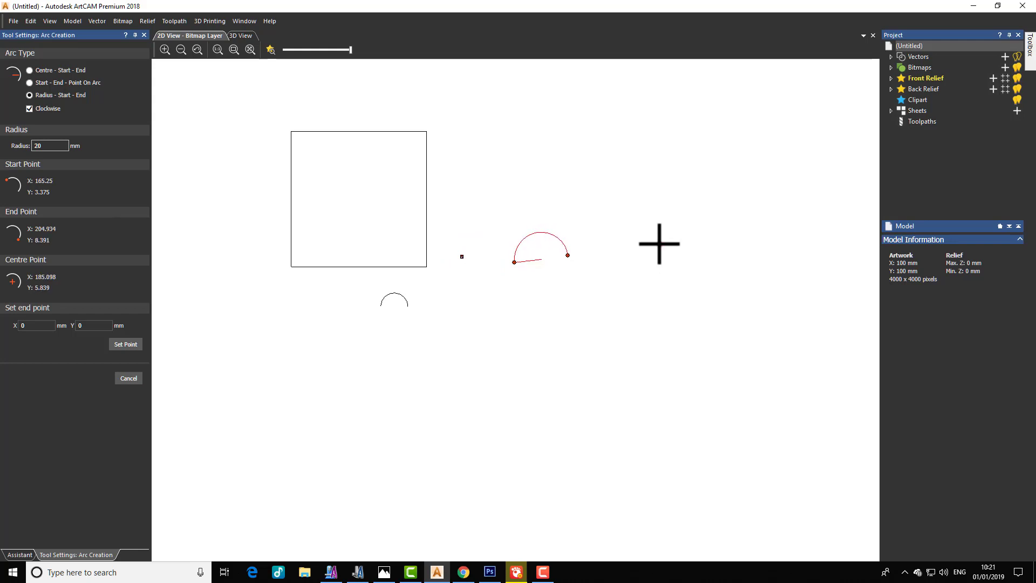
pyautogui.click(659, 244)
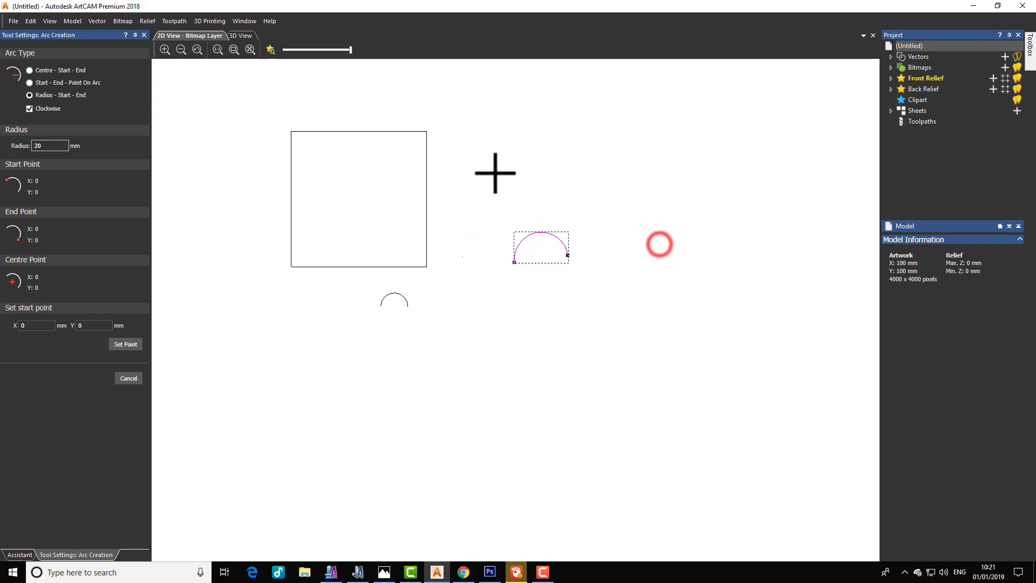
# Draw a Start - End - Point On Arc arc about 242 mm wide, bulging downward, above the 20 mm arc.
pyautogui.click(29, 82)
pyautogui.click(455, 121)
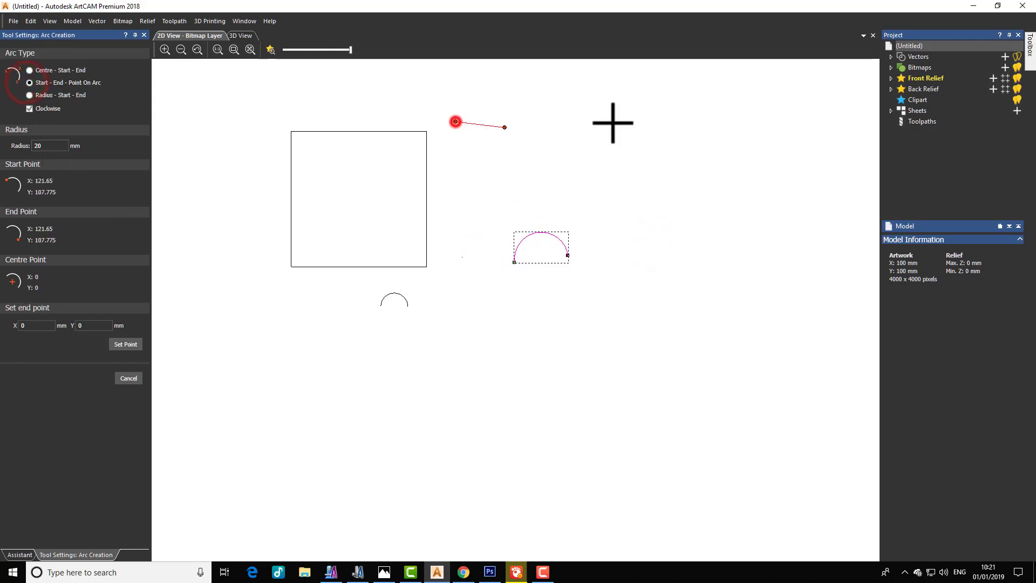
pyautogui.click(783, 124)
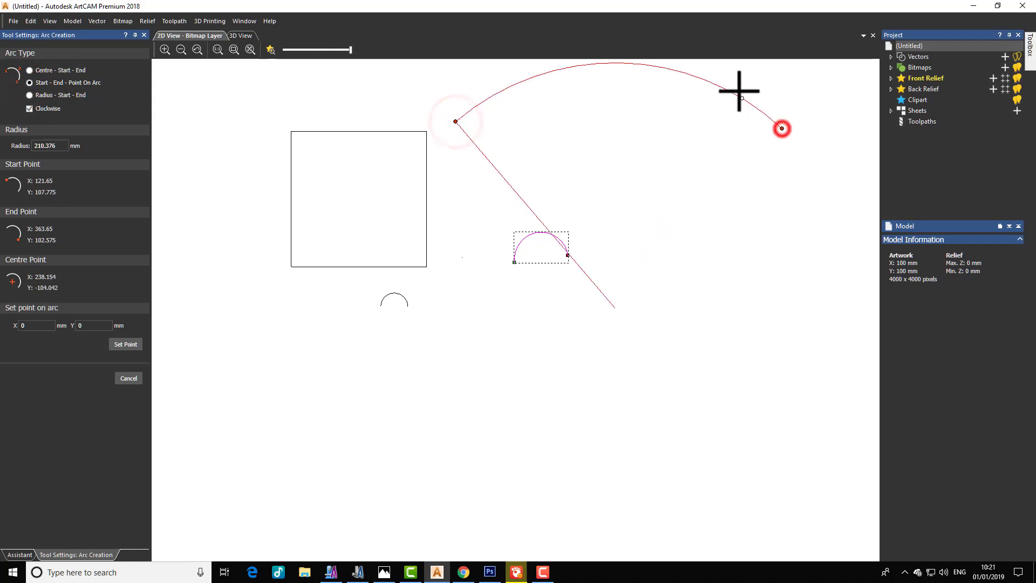
pyautogui.click(729, 163)
pyautogui.rightClick(554, 285)
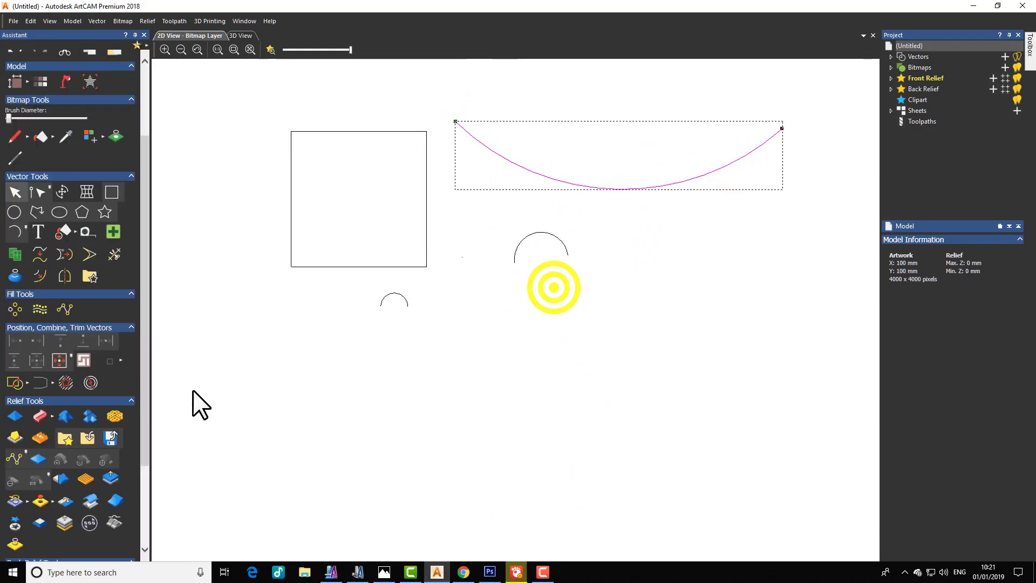
# Sketch a star below the arcs with a first-point radius of about 61 mm and a second-point radius of about 30 mm.
pyautogui.click(543, 571)
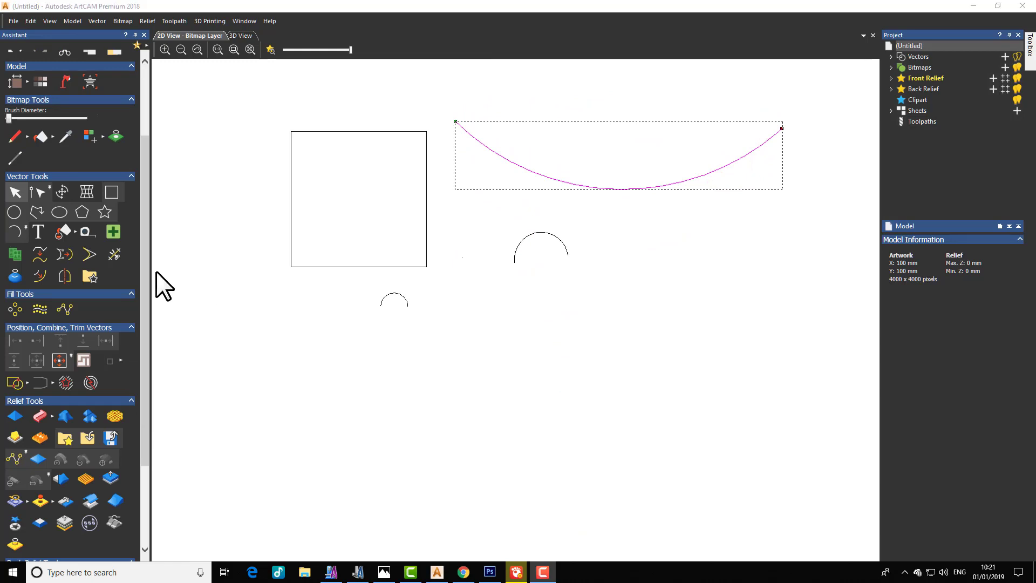
pyautogui.click(105, 212)
pyautogui.moveTo(530, 374); pyautogui.dragTo(590, 433)
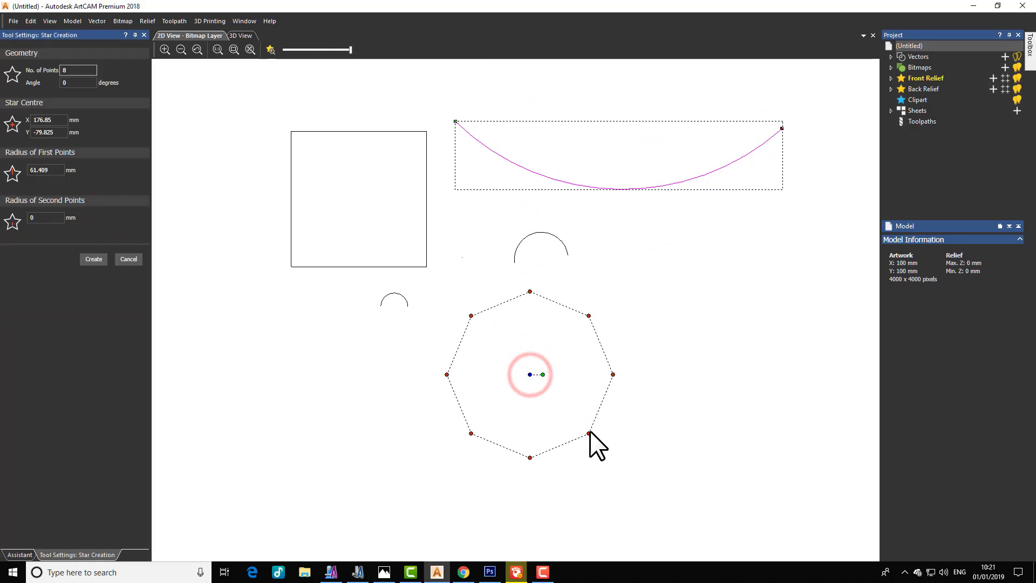
pyautogui.click(561, 402)
# Set the star to 4 points at an angle of 20 degrees and create it.
pyautogui.doubleClick(76, 68)
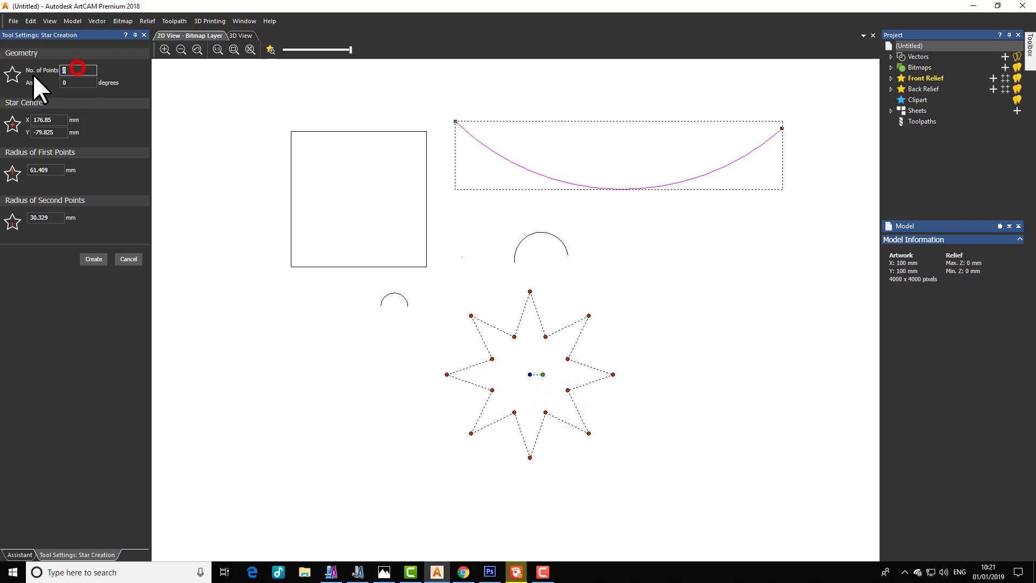
pyautogui.write('4')
pyautogui.doubleClick(79, 83)
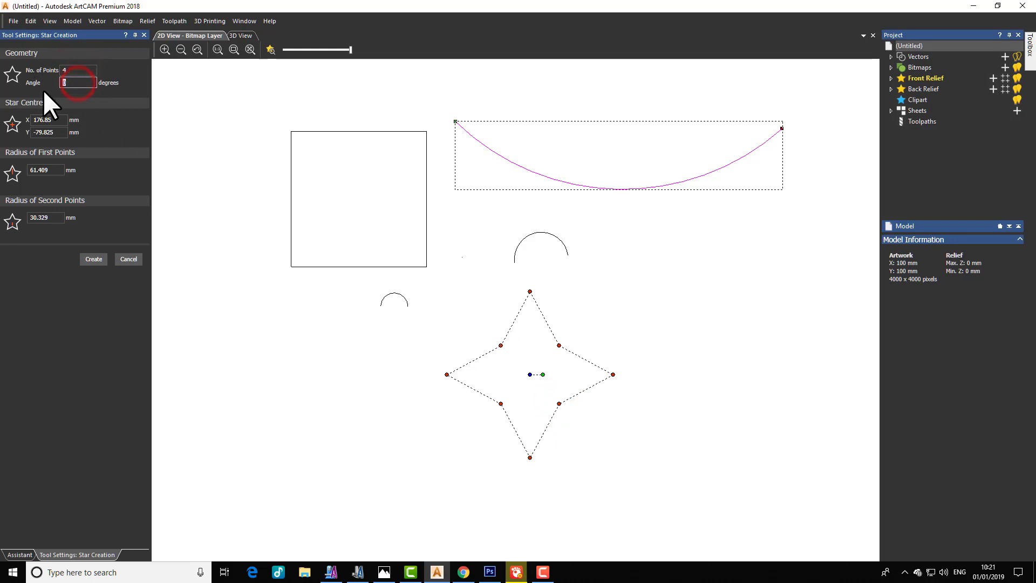
pyautogui.write('20')
pyautogui.press('Return')
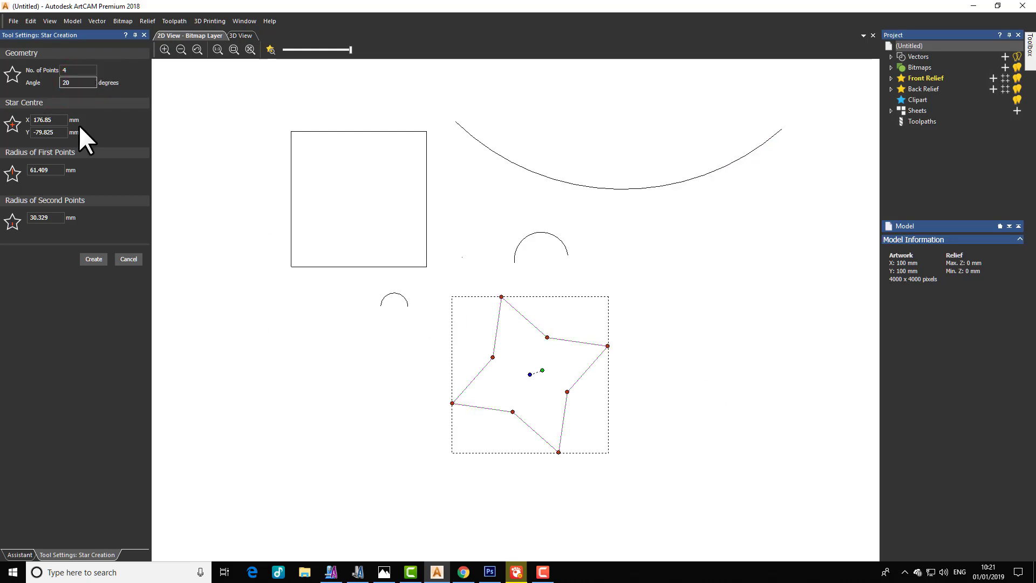
# Create a second 4-point star on the same centre with its angle set to 90 degrees, and finish star creation.
pyautogui.doubleClick(74, 81)
pyautogui.write('90')
pyautogui.press('Return')
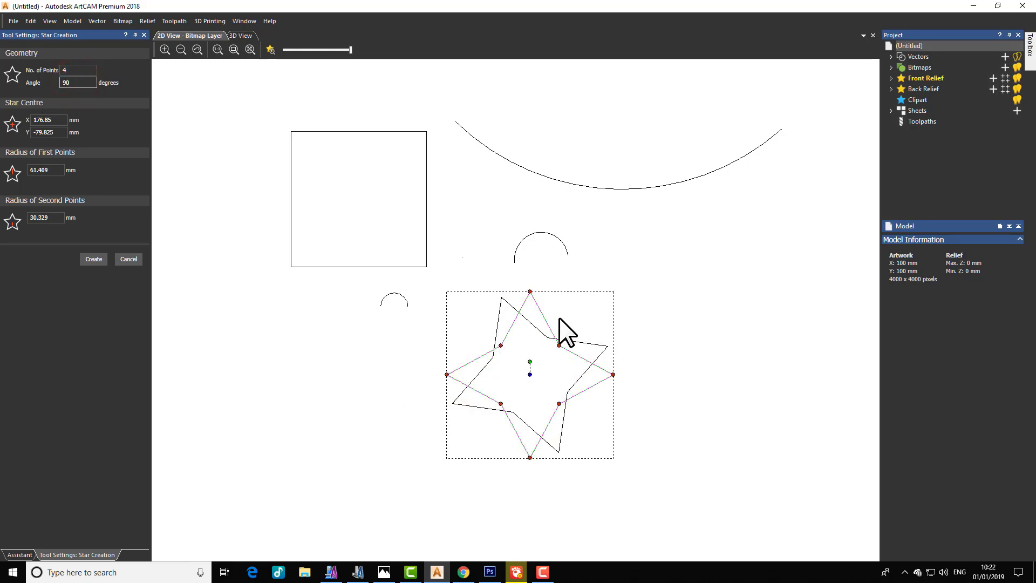
pyautogui.click(387, 318)
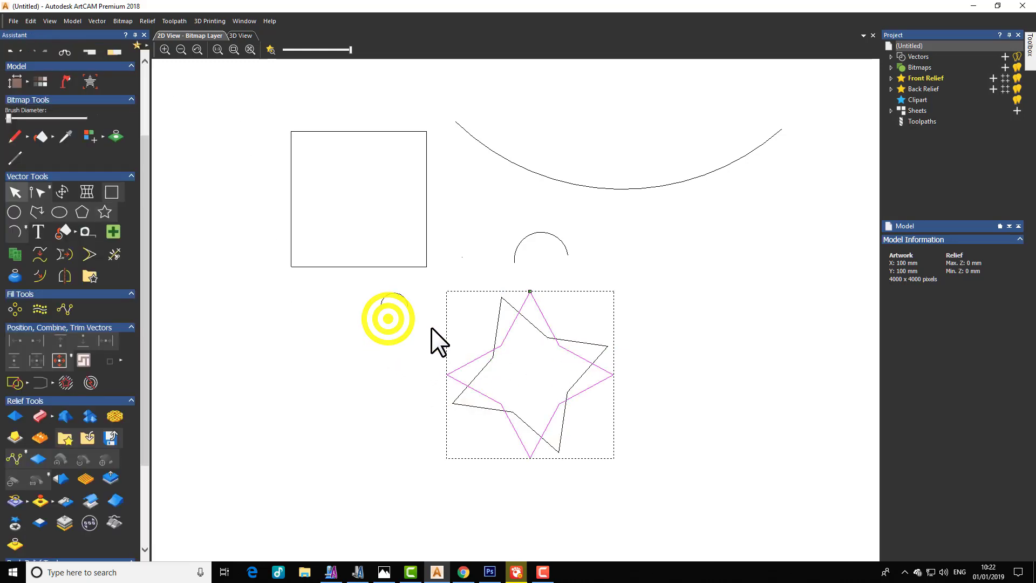
pyautogui.click(613, 306)
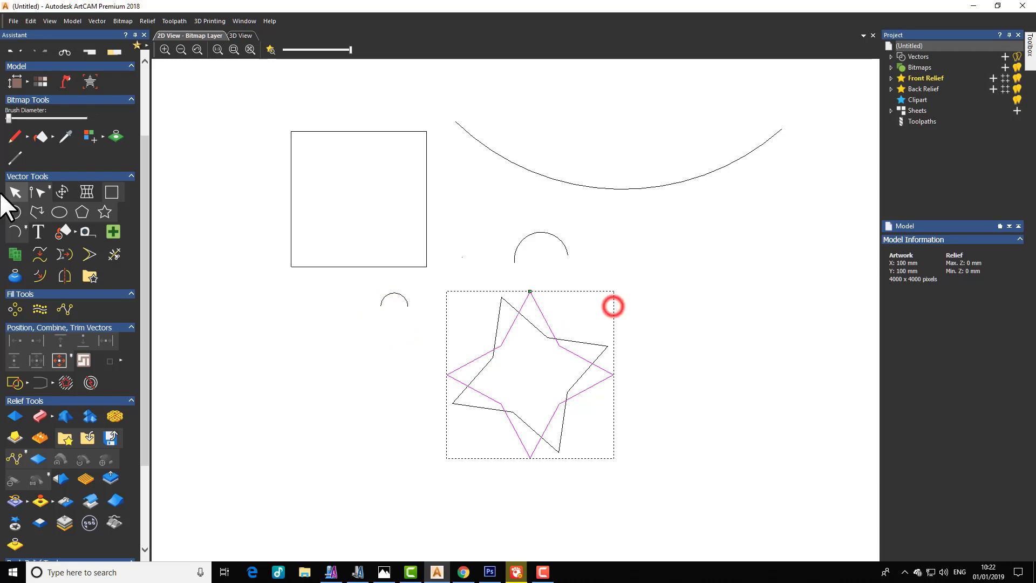
# Create a large 4-point star in the empty area beyond the square's upper-left corner, with a first-point radius of about 287 mm.
pyautogui.click(104, 212)
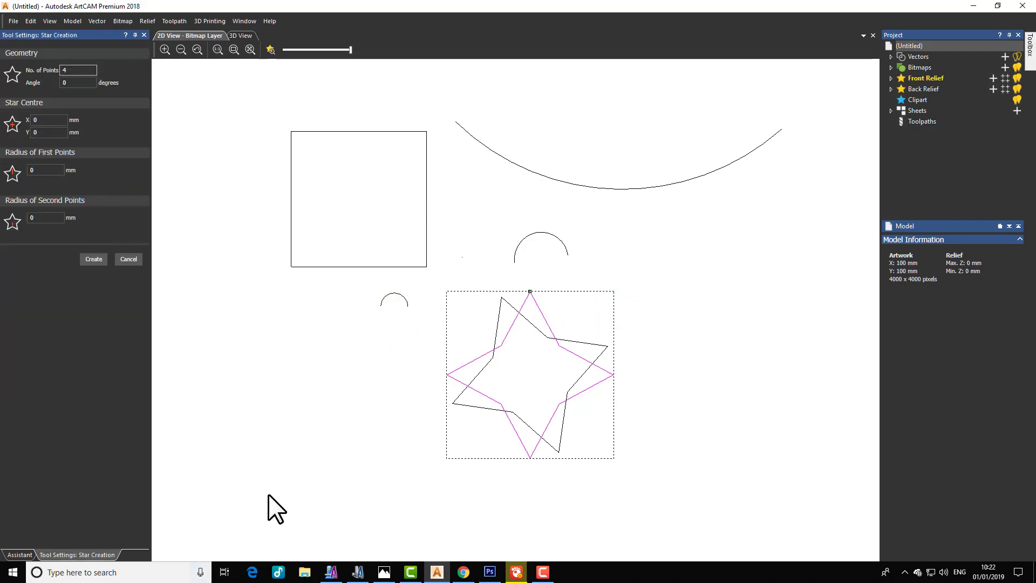
pyautogui.scroll(-3, 375, 445)
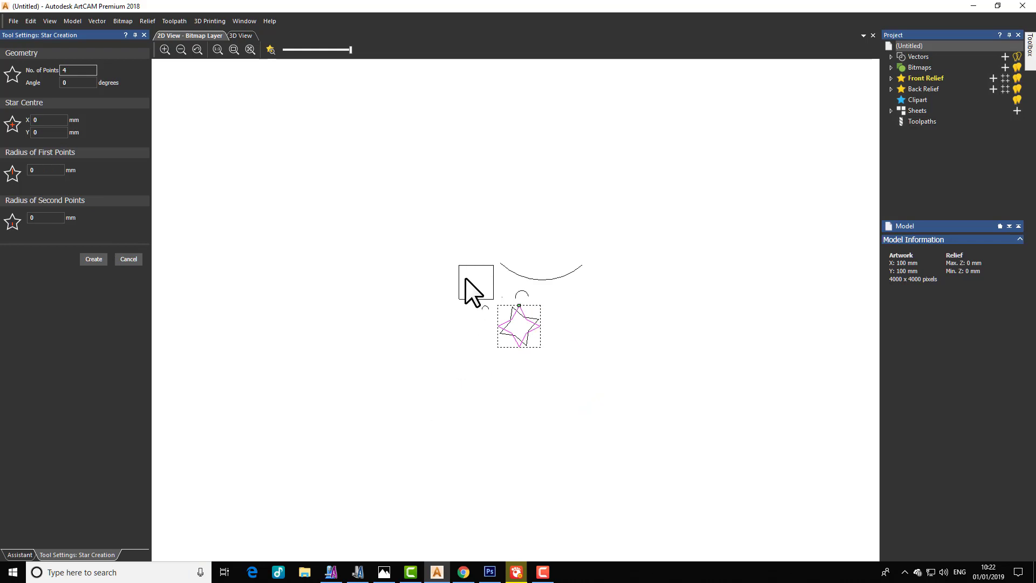
pyautogui.click(48, 167)
pyautogui.moveTo(369, 197); pyautogui.dragTo(399, 228)
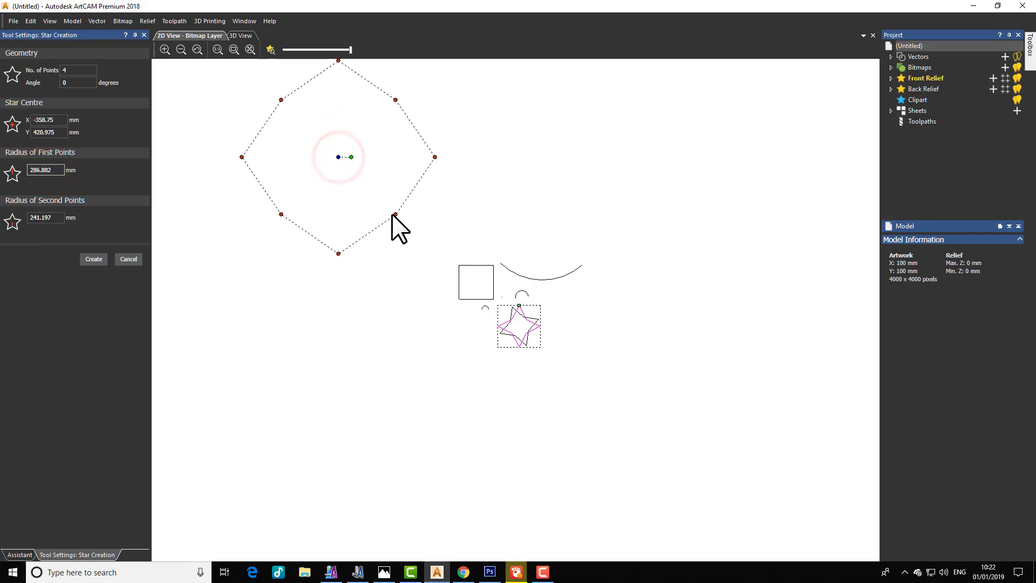
pyautogui.click(371, 188)
pyautogui.rightClick(432, 190)
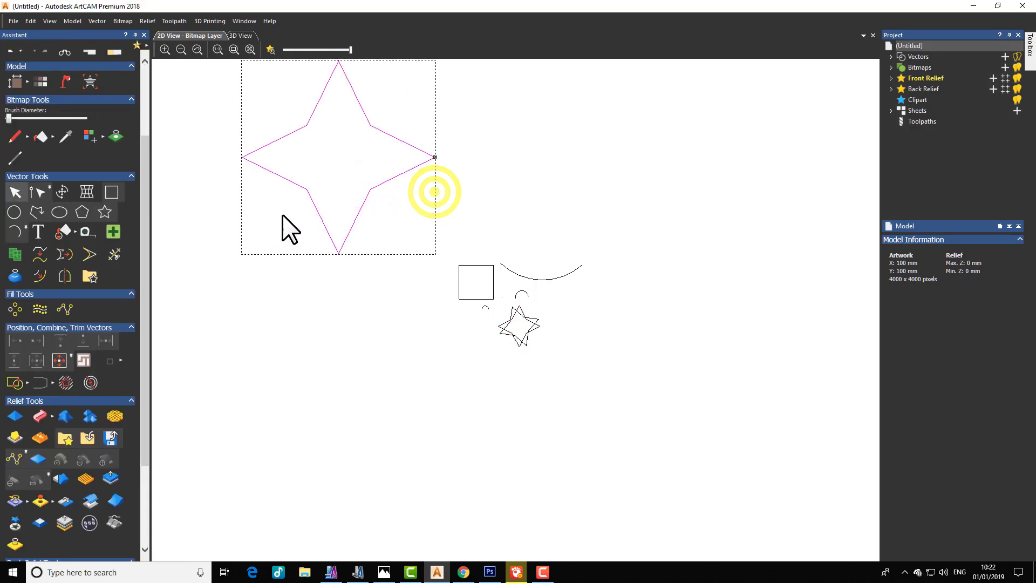
pyautogui.click(292, 173)
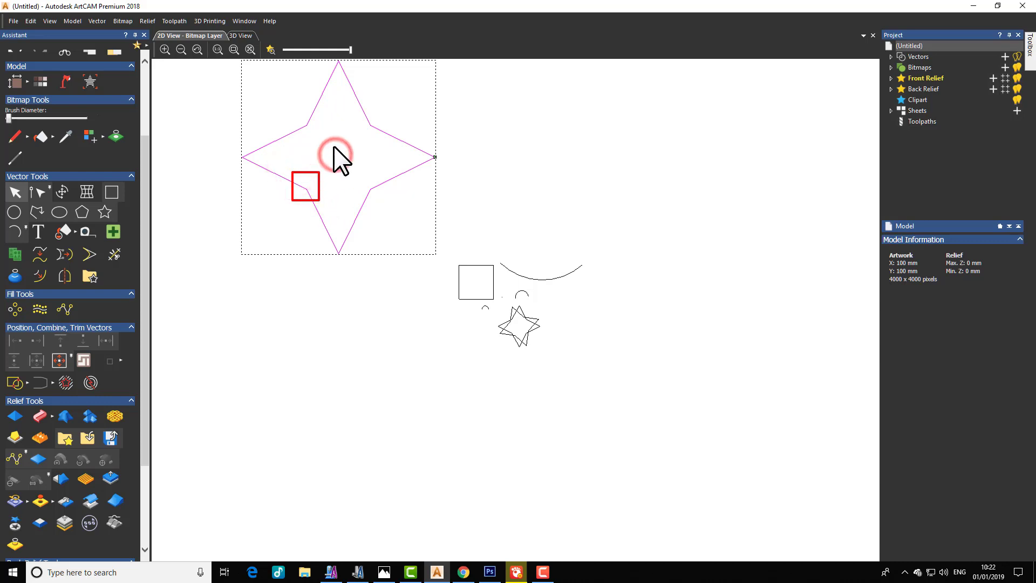
pyautogui.click(335, 57)
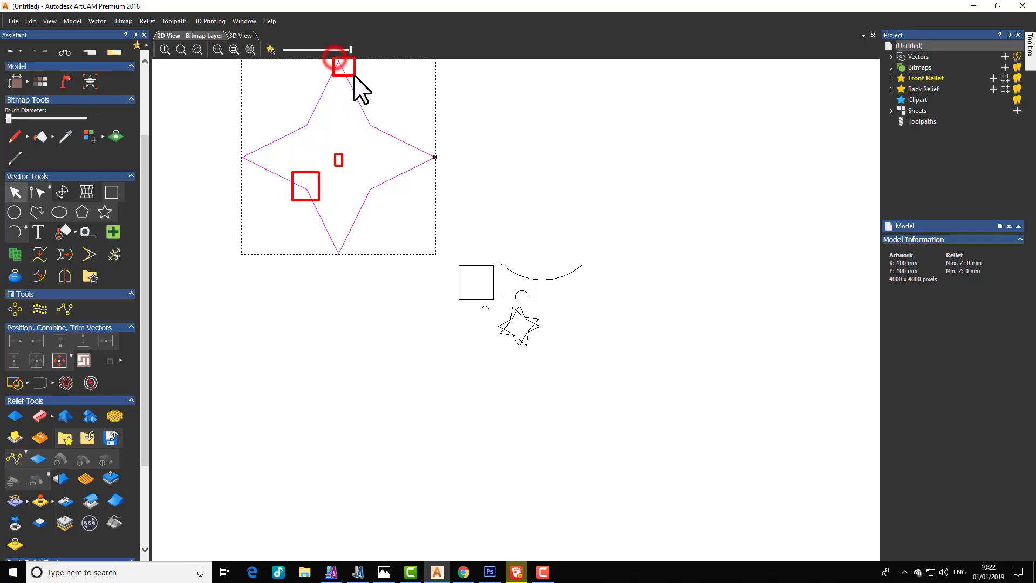
pyautogui.click(338, 162)
pyautogui.click(105, 210)
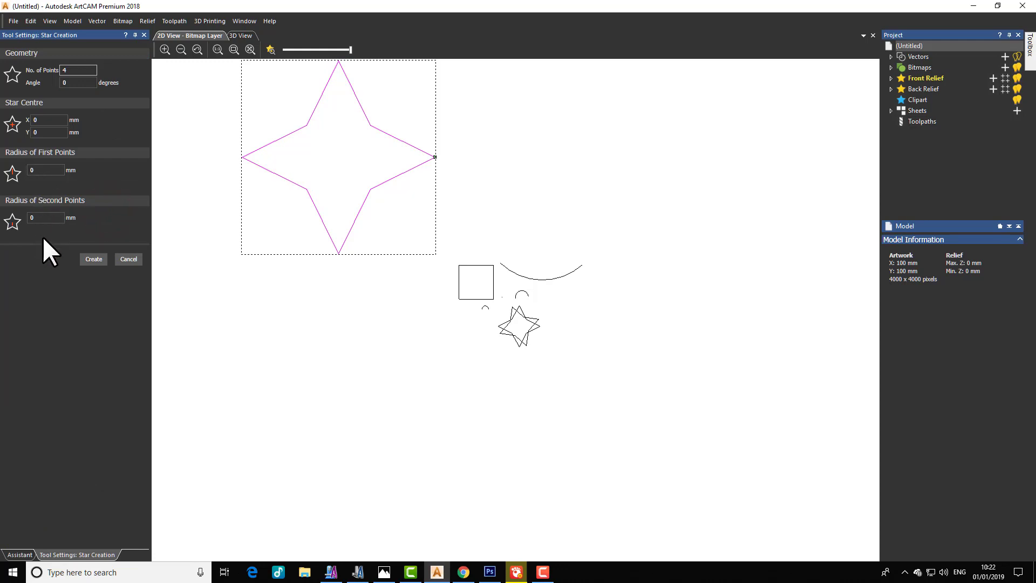
pyautogui.click(129, 260)
# Create a 6-sided polygon beside the large star, with a radius of 40 mm.
pyautogui.click(81, 212)
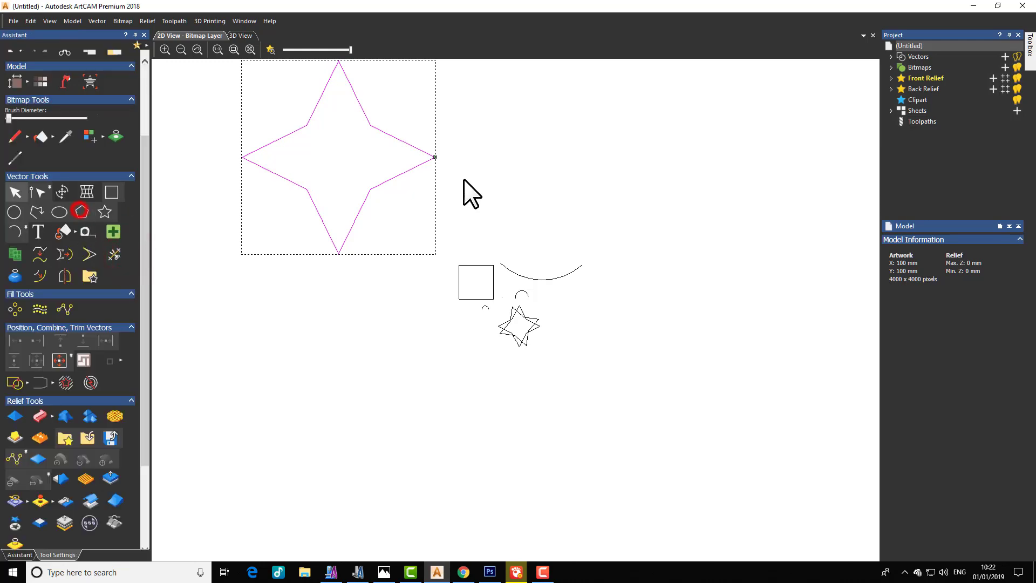
pyautogui.click(604, 124)
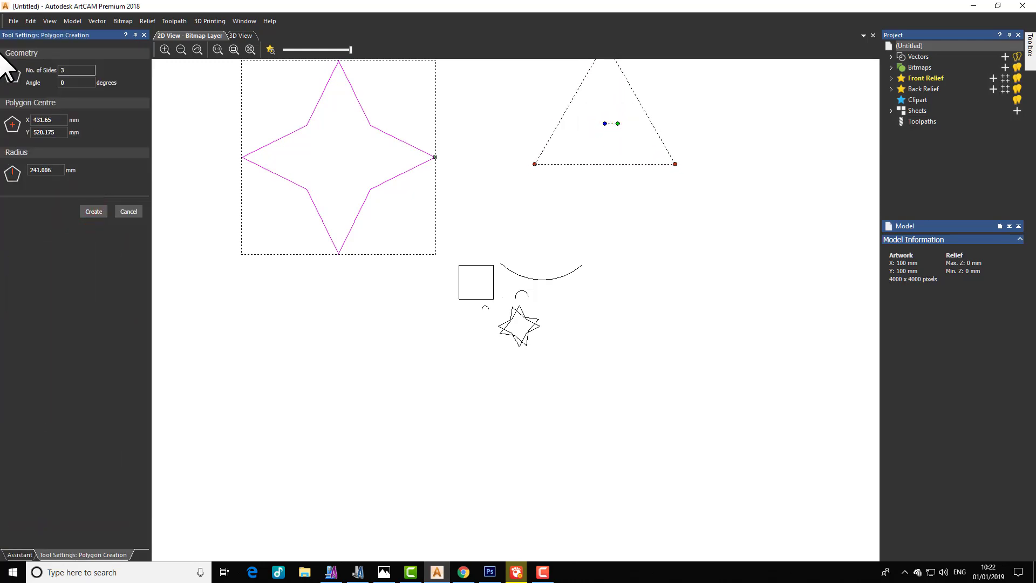
pyautogui.doubleClick(87, 70)
pyautogui.write('6')
pyautogui.scroll(2, 682, 180)
pyautogui.scroll(-2, 675, 194)
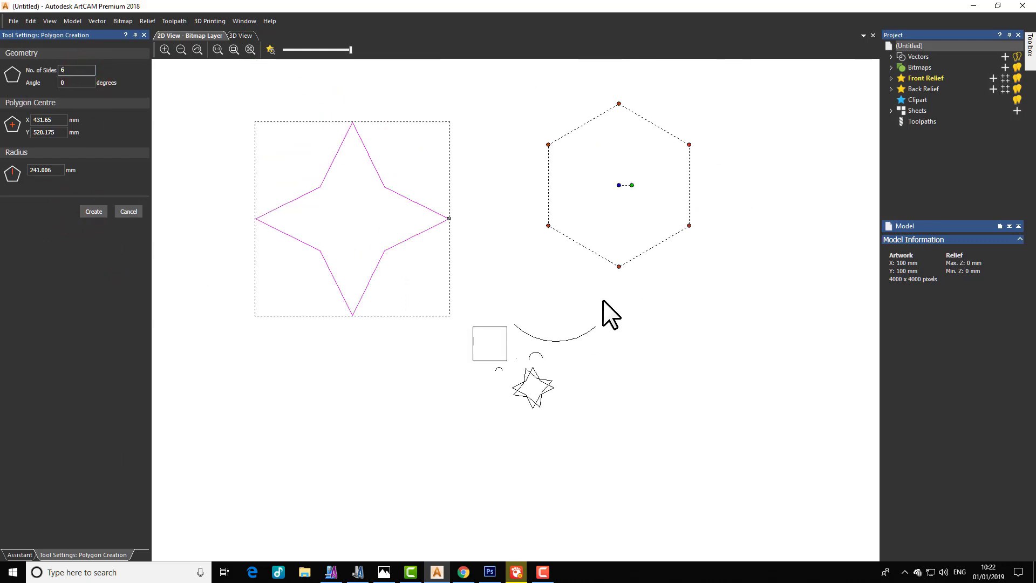
pyautogui.doubleClick(53, 168)
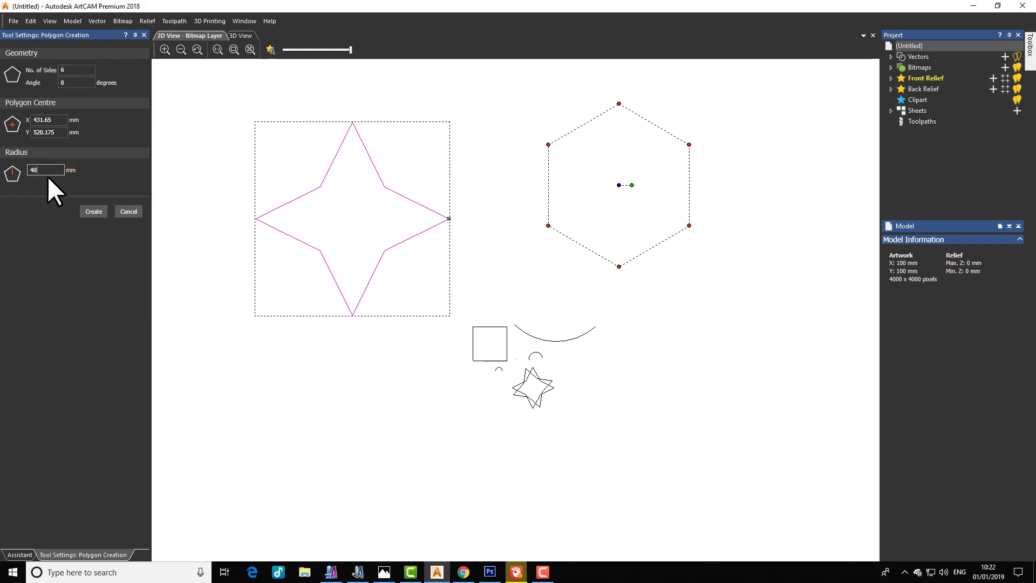
pyautogui.click(94, 211)
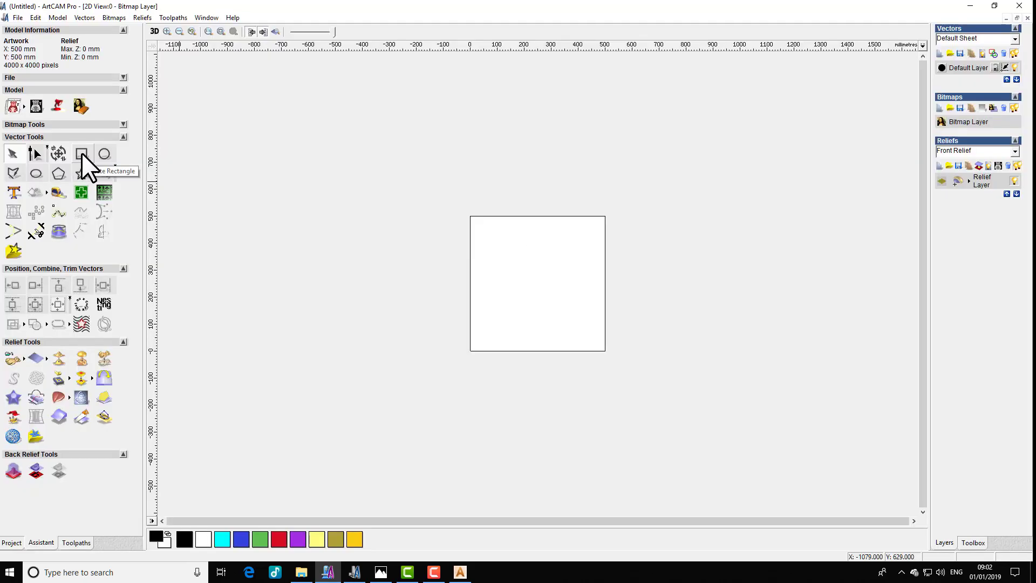
# Start a rectangle in ArtCAM Pro and set its width and height to 500 mm.
pyautogui.click(82, 153)
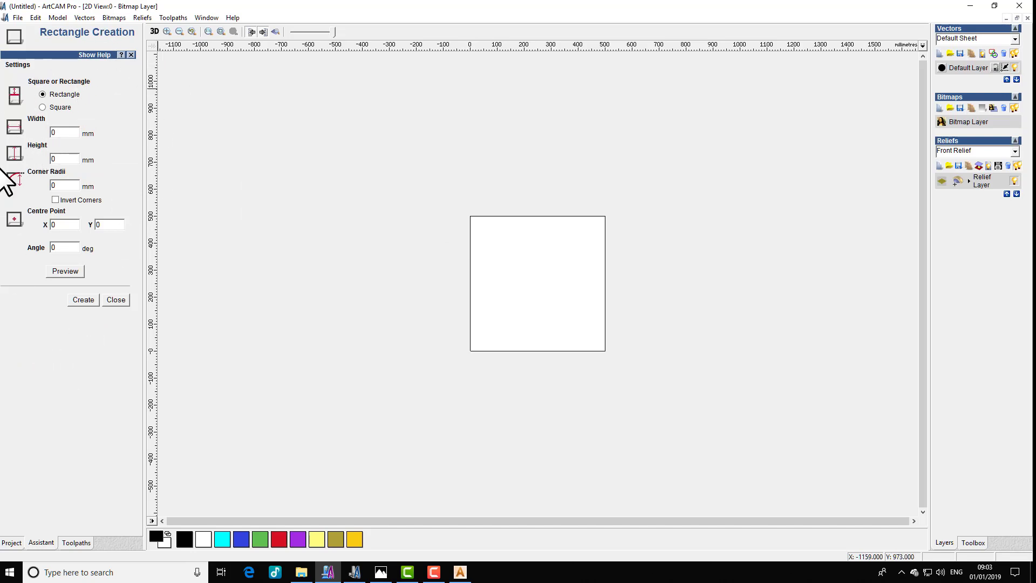
pyautogui.click(42, 106)
pyautogui.click(42, 94)
pyautogui.doubleClick(65, 132)
pyautogui.write('500')
pyautogui.doubleClick(64, 158)
# Set the rectangle's width and height to 50 mm and its corner radii to 5 mm.
pyautogui.click(70, 132)
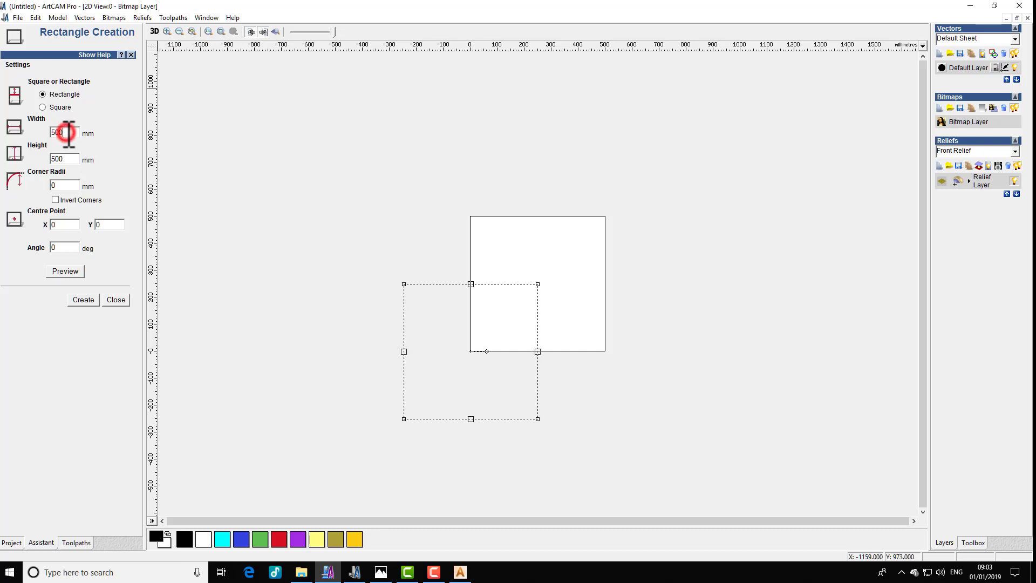
pyautogui.press('BackSpace')
pyautogui.click(69, 158)
pyautogui.press('BackSpace')
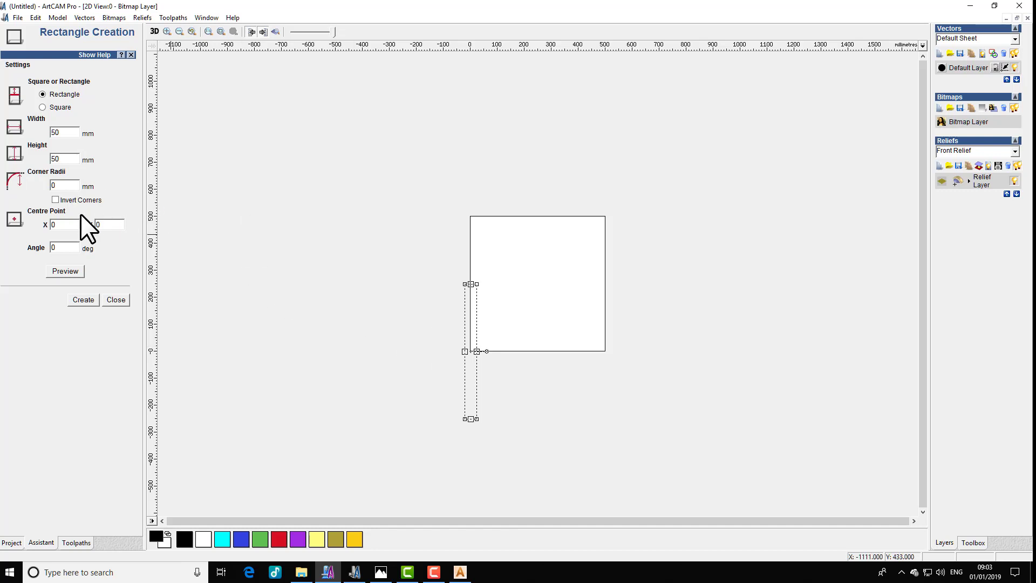
pyautogui.click(59, 185)
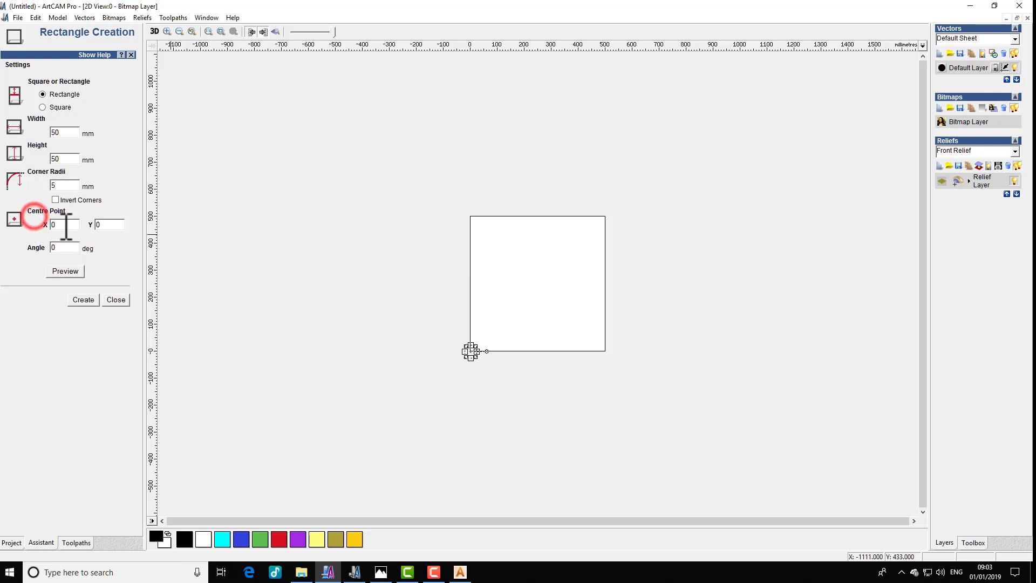
# Set the rectangle's centre point to X 250, Y 250 and preview it.
pyautogui.click(55, 225)
pyautogui.doubleClick(67, 224)
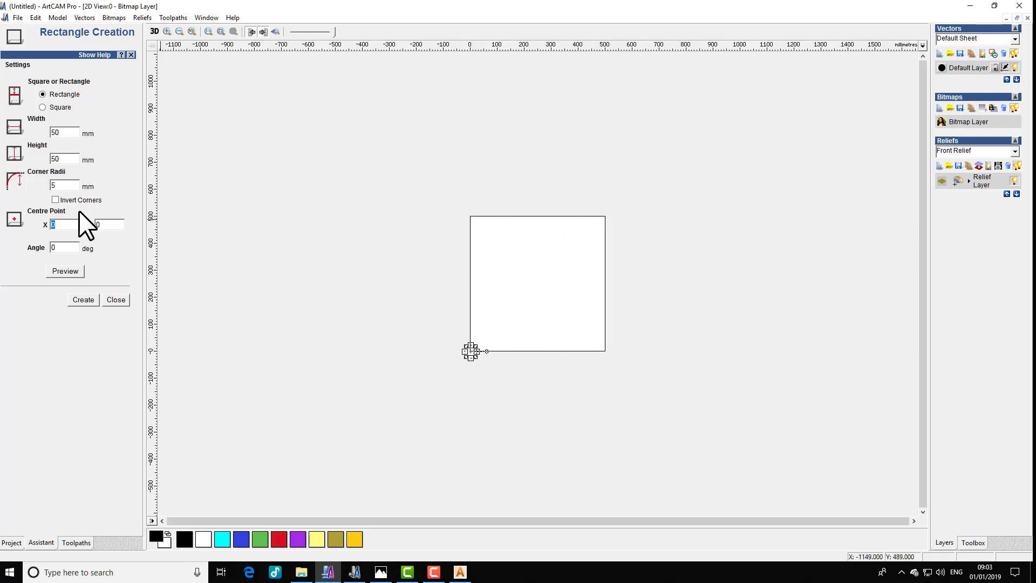
pyautogui.click(43, 218)
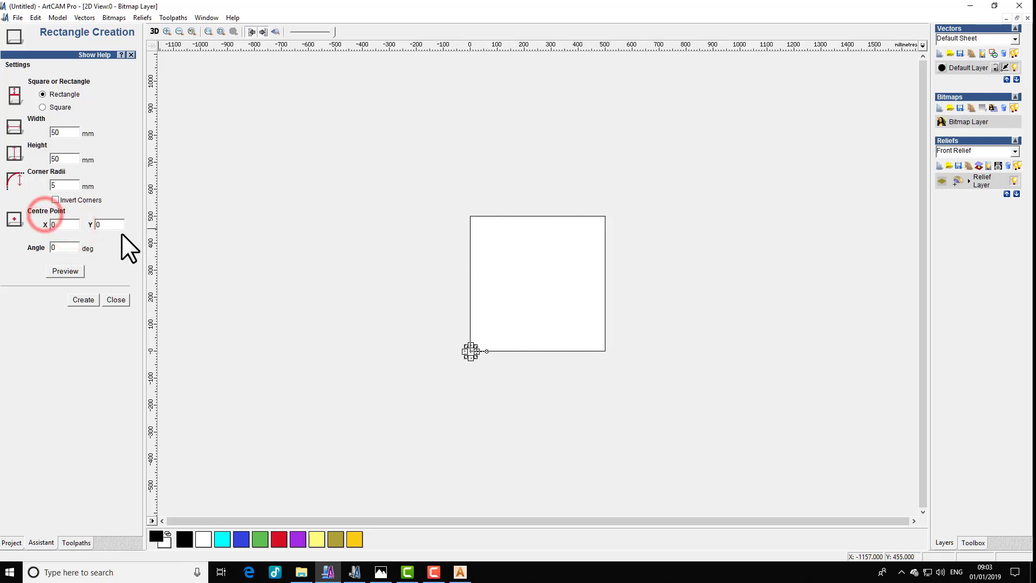
pyautogui.doubleClick(59, 224)
pyautogui.write('250')
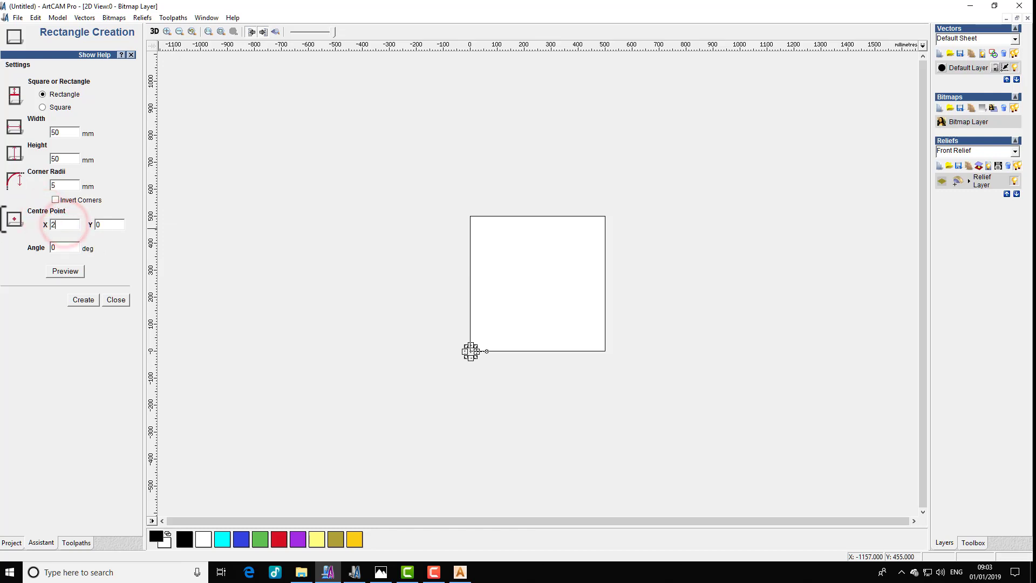
pyautogui.doubleClick(100, 224)
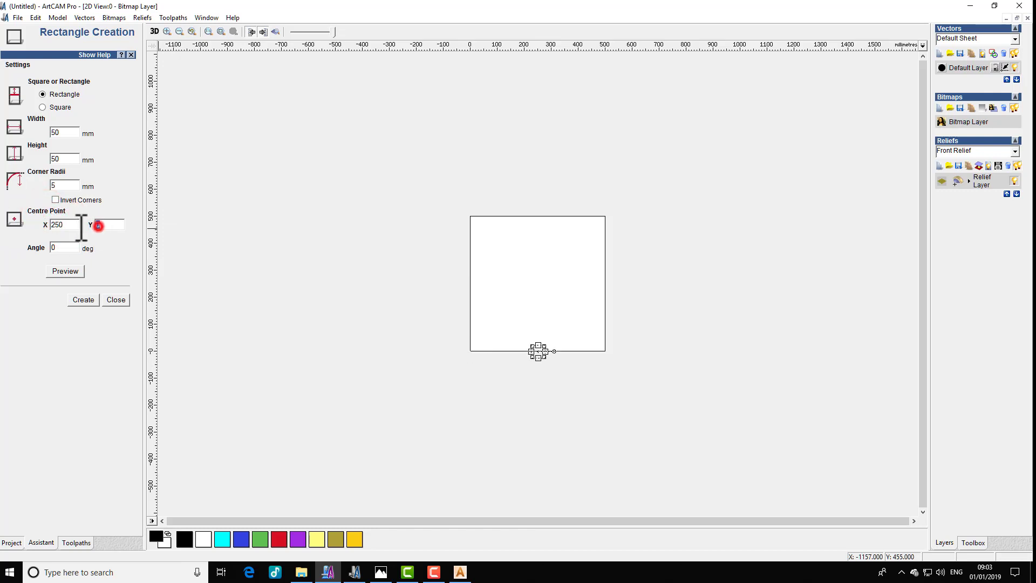
pyautogui.write('250')
pyautogui.click(76, 272)
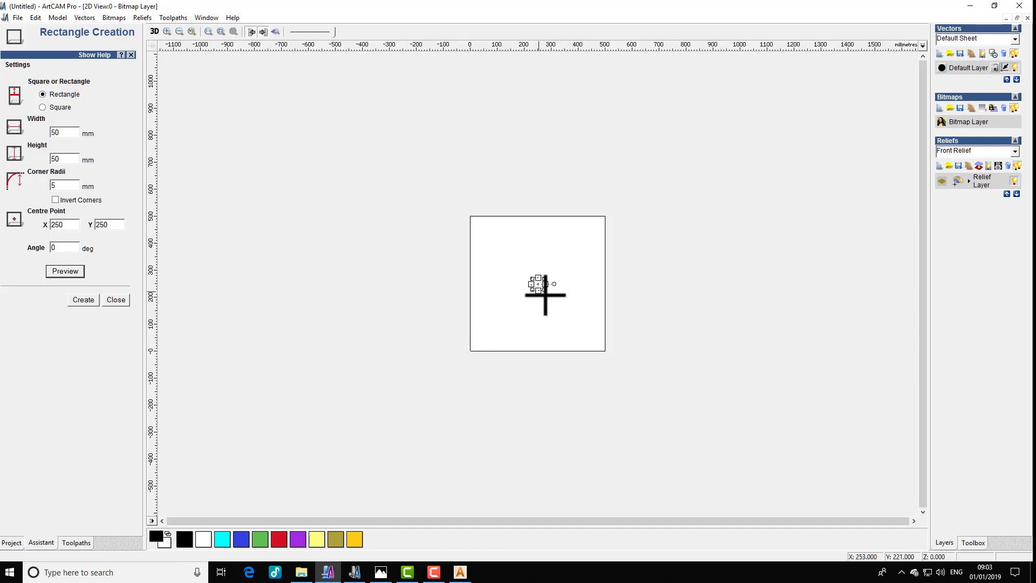
# Set the centre point to X 0, Y 0, create the rounded rectangle and finish rectangle creation.
pyautogui.doubleClick(65, 224)
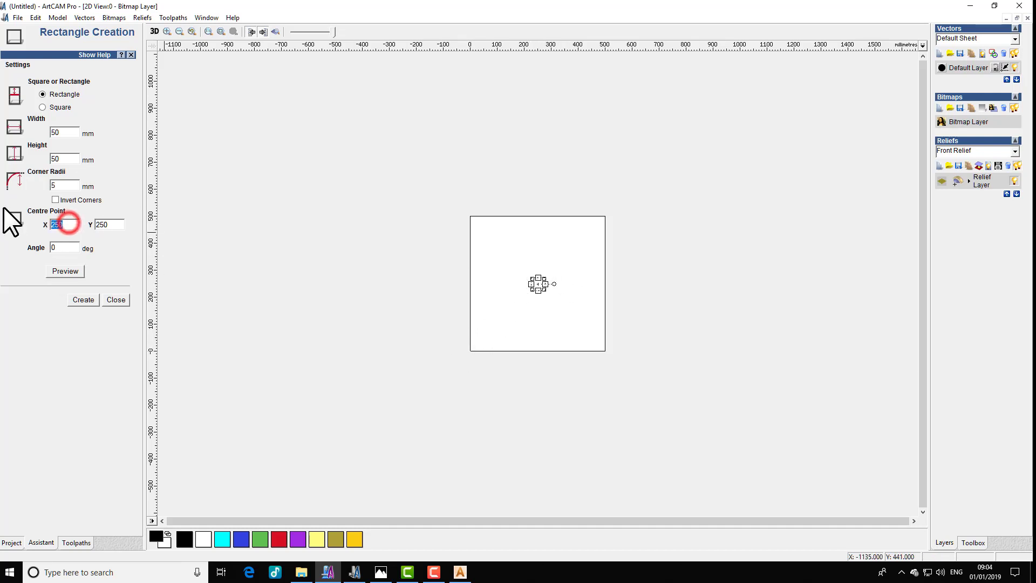
pyautogui.write('0')
pyautogui.doubleClick(116, 224)
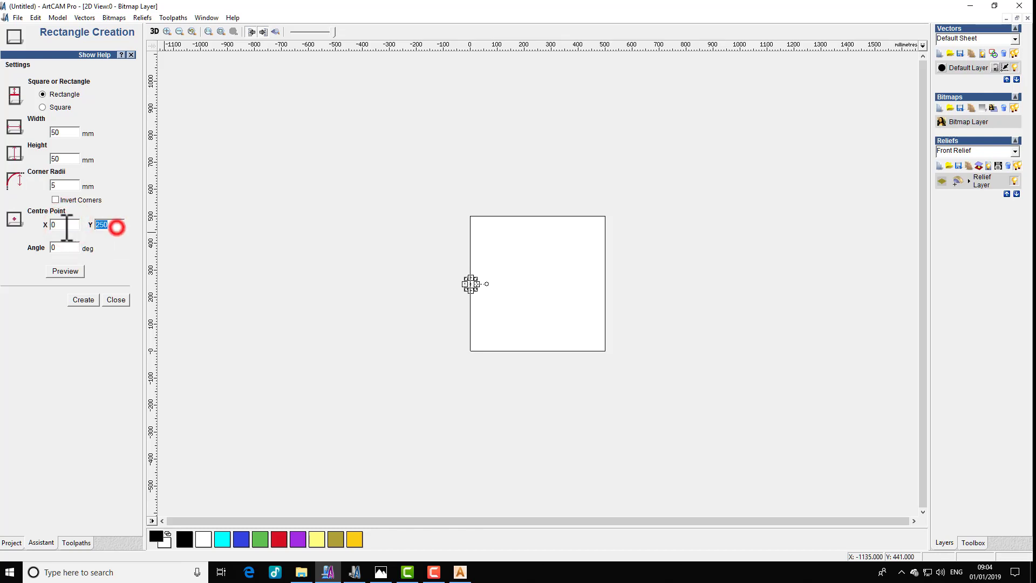
pyautogui.write('0')
pyautogui.click(81, 299)
pyautogui.click(116, 300)
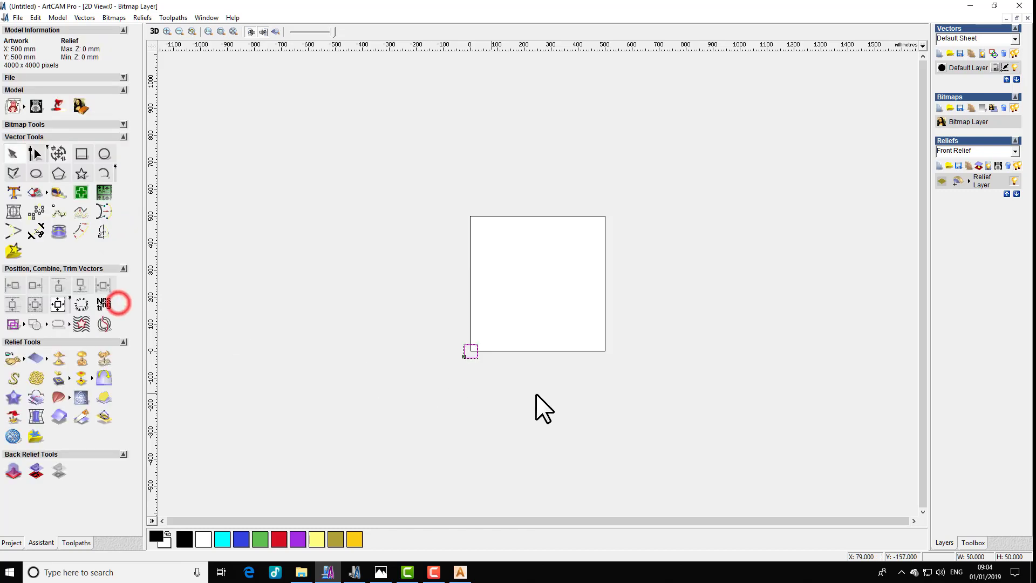
# Centre the selected 50 mm rounded rectangle in the page.
pyautogui.scroll(2, 507, 389)
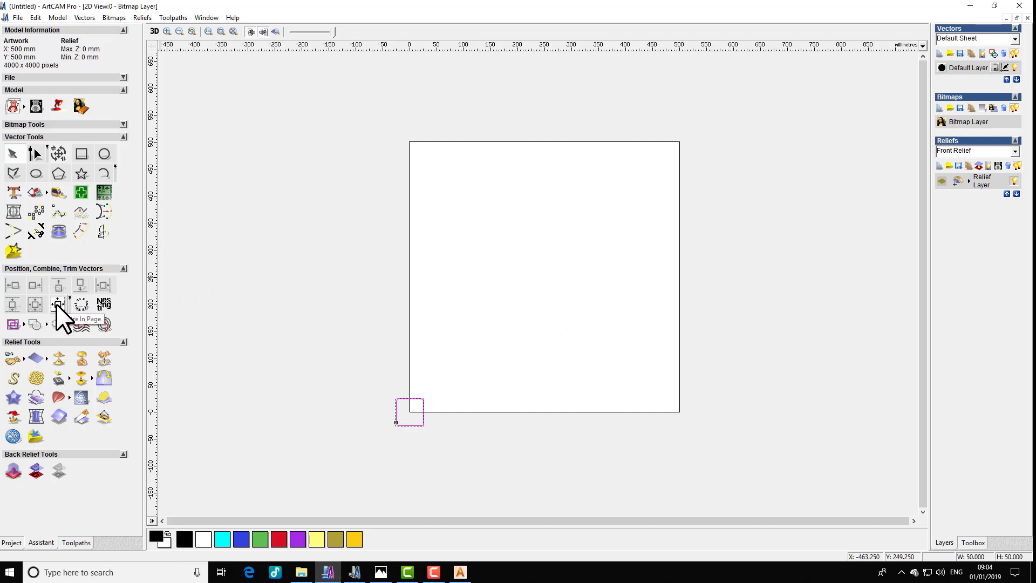
pyautogui.press('F9')
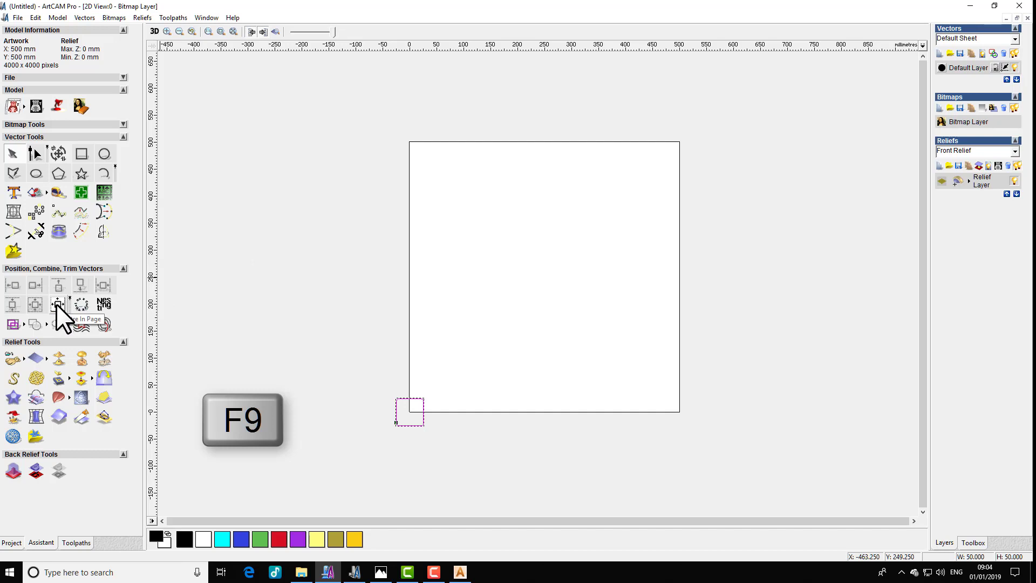
pyautogui.click(56, 303)
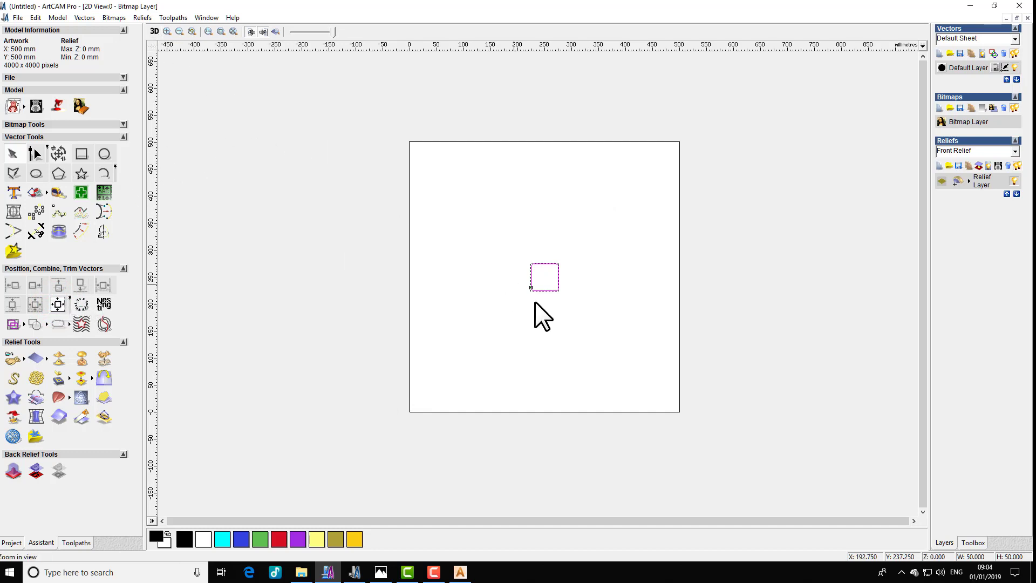
# Examine the centred rounded rectangle up close, and inspect the model in the 3D view.
pyautogui.scroll(4, 580, 286)
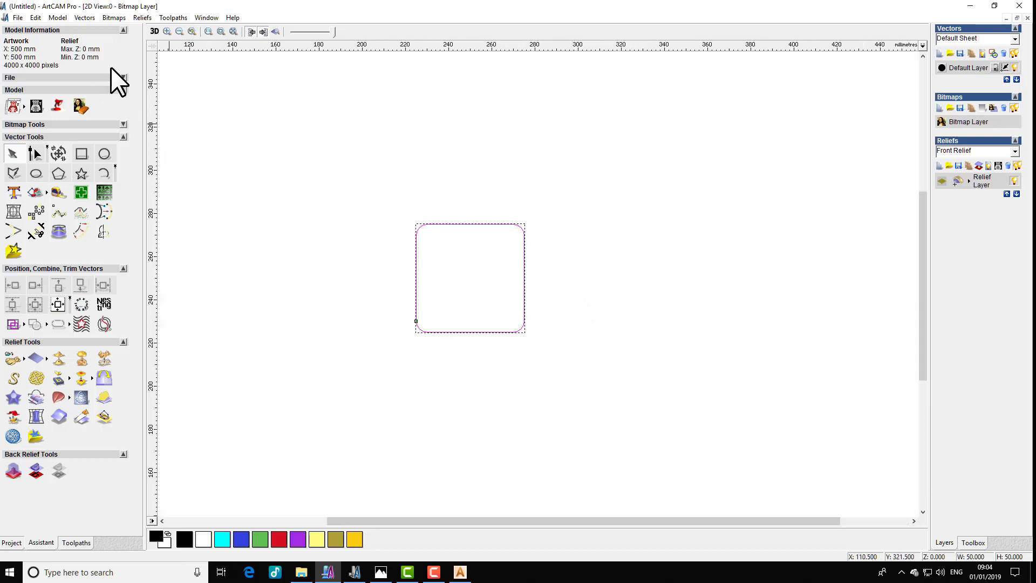
pyautogui.click(153, 32)
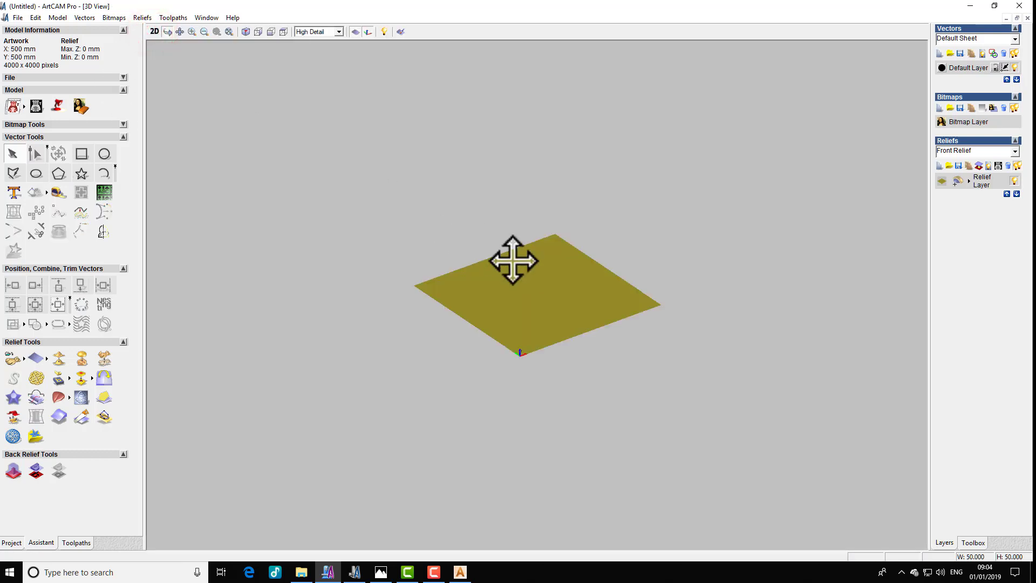
pyautogui.moveTo(578, 283); pyautogui.dragTo(541, 365)
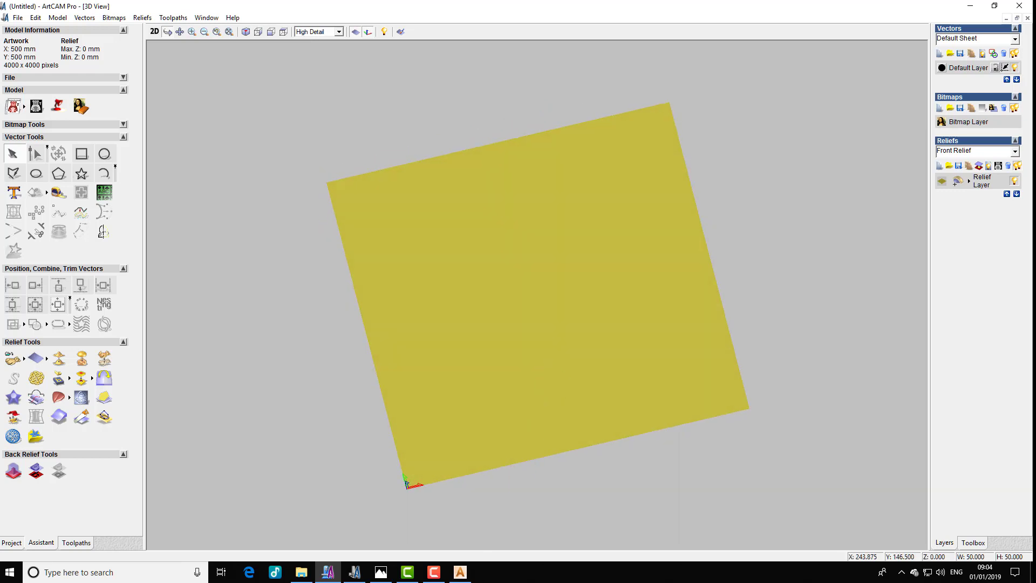
# Switch to ArtCAM Jewelsmith and draw a rectangle about 26 by 24 mm in the upper-left part of the page in the 2D view.
pyautogui.click(355, 571)
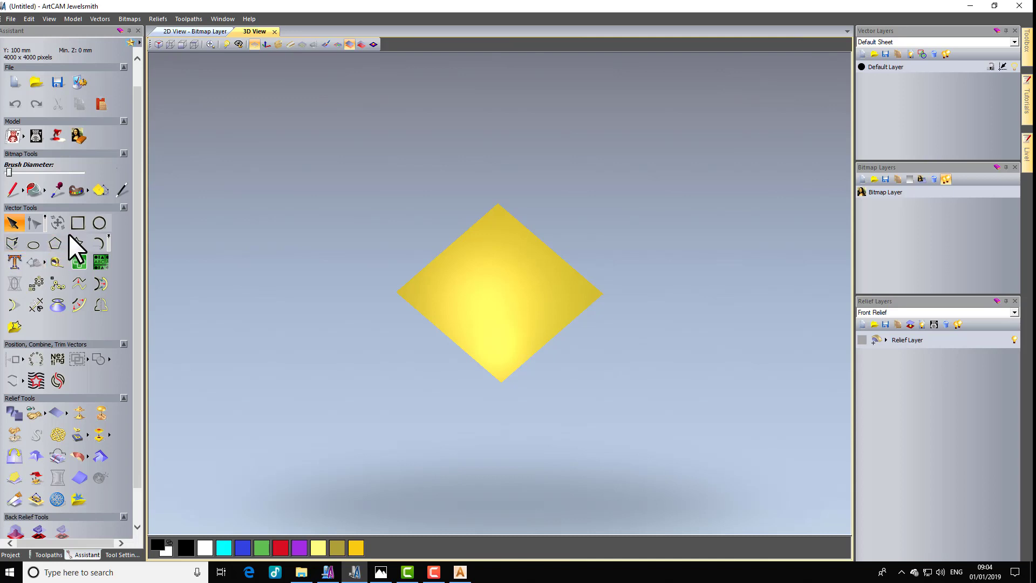
pyautogui.click(78, 222)
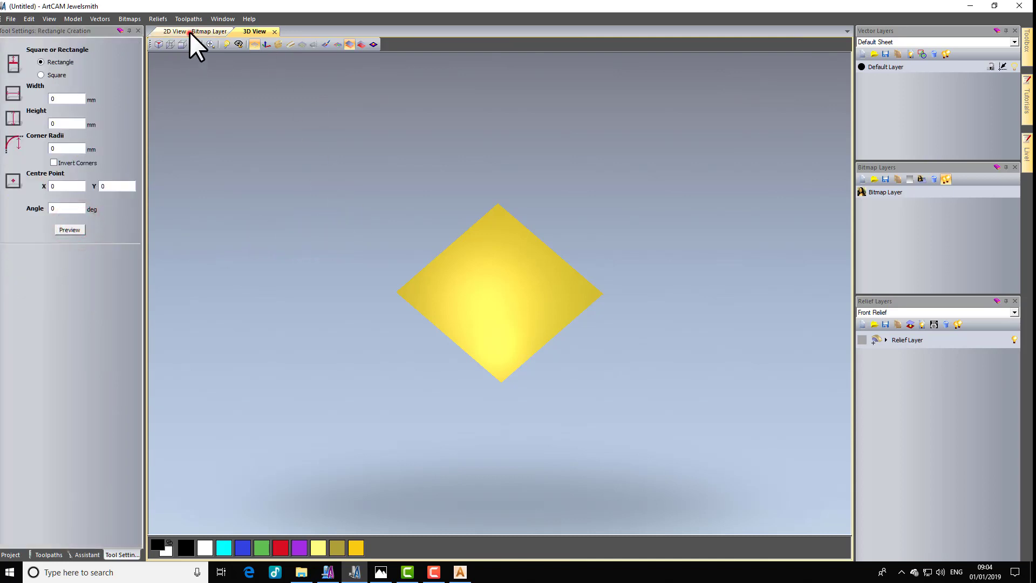
pyautogui.click(190, 32)
pyautogui.moveTo(333, 177); pyautogui.dragTo(474, 306)
pyautogui.click(537, 196)
pyautogui.rightClick(492, 270)
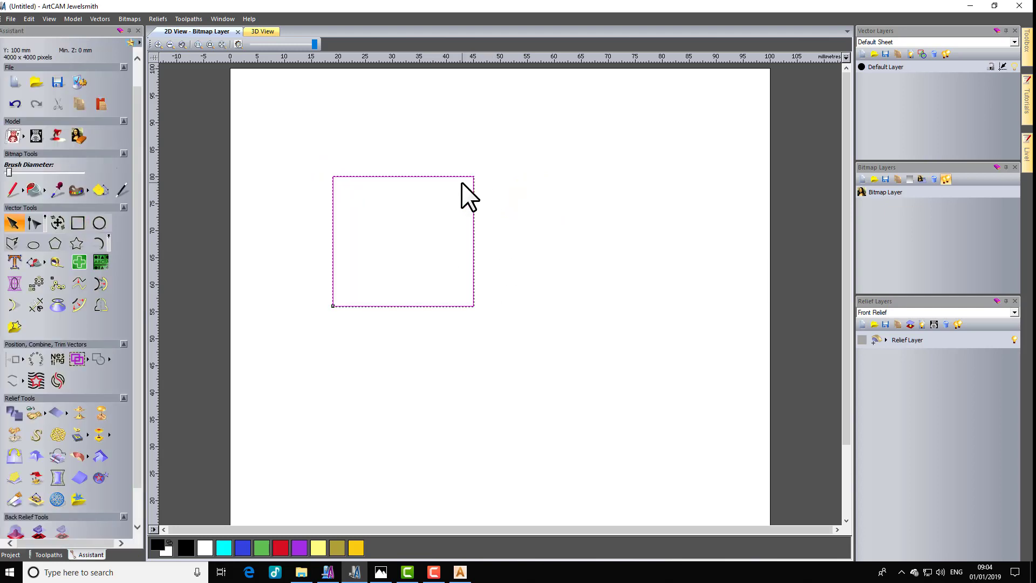
# Inspect the Jewelsmith model from different angles in the 3D view.
pyautogui.click(263, 31)
pyautogui.scroll(3, 549, 293)
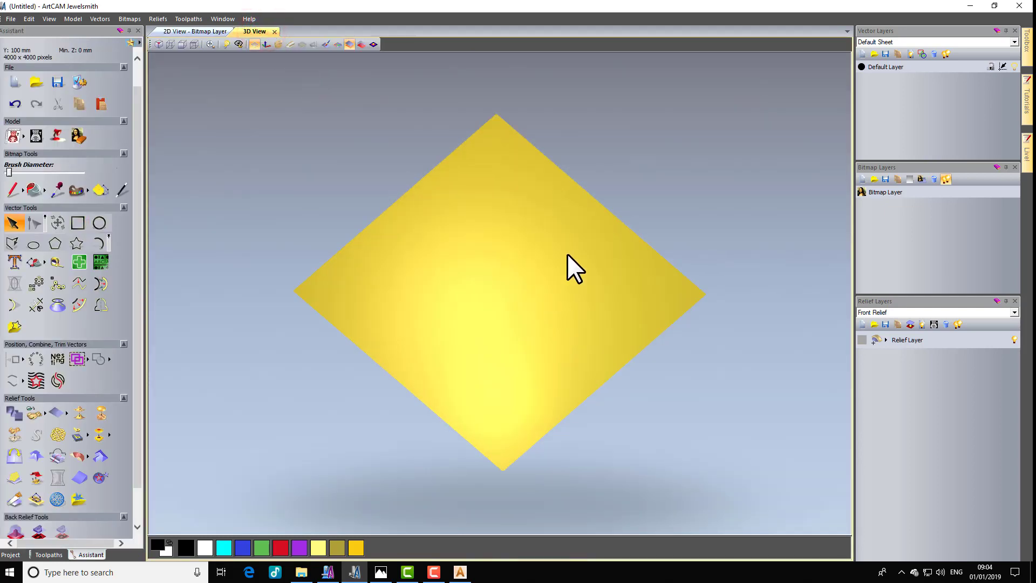
pyautogui.moveTo(568, 268); pyautogui.dragTo(452, 523)
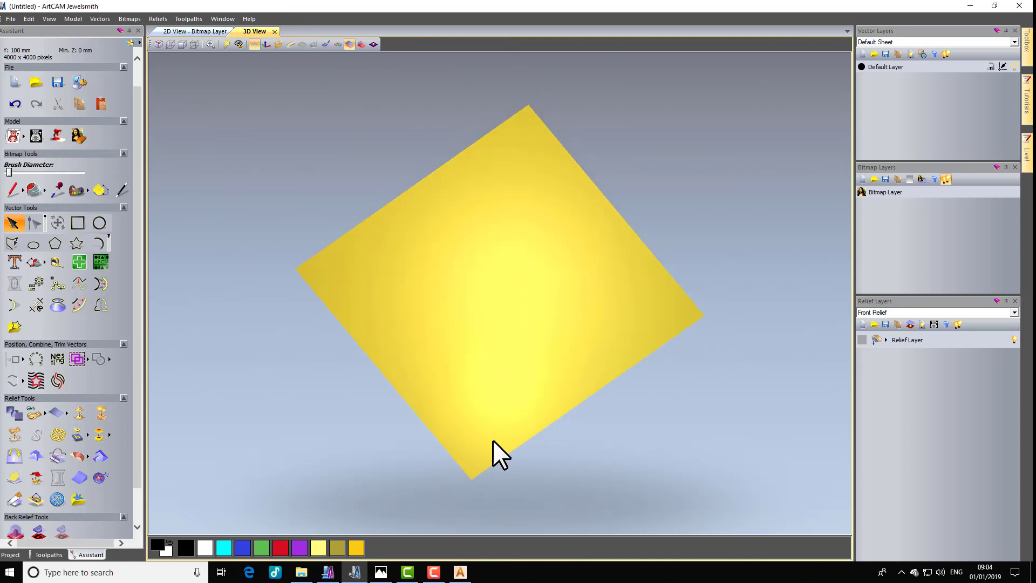
# Switch to ArtCAM Premium 2018, draw a rectangle about 48 by 49 mm in the upper part of the page, and check it in 3D.
pyautogui.click(460, 572)
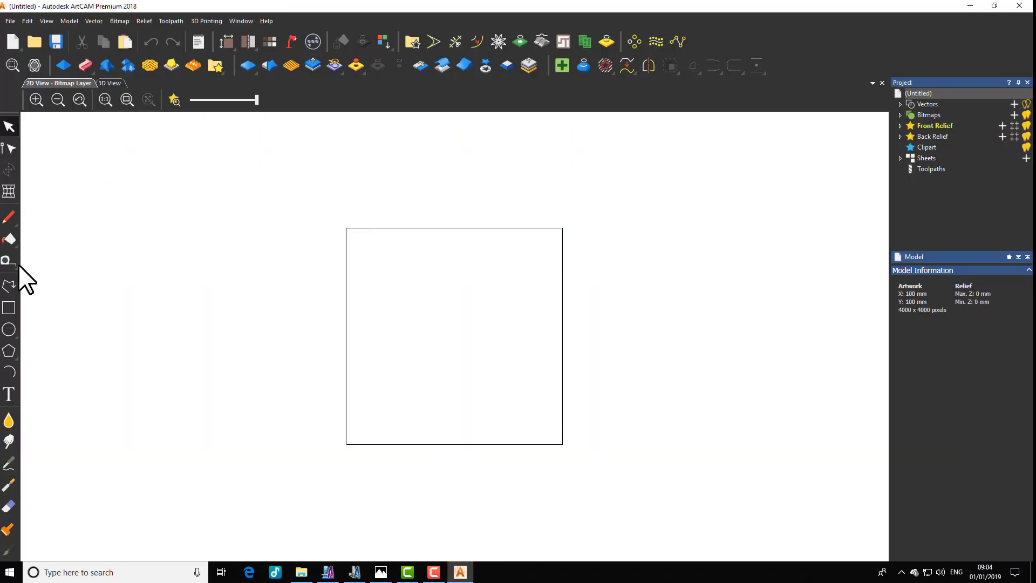
pyautogui.click(10, 307)
pyautogui.moveTo(385, 249); pyautogui.dragTo(489, 355)
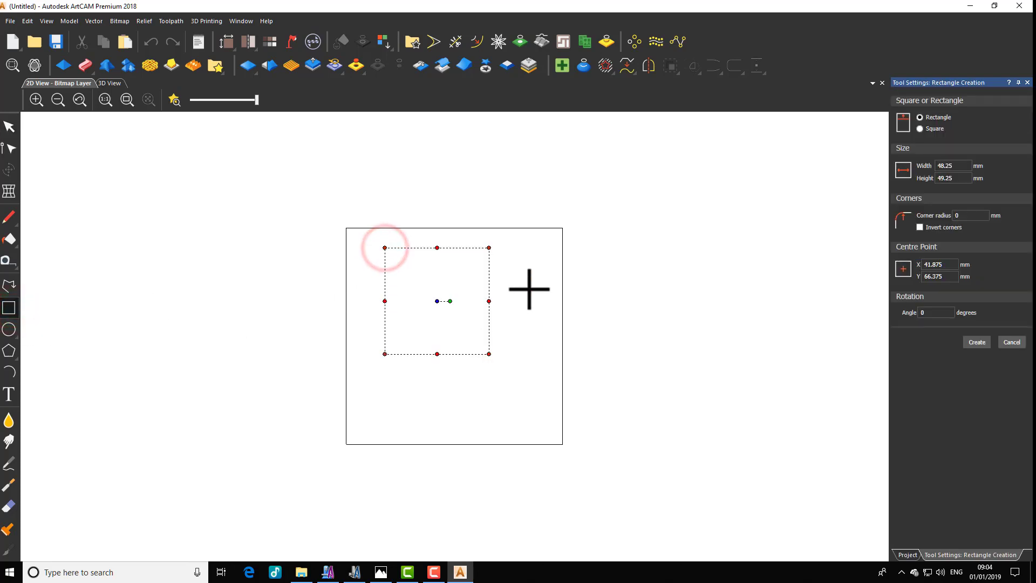
pyautogui.rightClick(528, 288)
pyautogui.click(102, 84)
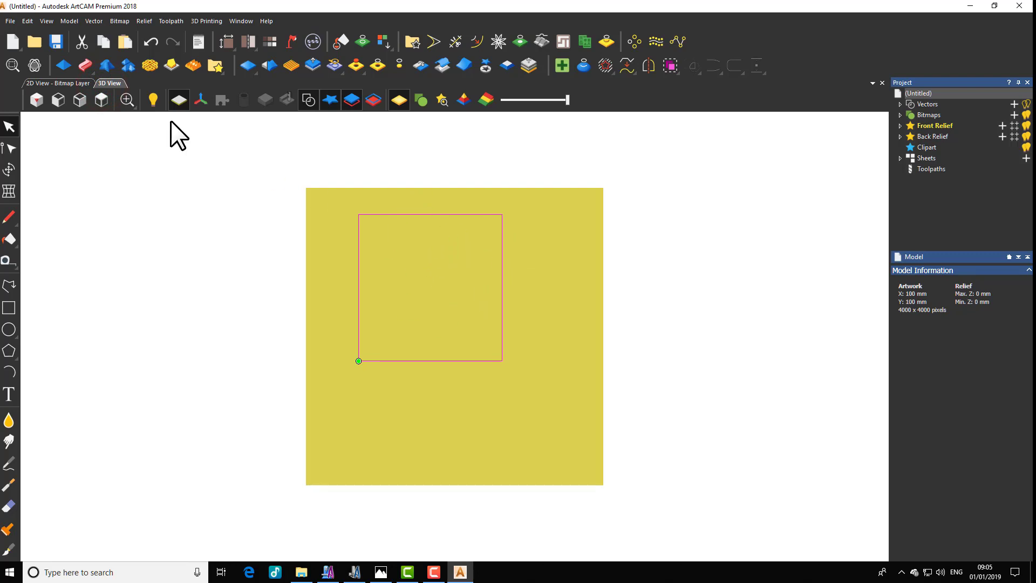
pyautogui.click(68, 83)
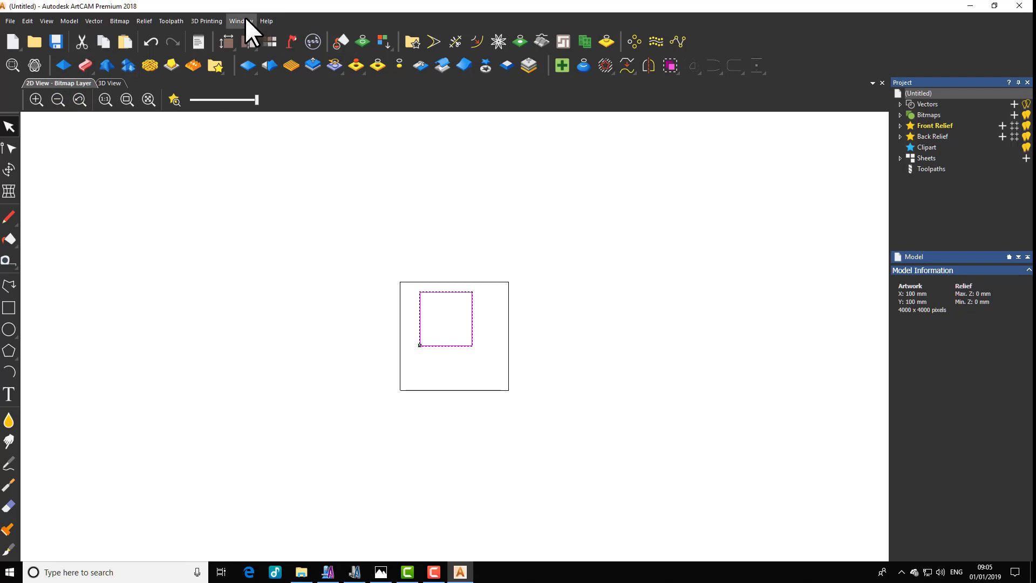
# Look at the Jewelsmith and ArtCAM Pro interfaces for comparison, and return to ArtCAM Premium 2018.
pyautogui.click(354, 572)
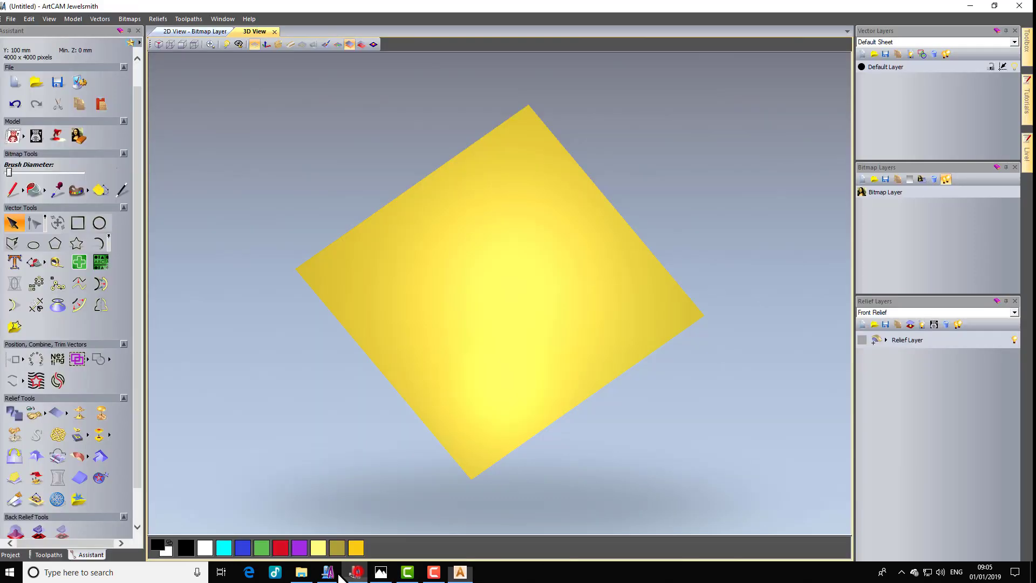
pyautogui.click(328, 572)
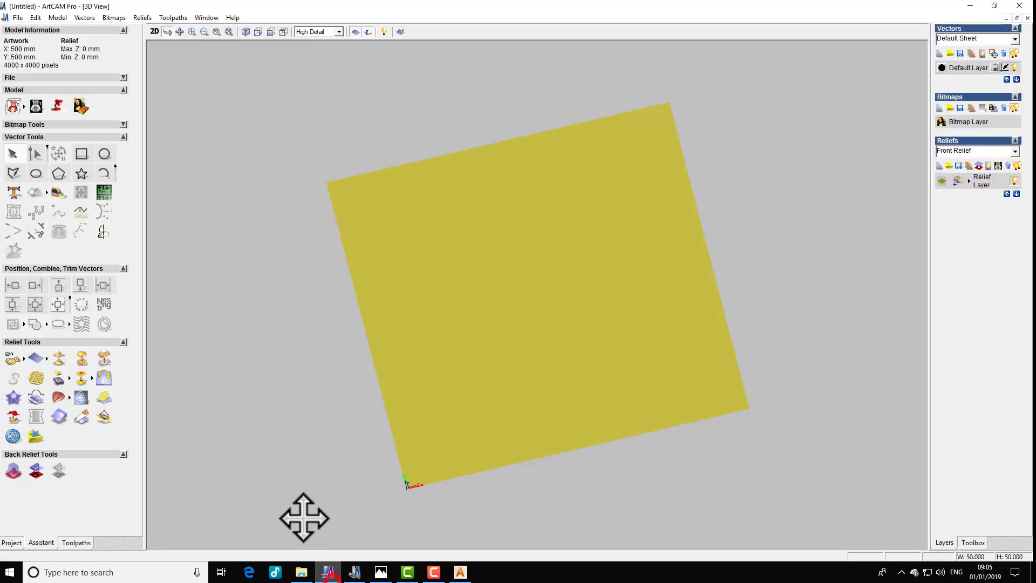
pyautogui.click(469, 579)
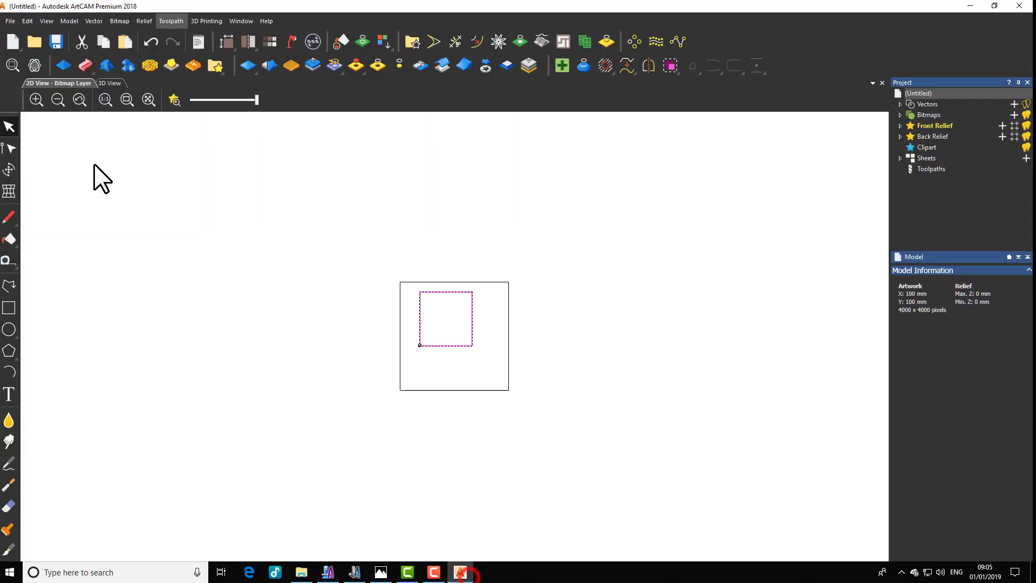
# Try the Standard window layout for the workspace.
pyautogui.click(233, 21)
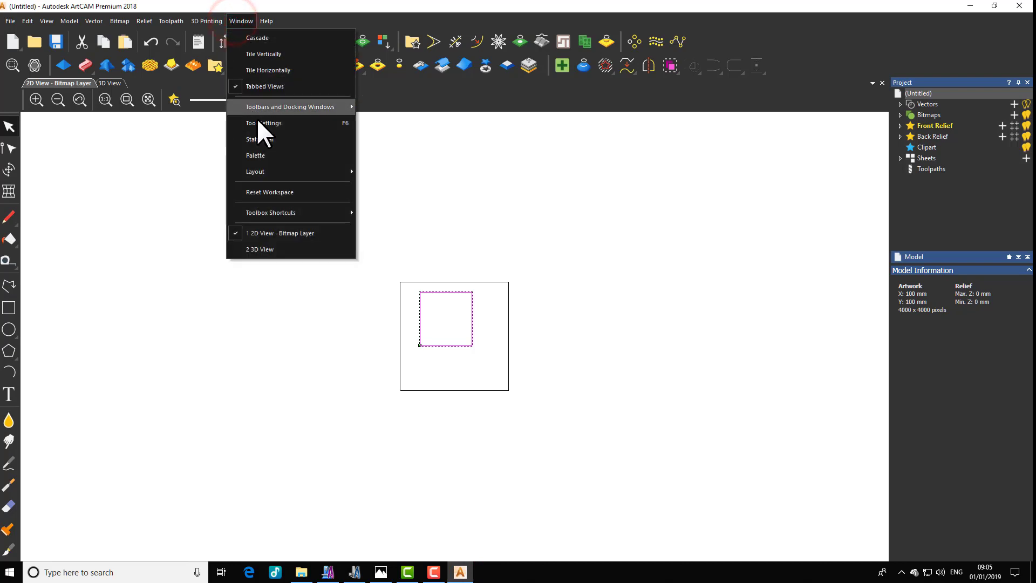
pyautogui.moveTo(268, 172)
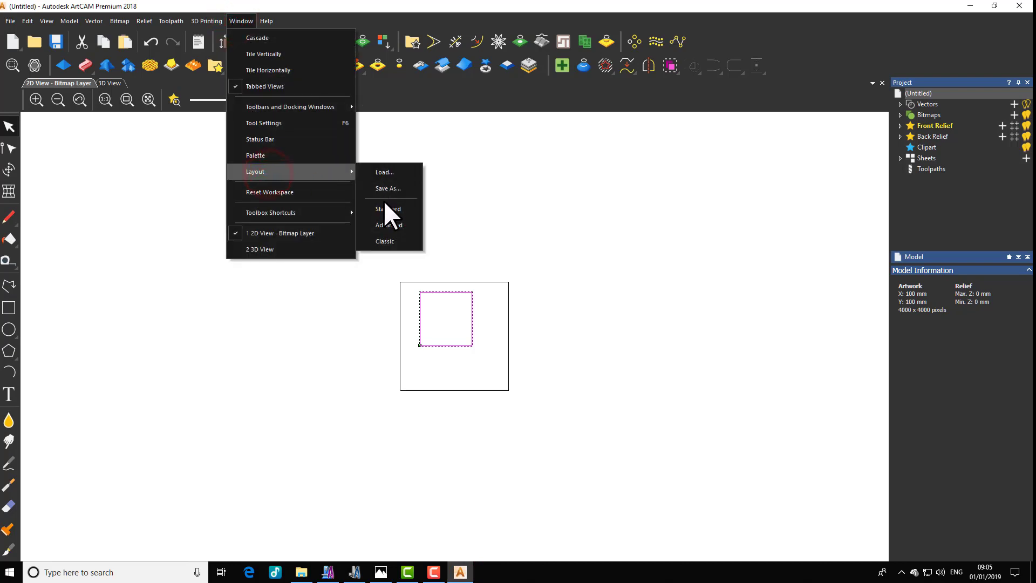
pyautogui.click(398, 211)
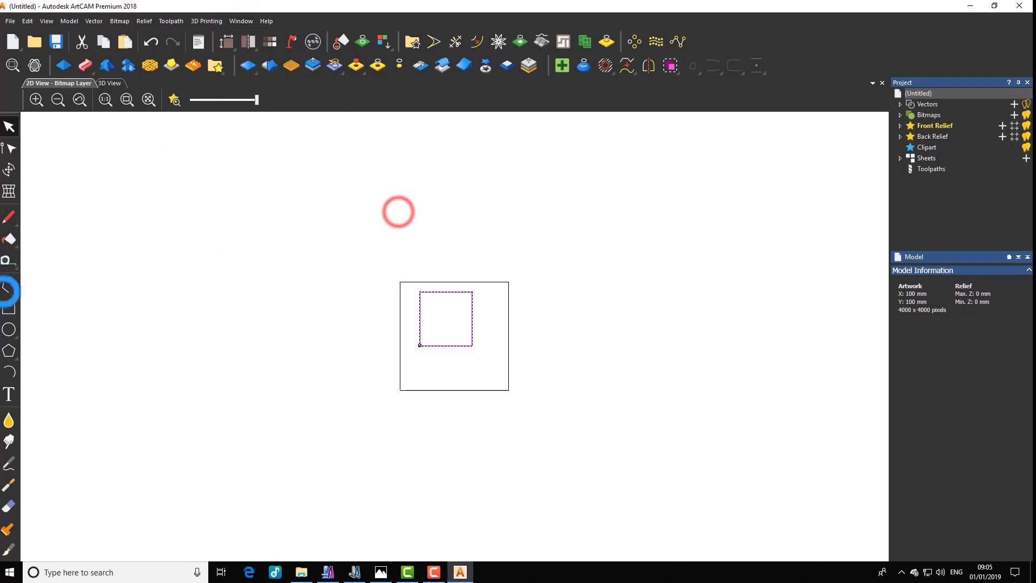
# Change the workspace to the Classic window layout.
pyautogui.click(240, 16)
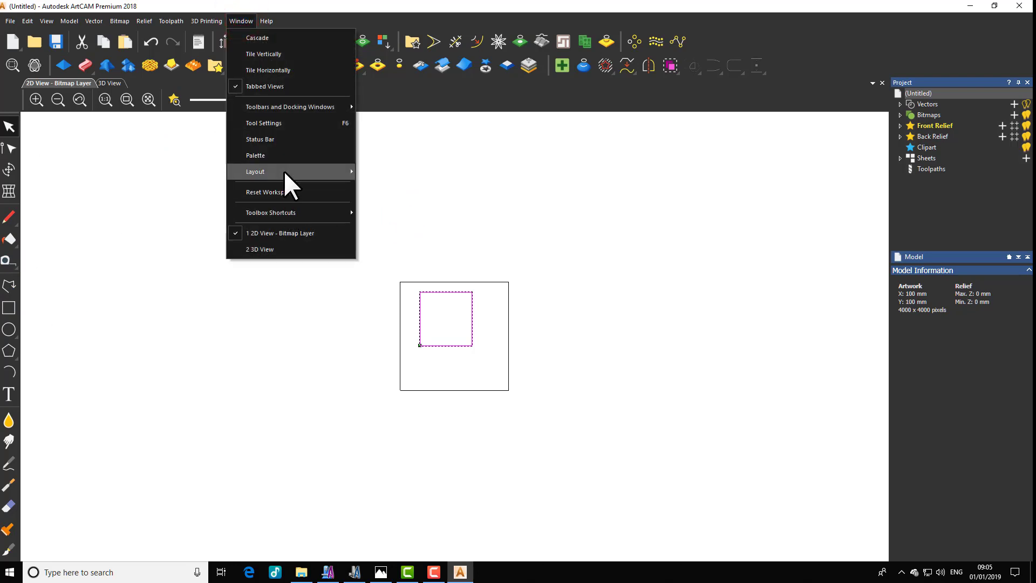
pyautogui.moveTo(284, 171)
pyautogui.click(398, 242)
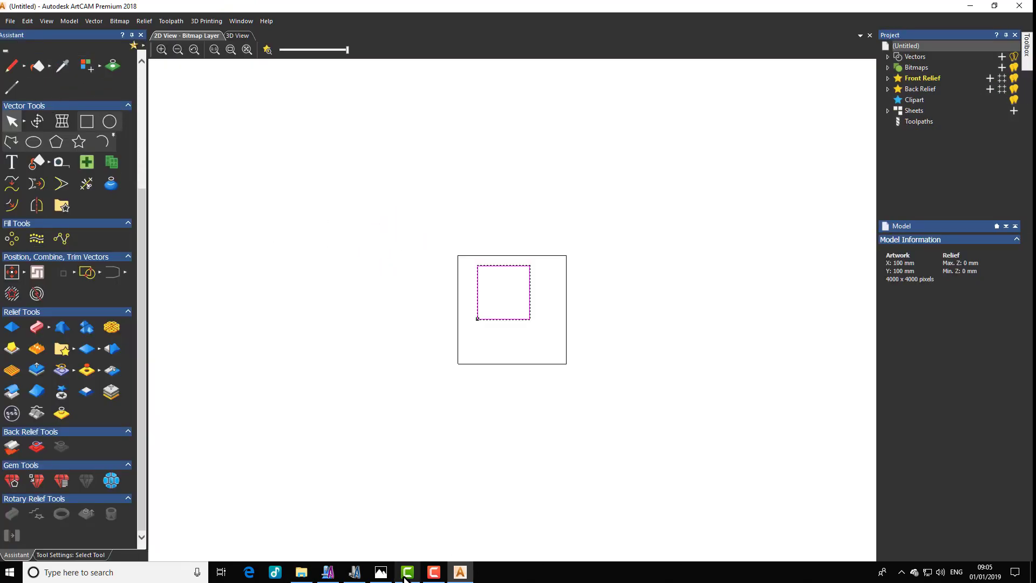
# Compare the Classic layout's Assistant tool groups in ArtCAM Premium 2018 with those in Jewelsmith and ArtCAM Pro.
pyautogui.click(355, 572)
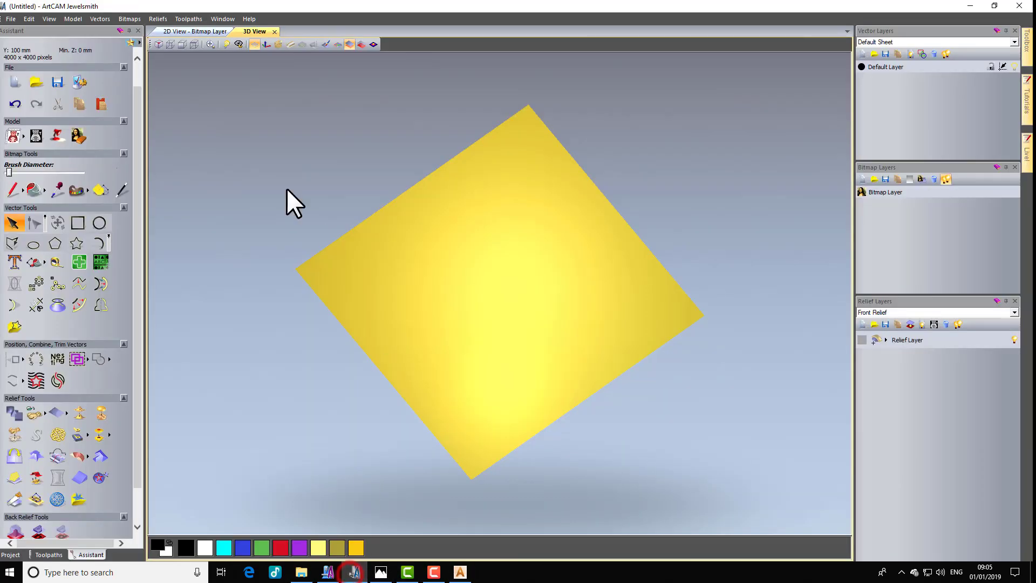
pyautogui.click(328, 572)
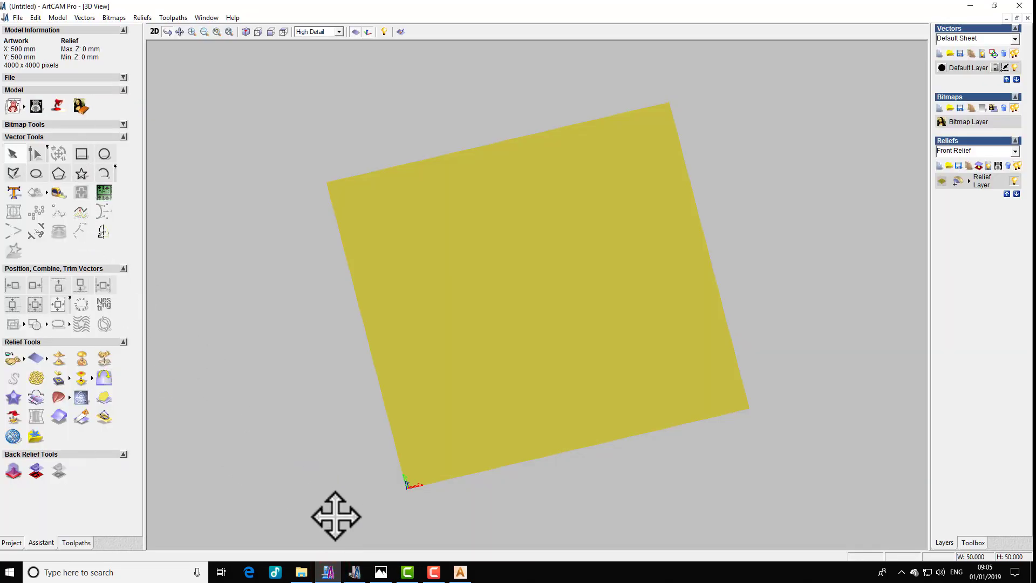
pyautogui.click(355, 572)
pyautogui.click(461, 573)
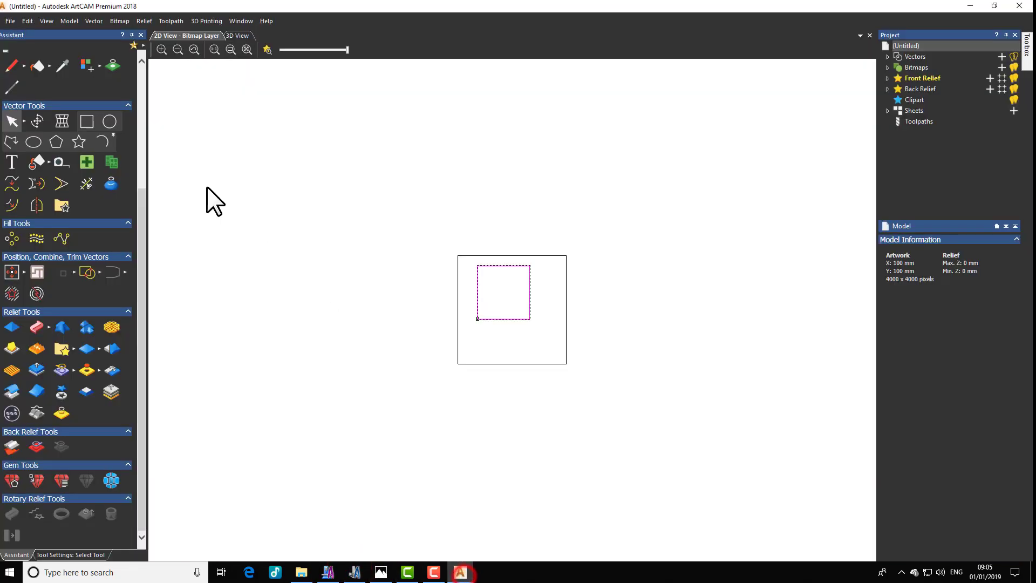
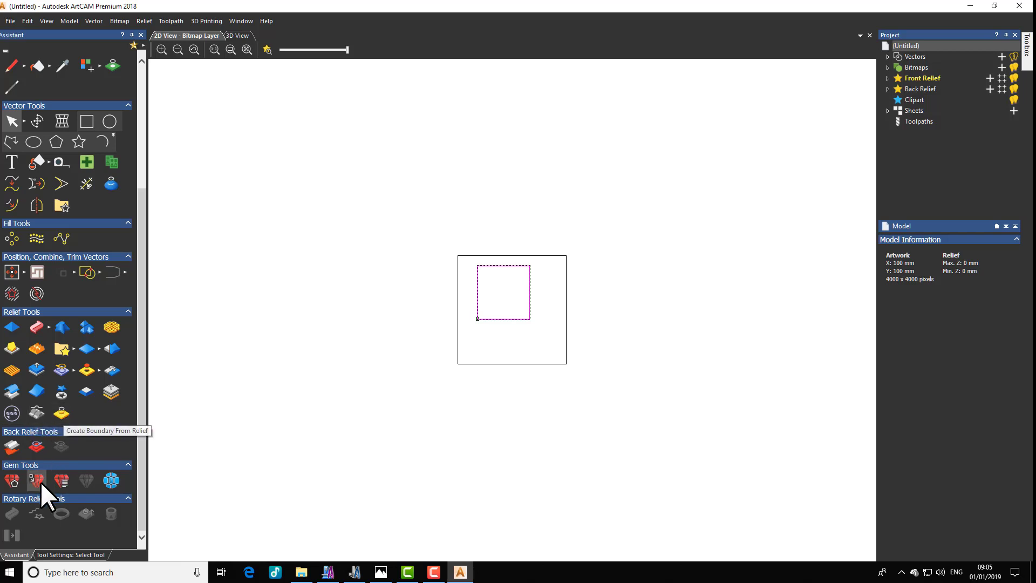
pyautogui.scroll(7, 109, 284)
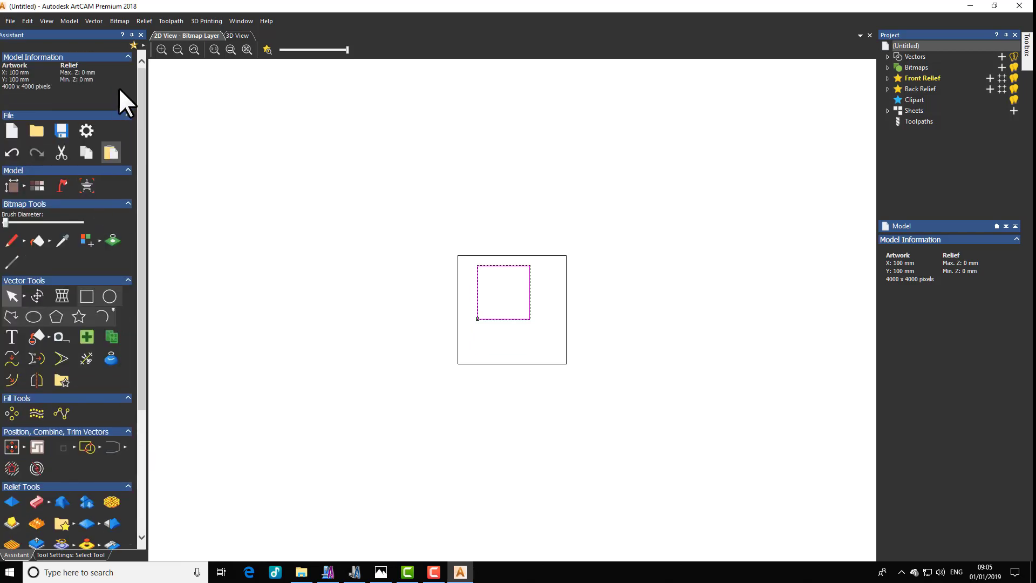
# Switch to ArtCAM Pro, return to the 2D view and deselect the rounded rectangle.
pyautogui.click(329, 571)
pyautogui.scroll(-2, 184, 180)
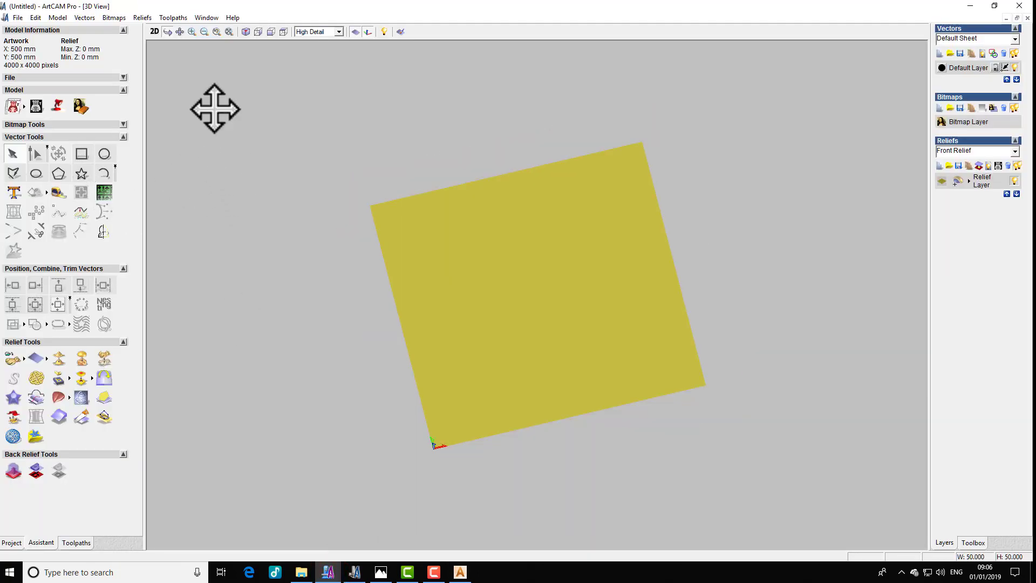
pyautogui.click(154, 31)
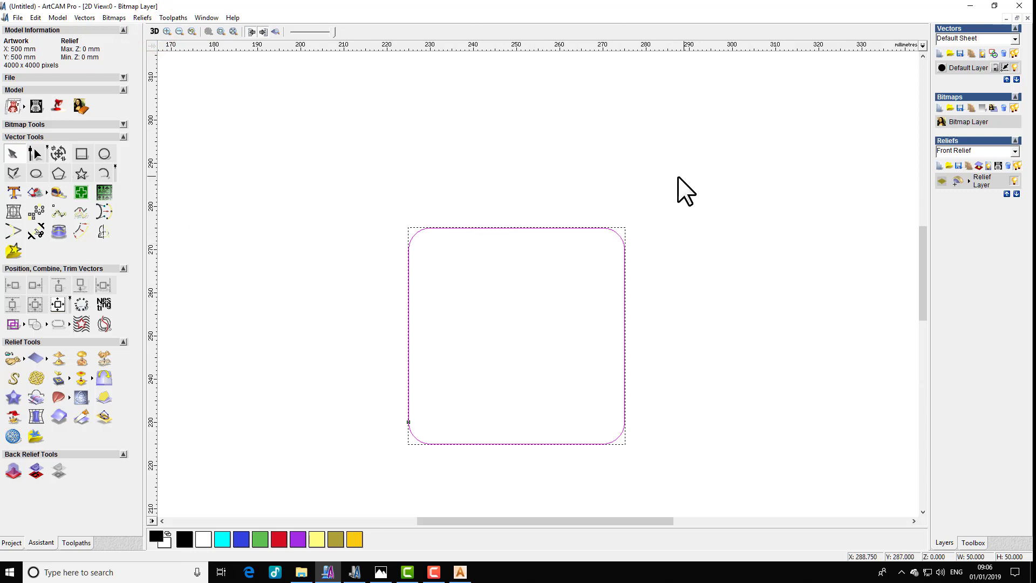
pyautogui.scroll(-2, 678, 176)
pyautogui.scroll(-2, 613, 323)
pyautogui.scroll(2, 610, 318)
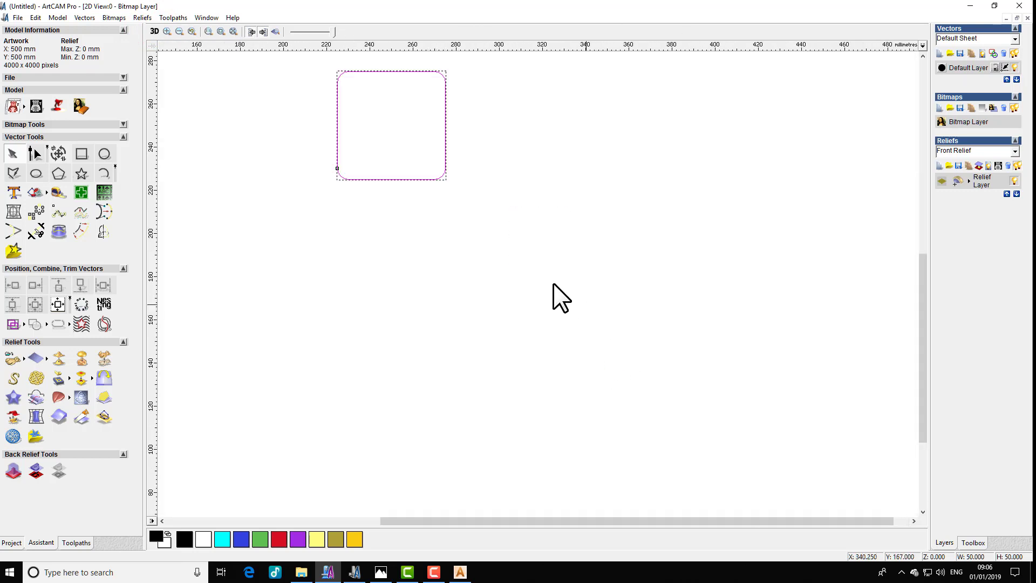
pyautogui.scroll(-1, 555, 291)
pyautogui.scroll(1, 662, 289)
pyautogui.click(249, 193)
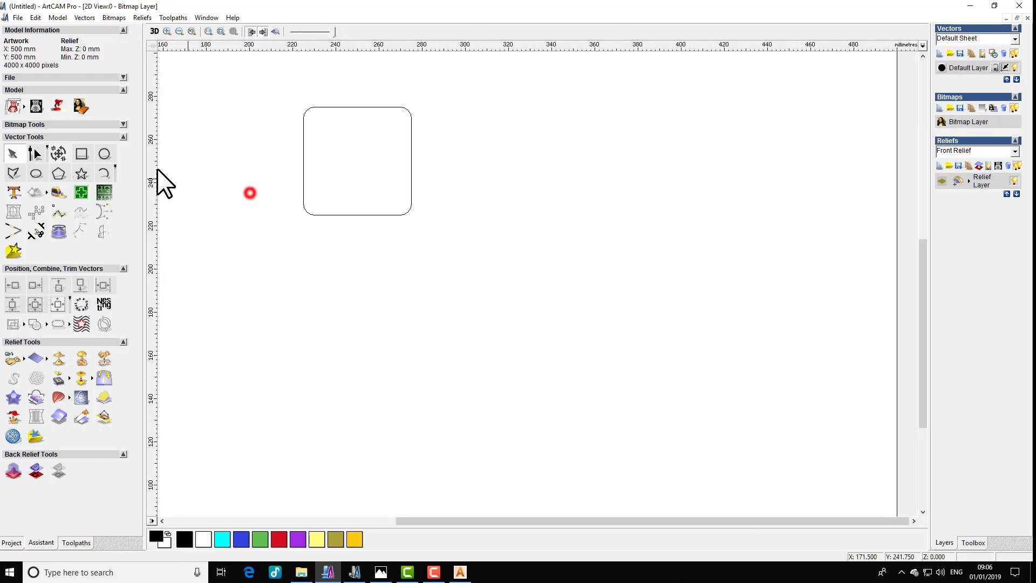
# Draw a rectangle about 77 mm wide and 82 mm high beside the rounded rectangle.
pyautogui.click(82, 154)
pyautogui.moveTo(521, 133)
pyautogui.mouseDown()
pyautogui.moveTo(622, 251)
pyautogui.moveTo(689, 308)
pyautogui.mouseUp()
pyautogui.rightClick(747, 223)
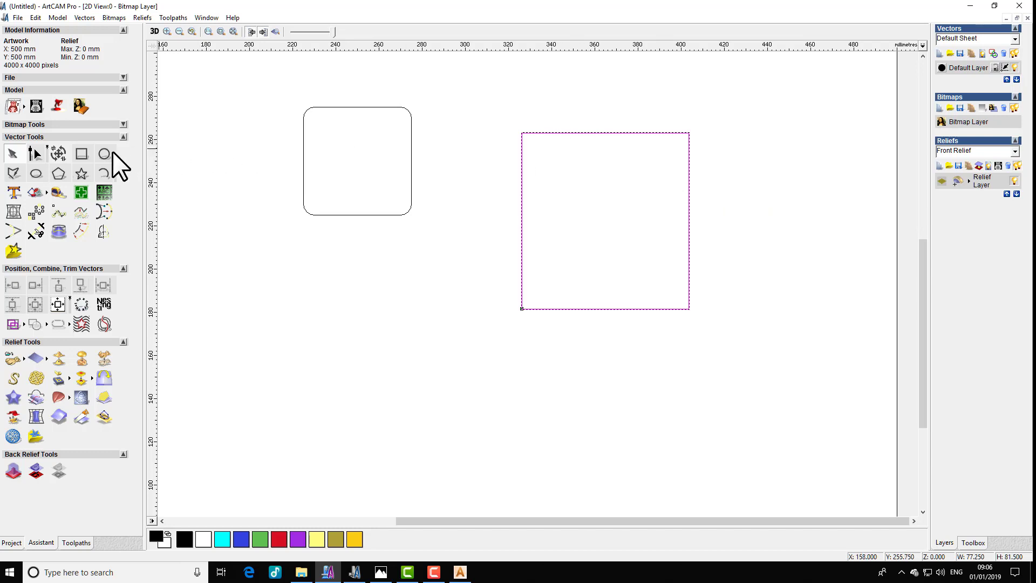
# Turn node editing on and off for the sharp-cornered rectangle, and delete that rectangle.
pyautogui.press('n')
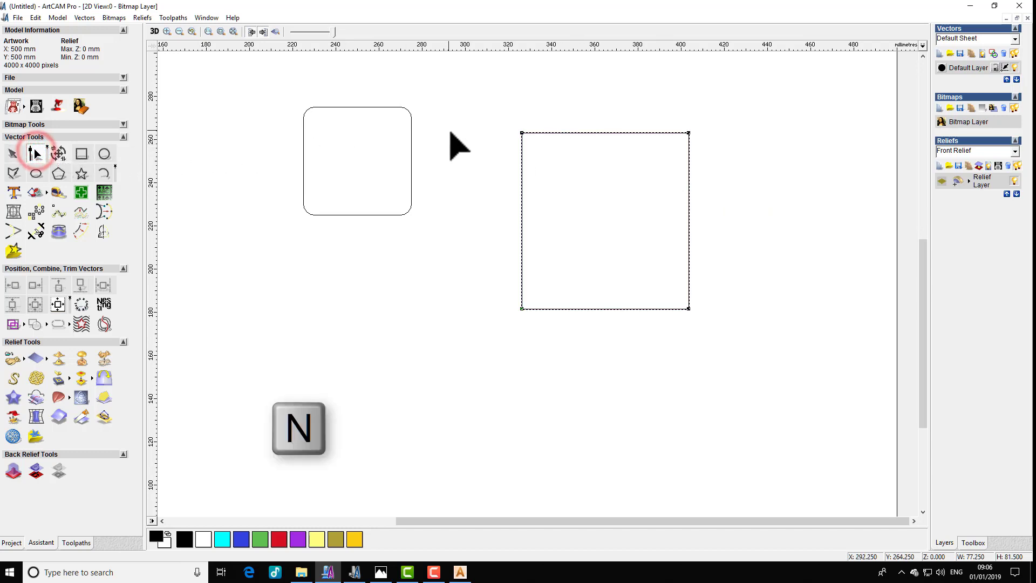
pyautogui.press('n')
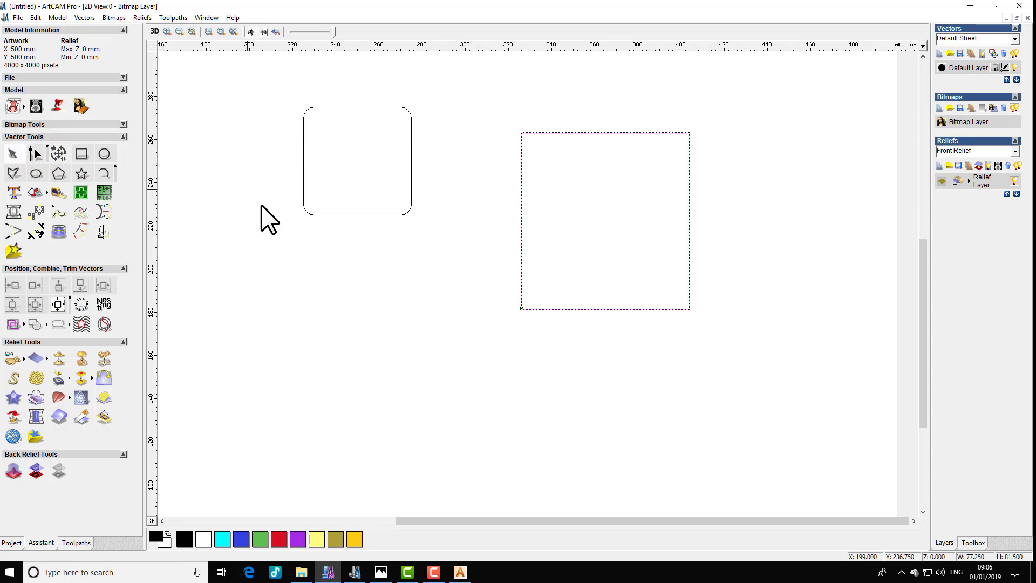
pyautogui.press('Delete')
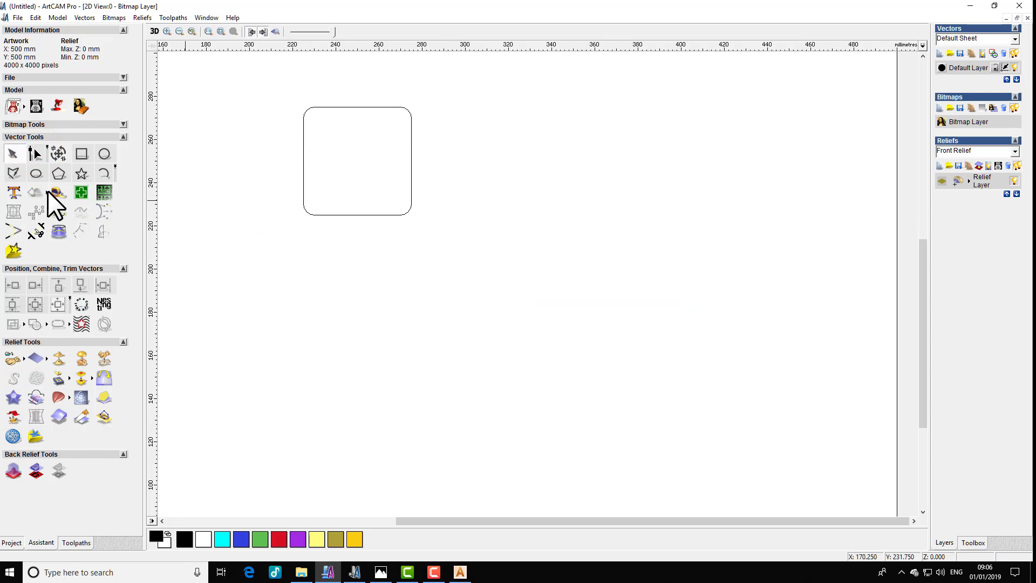
# Draw a new rectangle about 60 mm wide and 62 mm high beside the rounded rectangle.
pyautogui.click(73, 152)
pyautogui.moveTo(535, 139); pyautogui.dragTo(664, 273)
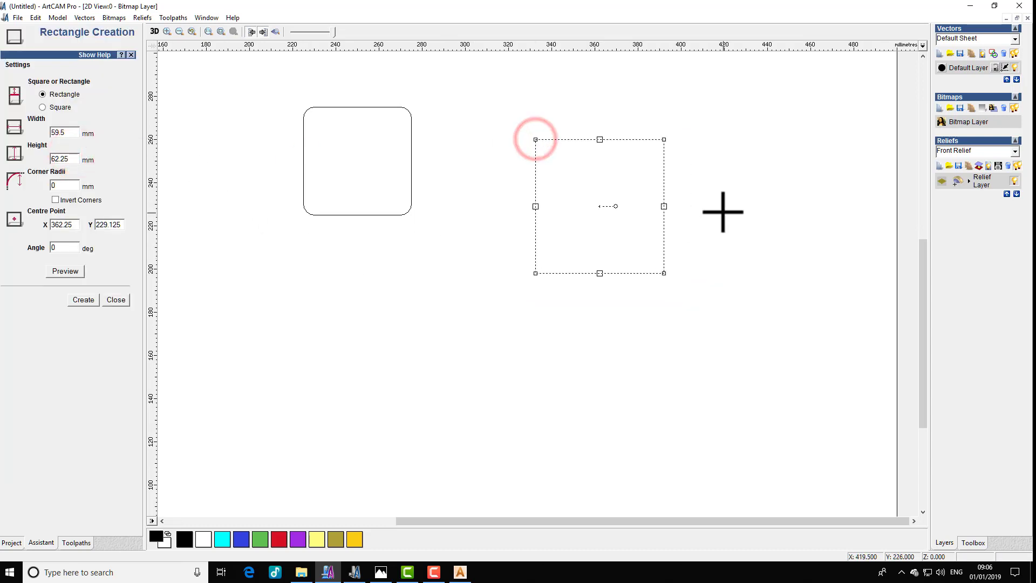
pyautogui.rightClick(729, 205)
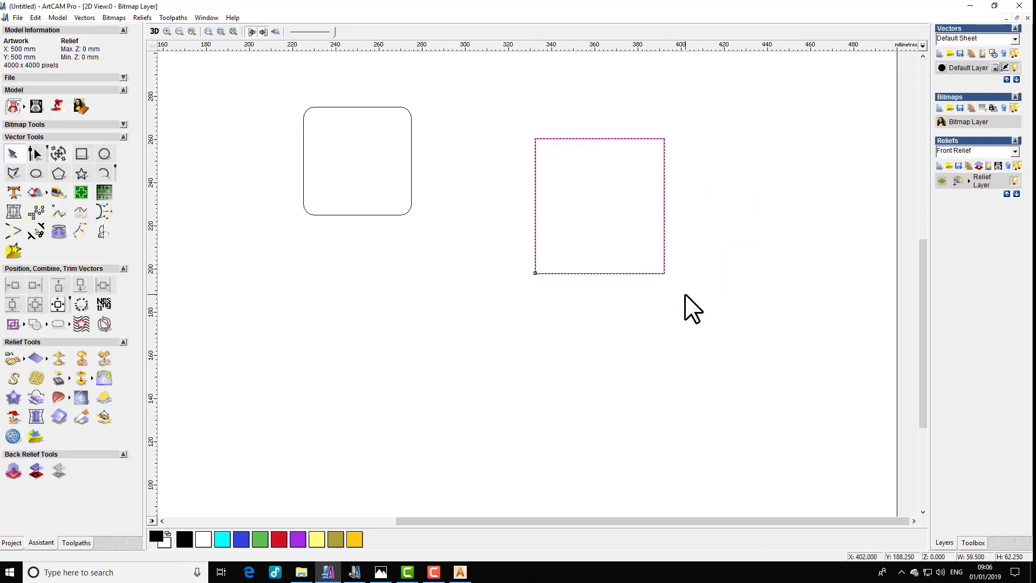
# Start Transform Vectors on the new rectangle, set its new width to 50 mm and unlink width and height.
pyautogui.press('t')
pyautogui.press('t')
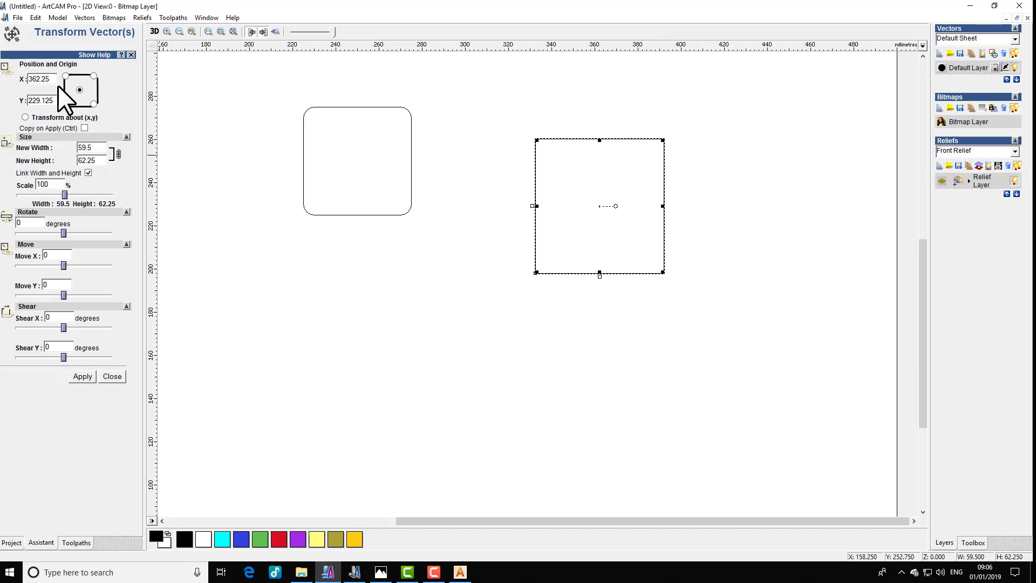
pyautogui.doubleClick(100, 152)
pyautogui.write('50')
pyautogui.click(99, 174)
# Link the rectangle's width and height again, and set its new height to 50 mm.
pyautogui.doubleClick(122, 161)
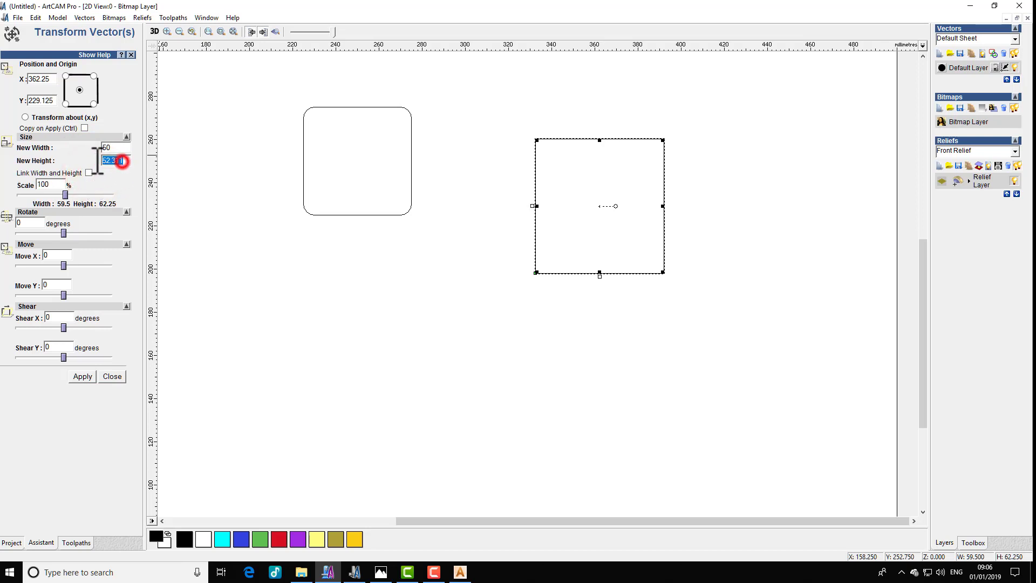
pyautogui.click(123, 170)
pyautogui.click(89, 173)
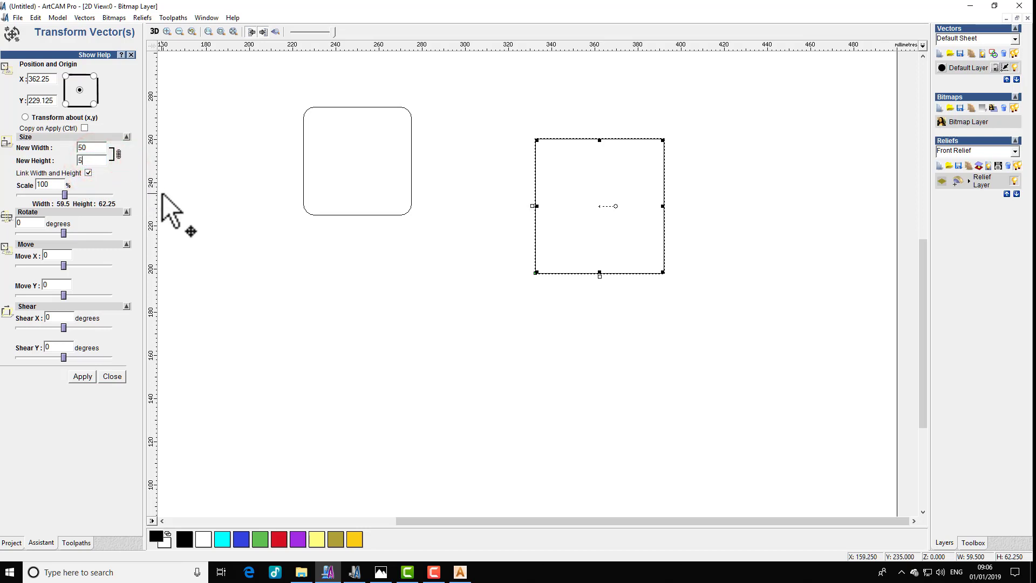
pyautogui.click(101, 174)
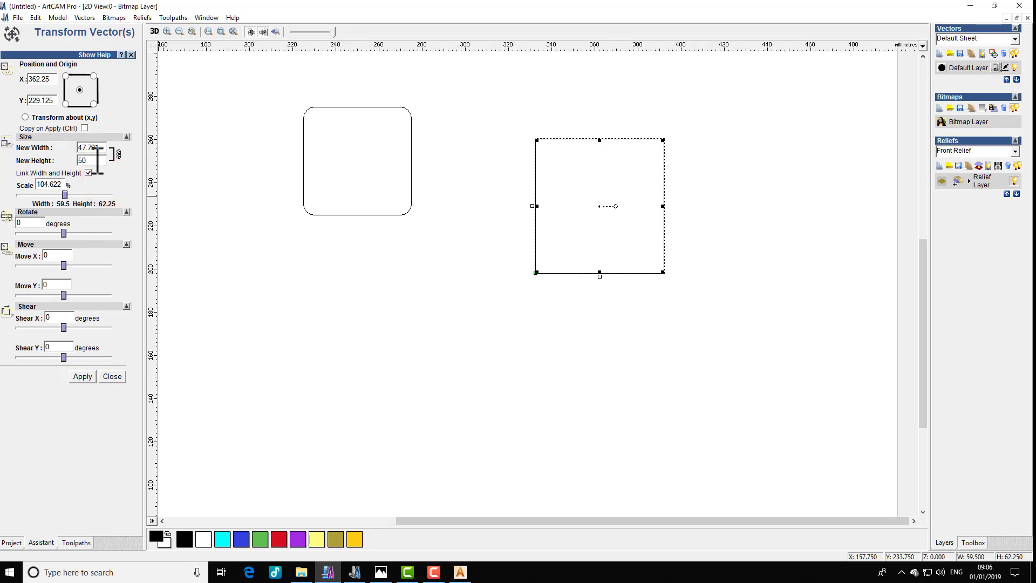
# Set the rectangle's new height to 40 mm with proportions linked, and unlink width and height.
pyautogui.doubleClick(90, 159)
pyautogui.click(111, 169)
pyautogui.click(87, 172)
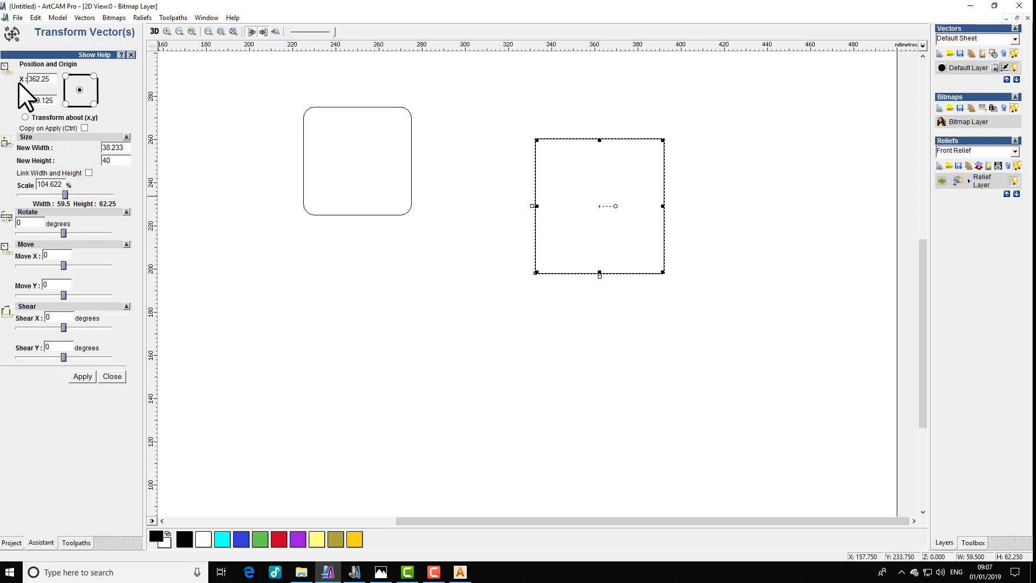
# Examine how the rectangle's X and Y position values relate to the lower-left corner of the whole page.
pyautogui.scroll(-5, 291, 481)
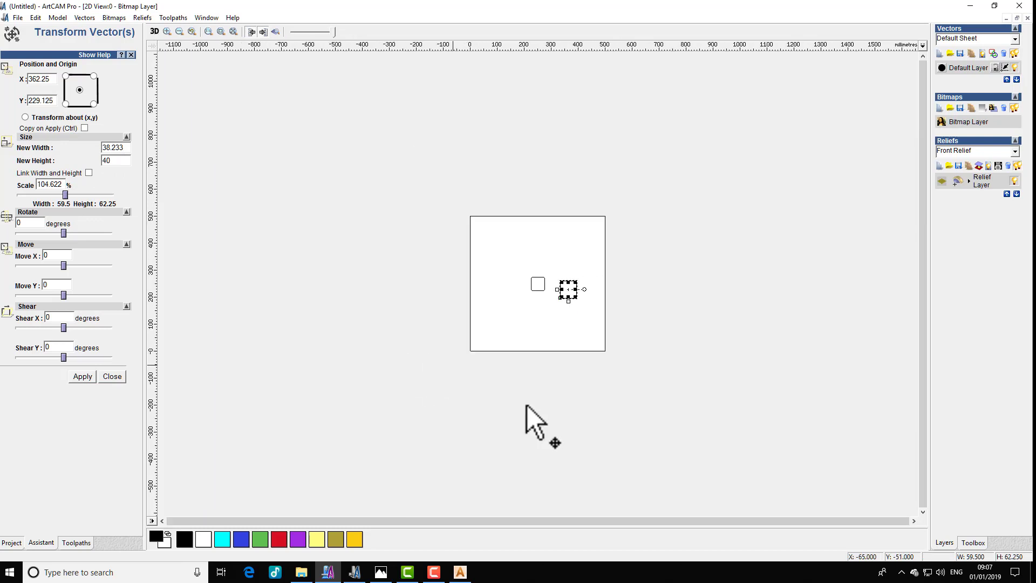
pyautogui.click(446, 335)
pyautogui.click(465, 337)
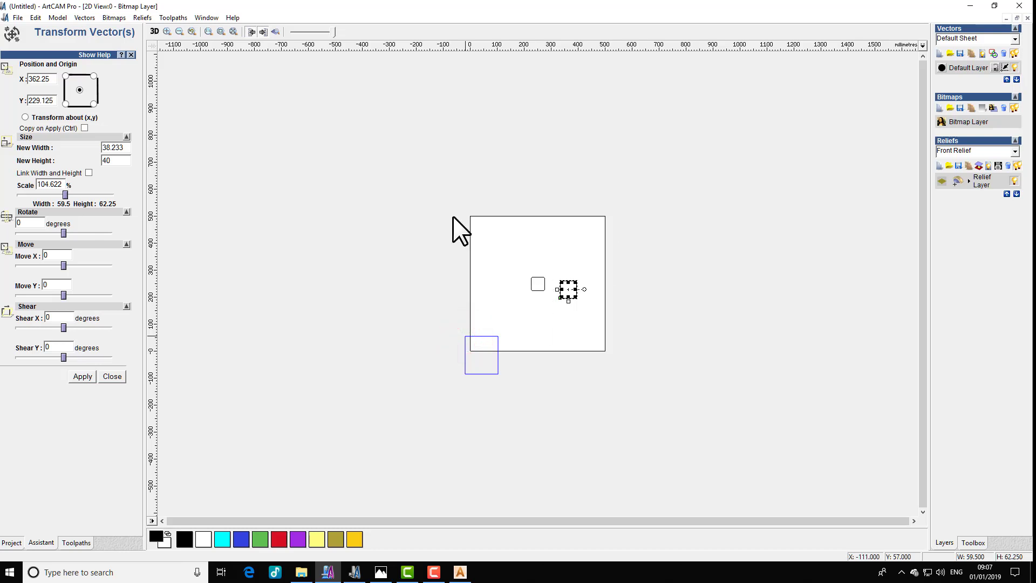
pyautogui.click(26, 71)
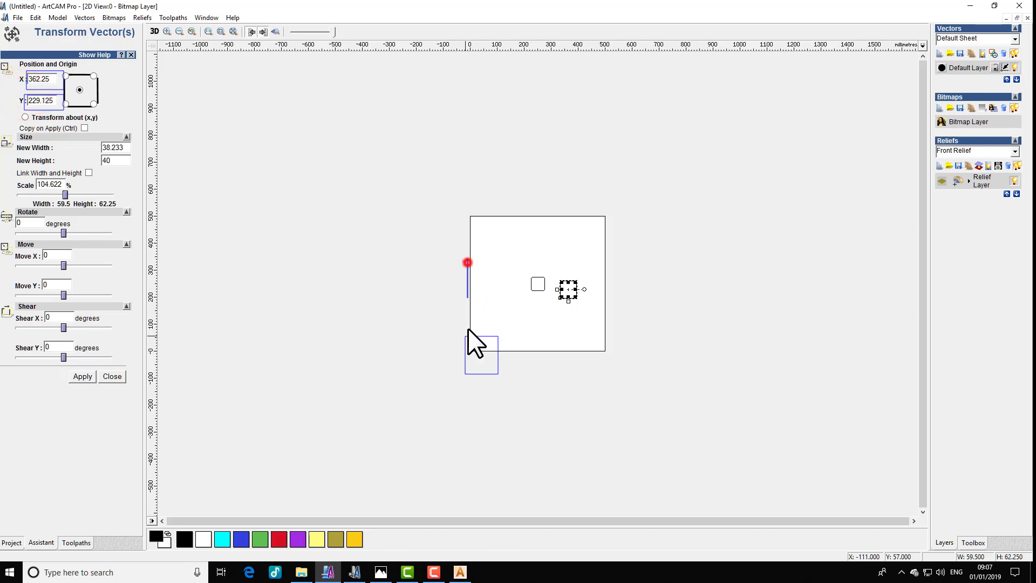
# Close the vector transform settings and delete both small rectangles from the page.
pyautogui.moveTo(468, 329); pyautogui.dragTo(604, 364)
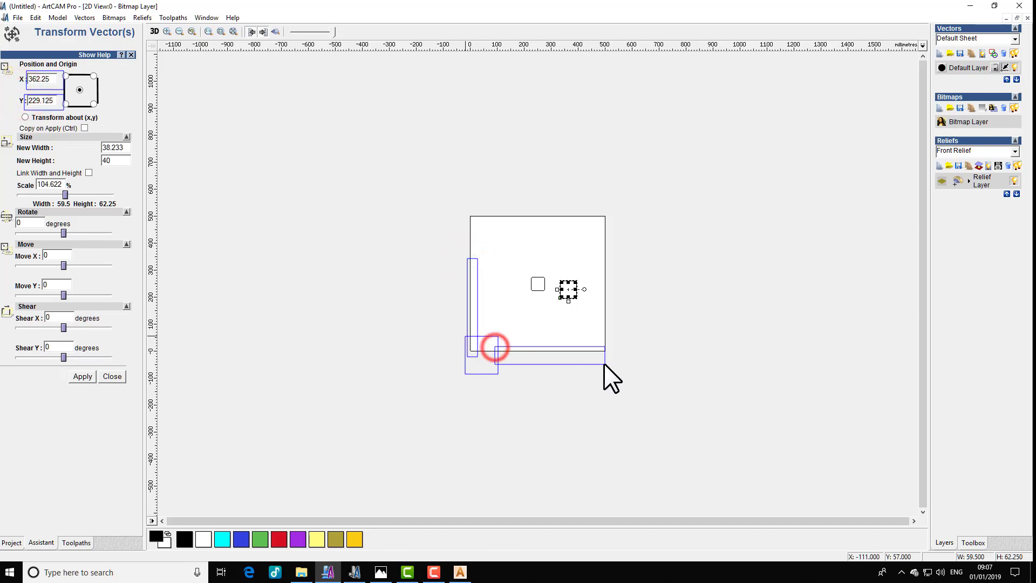
pyautogui.press('Escape')
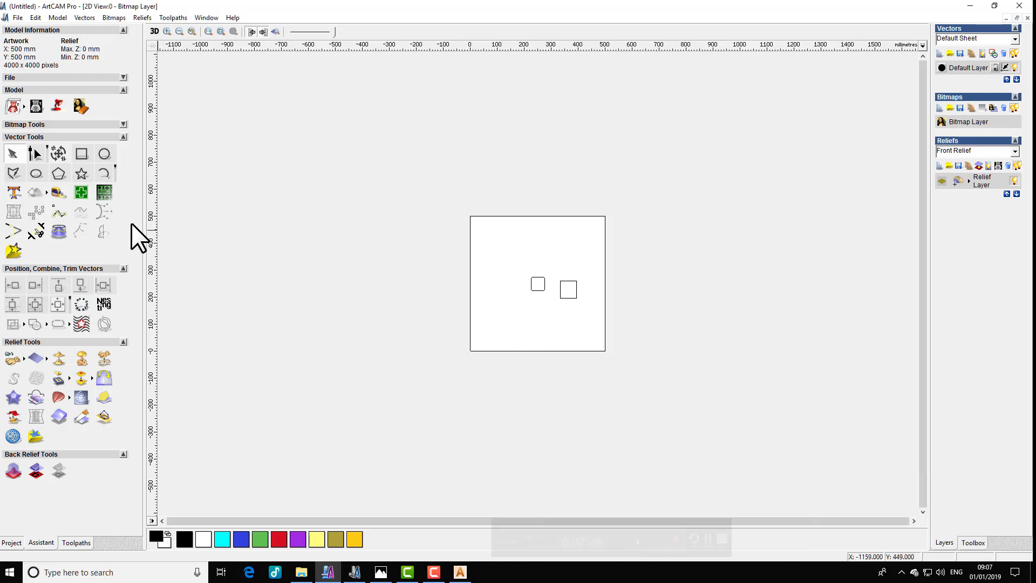
pyautogui.moveTo(437, 213); pyautogui.dragTo(659, 358)
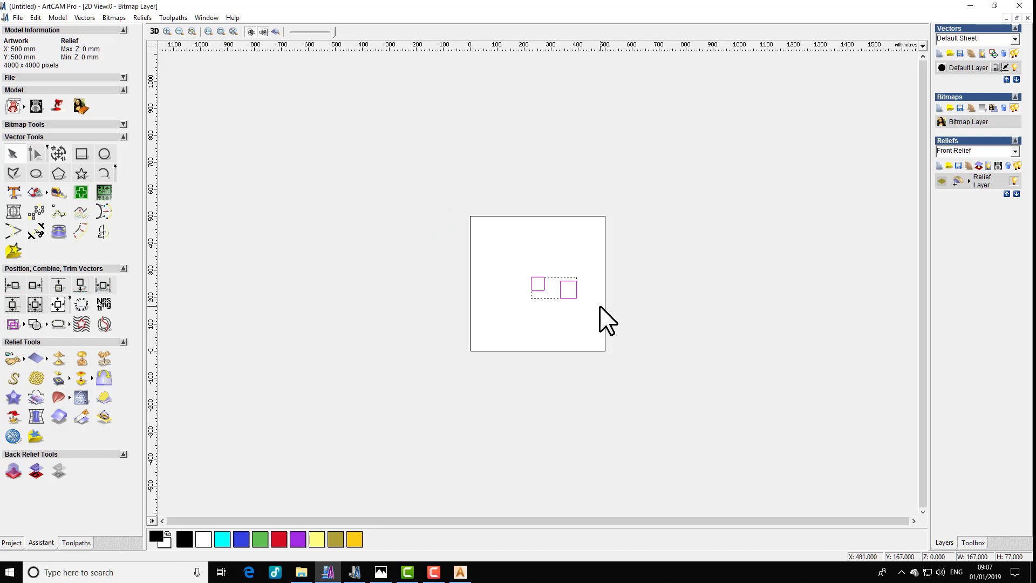
pyautogui.press('Delete')
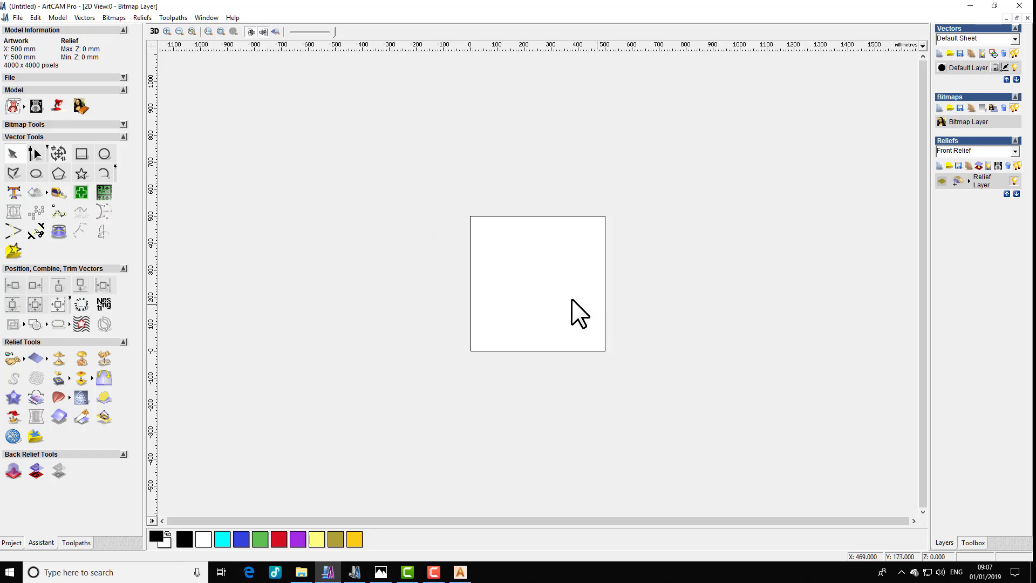
# Create a circle about 263 mm in diameter in the page's upper-left area, centred at about X 173, Y 317.
pyautogui.click(103, 155)
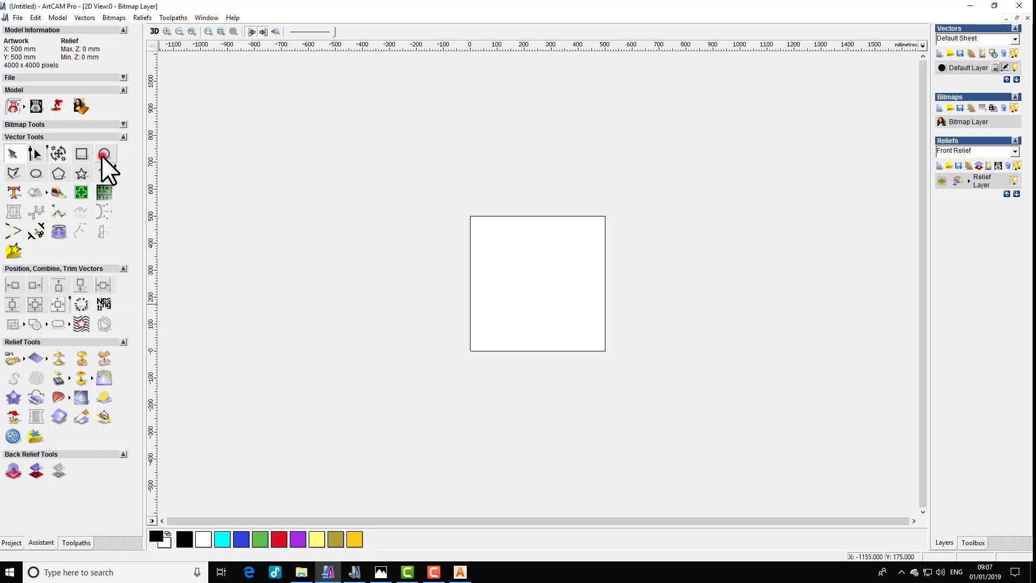
pyautogui.click(516, 265)
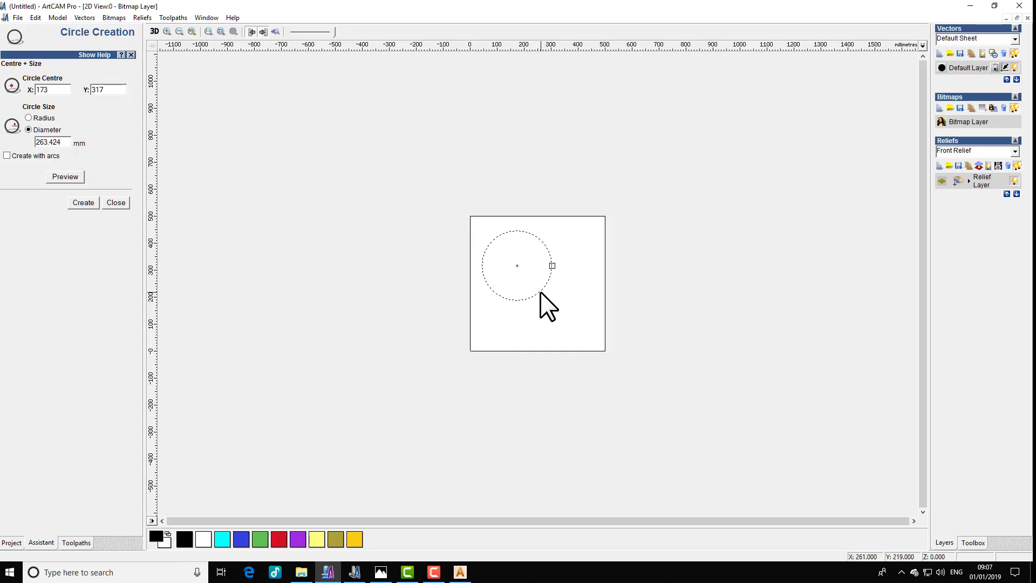
pyautogui.scroll(2, 568, 272)
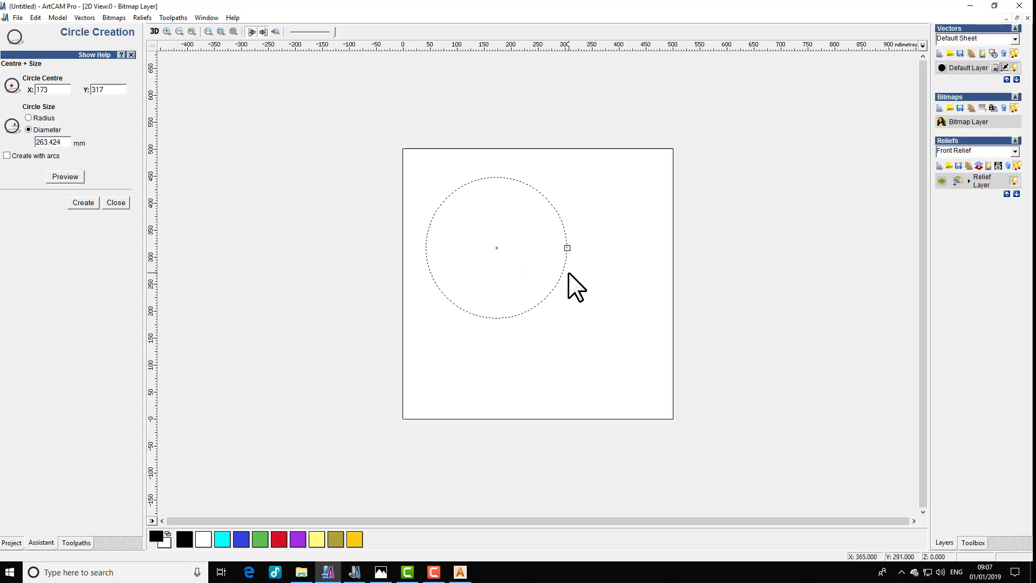
pyautogui.click(566, 188)
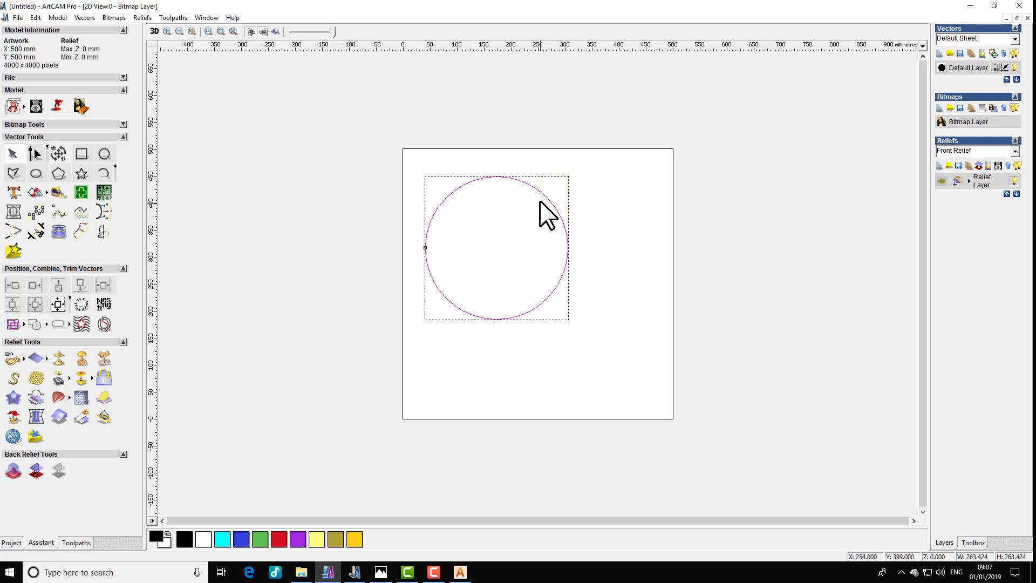
pyautogui.click(507, 206)
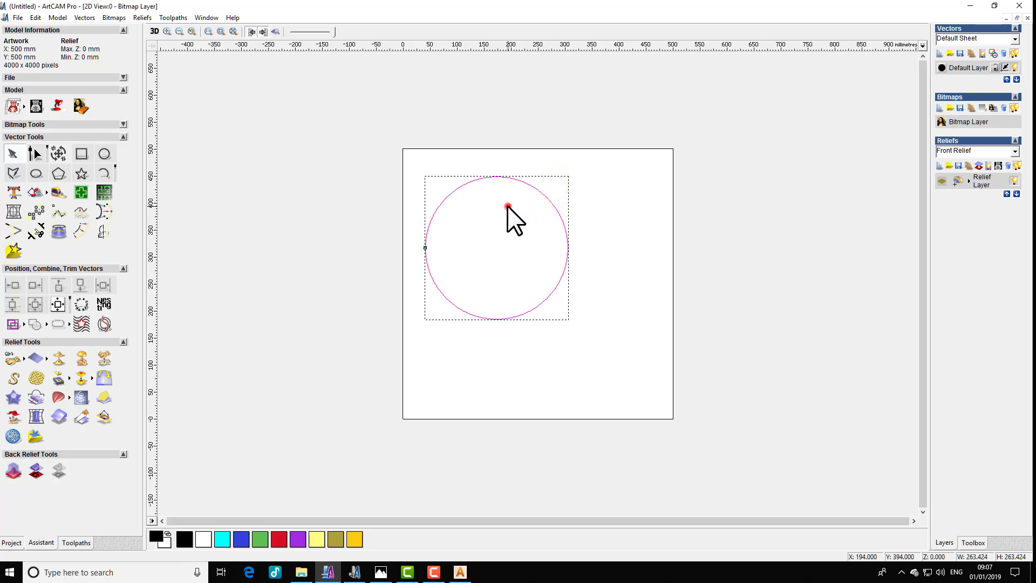
pyautogui.click(445, 195)
# Move and rotate the circle freehand with Transform Vectors so its centre sits at about X 193, Y 321.
pyautogui.click(34, 153)
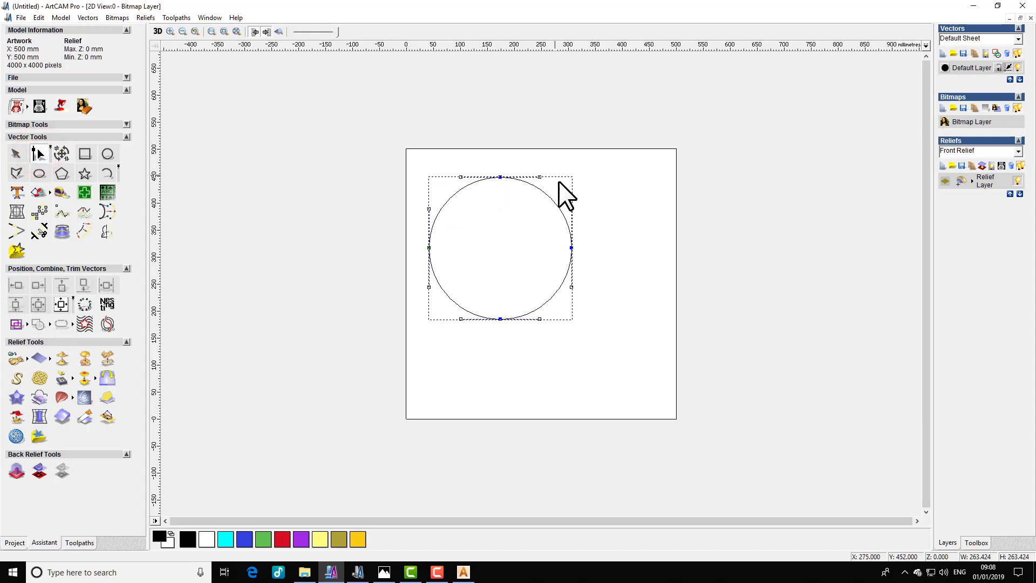
pyautogui.click(61, 155)
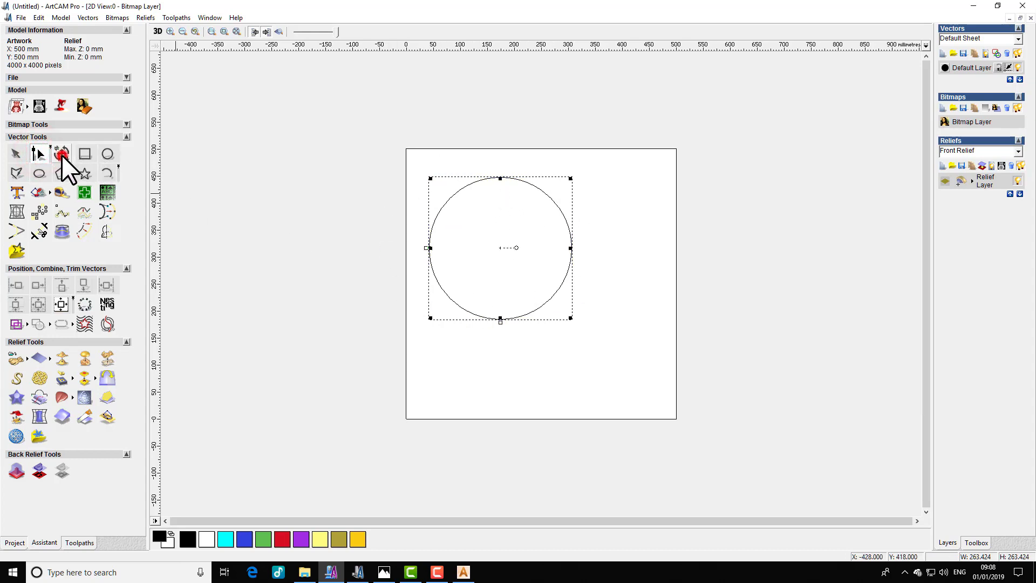
pyautogui.press('t')
pyautogui.press('t')
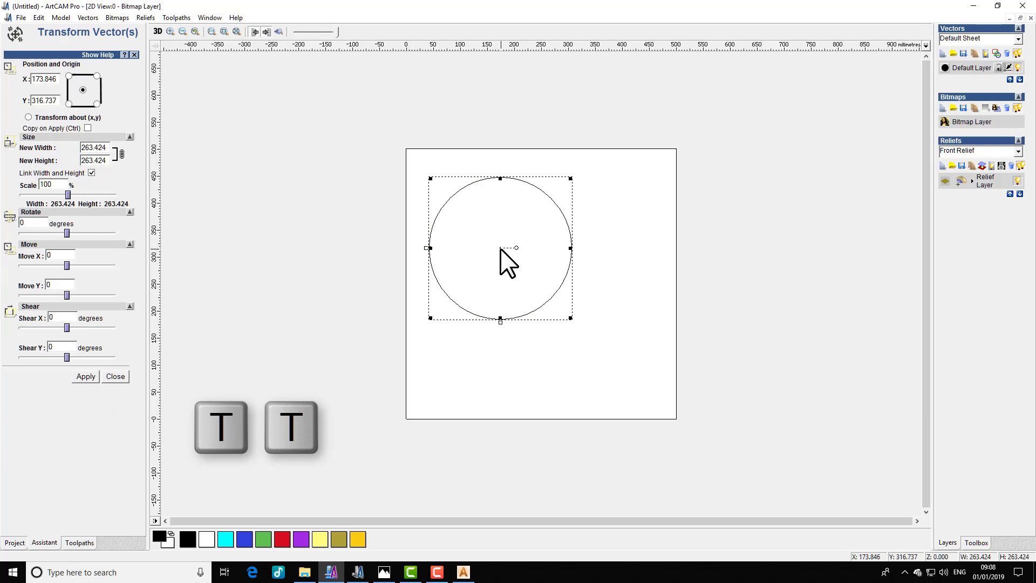
pyautogui.moveTo(500, 248); pyautogui.dragTo(523, 271)
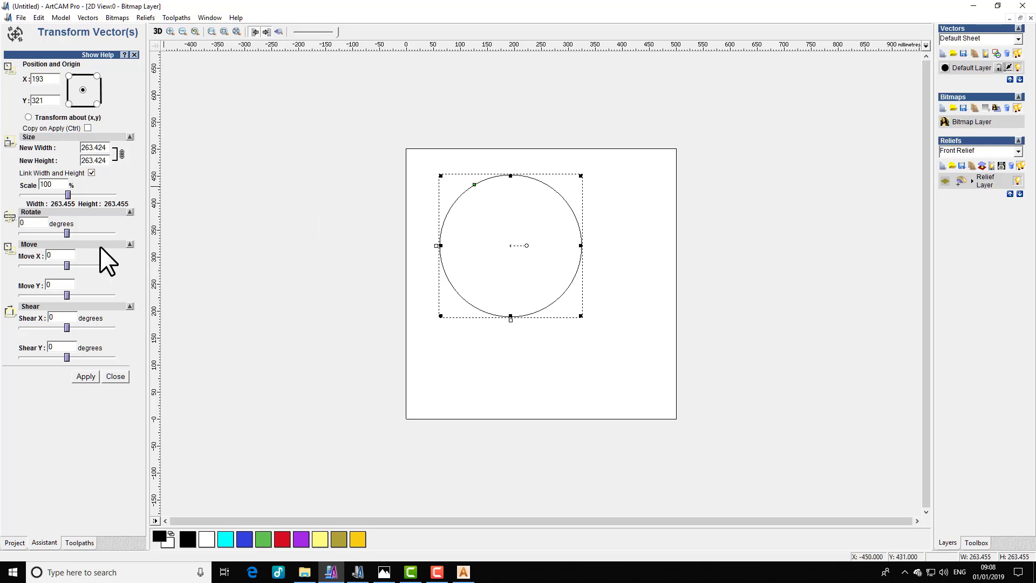
pyautogui.click(127, 376)
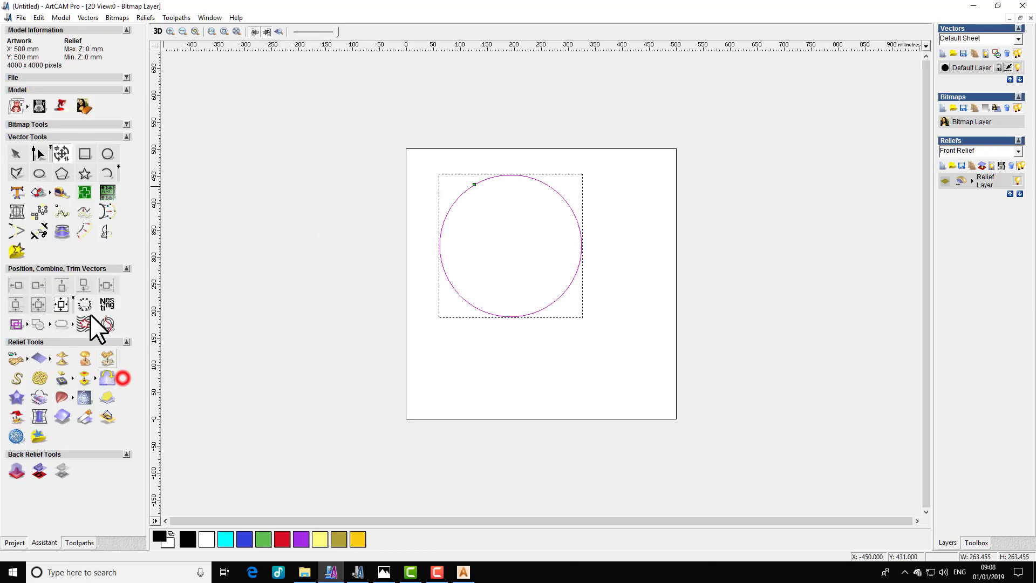
# Draw a rectangle about 73 mm wide and 86 mm high beside the circle, near the page's right edge.
pyautogui.click(79, 151)
pyautogui.moveTo(608, 227); pyautogui.dragTo(649, 274)
pyautogui.rightClick(659, 233)
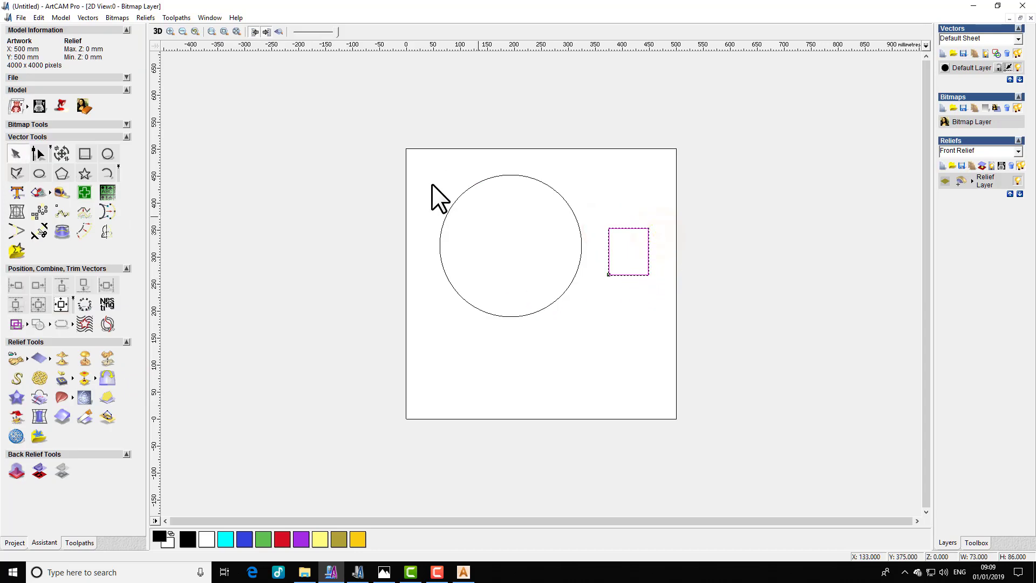
# Stretch the rectangle to about 135.5 by 171 mm with its transform handles and rotate it slightly about its centre.
pyautogui.click(61, 153)
pyautogui.click(645, 252)
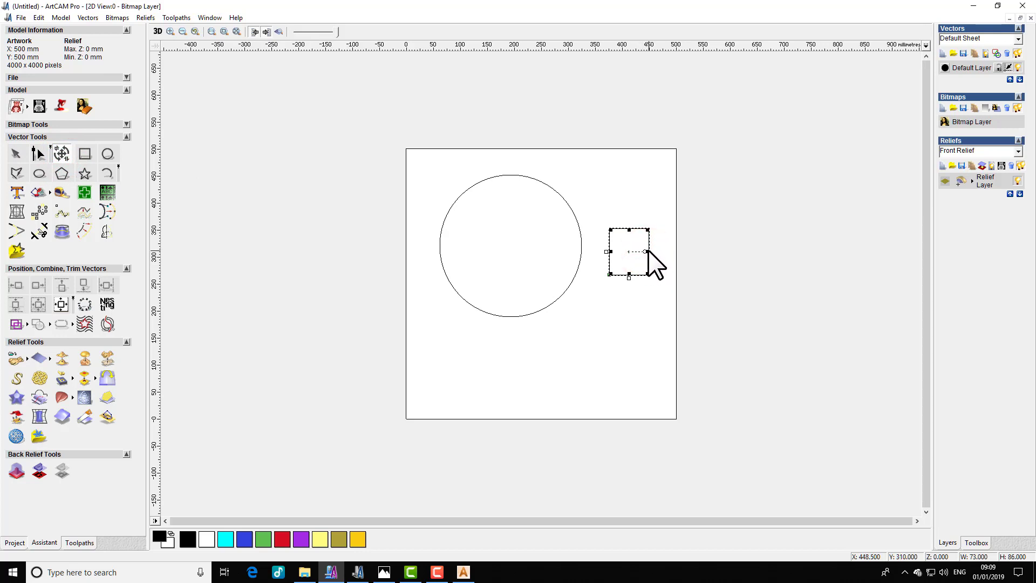
pyautogui.moveTo(648, 251); pyautogui.dragTo(681, 259)
pyautogui.moveTo(645, 229); pyautogui.dragTo(655, 183)
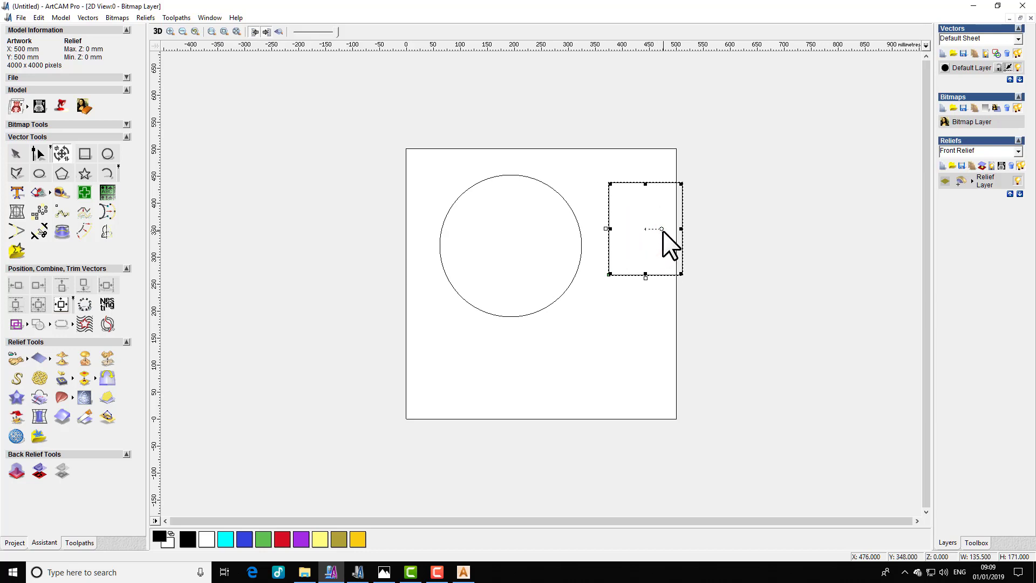
pyautogui.moveTo(663, 231); pyautogui.dragTo(627, 298)
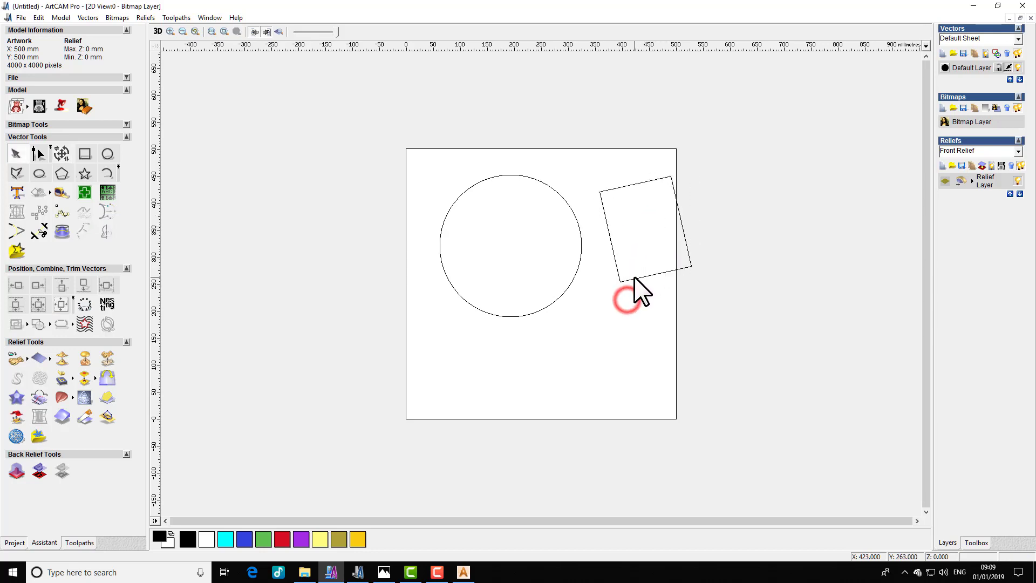
# Reshape the rotated rectangle in node editing by pulling its two upper corner nodes outward.
pyautogui.click(633, 276)
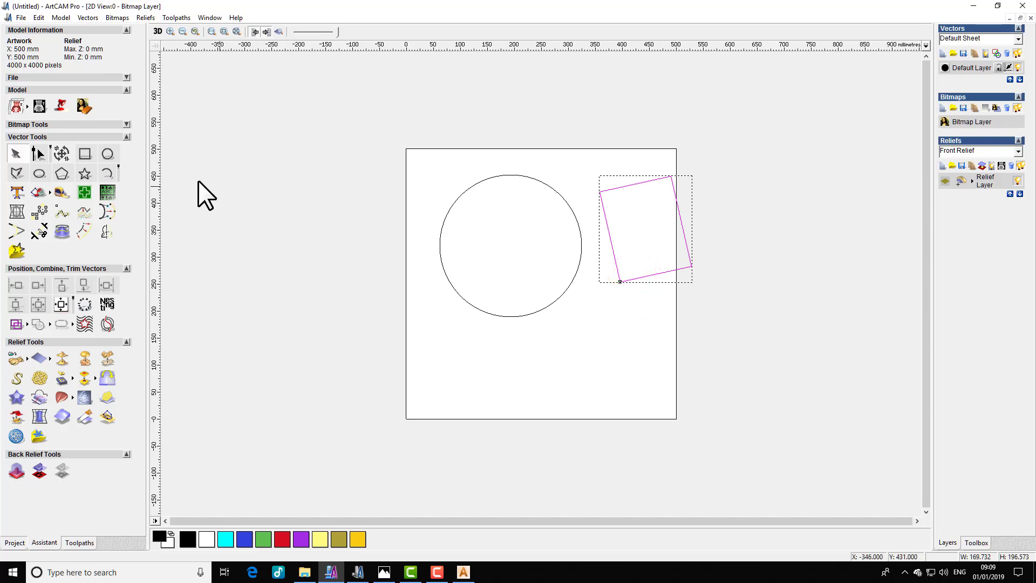
pyautogui.press('n')
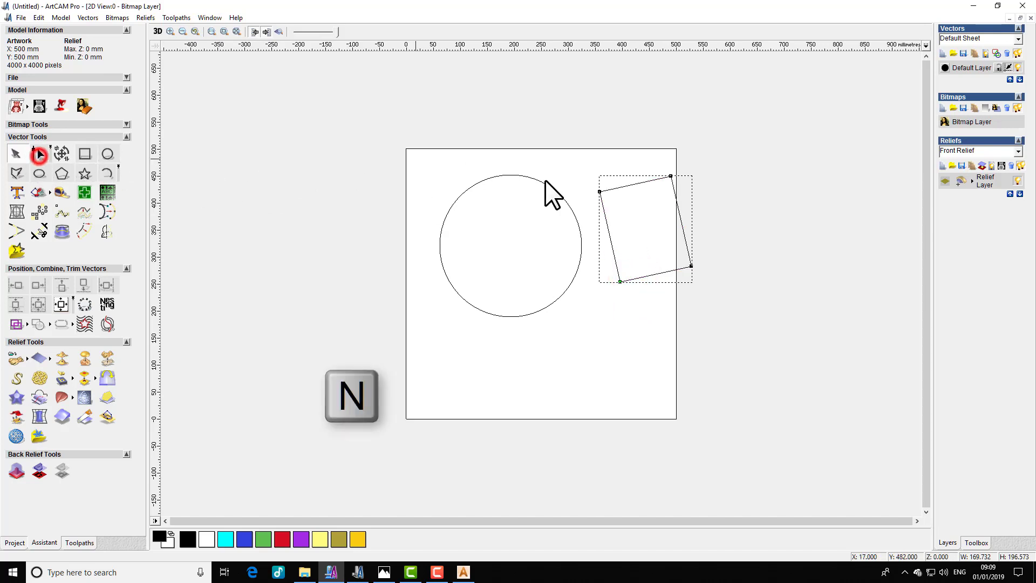
pyautogui.moveTo(598, 192); pyautogui.dragTo(567, 159)
pyautogui.click(670, 176)
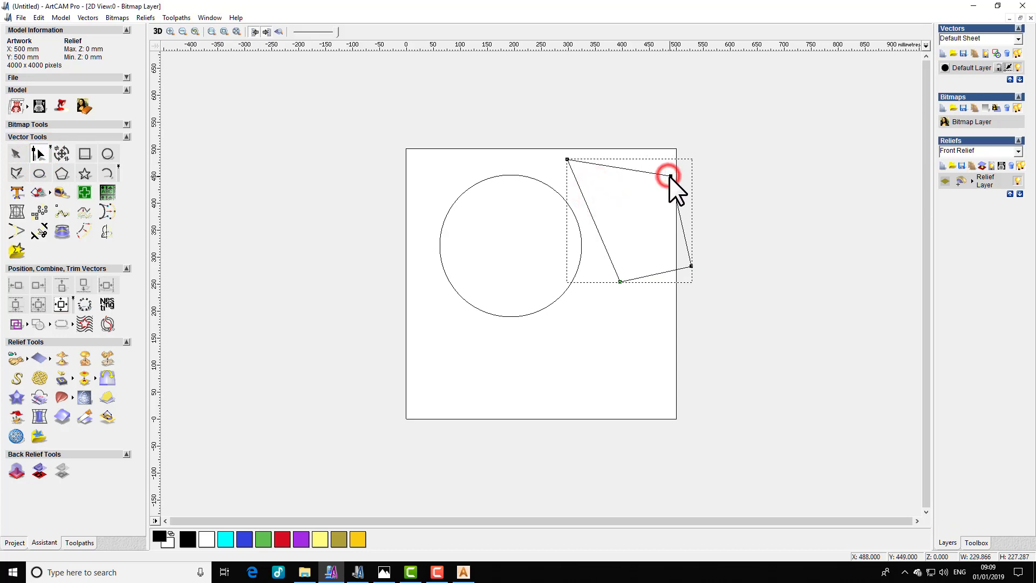
pyautogui.moveTo(670, 176); pyautogui.dragTo(680, 136)
pyautogui.click(654, 212)
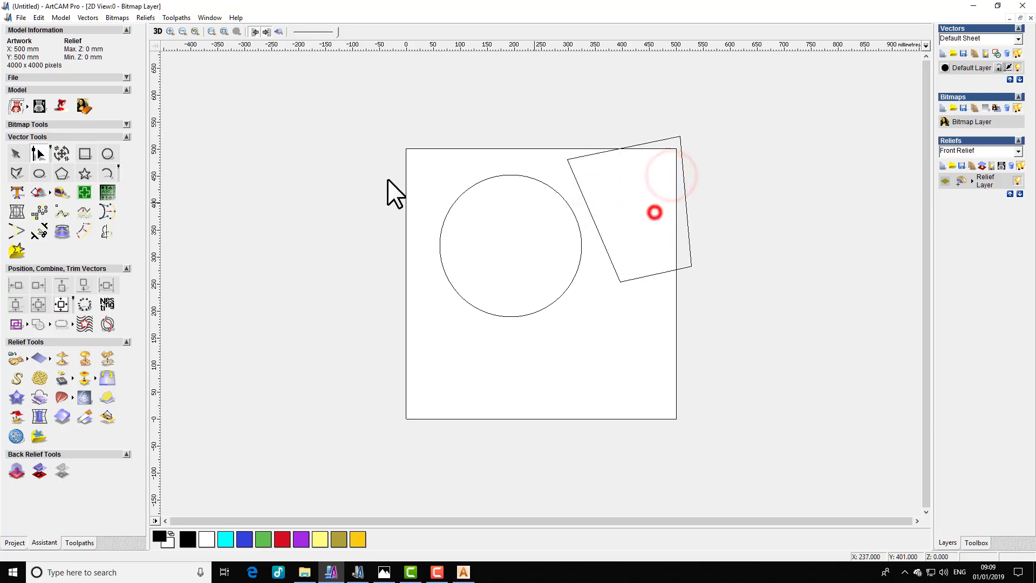
# Try to apply a new width of 50 mm in Transform Vectors with no vector selected.
pyautogui.click(63, 153)
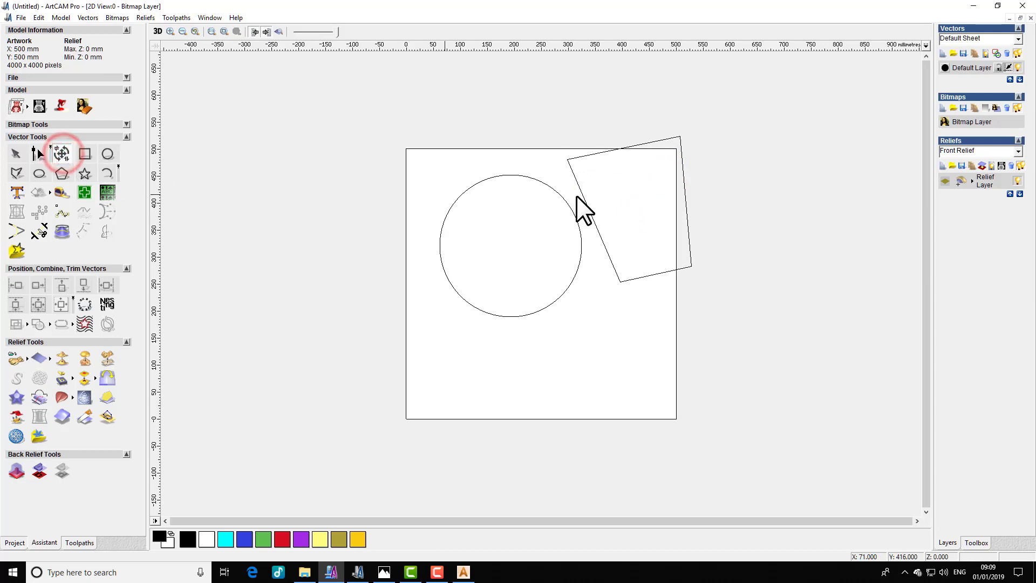
pyautogui.click(60, 153)
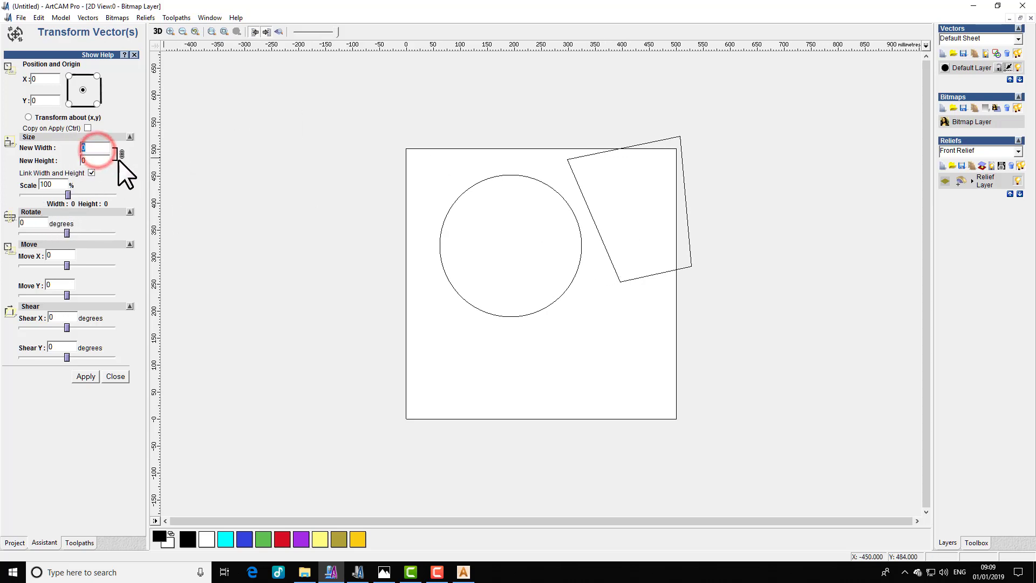
pyautogui.write('50')
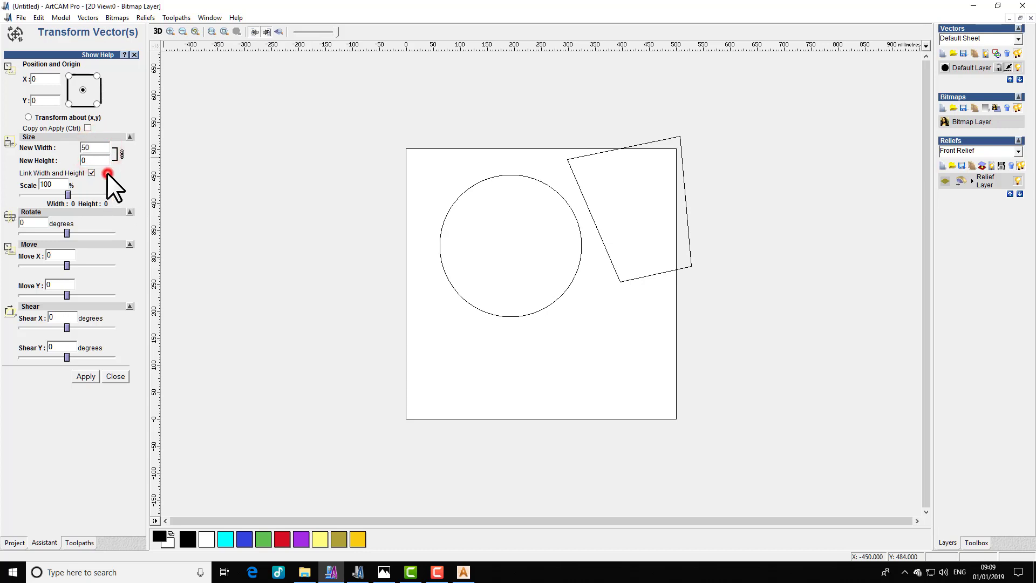
pyautogui.click(76, 229)
pyautogui.click(85, 375)
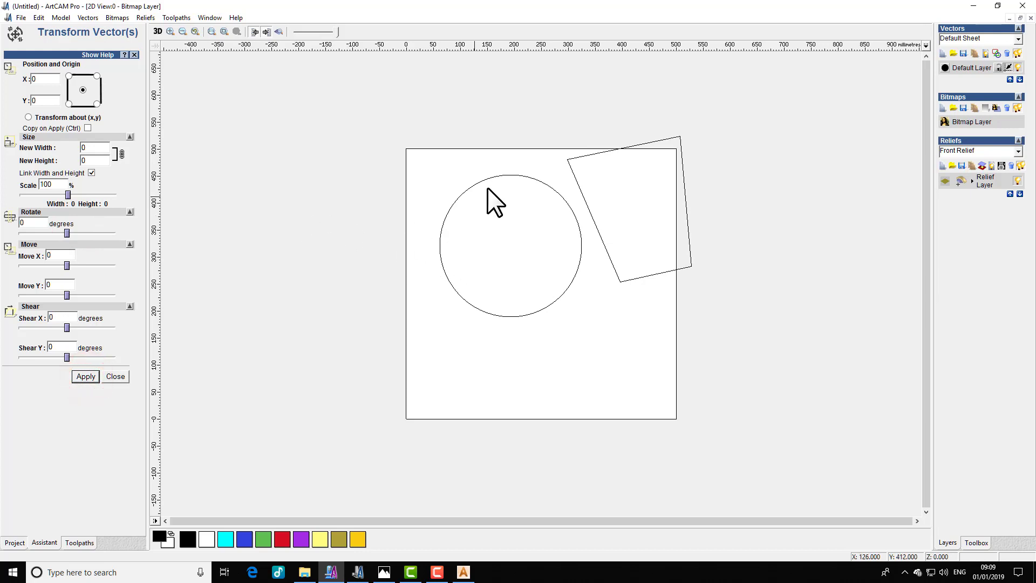
# Try a new width of 20 mm and a shift along X on the four-sided shape, and undo the transform.
pyautogui.click(590, 211)
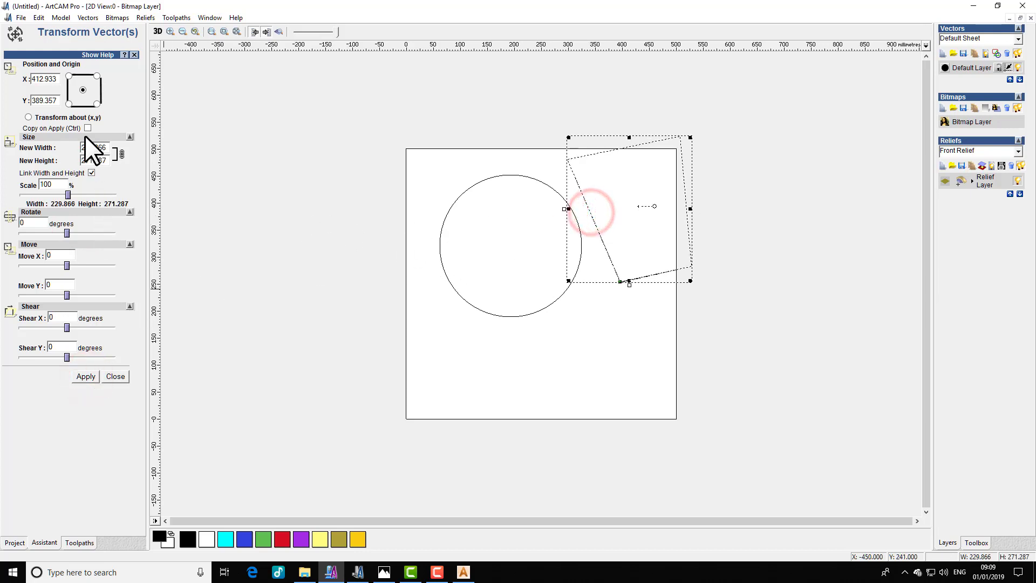
pyautogui.doubleClick(105, 149)
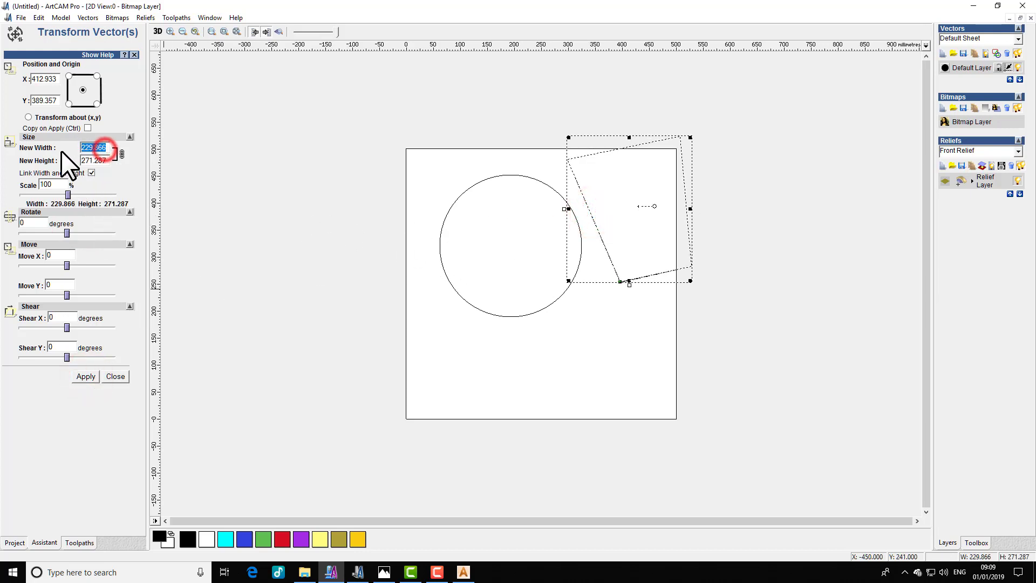
pyautogui.write('20')
pyautogui.click(107, 261)
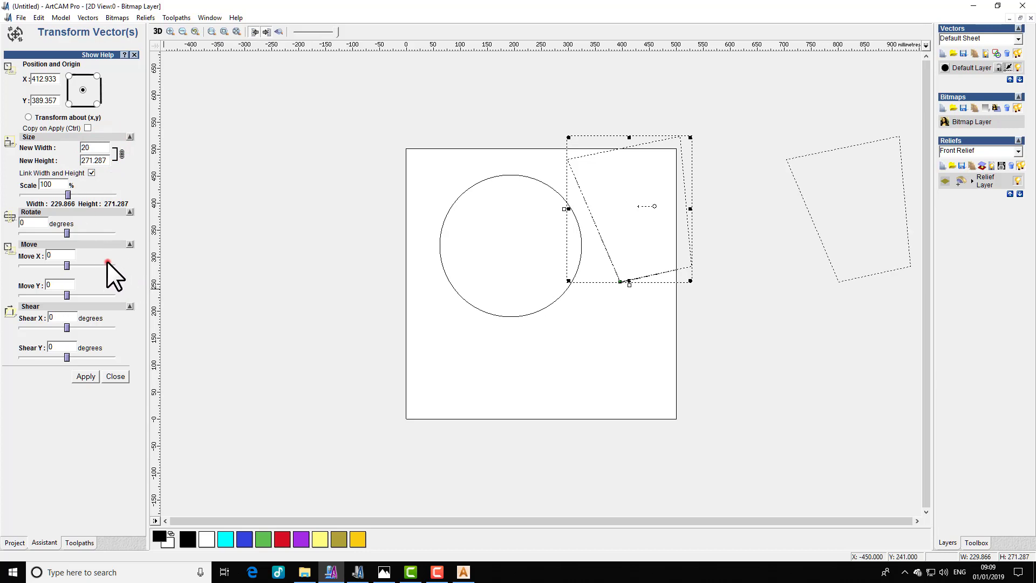
pyautogui.click(79, 381)
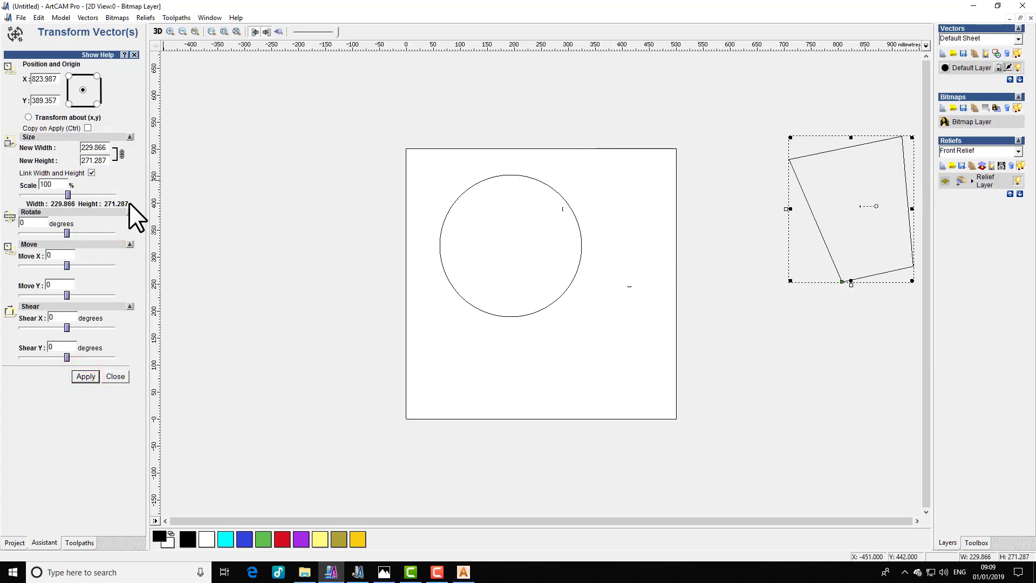
pyautogui.hotkey('ctrl', 'z')
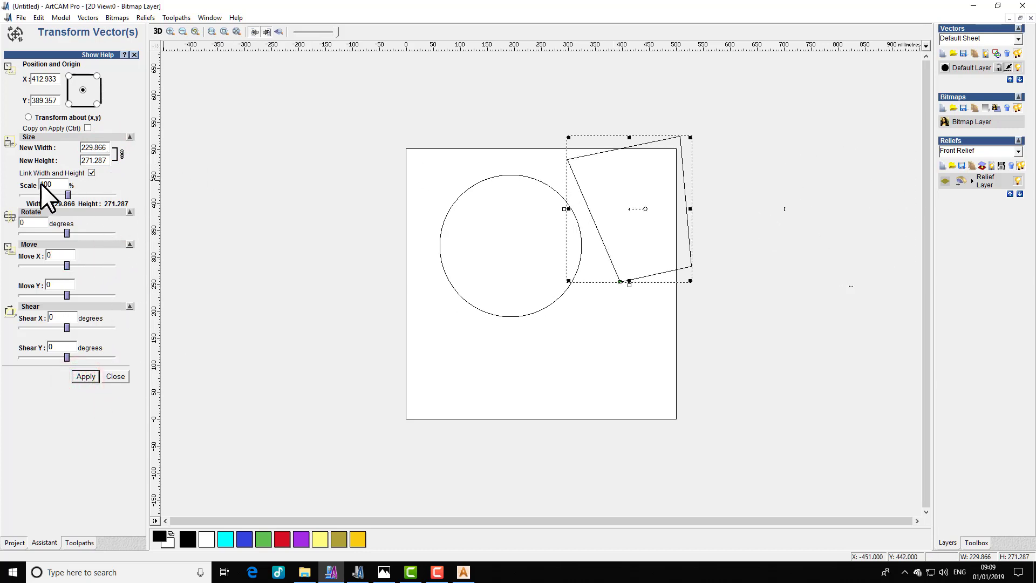
# Rotate the four-sided shape by 90 degrees, and turn it further freehand about its centre.
pyautogui.doubleClick(46, 218)
pyautogui.write('9')
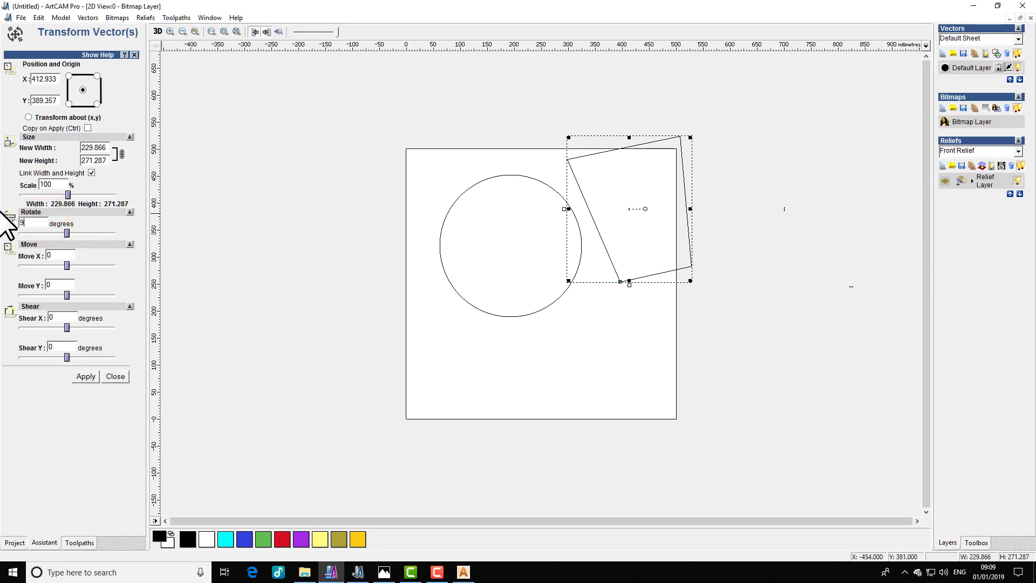
pyautogui.write('0')
pyautogui.click(86, 376)
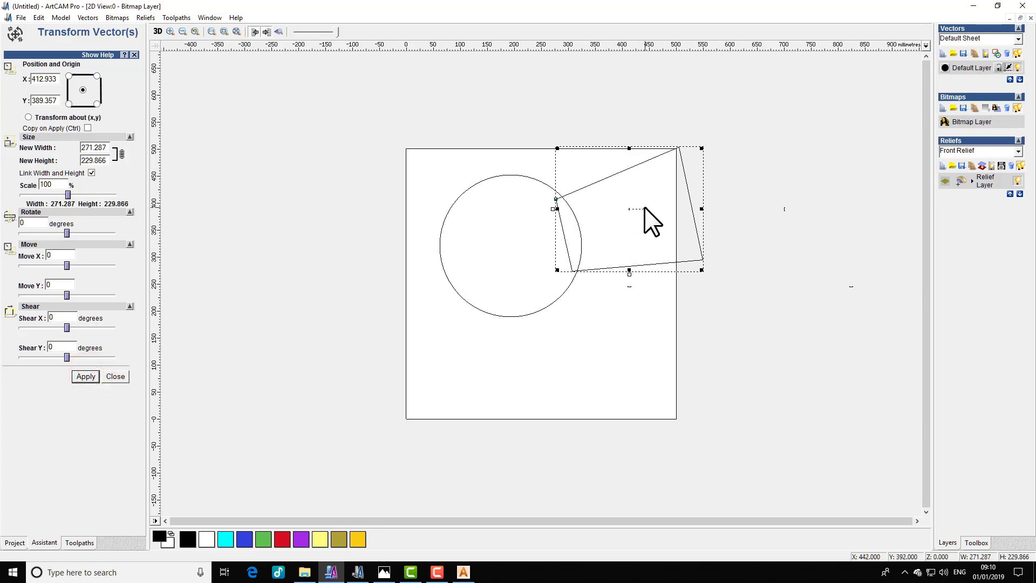
pyautogui.moveTo(645, 206); pyautogui.dragTo(628, 241)
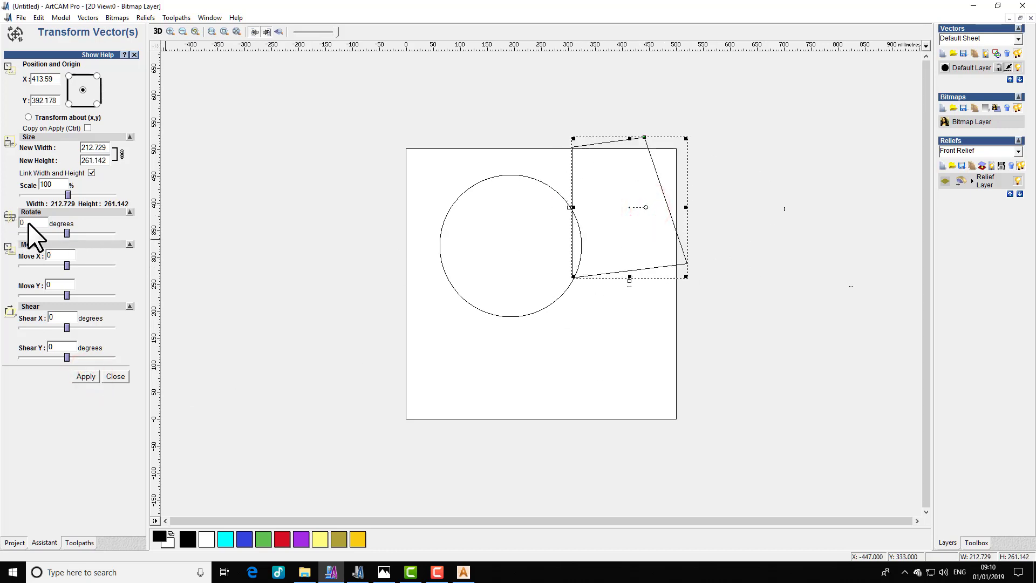
pyautogui.moveTo(648, 209); pyautogui.dragTo(646, 196)
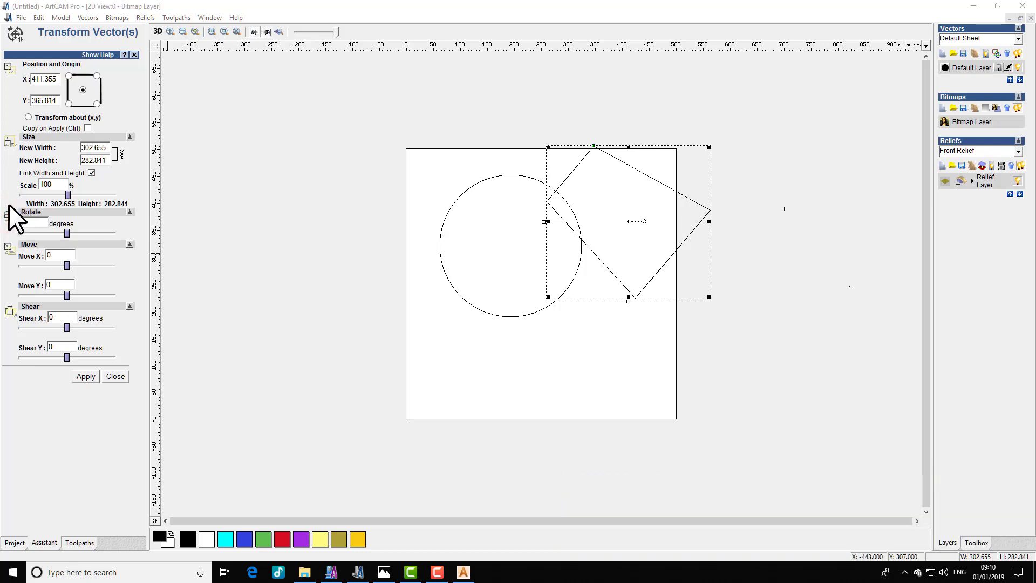
# Rotate the four-sided shape further freehand about its centre, and scale it to about 52 percent.
pyautogui.moveTo(5, 203); pyautogui.dragTo(74, 249)
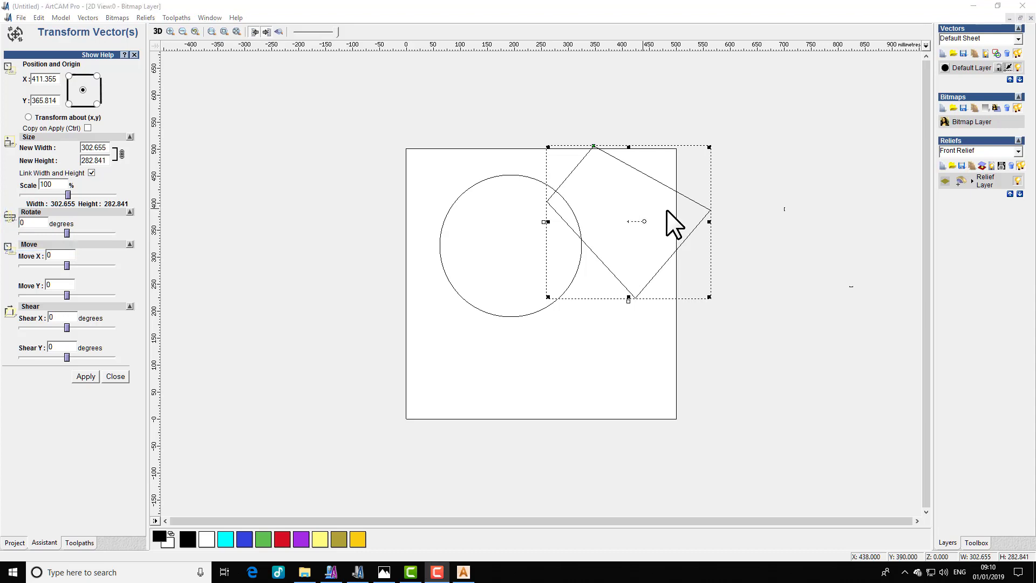
pyautogui.moveTo(645, 220); pyautogui.dragTo(635, 244)
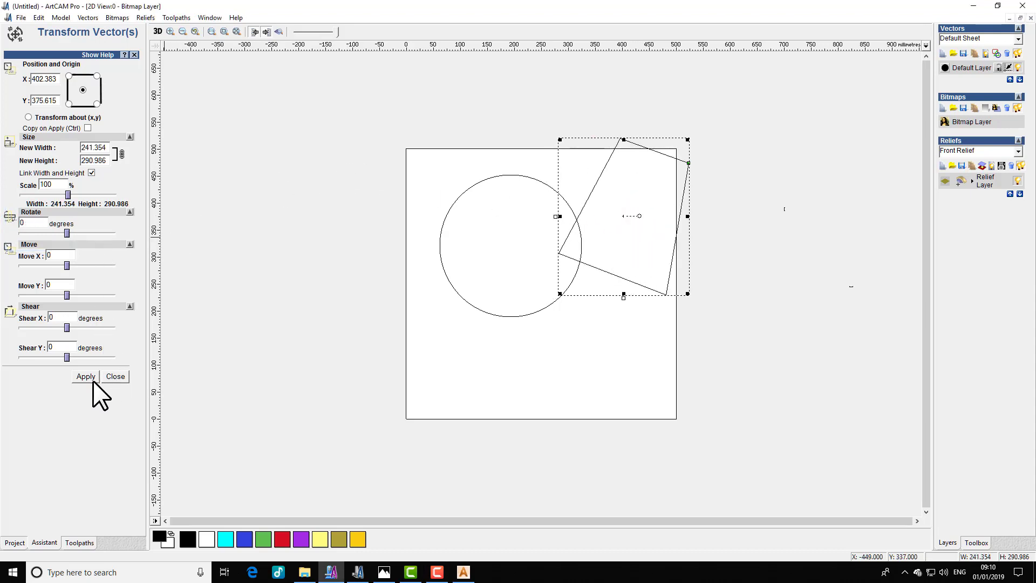
pyautogui.moveTo(63, 192); pyautogui.dragTo(35, 195)
pyautogui.moveTo(78, 195); pyautogui.dragTo(54, 198)
pyautogui.click(57, 195)
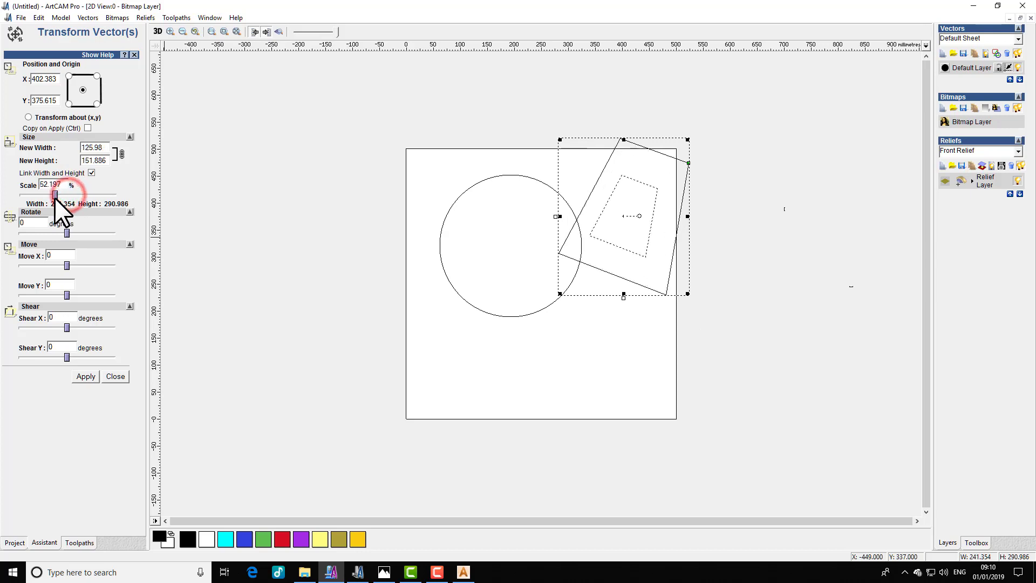
pyautogui.click(84, 376)
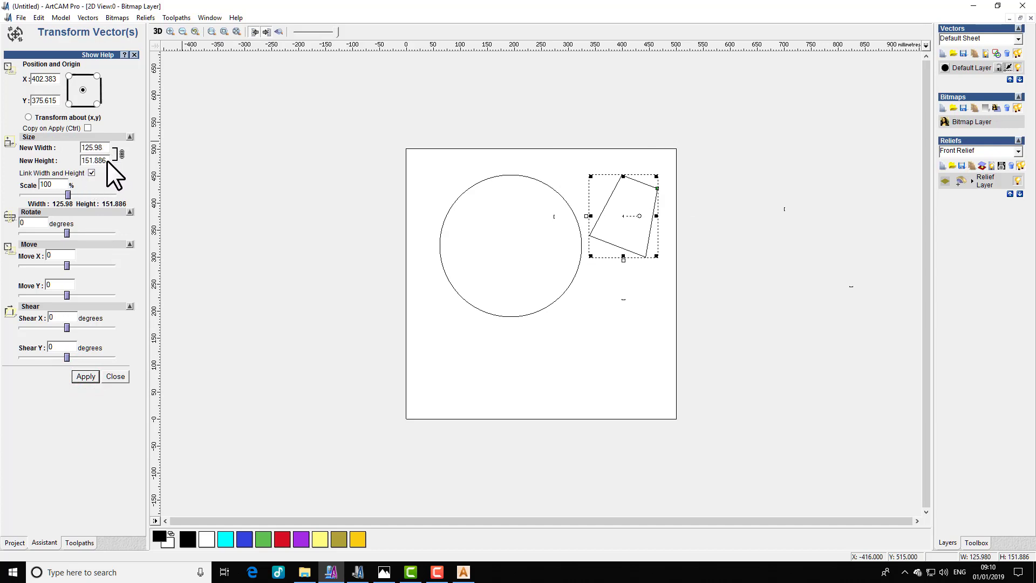
# Set the four-sided shape's height to 50 mm with linked width, and move it 50 mm along Y.
pyautogui.moveTo(107, 160); pyautogui.dragTo(82, 161)
pyautogui.click(86, 369)
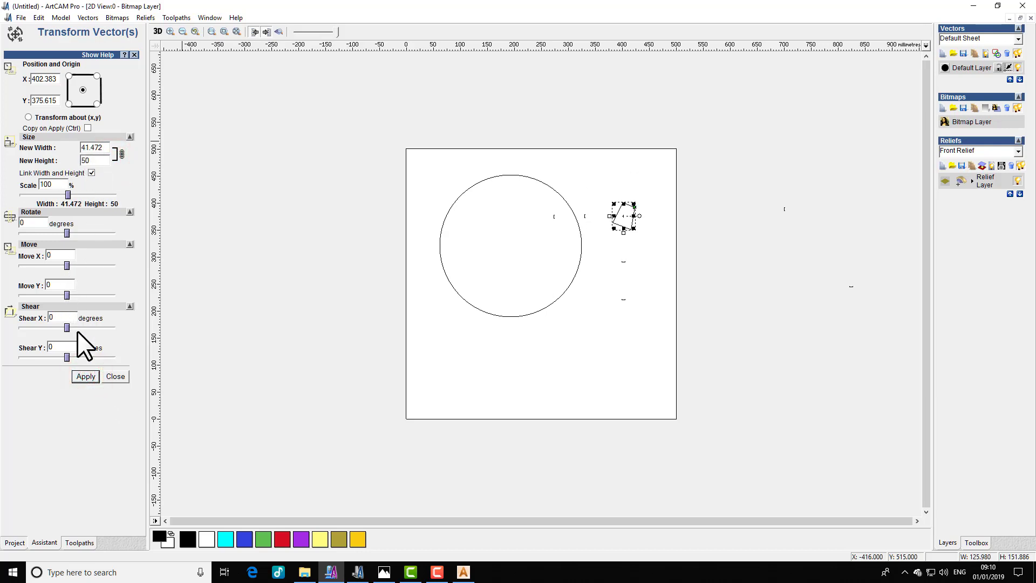
pyautogui.doubleClick(59, 285)
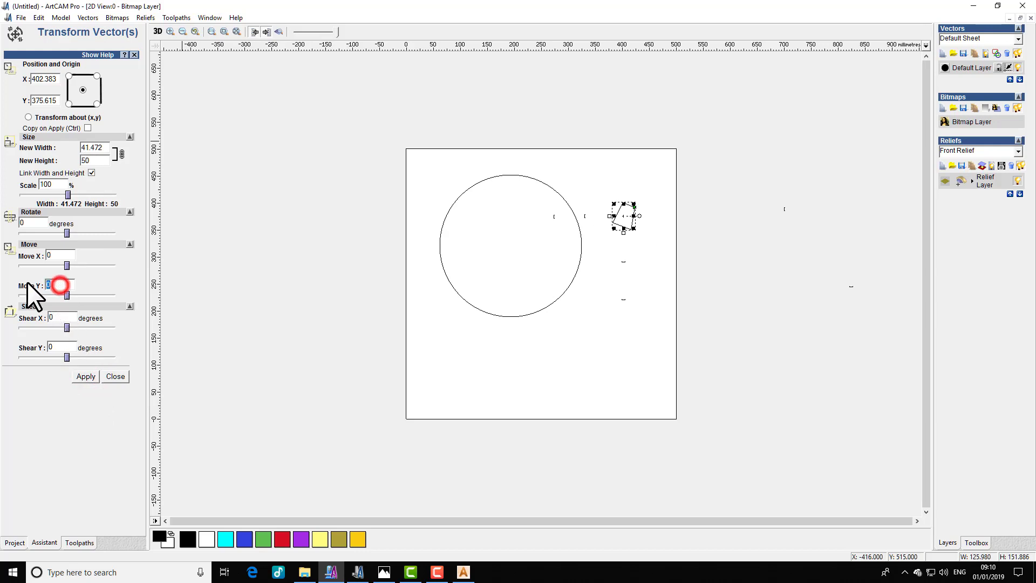
pyautogui.write('50')
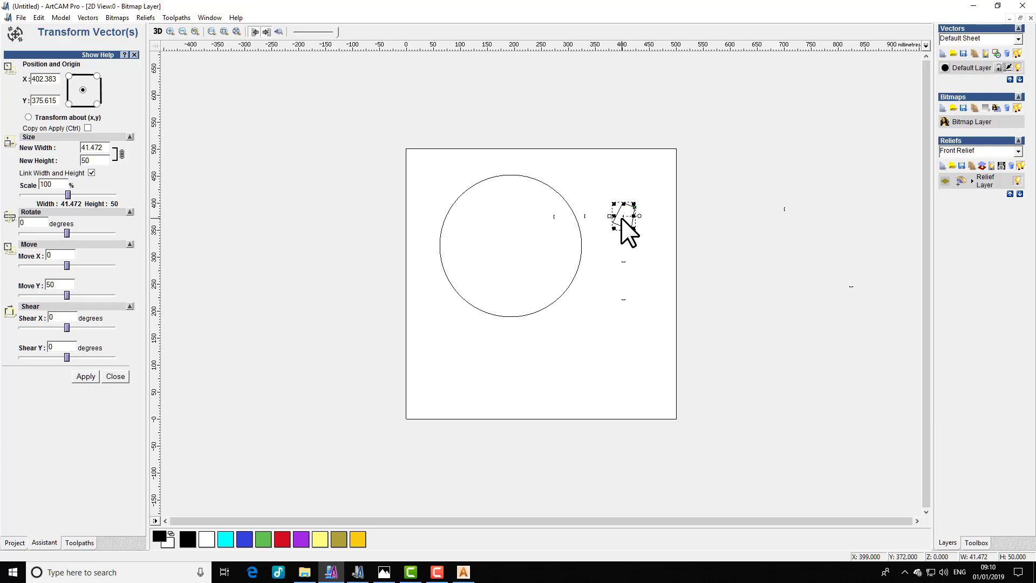
pyautogui.click(87, 378)
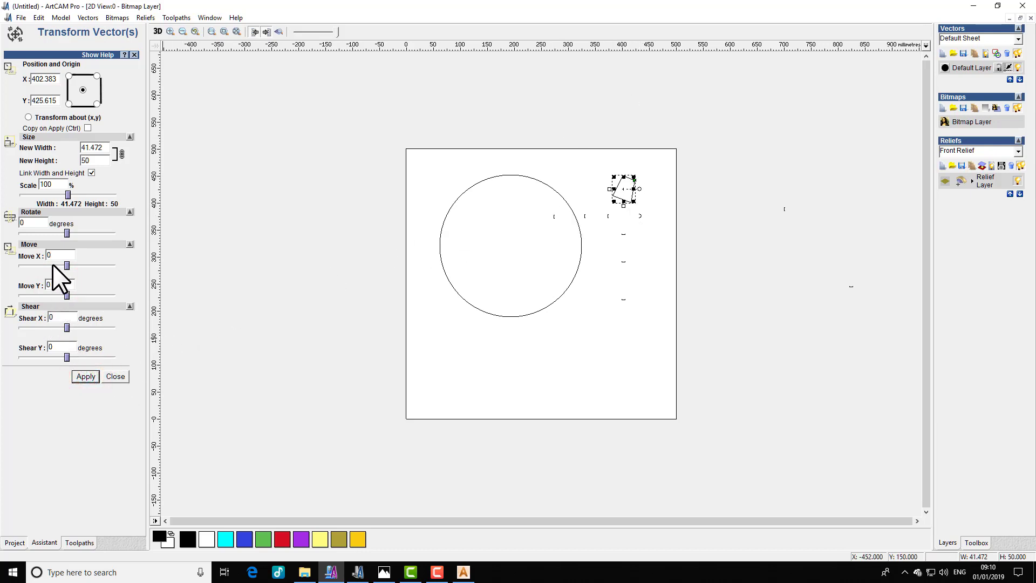
# Move the four-sided shape by -50 mm along Y and by 50 mm along X.
pyautogui.doubleClick(60, 285)
pyautogui.write('-50')
pyautogui.click(87, 377)
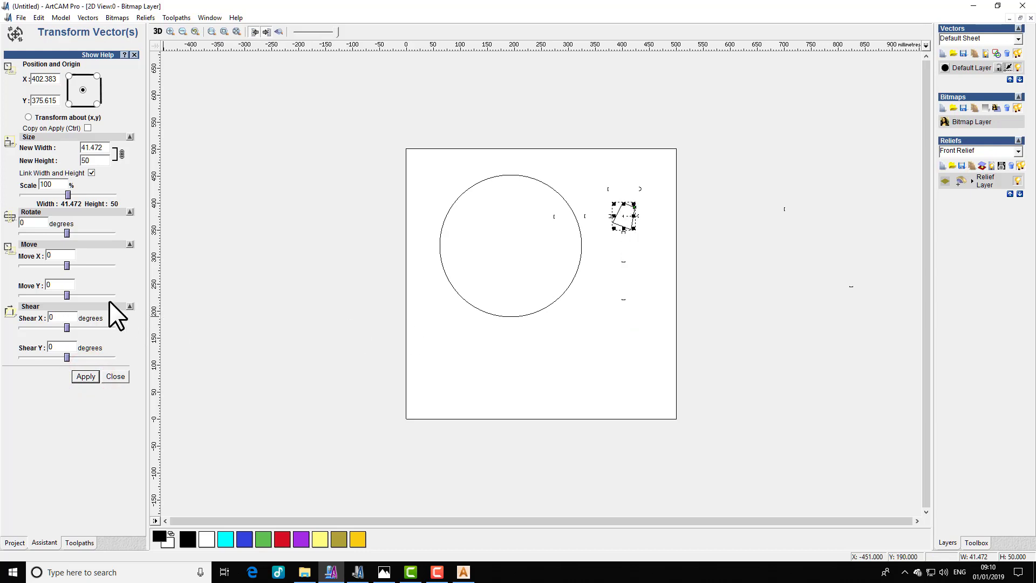
pyautogui.doubleClick(64, 252)
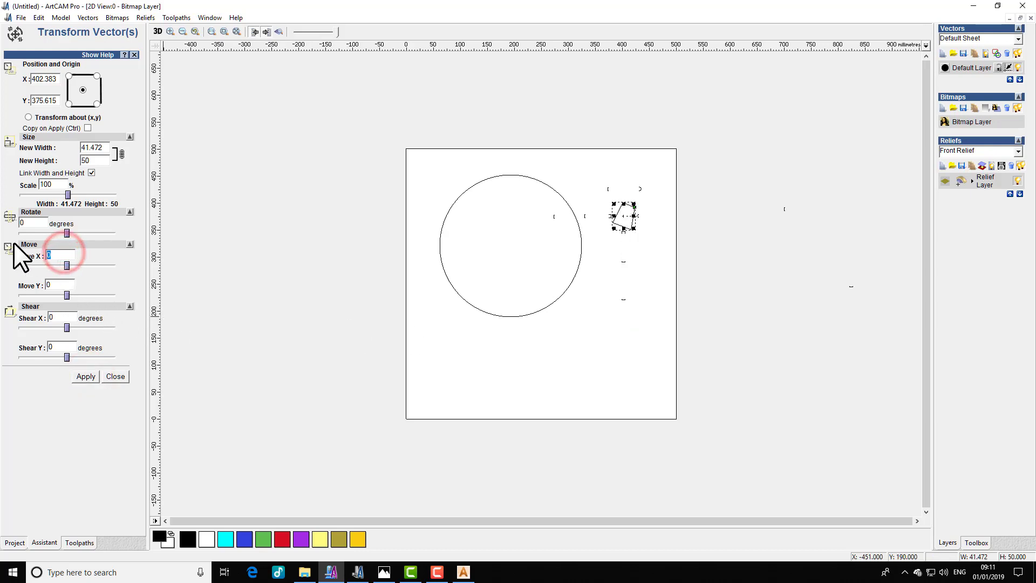
pyautogui.write('50')
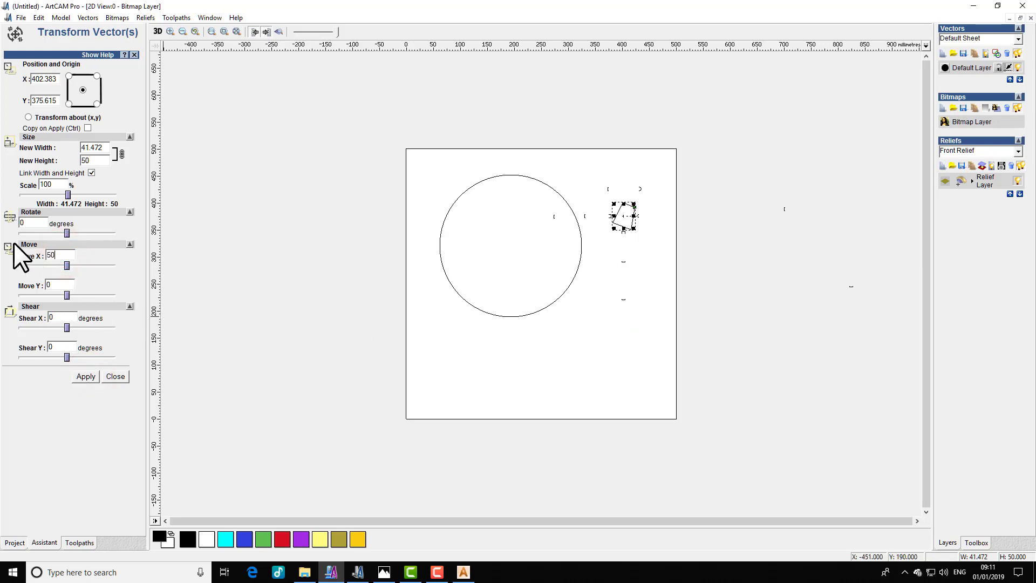
pyautogui.click(86, 376)
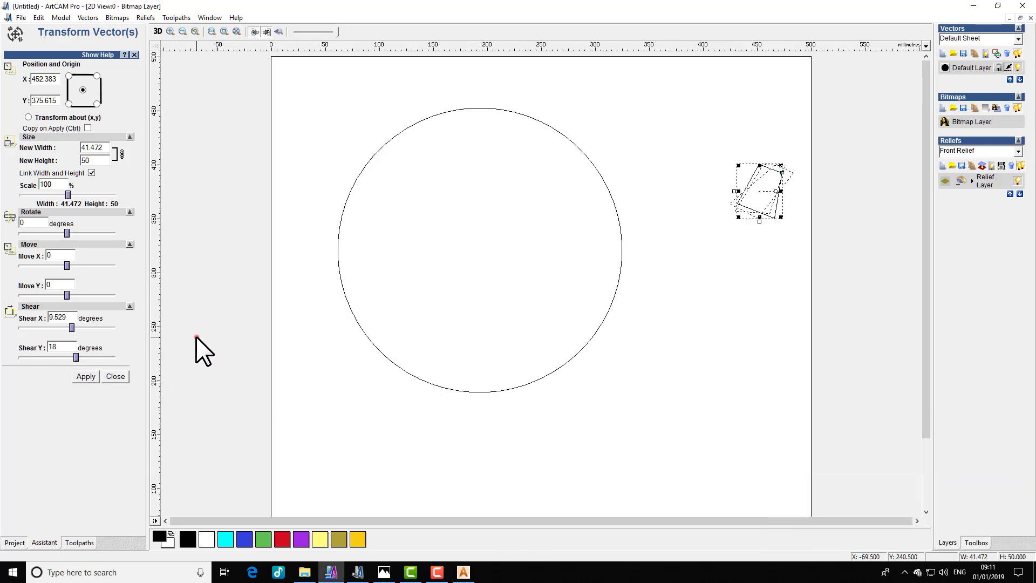
# Preview a shear of about 35 degrees in X and 20 degrees in Y on the four-sided shape without applying it.
pyautogui.click(196, 336)
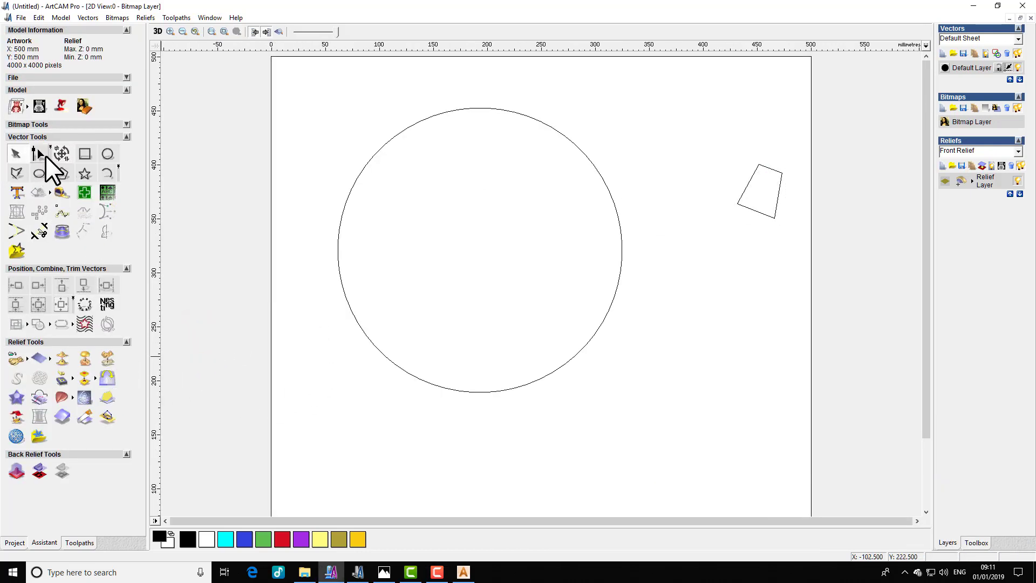
pyautogui.click(56, 153)
pyautogui.click(753, 186)
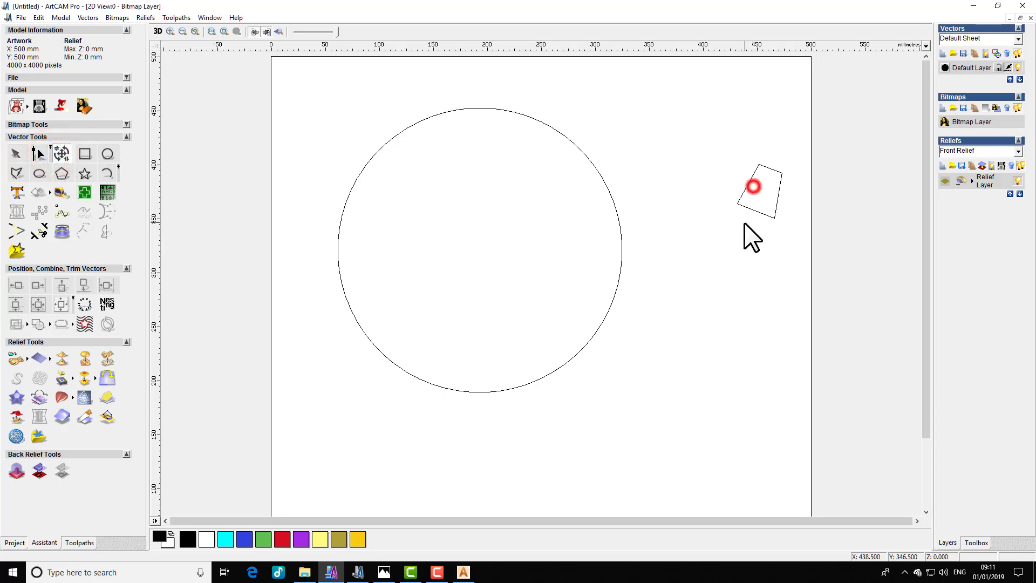
pyautogui.click(747, 207)
pyautogui.click(55, 155)
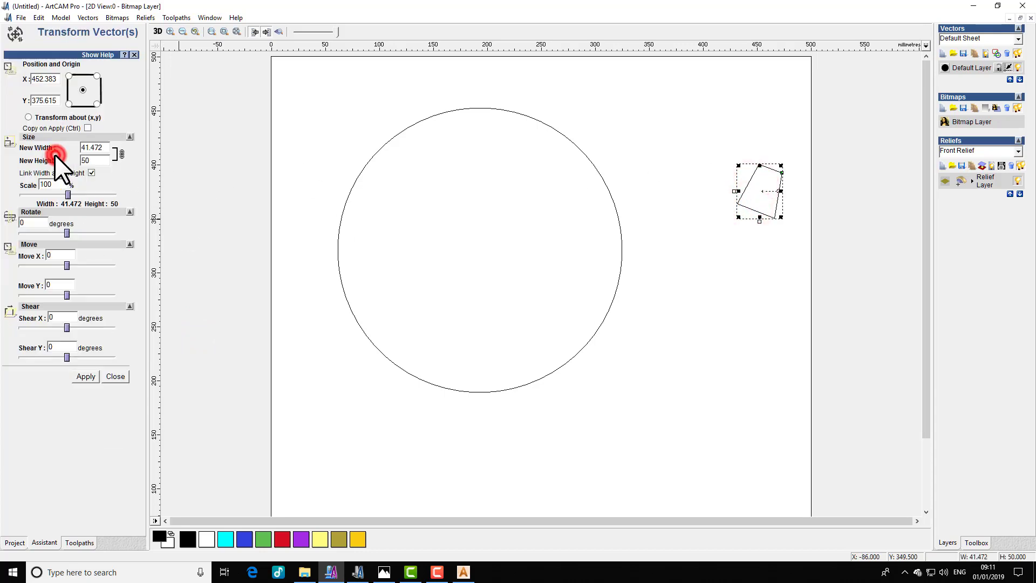
pyautogui.moveTo(67, 326)
pyautogui.mouseDown()
pyautogui.moveTo(48, 326)
pyautogui.moveTo(72, 329)
pyautogui.moveTo(60, 328)
pyautogui.mouseUp()
pyautogui.click(62, 328)
pyautogui.moveTo(67, 357)
pyautogui.mouseDown()
pyautogui.moveTo(43, 355)
pyautogui.moveTo(83, 354)
pyautogui.moveTo(70, 355)
pyautogui.mouseUp()
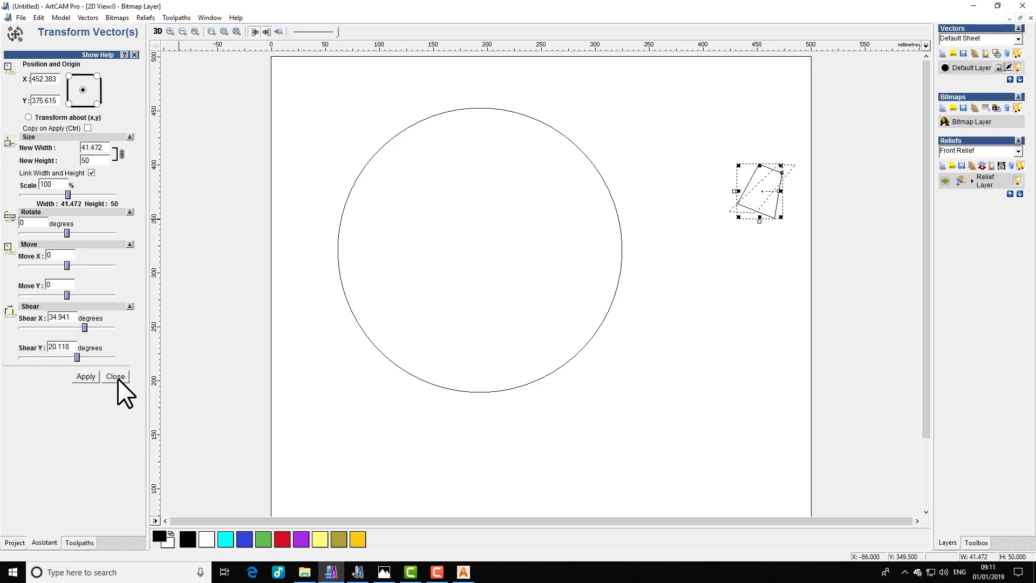
pyautogui.click(115, 376)
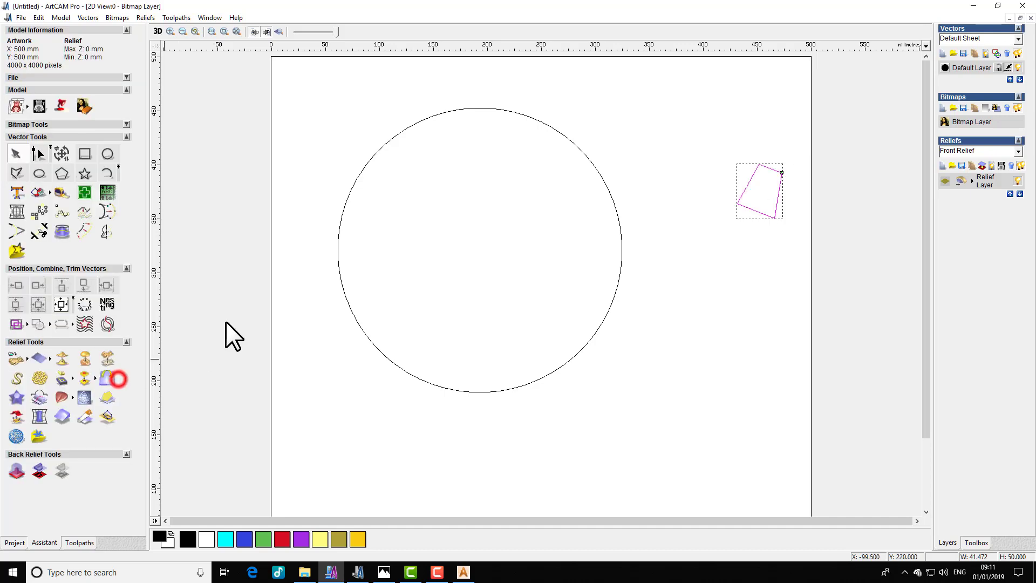
# Draw a horizontal polyline about 52 mm long near the upper-left corner of the model, beside the circle.
pyautogui.click(16, 173)
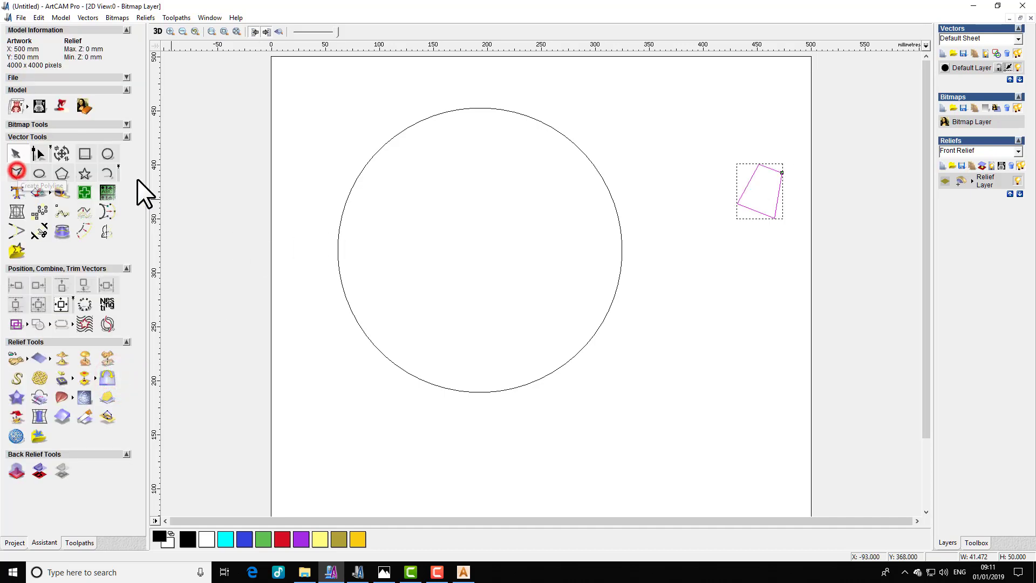
pyautogui.click(290, 132)
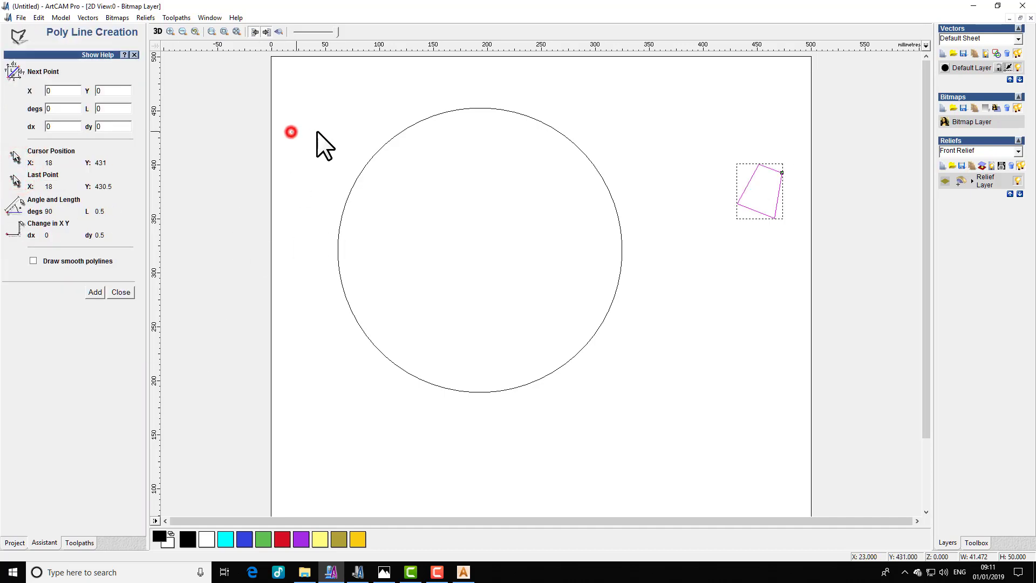
pyautogui.click(347, 131)
pyautogui.rightClick(374, 112)
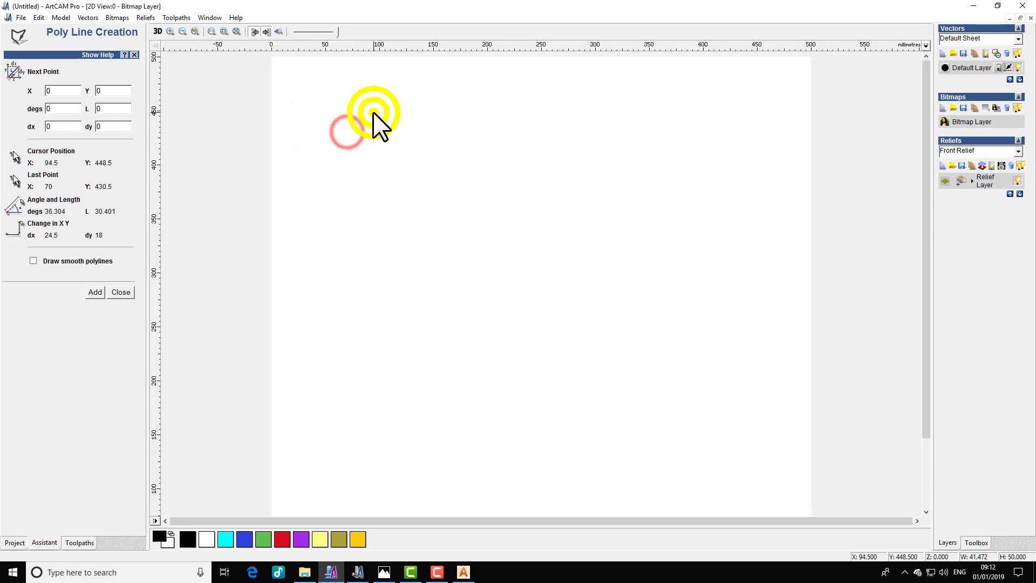
pyautogui.click(337, 132)
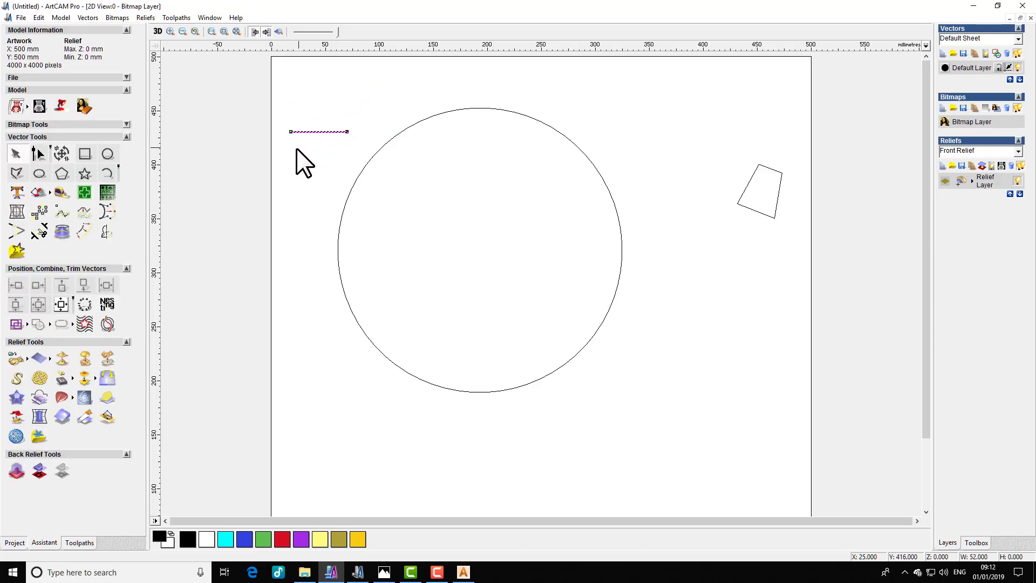
# Set the horizontal line's width to 20 mm with Transform Vectors.
pyautogui.click(60, 152)
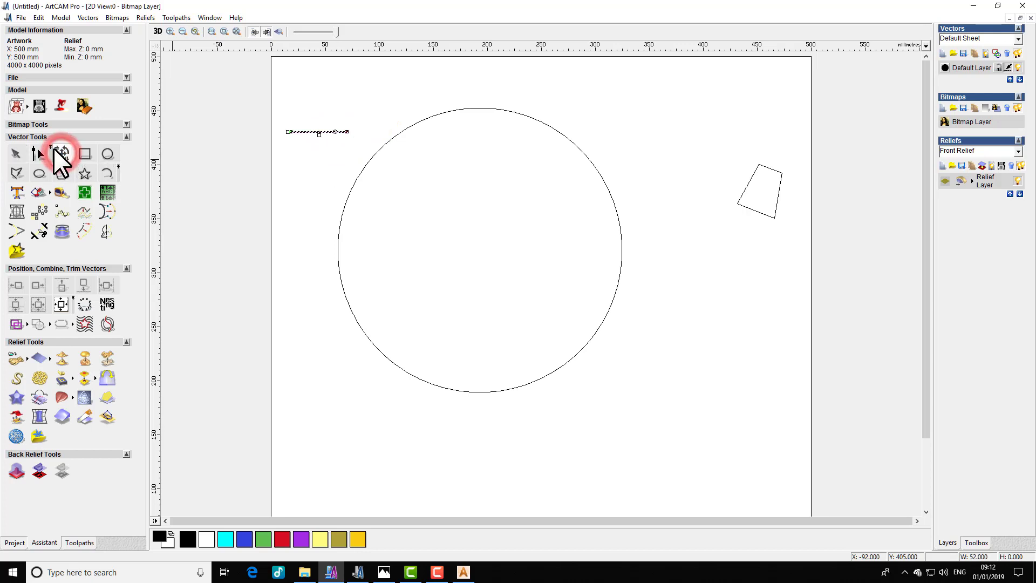
pyautogui.press('t')
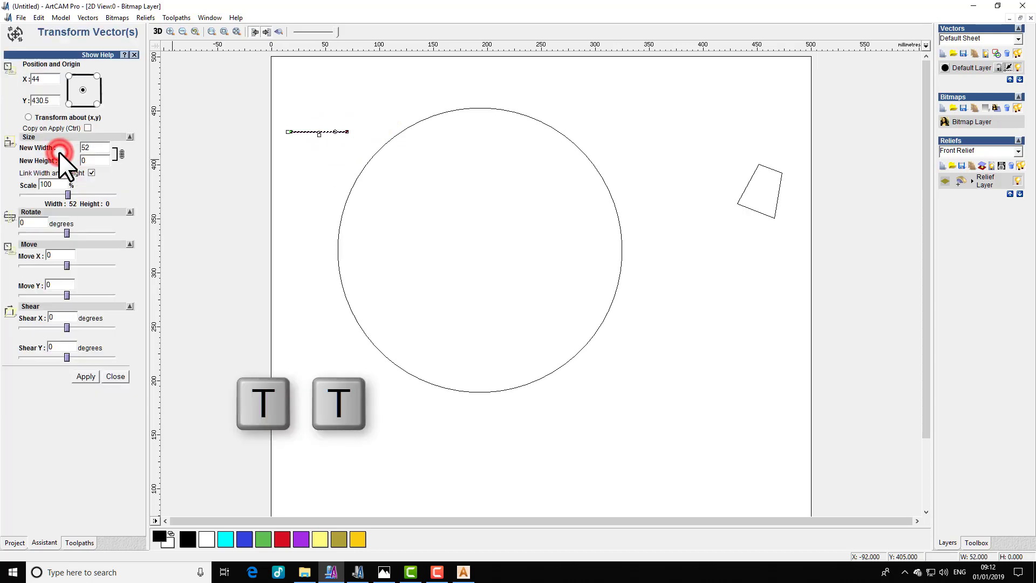
pyautogui.click(86, 147)
pyautogui.moveTo(87, 147); pyautogui.dragTo(70, 147)
pyautogui.write('2')
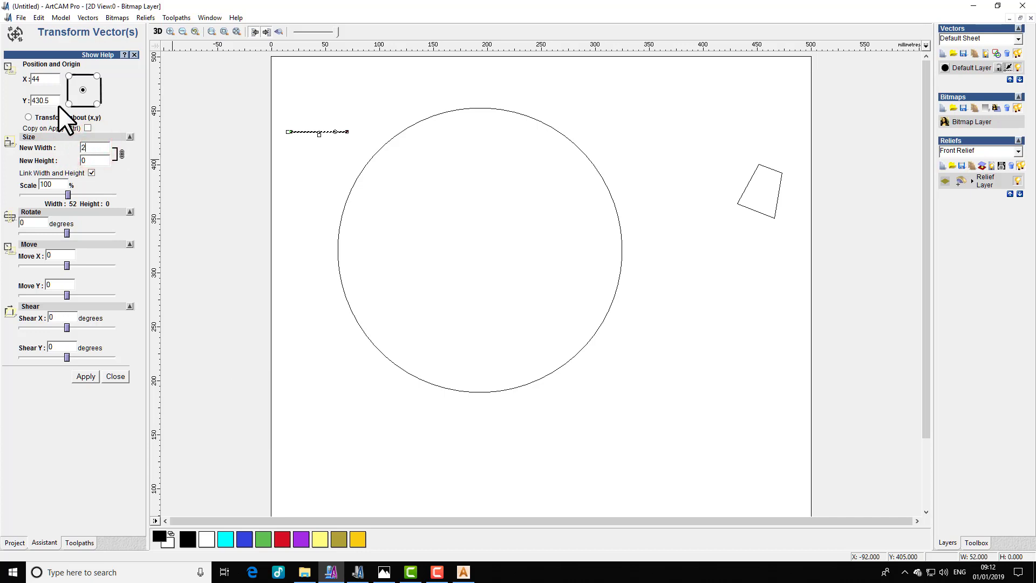
pyautogui.write('0')
pyautogui.click(85, 376)
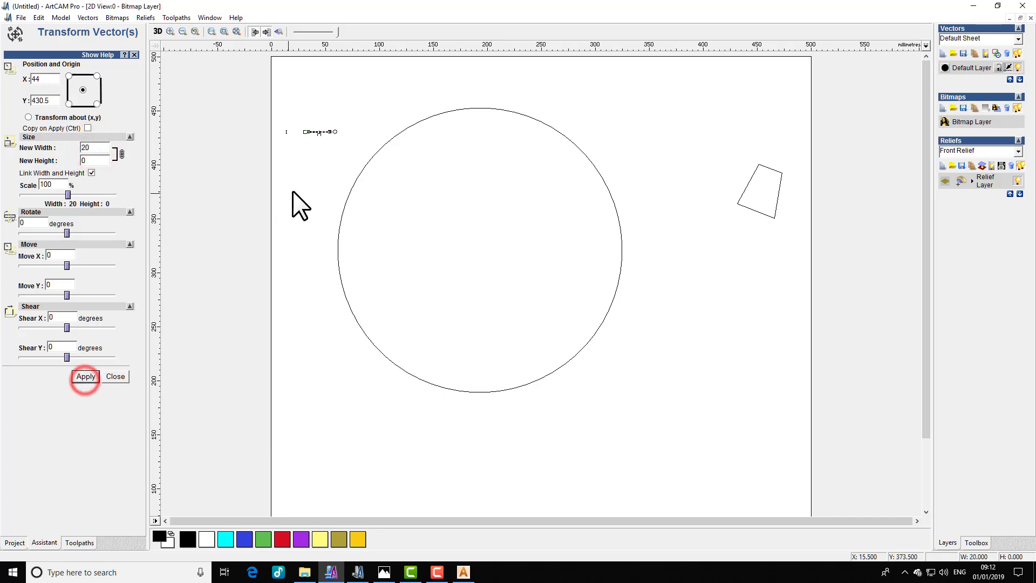
# Reselect the shortened line, open its numeric transform settings again and close them unchanged.
pyautogui.click(307, 182)
pyautogui.click(318, 131)
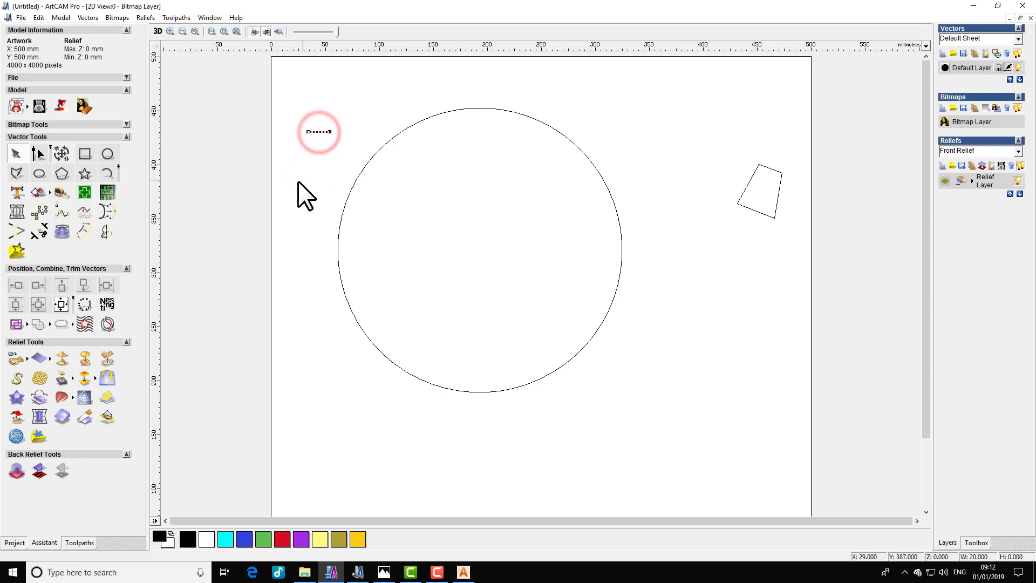
pyautogui.click(292, 121)
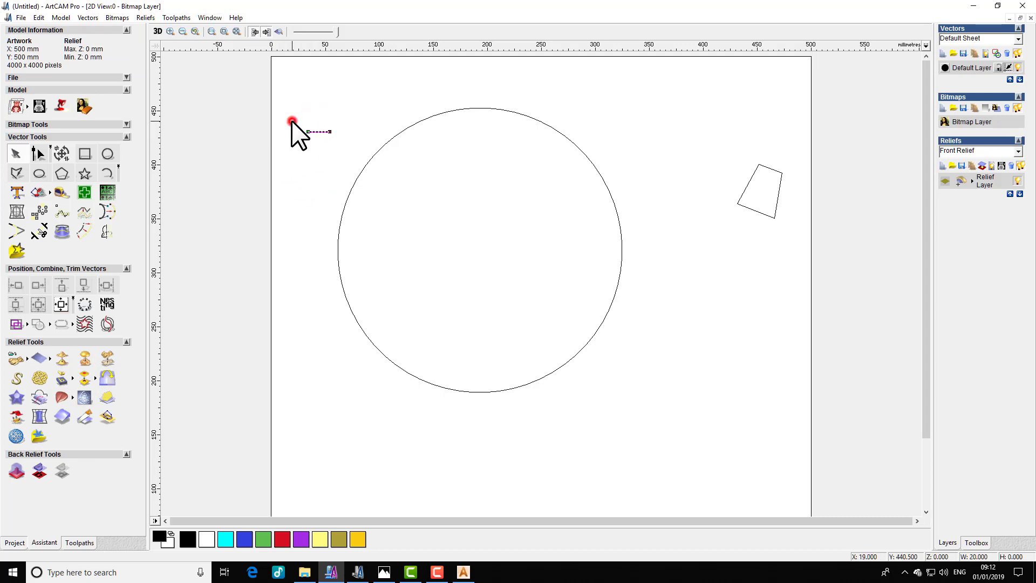
pyautogui.press('t')
pyautogui.press('t')
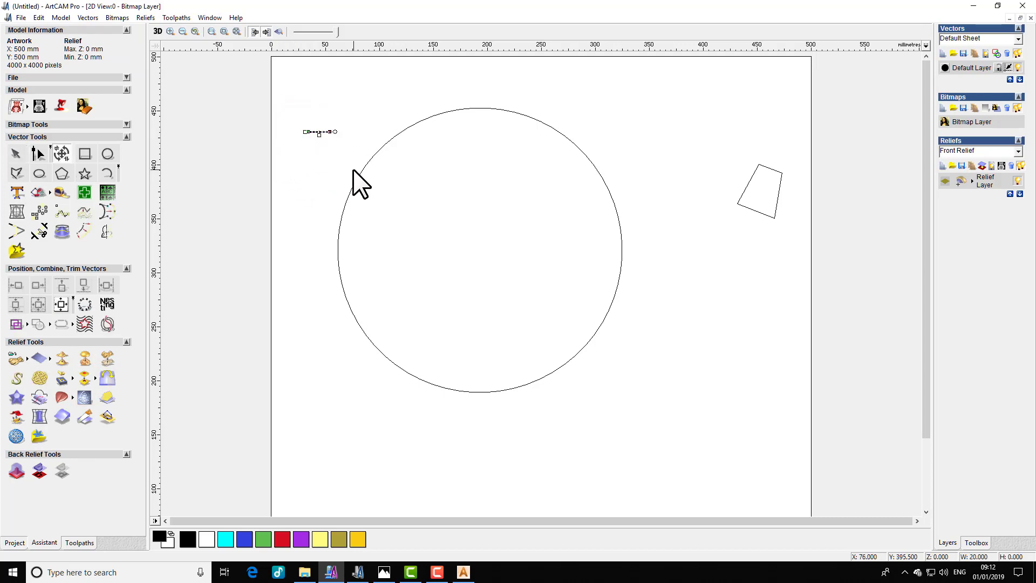
pyautogui.click(115, 376)
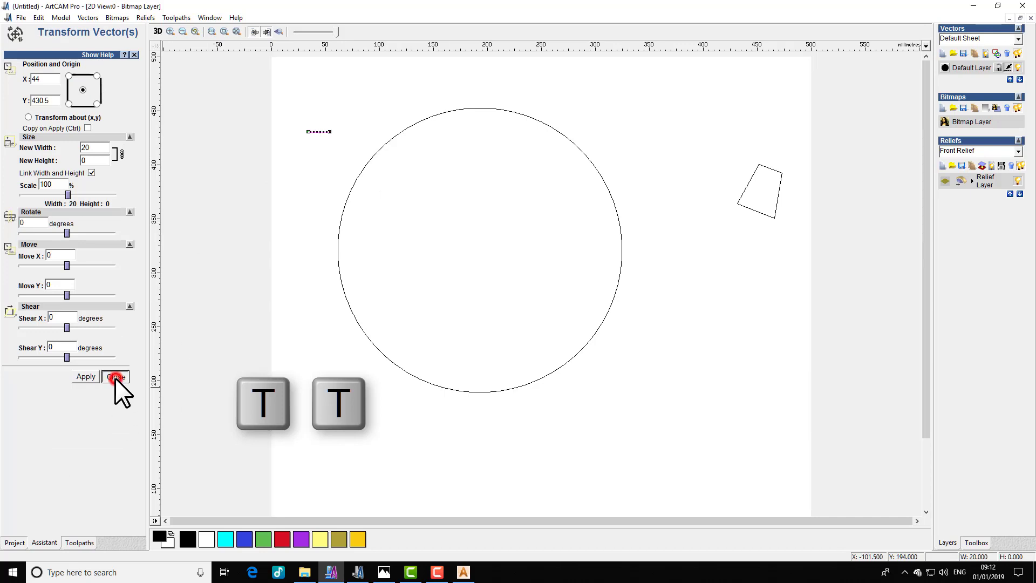
# Switch to ArtCAM Jewelsmith, show the 2D view and select the rectangle.
pyautogui.click(357, 573)
pyautogui.scroll(2, 237, 219)
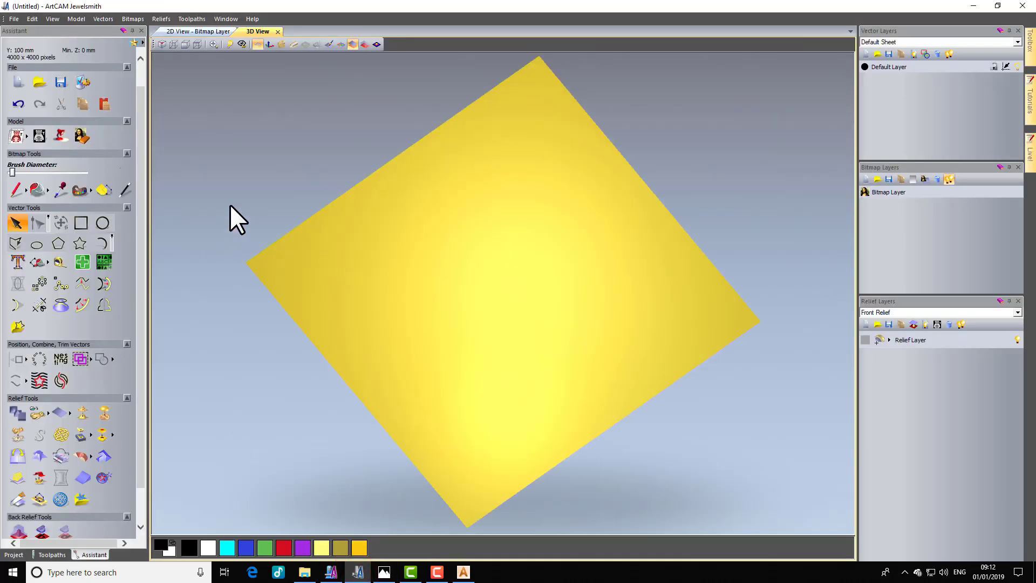
pyautogui.click(167, 32)
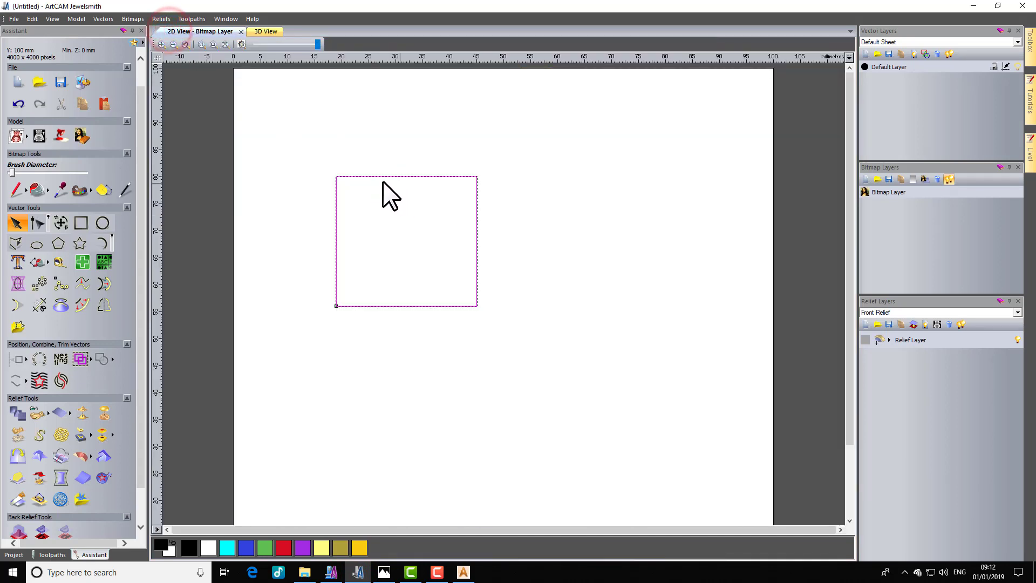
pyautogui.click(397, 205)
pyautogui.click(397, 173)
pyautogui.moveTo(322, 170); pyautogui.dragTo(494, 310)
# Examine the Transform Vectors settings for the rectangle, close them unchanged and leave the rectangle selected.
pyautogui.click(61, 224)
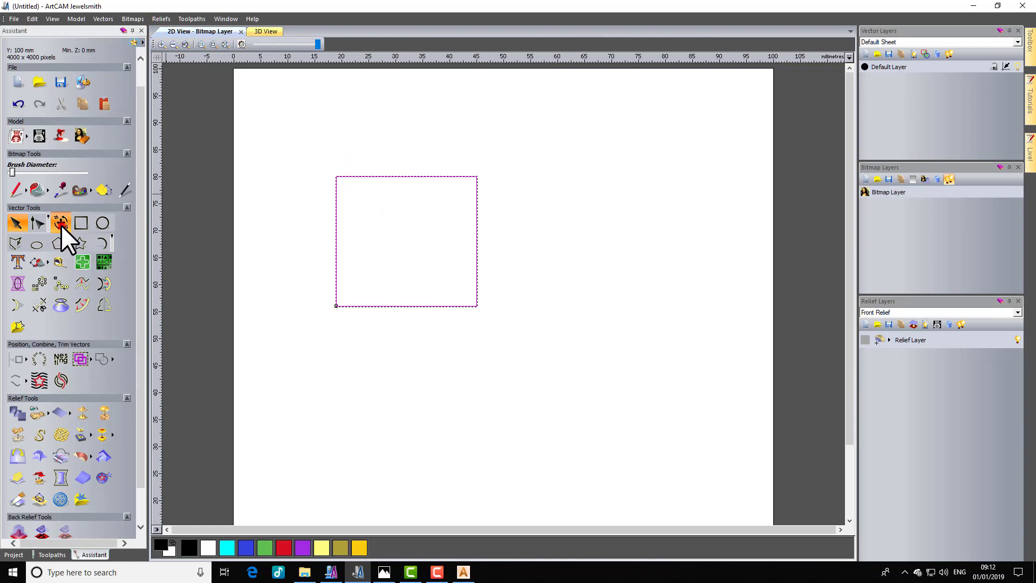
pyautogui.click(141, 31)
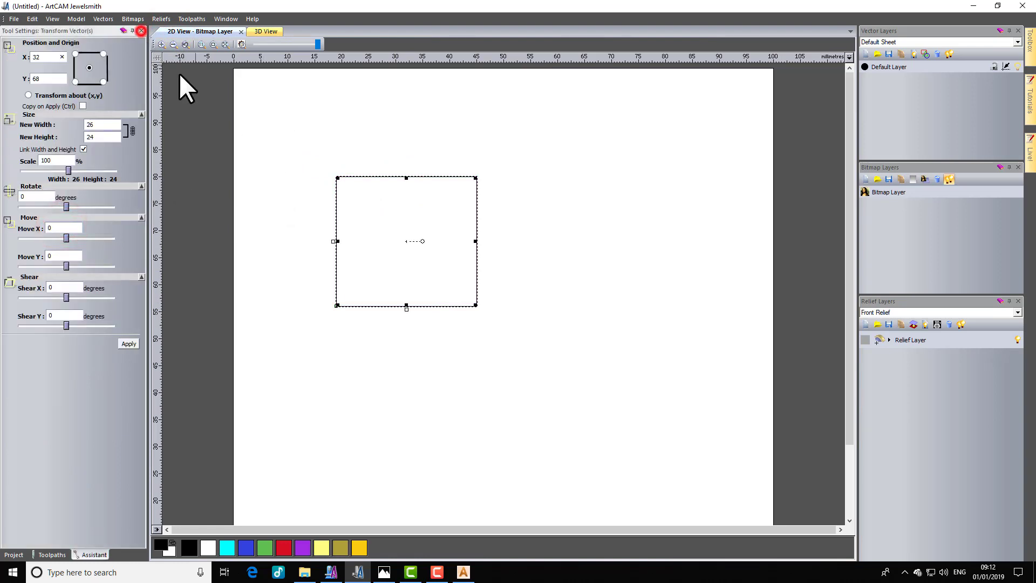
pyautogui.click(350, 220)
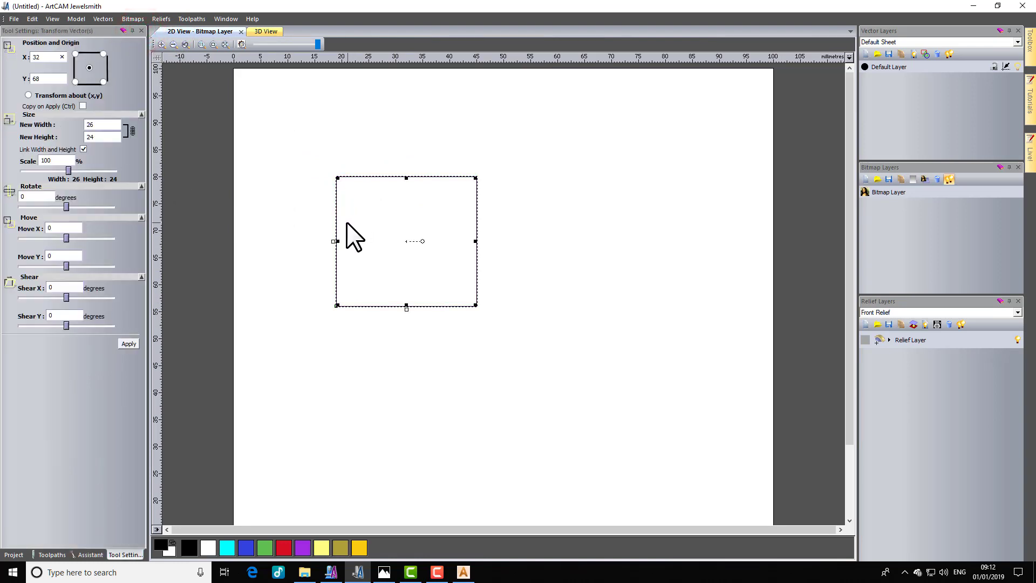
pyautogui.click(142, 31)
pyautogui.click(394, 240)
pyautogui.click(425, 306)
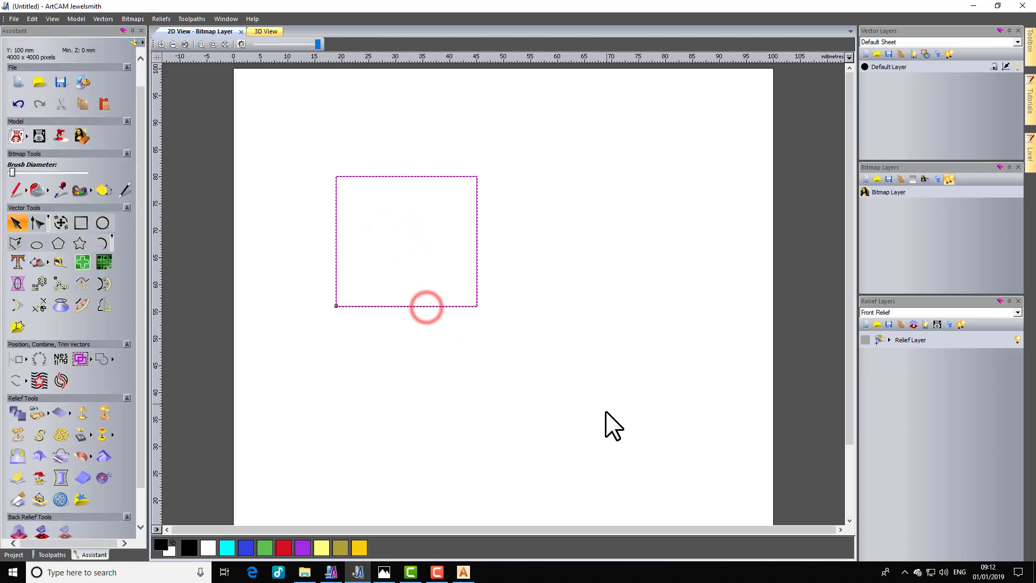
# Convert the rectangle's top and left edges to Bezier spans, bow the top upward and bend the left into an S, and leave node editing.
pyautogui.press('n')
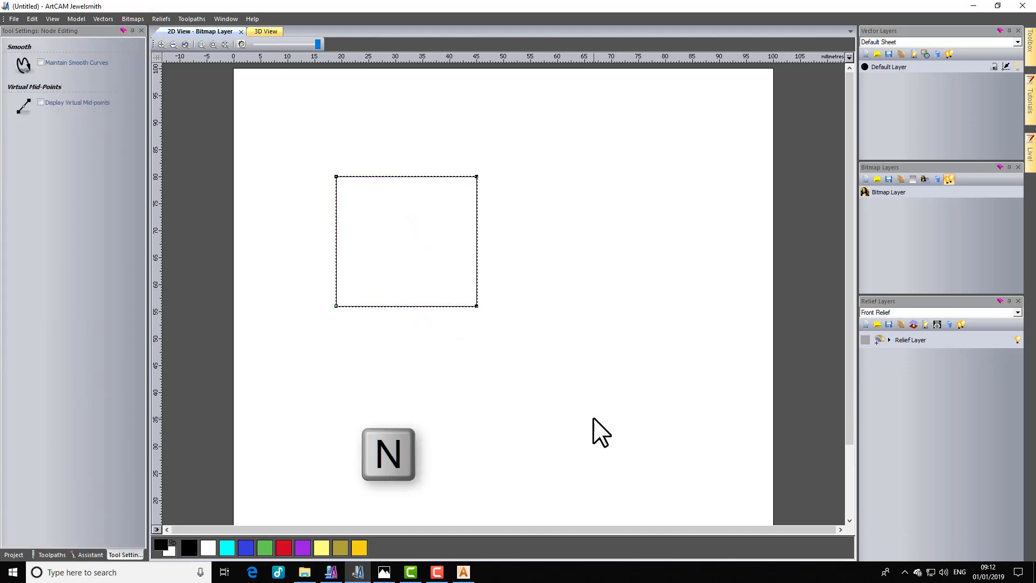
pyautogui.press('b')
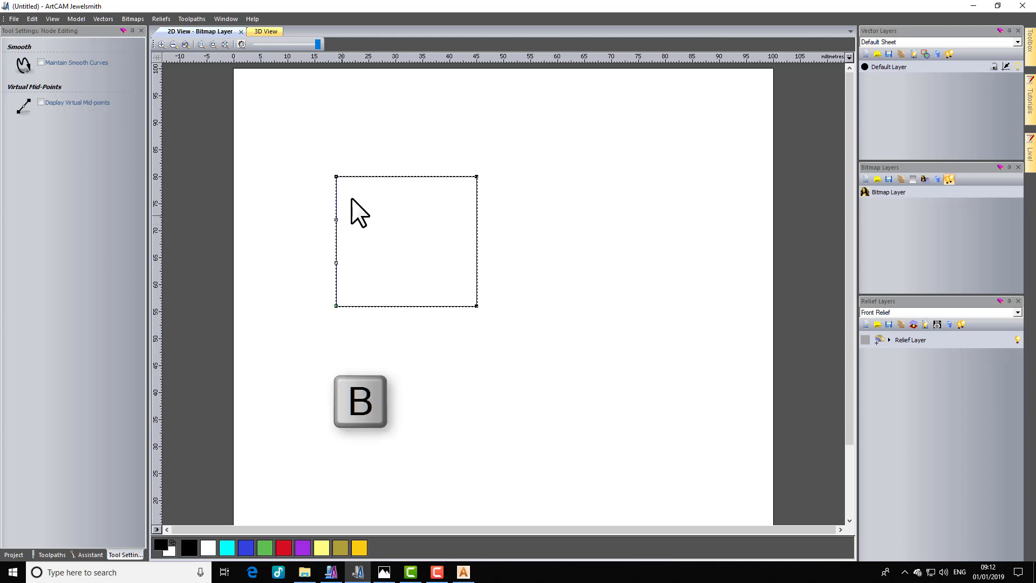
pyautogui.moveTo(429, 177); pyautogui.dragTo(438, 144)
pyautogui.moveTo(382, 173); pyautogui.dragTo(376, 141)
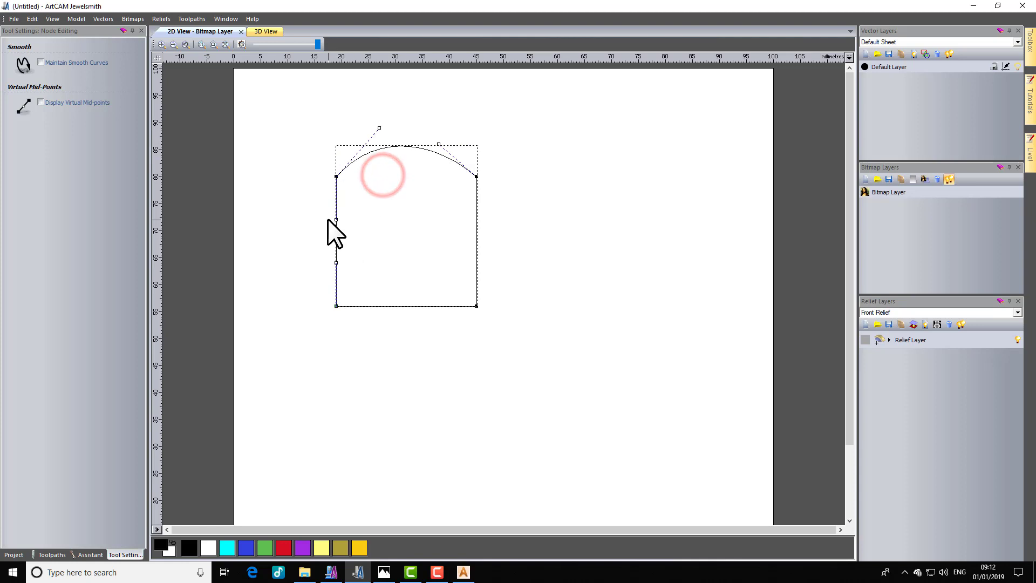
pyautogui.moveTo(335, 219); pyautogui.dragTo(412, 209)
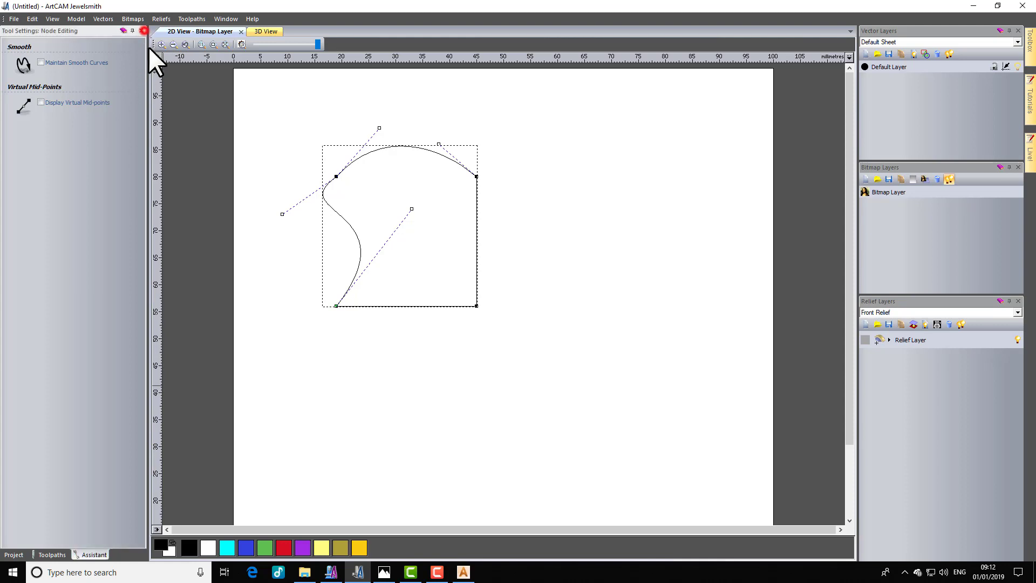
pyautogui.click(141, 31)
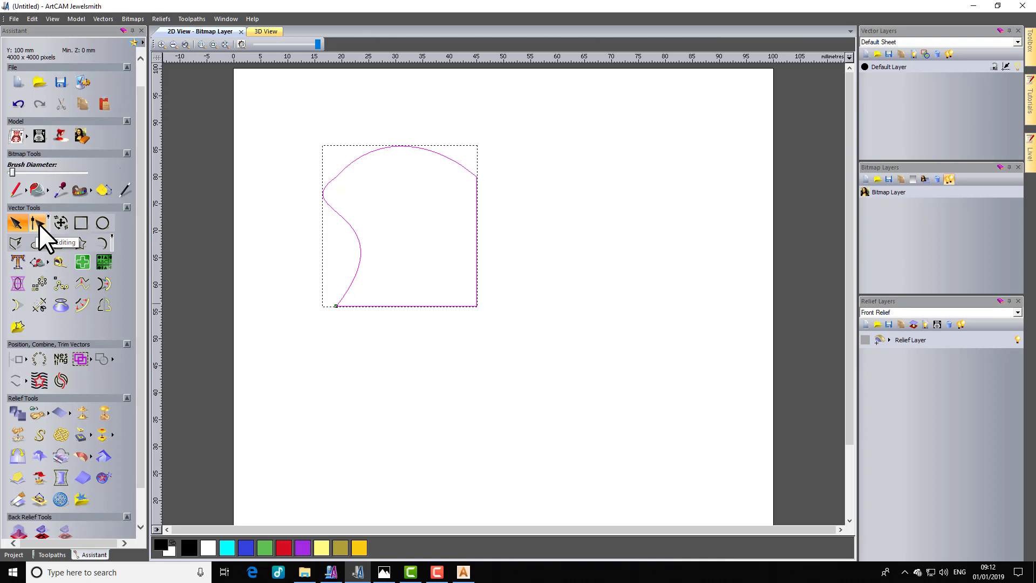
# Reselect the curved shape and move its upper-left node about 3 mm right and 2 mm down with node editing.
pyautogui.click(324, 268)
pyautogui.click(420, 302)
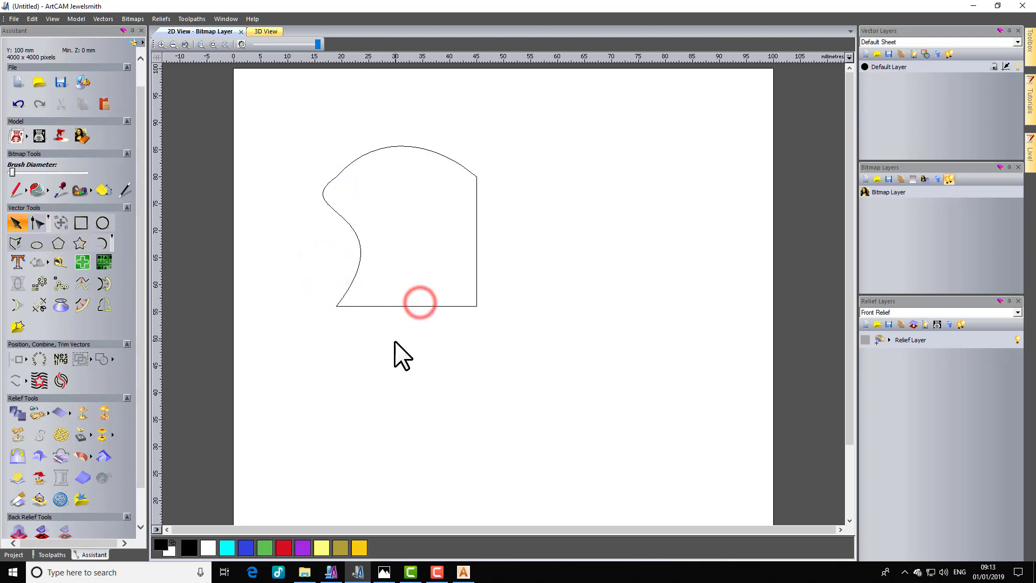
pyautogui.click(395, 306)
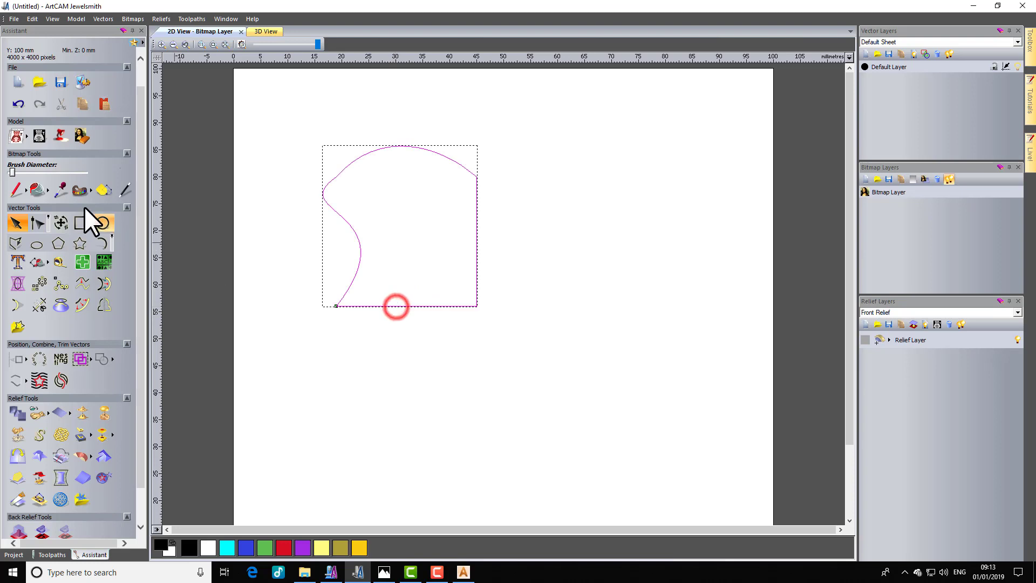
pyautogui.click(32, 222)
pyautogui.press('n')
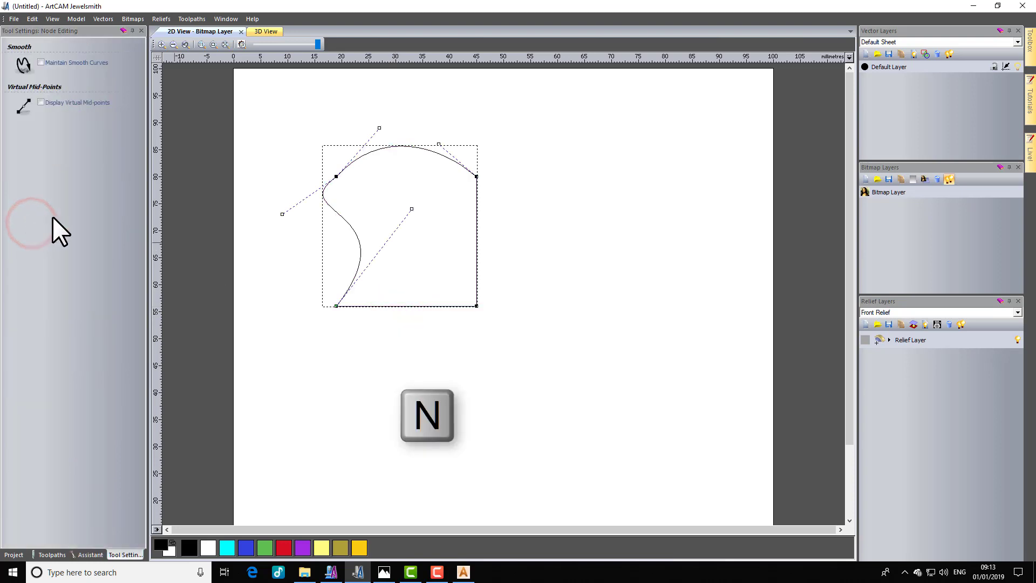
pyautogui.moveTo(335, 175)
pyautogui.mouseDown()
pyautogui.moveTo(364, 207)
pyautogui.moveTo(352, 187)
pyautogui.mouseUp()
pyautogui.click(142, 30)
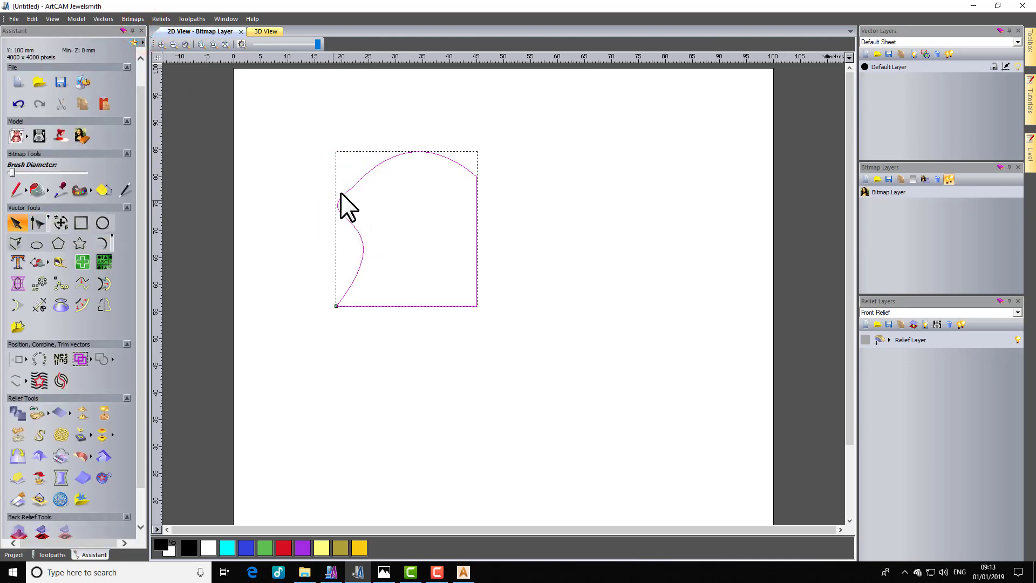
# Reopen the shape for node editing and reshape its top Bezier span by repositioning both of the span's control handles.
pyautogui.doubleClick(372, 308)
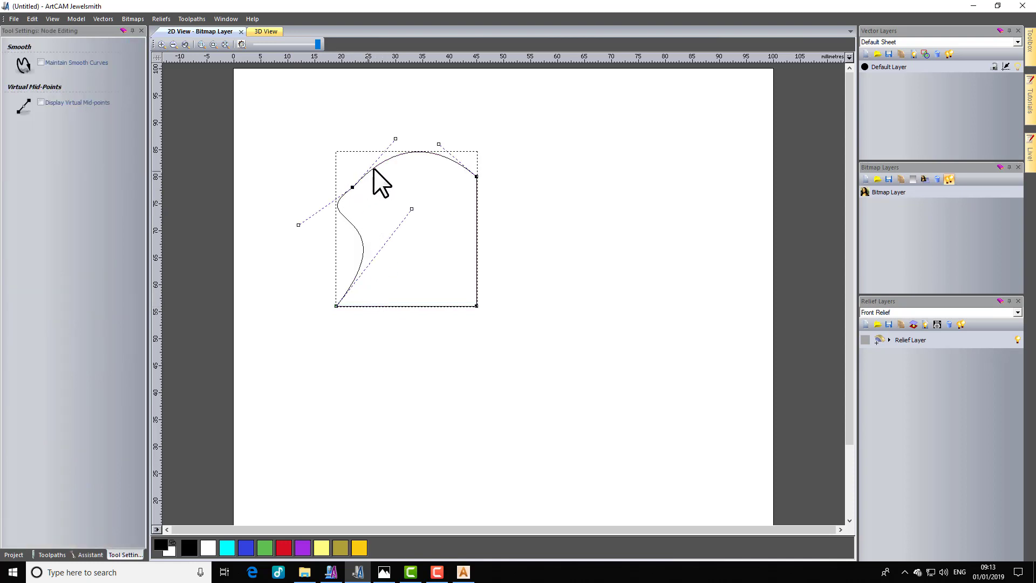
pyautogui.moveTo(395, 139)
pyautogui.mouseDown()
pyautogui.moveTo(412, 193)
pyautogui.moveTo(411, 139)
pyautogui.moveTo(384, 104)
pyautogui.moveTo(352, 96)
pyautogui.mouseUp()
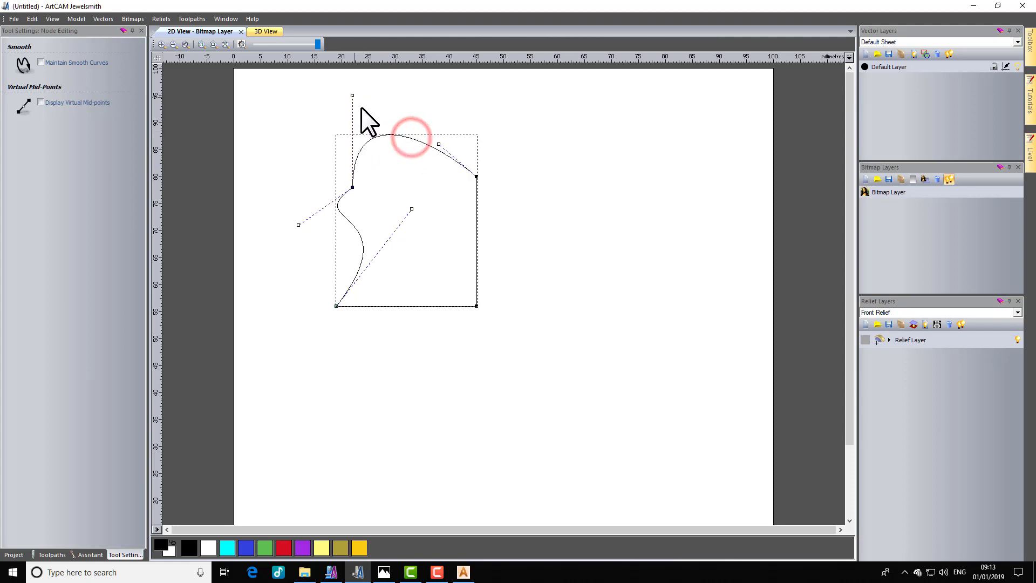
pyautogui.moveTo(437, 142); pyautogui.dragTo(422, 176)
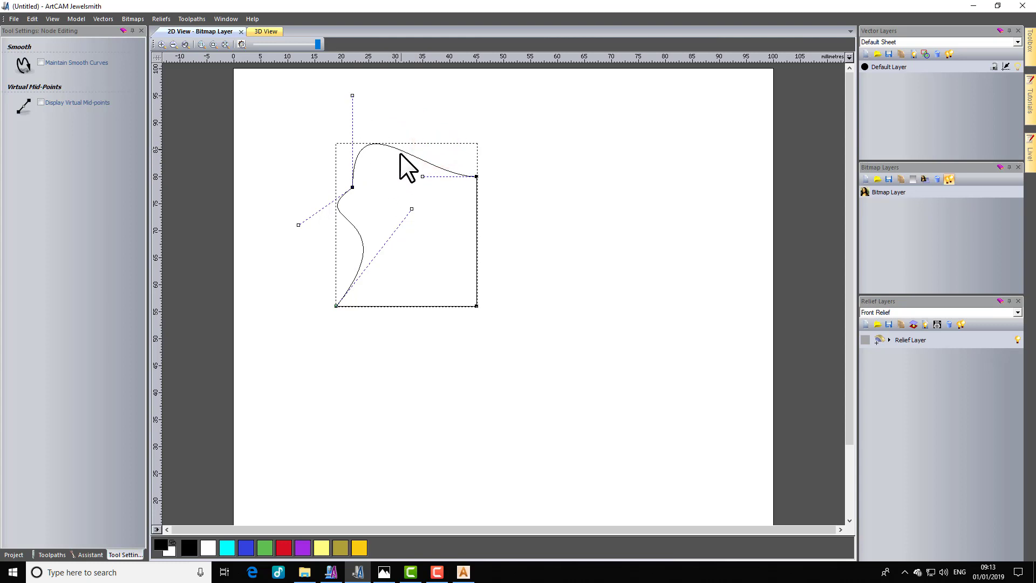
# Convert the shape's top span to a straight line and from that to an arc.
pyautogui.press('l')
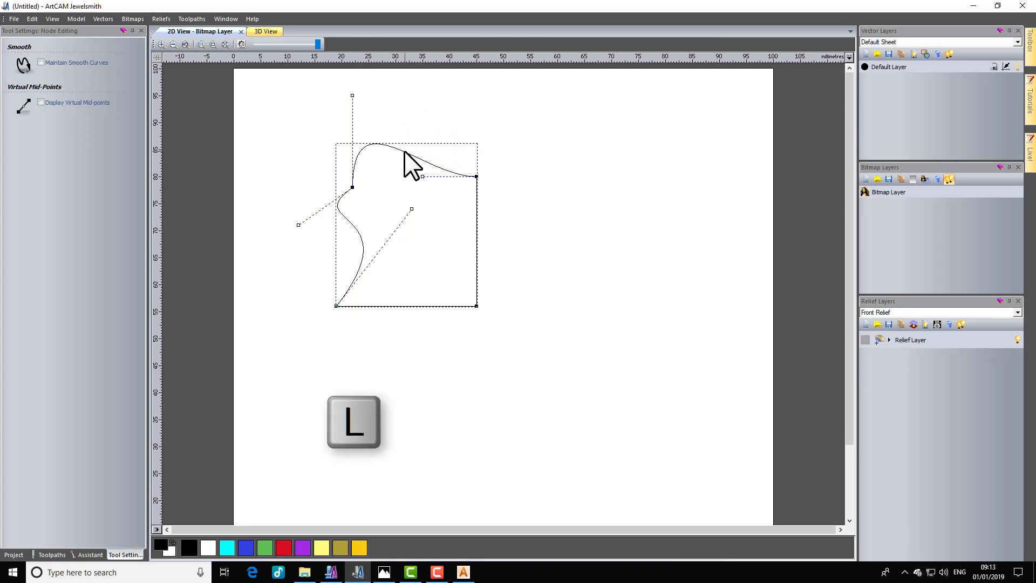
pyautogui.press('l')
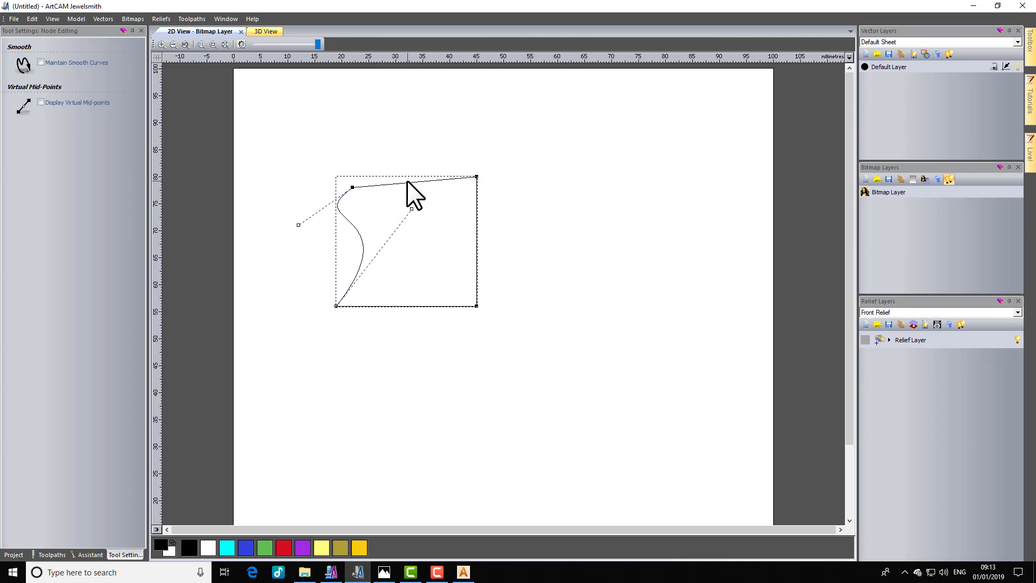
pyautogui.press('a')
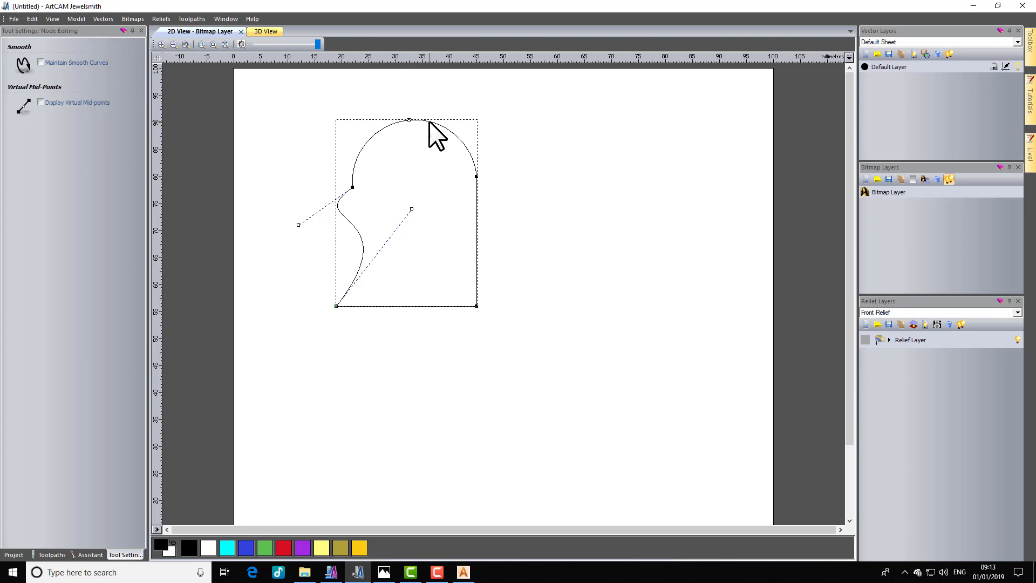
# Convert the top span to a Bezier curve, pull both handles inward to form a low hump near its left end, and leave node editing.
pyautogui.press('b')
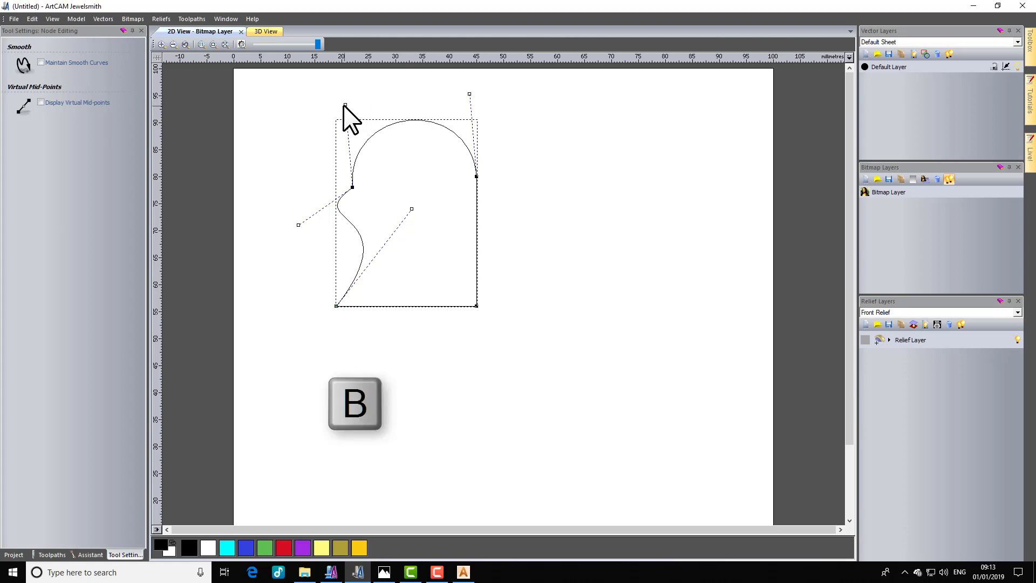
pyautogui.moveTo(344, 104); pyautogui.dragTo(394, 129)
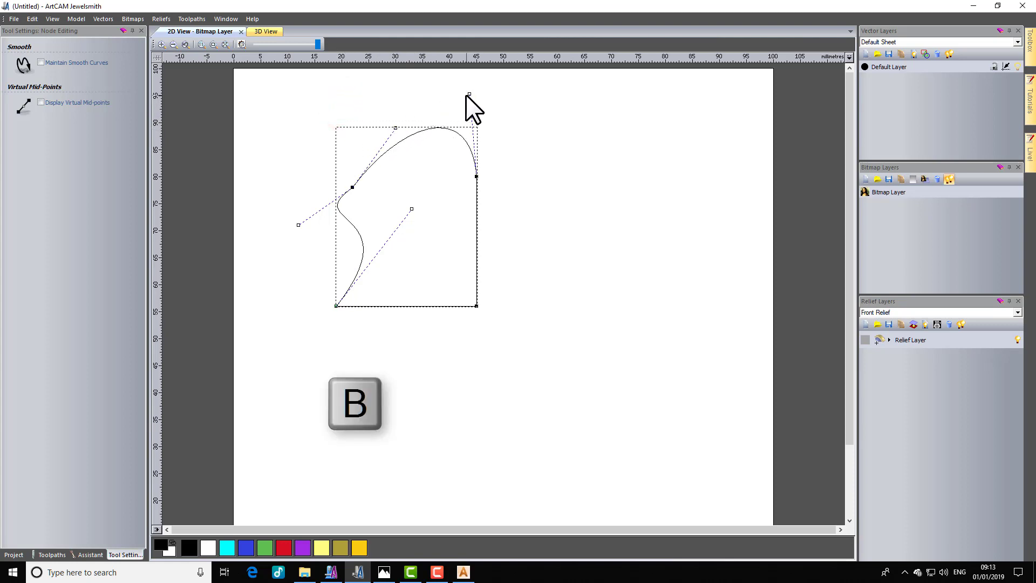
pyautogui.moveTo(470, 93); pyautogui.dragTo(384, 161)
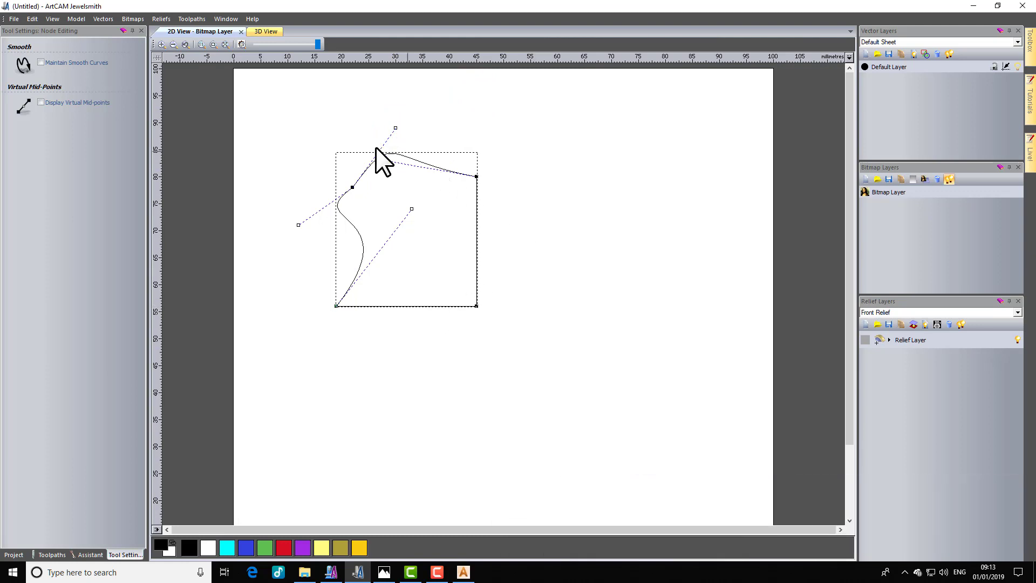
pyautogui.click(142, 30)
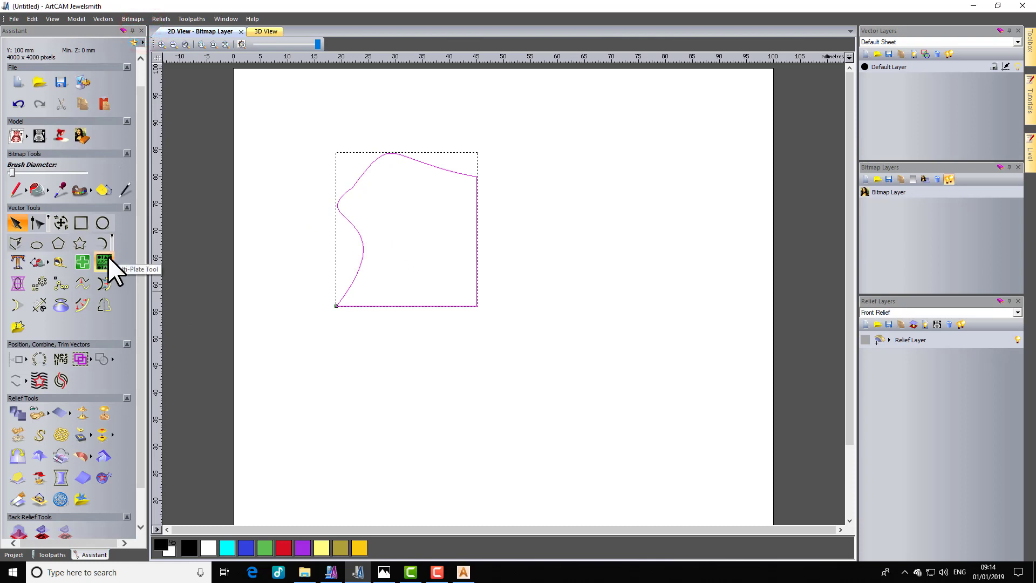
# Draw an ellipse about 26 mm wide and 22 mm high overlapping the upper-right corner of the edited shape.
pyautogui.click(36, 243)
pyautogui.moveTo(587, 257)
pyautogui.mouseDown()
pyautogui.moveTo(603, 241)
pyautogui.moveTo(605, 257)
pyautogui.mouseUp()
pyautogui.click(569, 208)
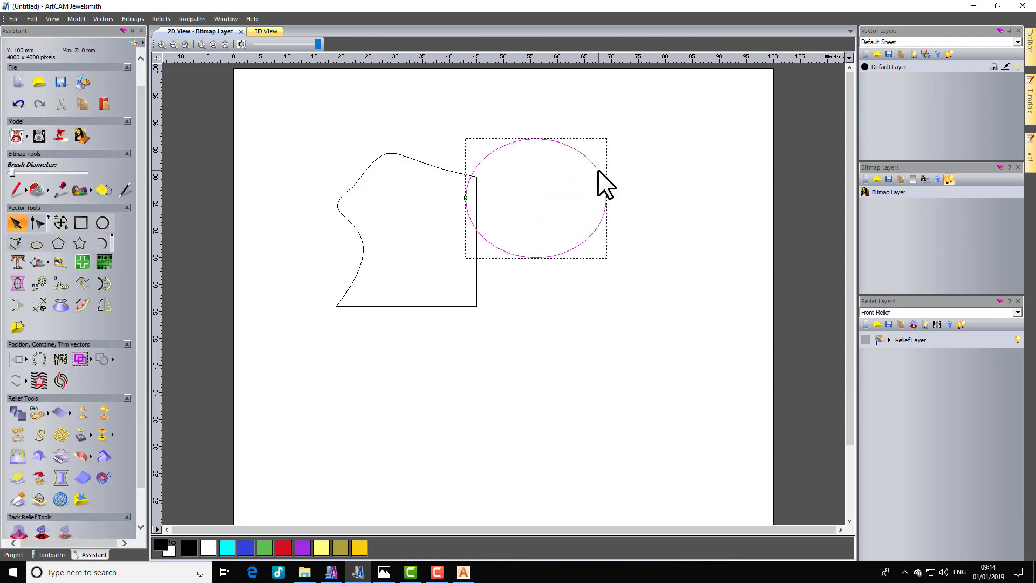
# Try to reshape the ellipse by pulling its top node's handle up and to the right, undo the change and deselect it.
pyautogui.click(584, 193)
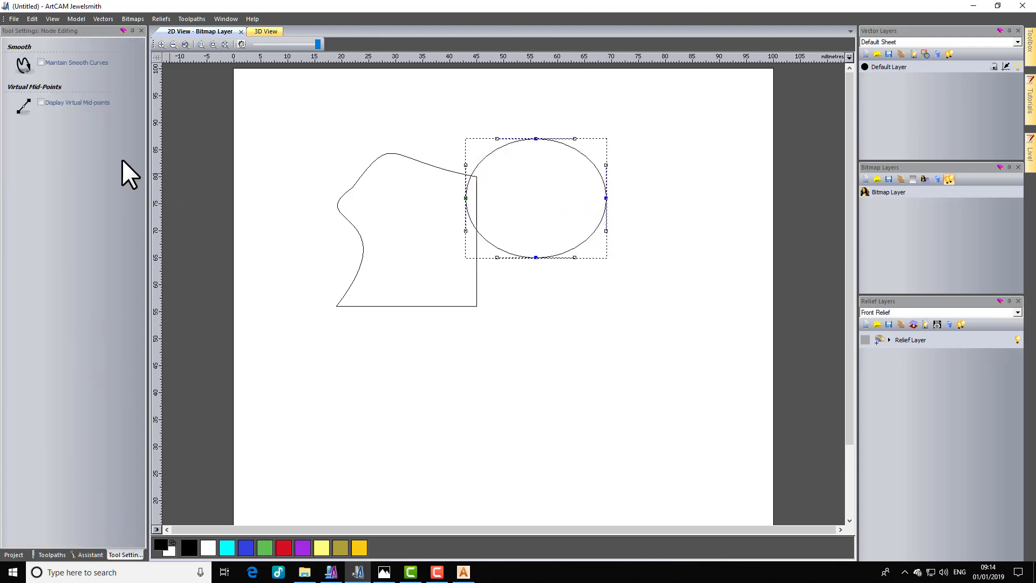
pyautogui.press('n')
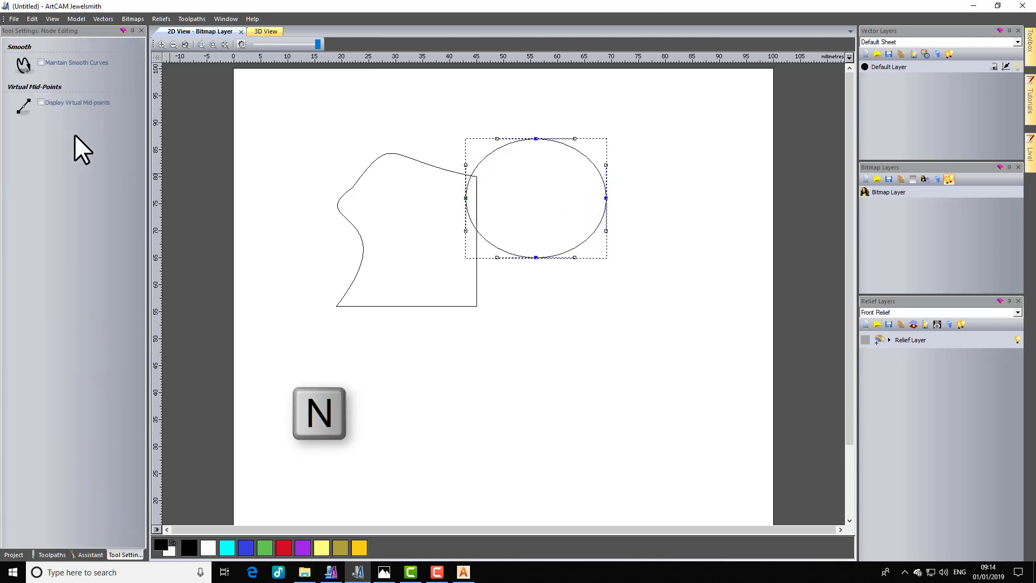
pyautogui.press('b')
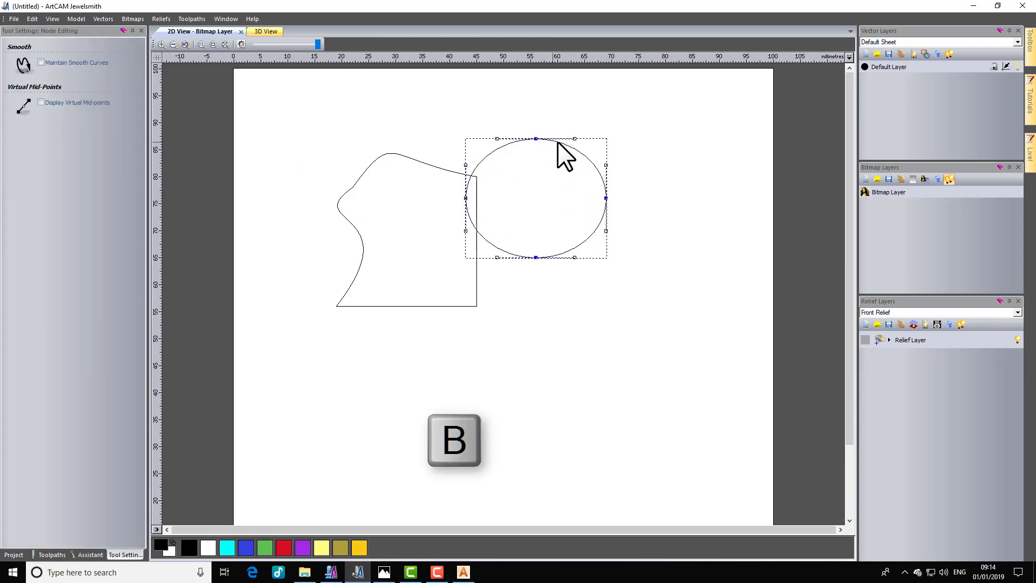
pyautogui.moveTo(574, 139); pyautogui.dragTo(590, 106)
pyautogui.moveTo(606, 198)
pyautogui.mouseDown()
pyautogui.moveTo(548, 203)
pyautogui.moveTo(606, 198)
pyautogui.mouseUp()
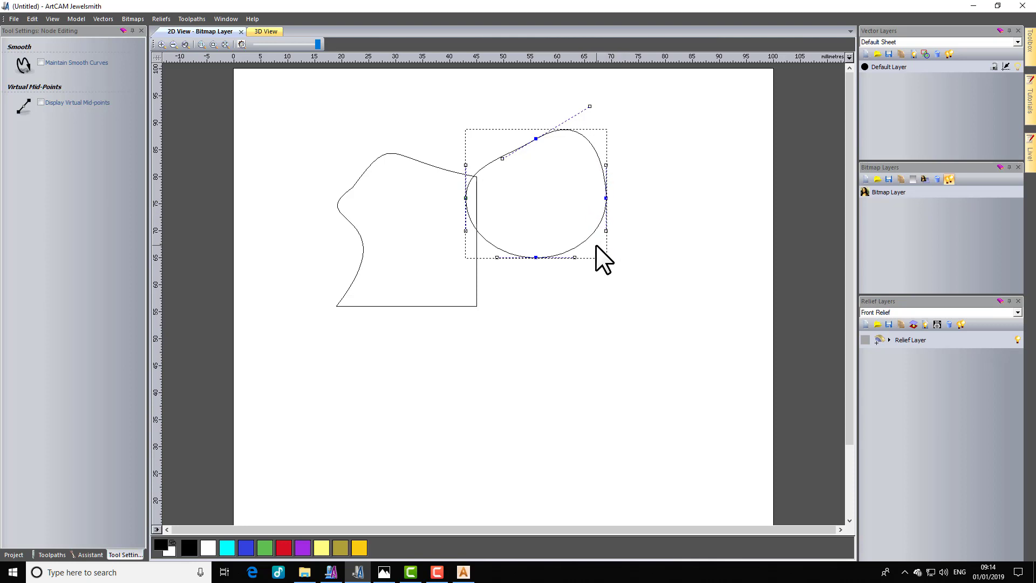
pyautogui.hotkey('ctrl', 'z')
pyautogui.click(618, 305)
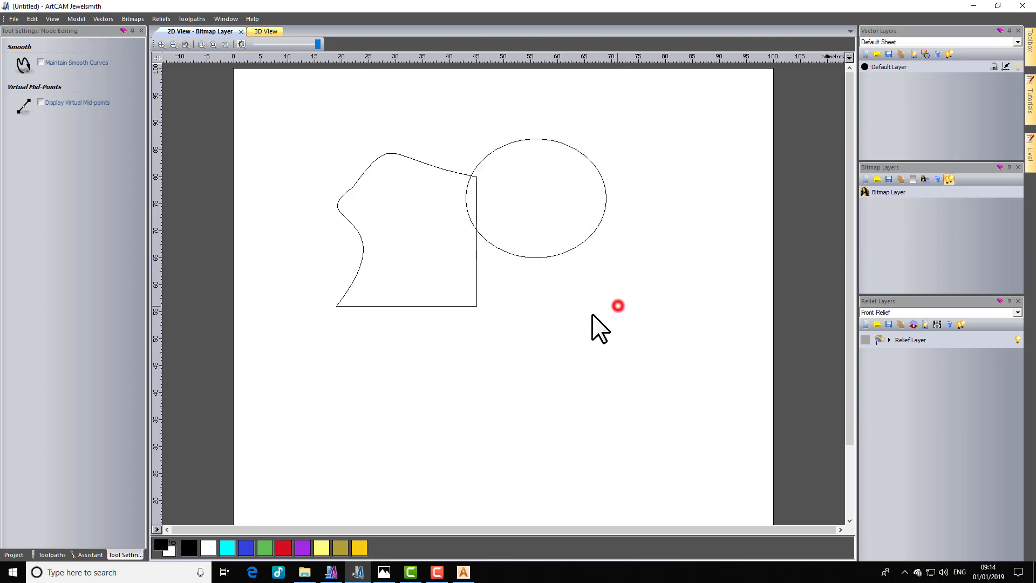
# Move the edited rectangle about 15 mm to the left, clear of the ellipse, and deselect it.
pyautogui.click(449, 169)
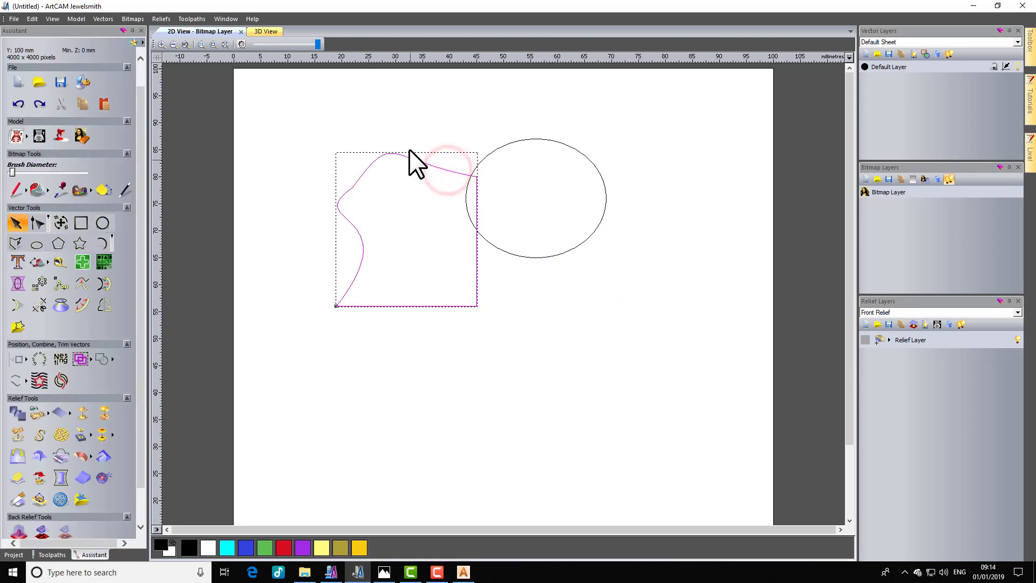
pyautogui.moveTo(407, 158); pyautogui.dragTo(325, 161)
pyautogui.click(341, 122)
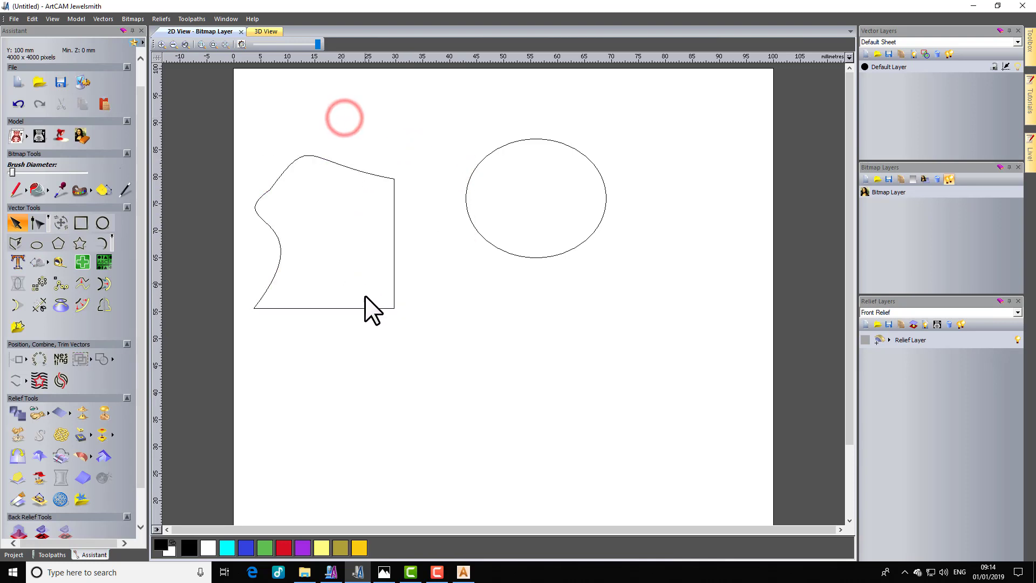
# Move the ellipse interactively with Transform Vectors so its centre lies at about X 61.9, Y 78, and deselect it.
pyautogui.click(58, 225)
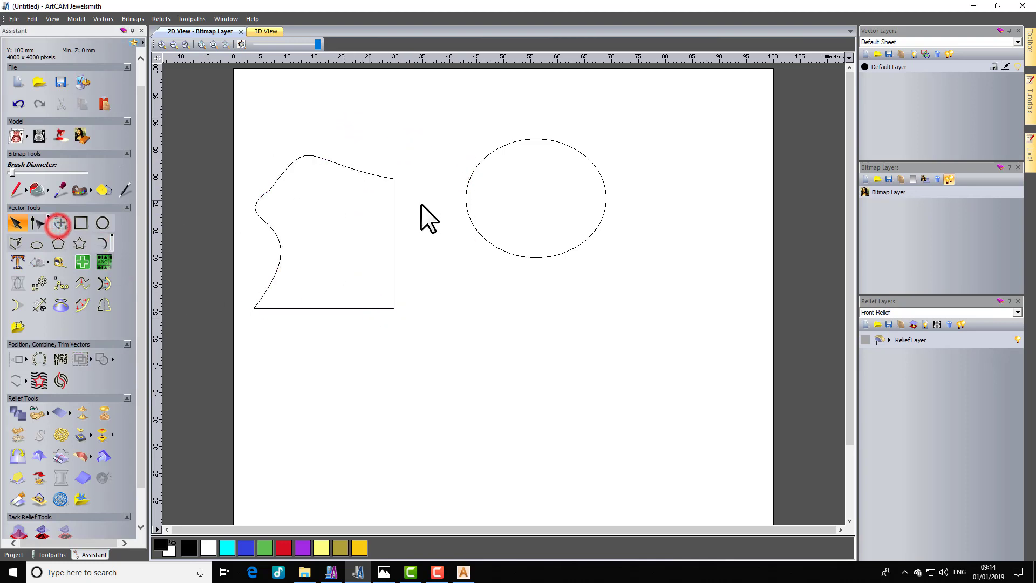
pyautogui.click(474, 227)
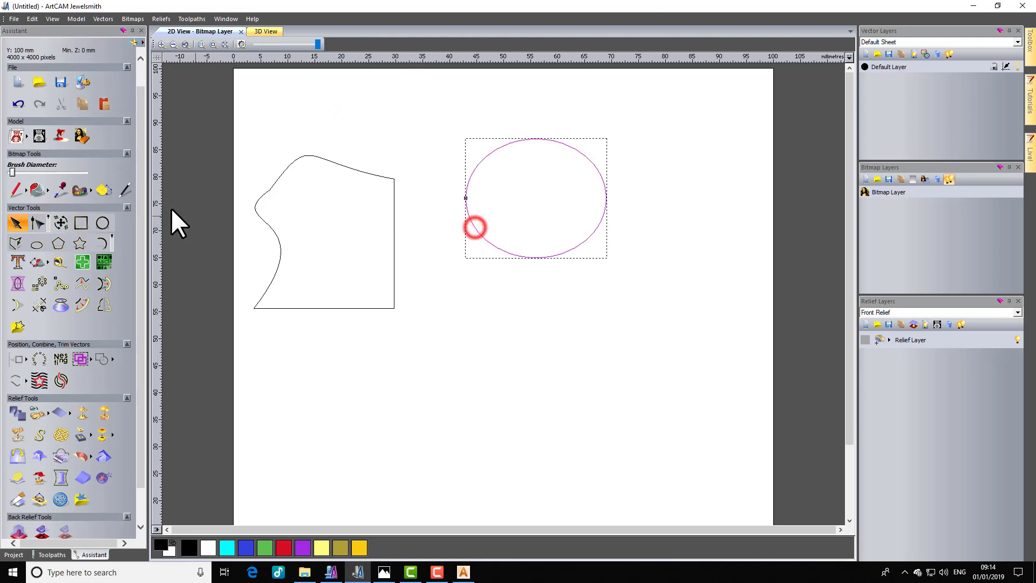
pyautogui.click(61, 222)
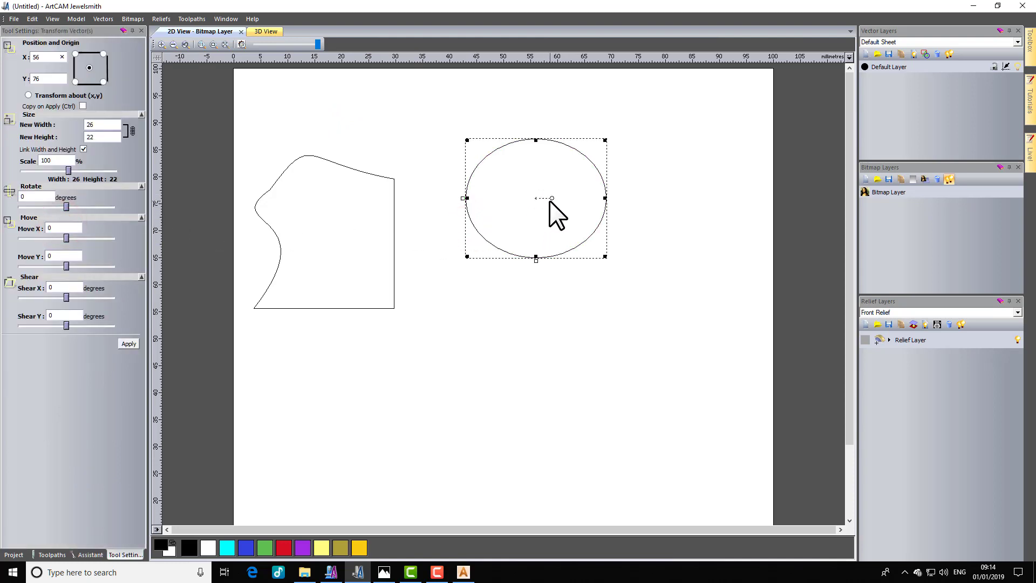
pyautogui.moveTo(536, 198); pyautogui.dragTo(568, 186)
pyautogui.rightClick(630, 267)
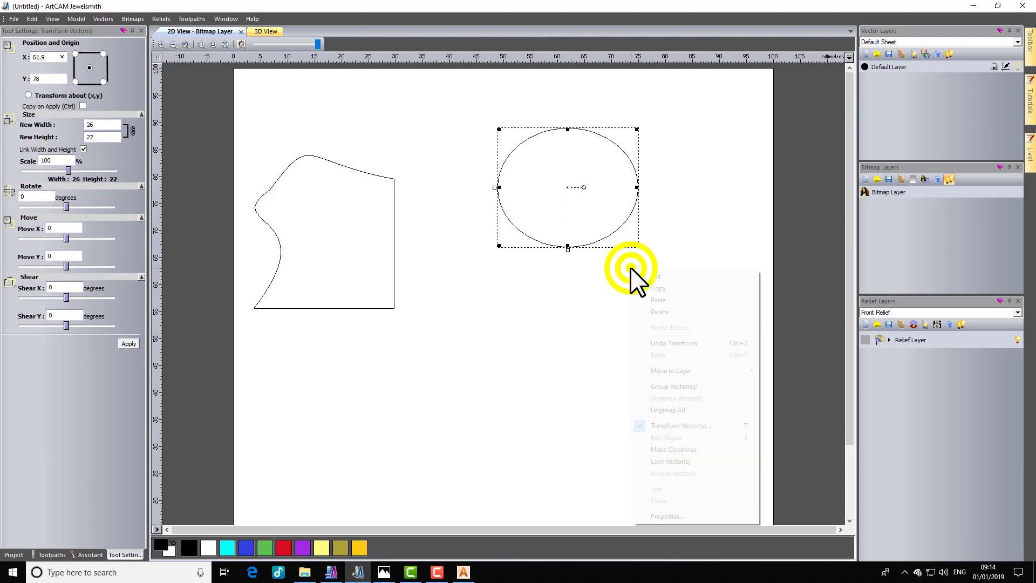
pyautogui.click(564, 303)
pyautogui.scroll(-5, 593, 224)
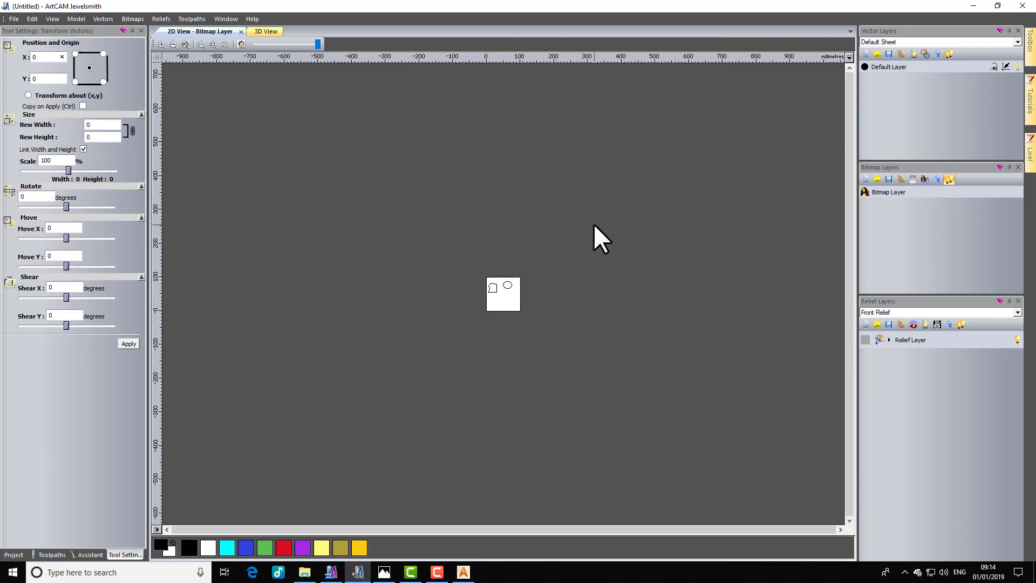
pyautogui.scroll(5, 546, 305)
pyautogui.scroll(-4, 516, 245)
pyautogui.scroll(4, 516, 245)
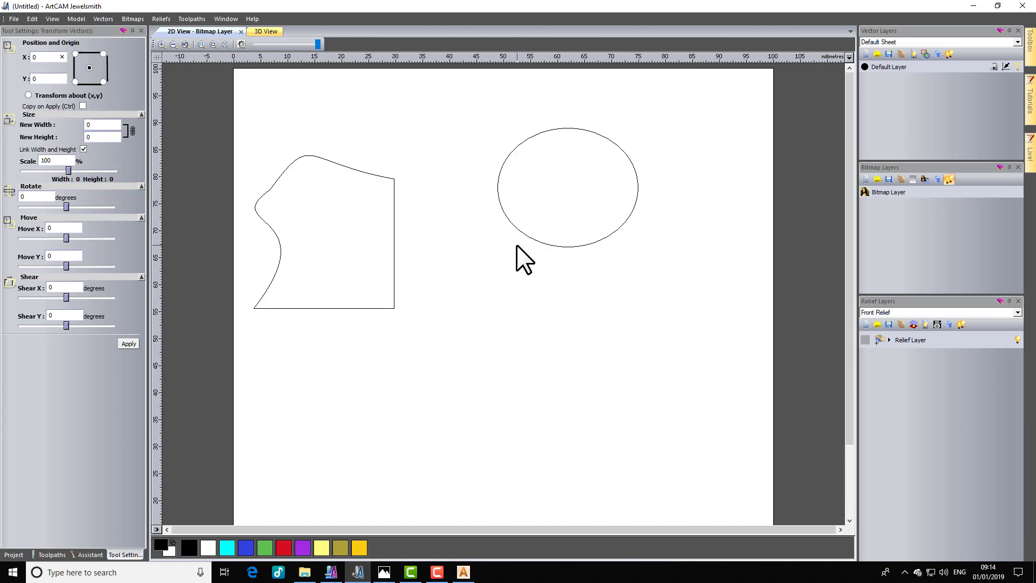
pyautogui.scroll(-5, 516, 244)
pyautogui.scroll(5, 516, 244)
pyautogui.scroll(3, 516, 245)
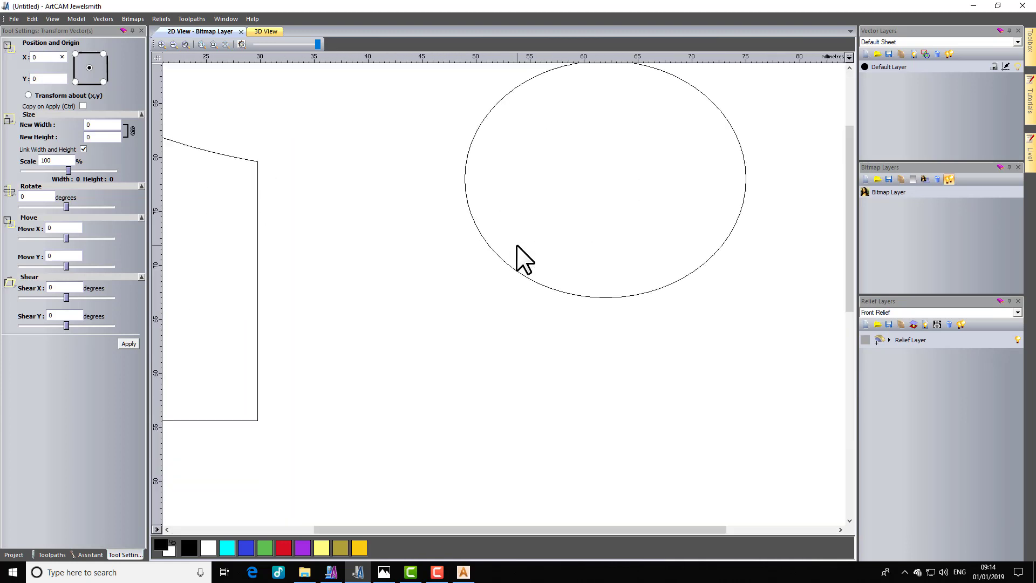
pyautogui.scroll(-3, 536, 230)
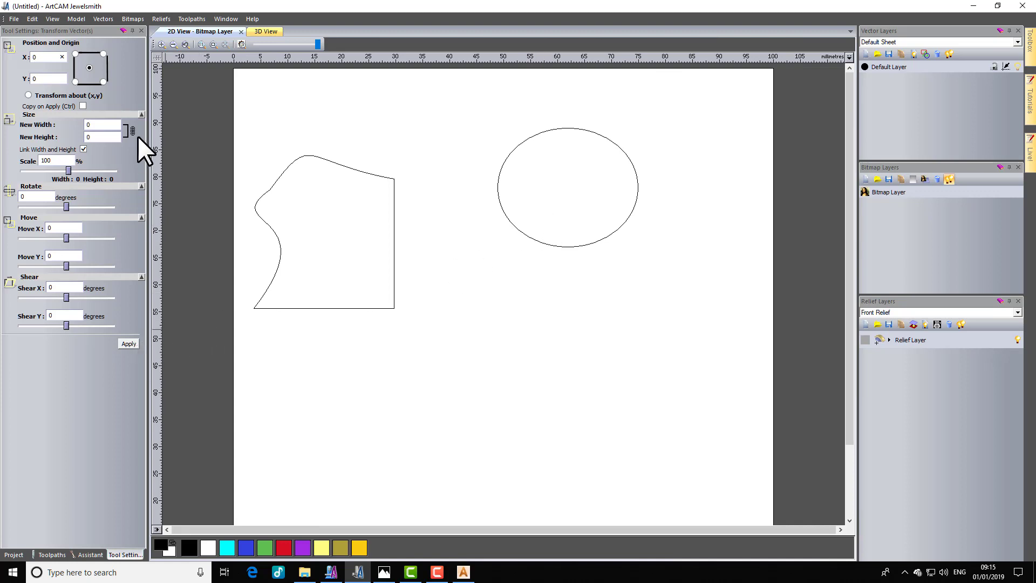
# Close the vector transform settings and draw a five-sided polygon below the ellipse, centred at X 56, Y 51 with a radius of about 13.6 mm.
pyautogui.click(141, 30)
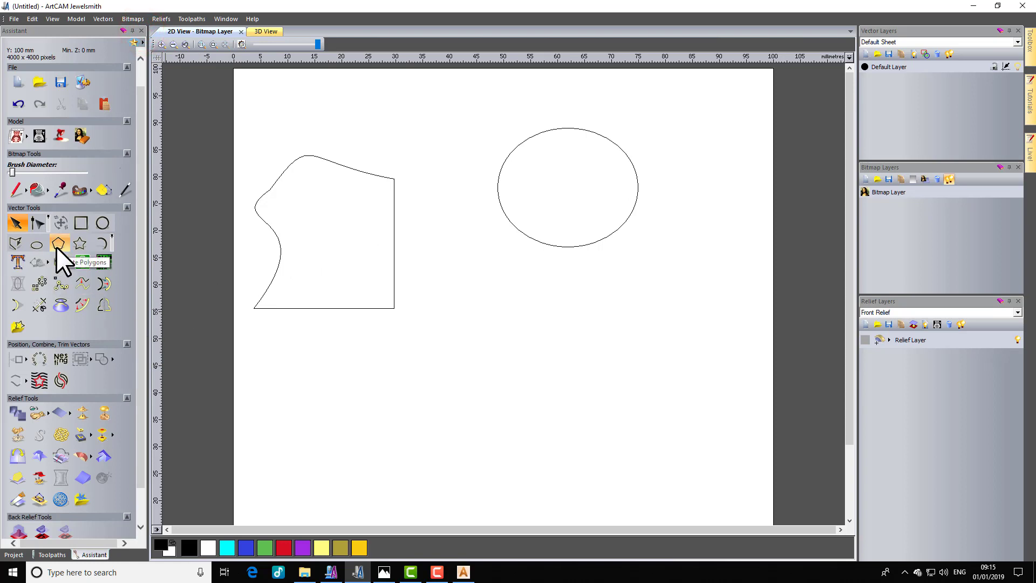
pyautogui.click(57, 244)
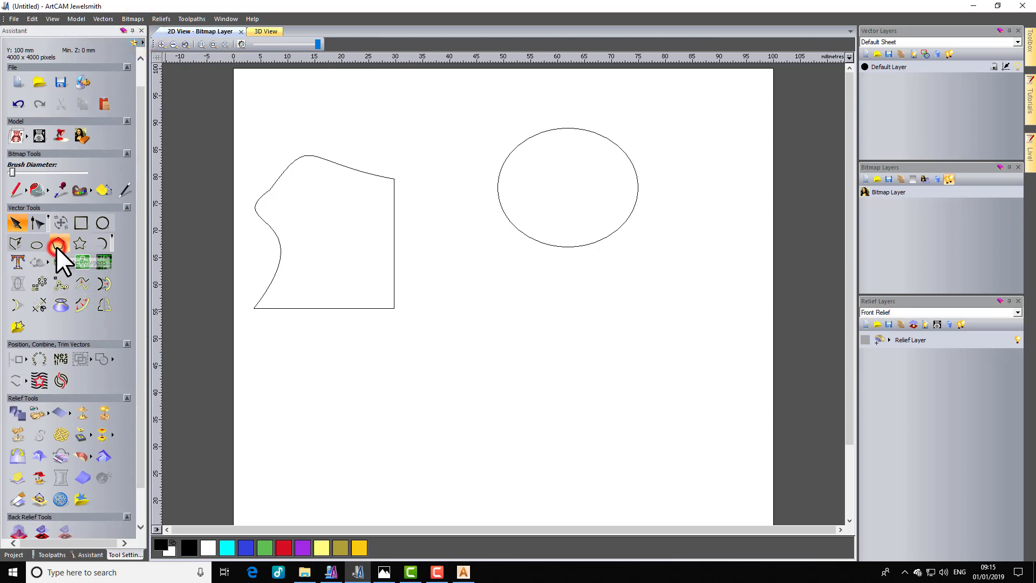
pyautogui.scroll(-1, 486, 335)
pyautogui.scroll(1, 568, 331)
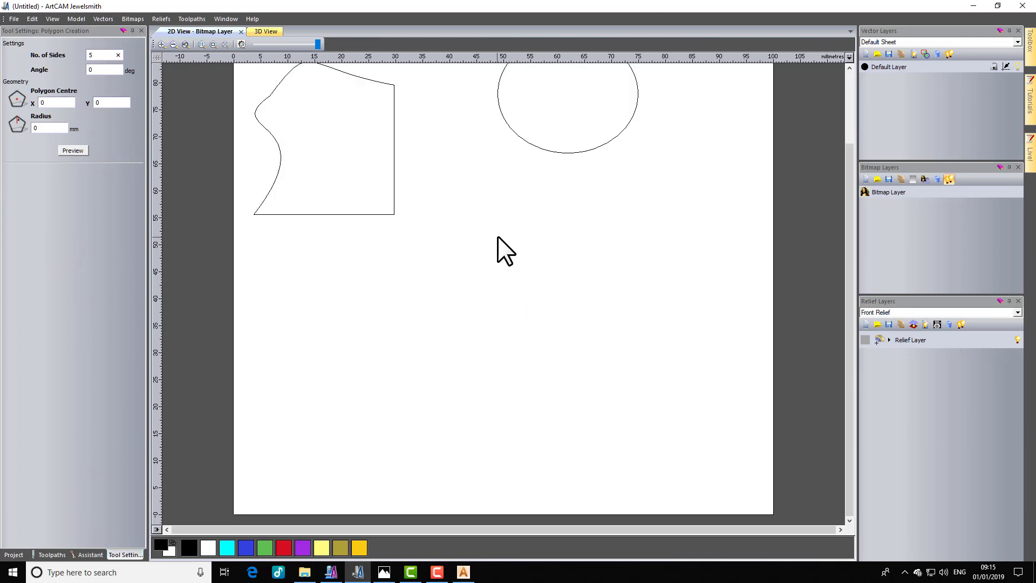
pyautogui.moveTo(542, 274); pyautogui.dragTo(559, 308)
# Set the polygon's number of sides to 8 and preview it.
pyautogui.doubleClick(100, 55)
pyautogui.write('8')
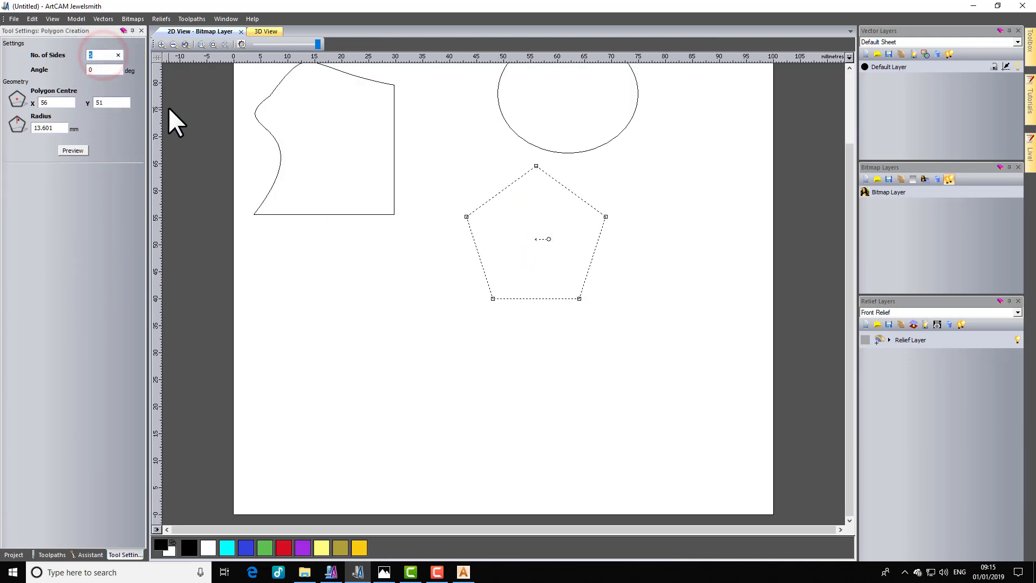
pyautogui.click(74, 149)
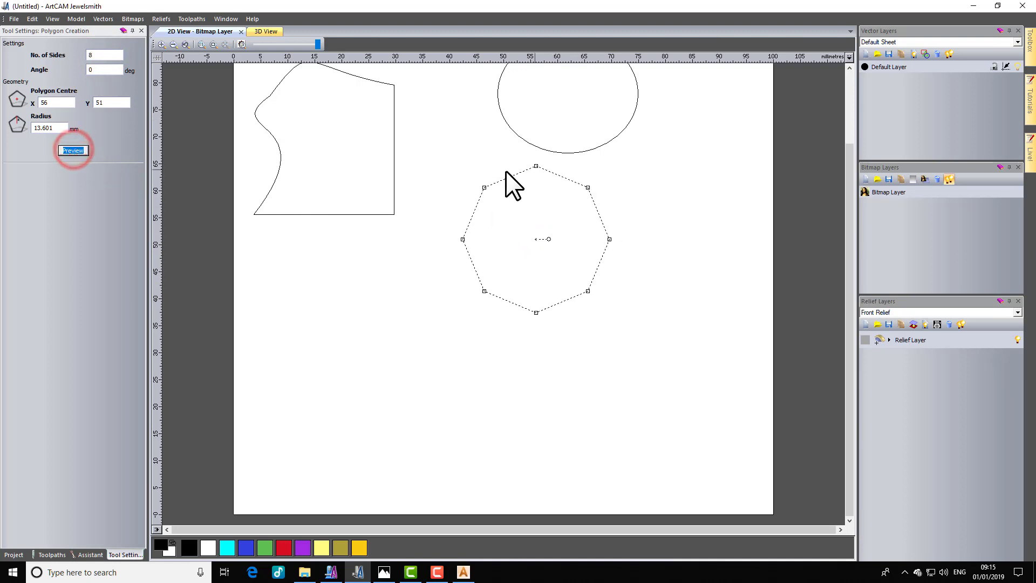
# Move the polygon's centre to X 60, Y 20 and preview the new position.
pyautogui.doubleClick(58, 102)
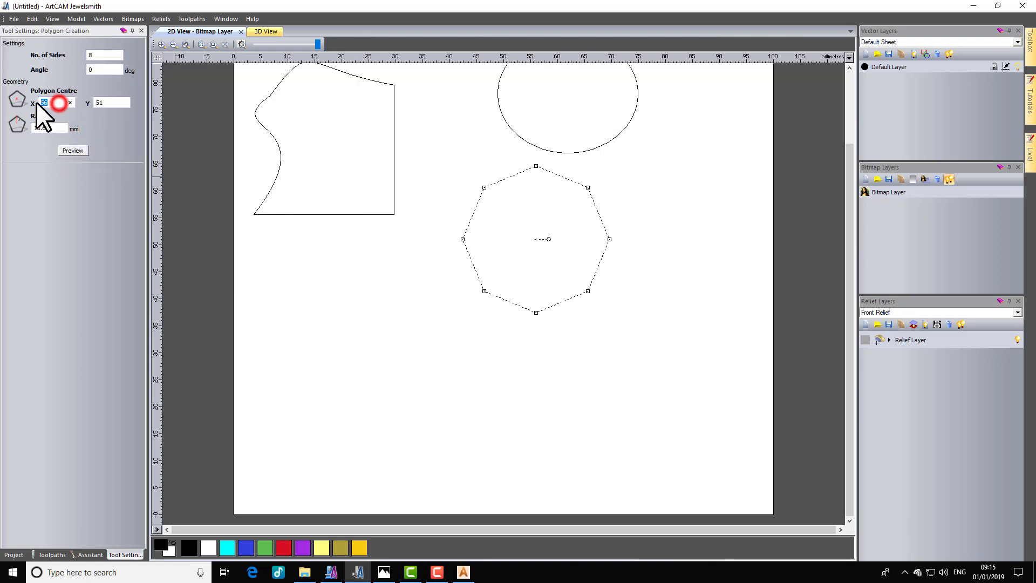
pyautogui.doubleClick(106, 102)
pyautogui.moveTo(254, 526); pyautogui.dragTo(277, 522)
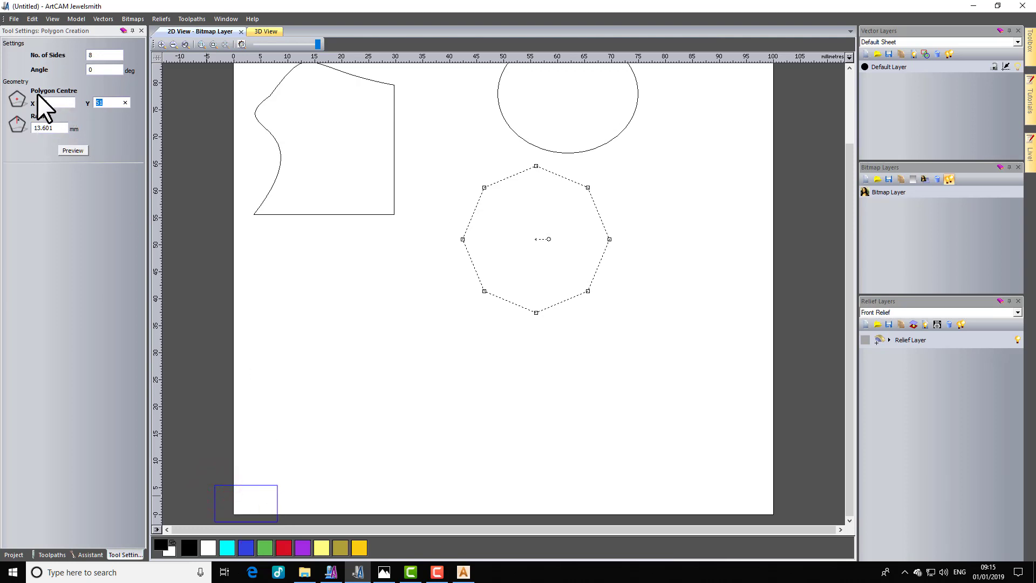
pyautogui.click(100, 103)
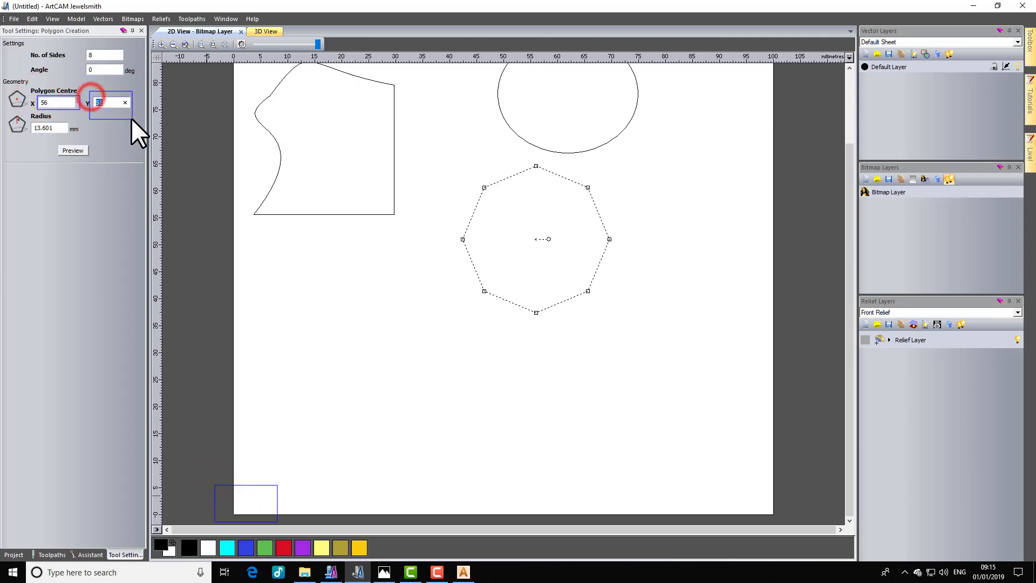
pyautogui.click(63, 104)
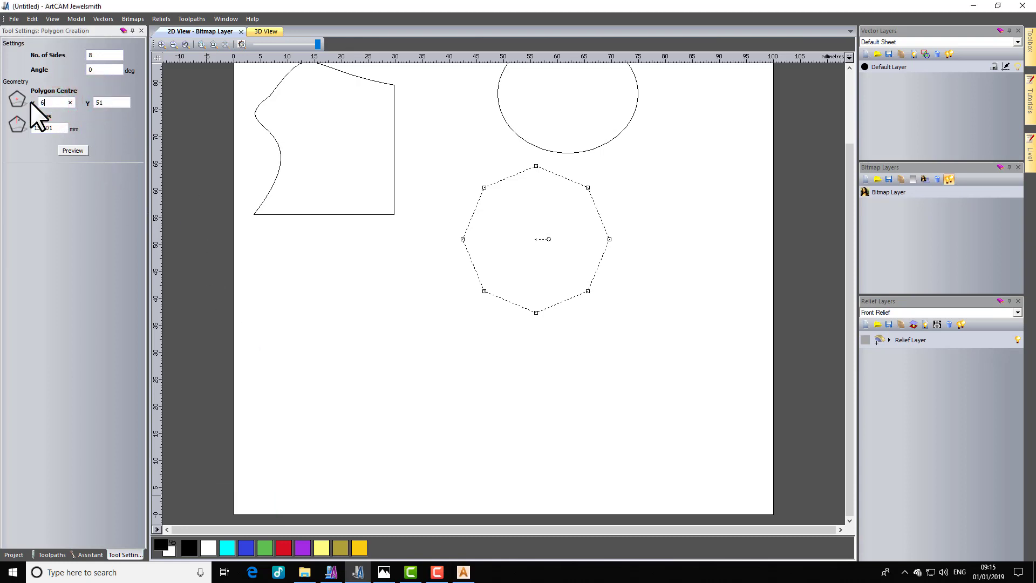
pyautogui.click(79, 151)
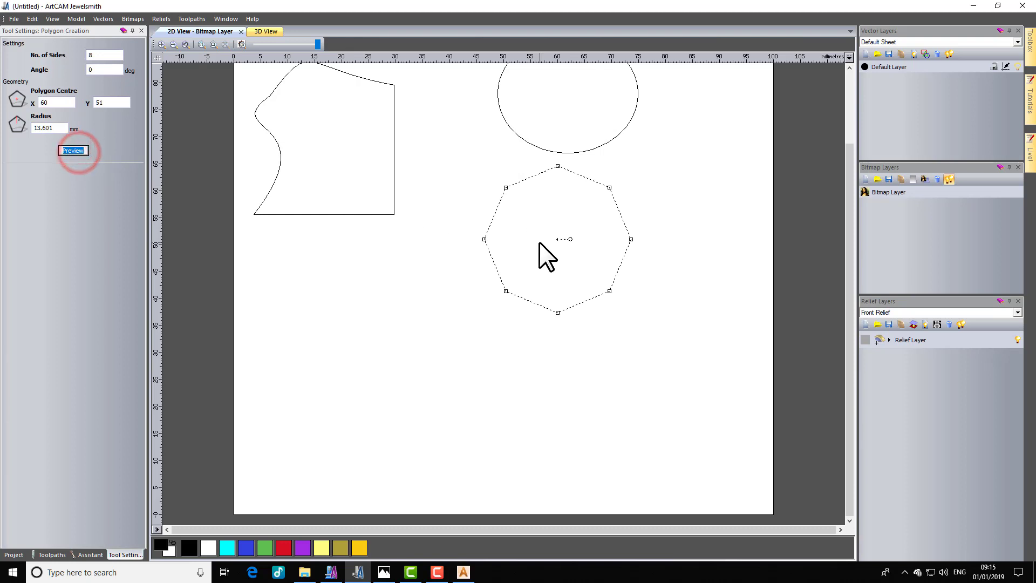
pyautogui.click(104, 102)
pyautogui.write('20')
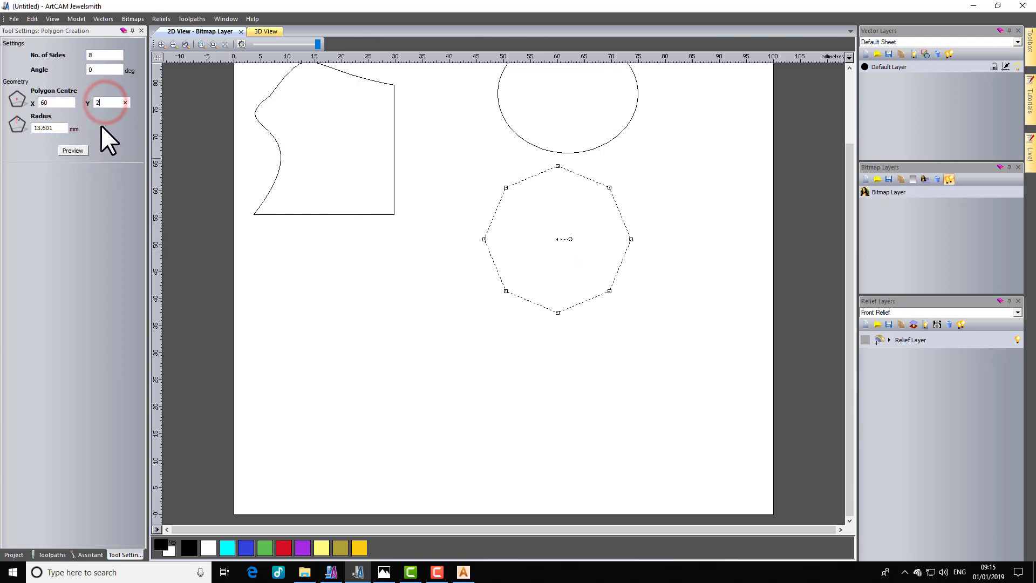
pyautogui.click(64, 150)
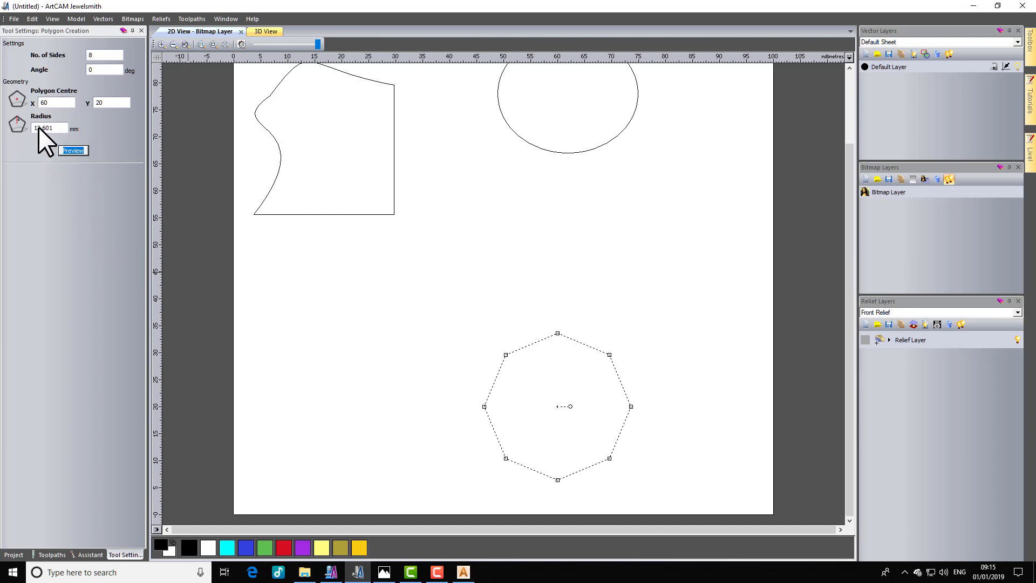
pyautogui.doubleClick(56, 129)
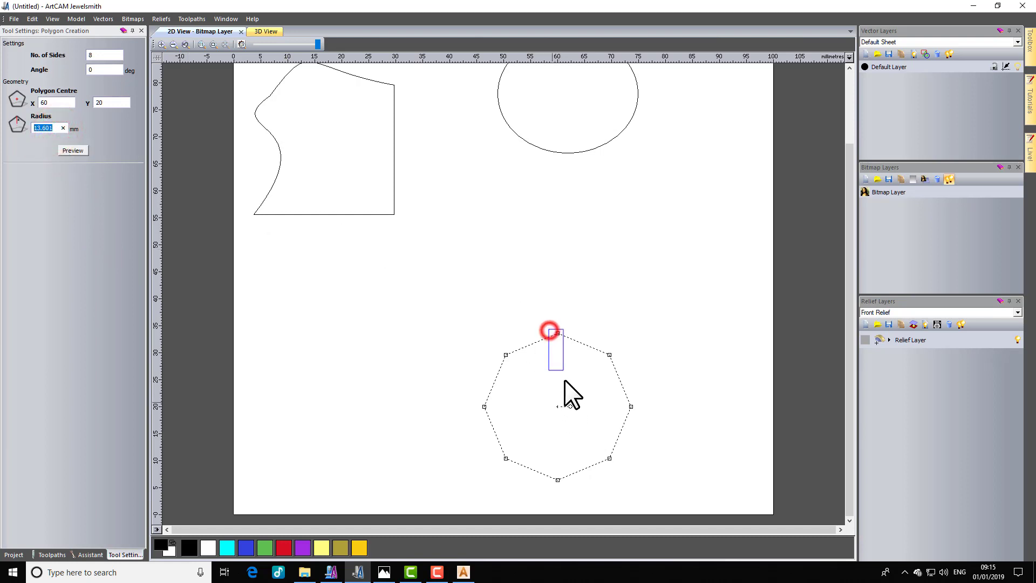
pyautogui.moveTo(564, 380); pyautogui.dragTo(568, 419)
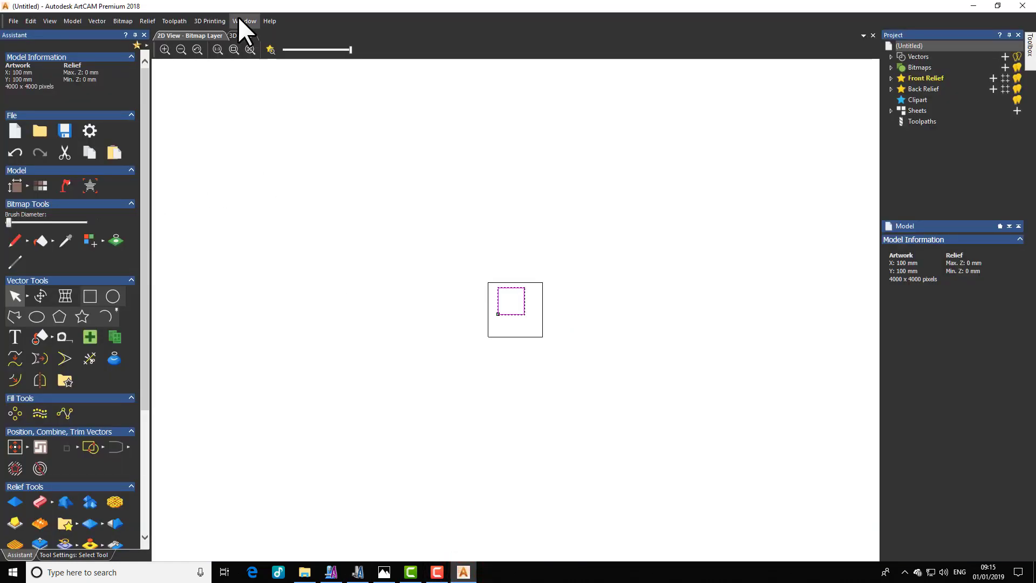
# In ArtCAM Premium 2018, switch the workspace to the Standard layout.
pyautogui.click(244, 20)
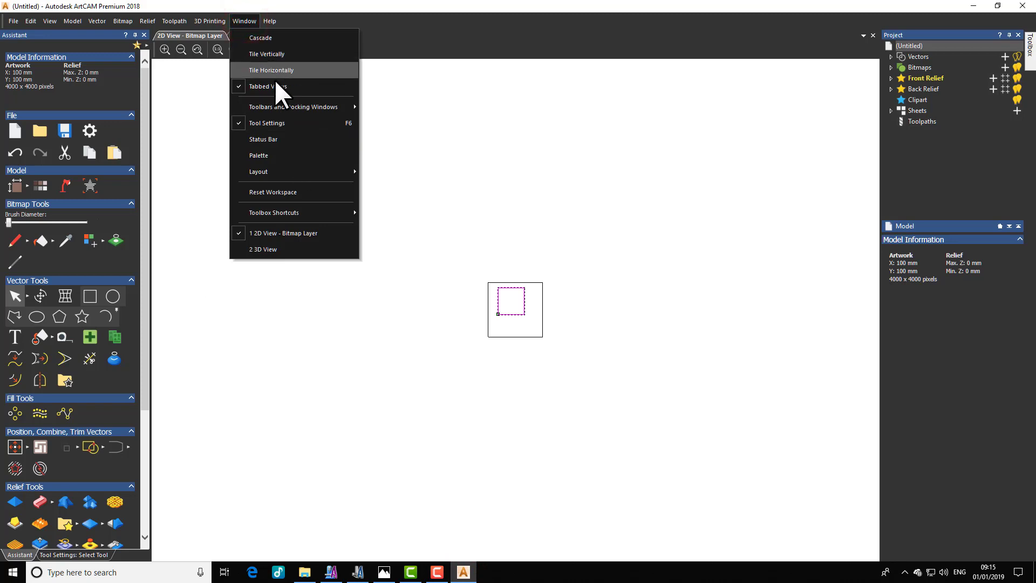
pyautogui.click(291, 171)
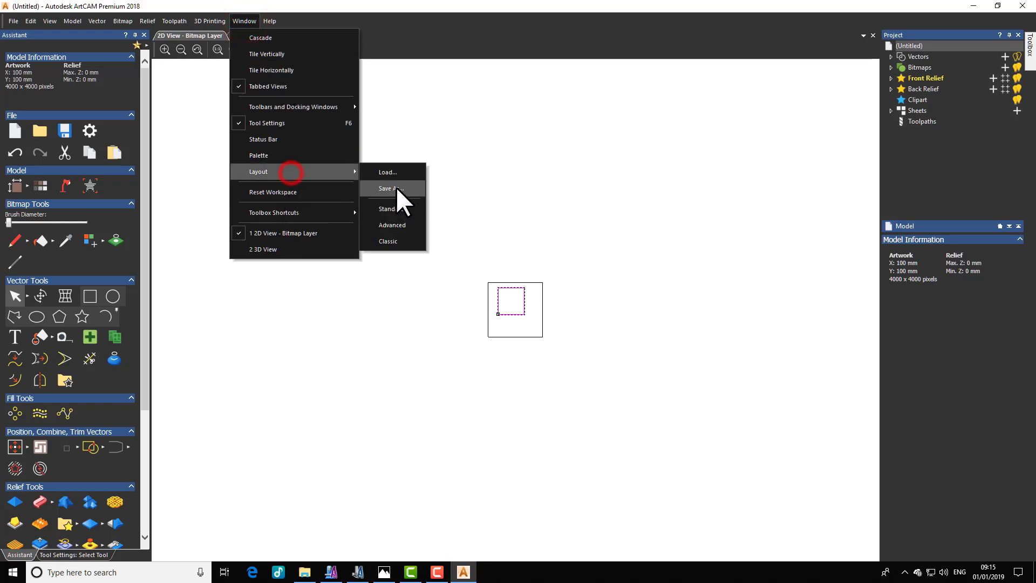
pyautogui.click(400, 210)
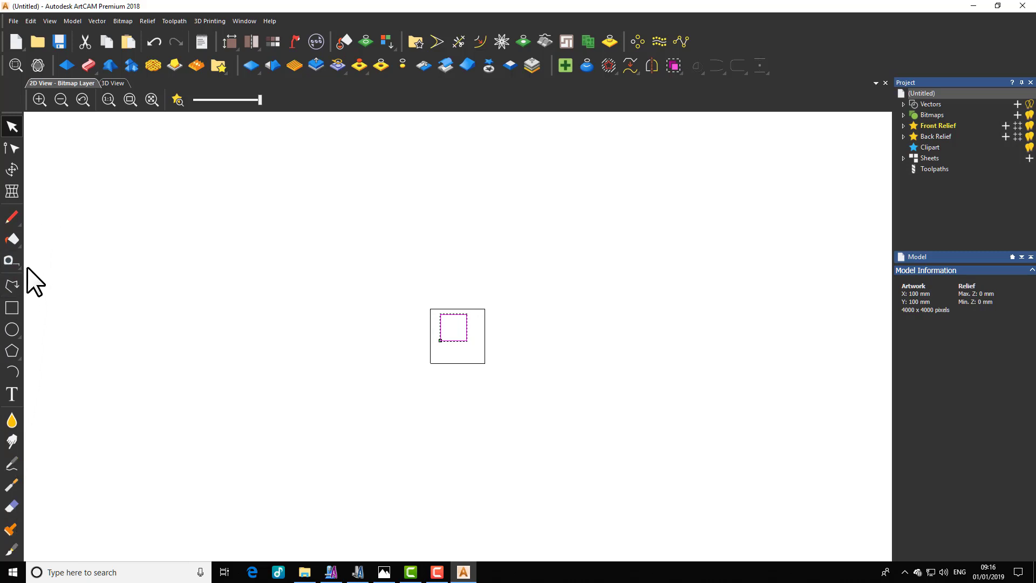
pyautogui.moveTo(27, 276)
pyautogui.mouseDown()
pyautogui.moveTo(4, 424)
pyautogui.moveTo(2, 383)
pyautogui.mouseUp()
pyautogui.press('Escape')
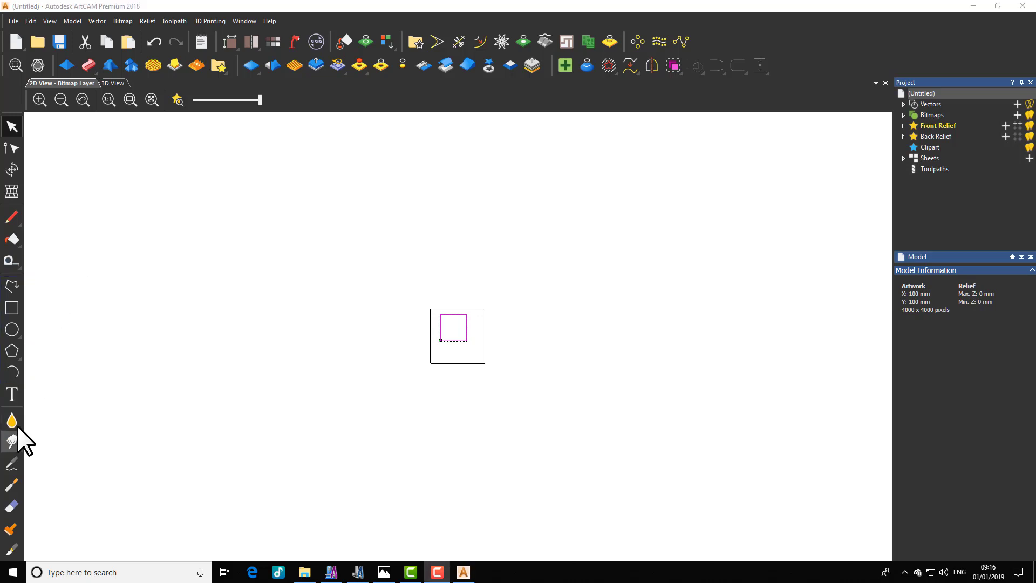
# Draw a star centred at X -417, Y 305 with radii of about 137 mm and 56 mm, and set its number of points to 8.
pyautogui.click(21, 358)
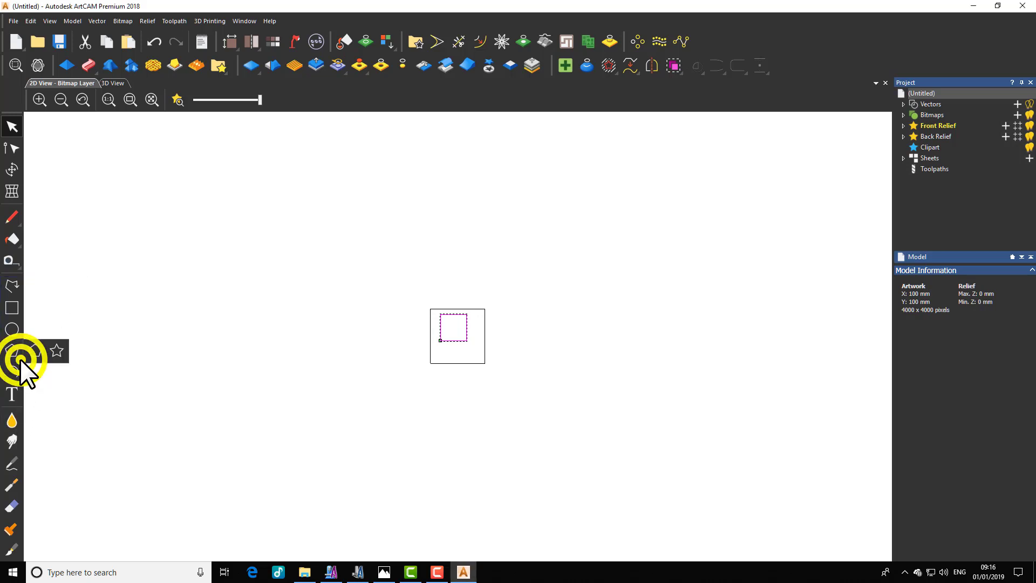
pyautogui.click(56, 347)
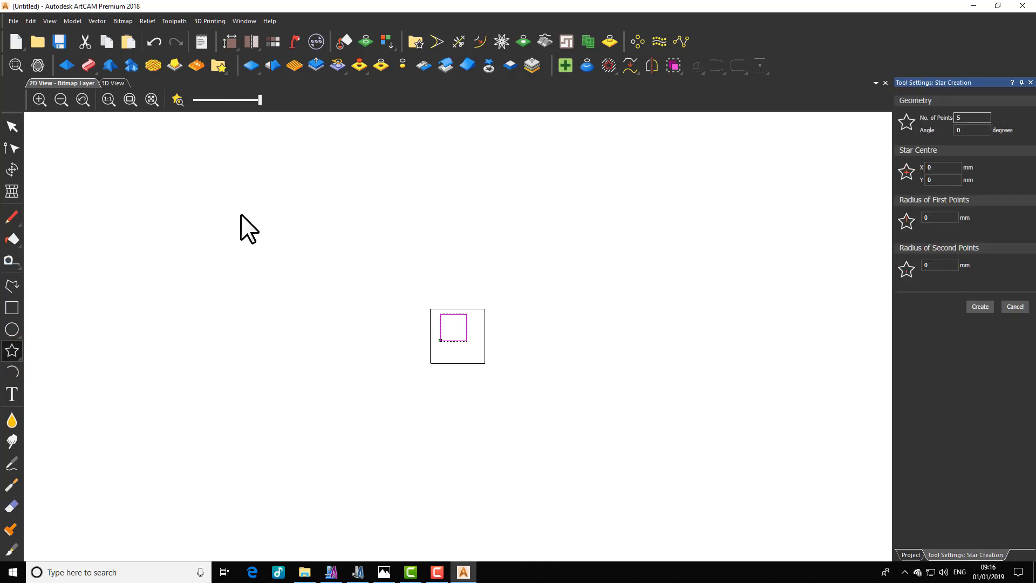
pyautogui.moveTo(205, 198); pyautogui.dragTo(262, 243)
pyautogui.click(233, 212)
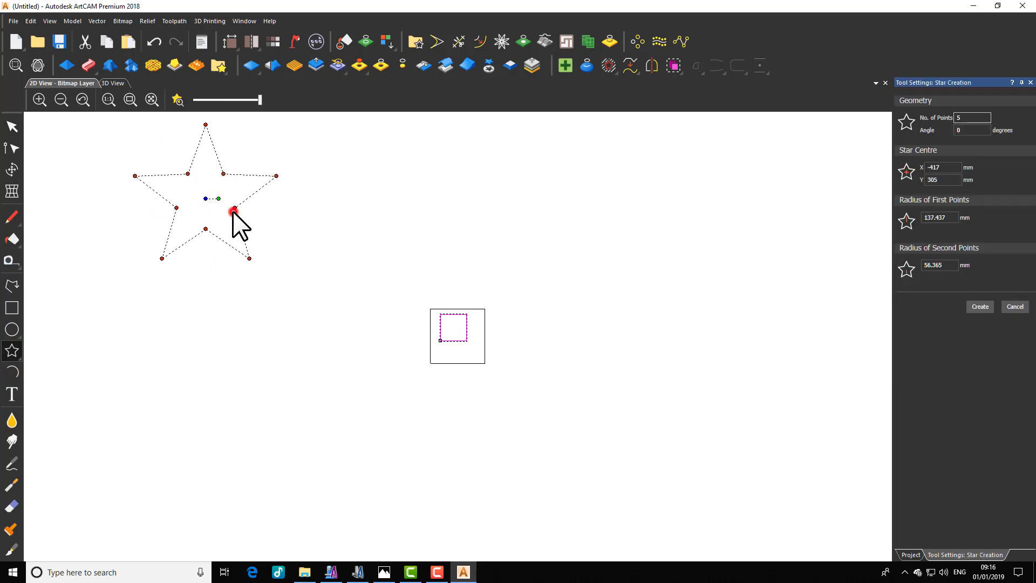
pyautogui.doubleClick(974, 114)
pyautogui.press('Return')
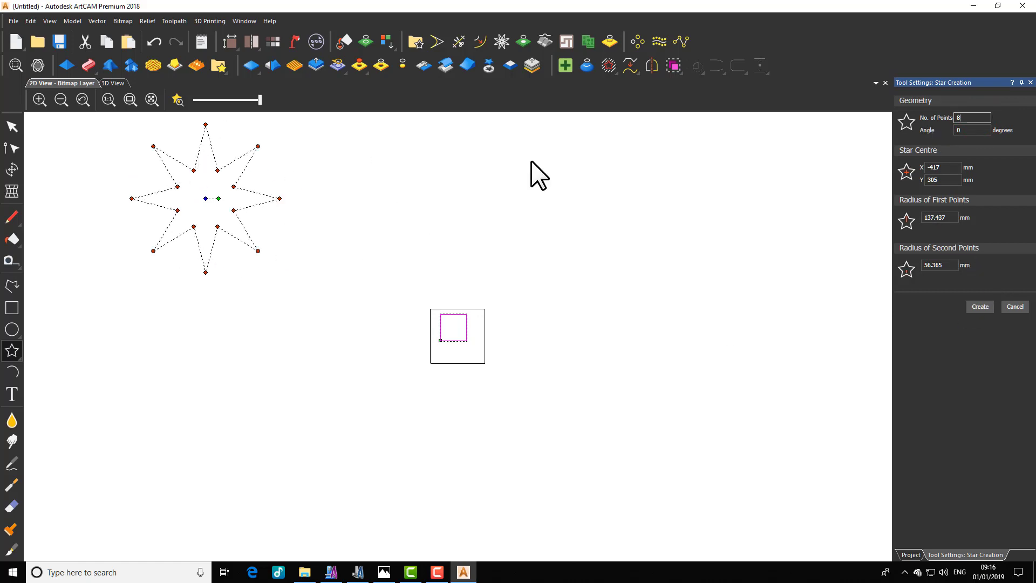
pyautogui.doubleClick(946, 166)
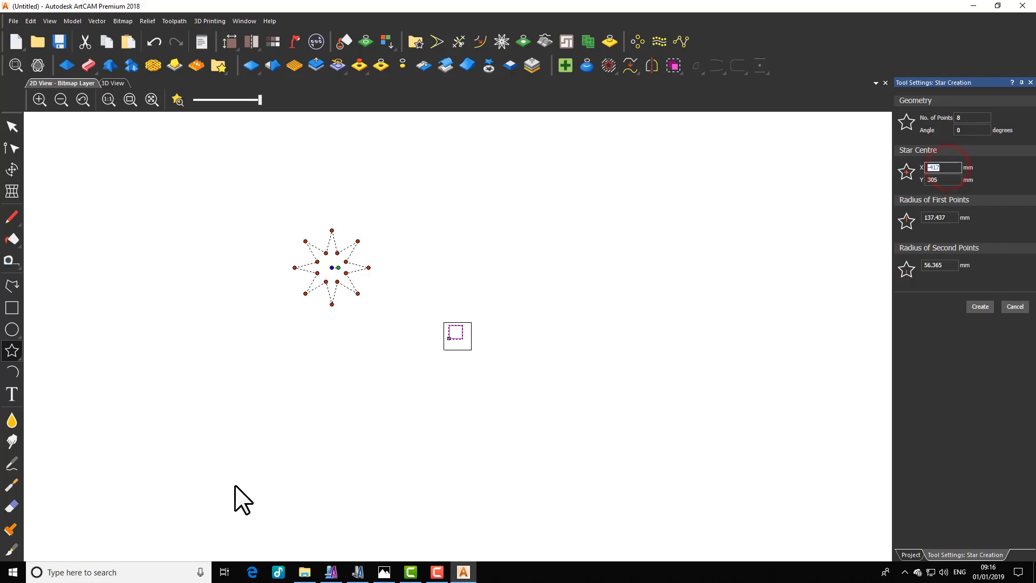
pyautogui.scroll(1, 415, 335)
pyautogui.scroll(-1, 416, 334)
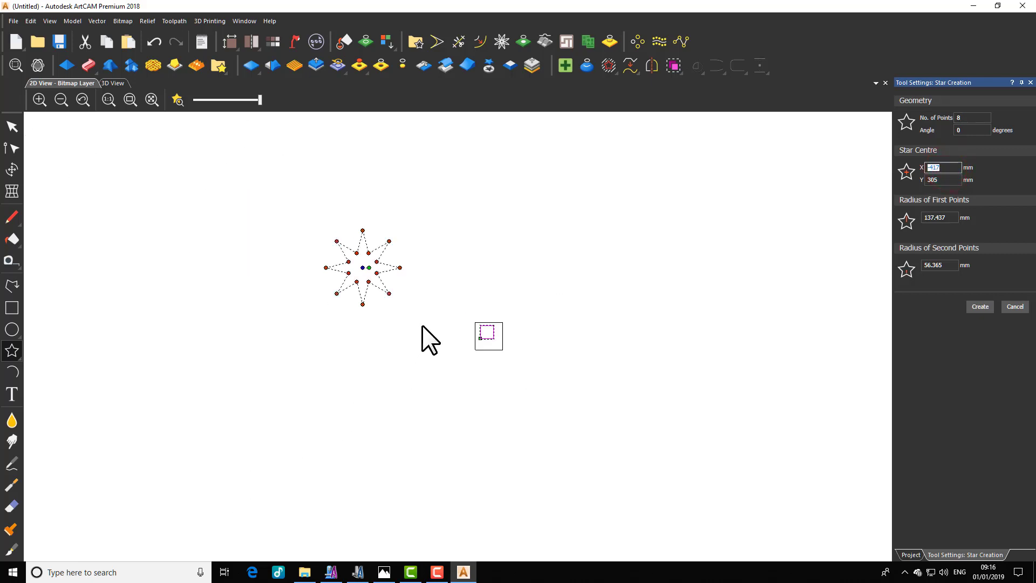
pyautogui.scroll(1, 481, 350)
pyautogui.scroll(2, 480, 348)
pyautogui.scroll(-3, 451, 353)
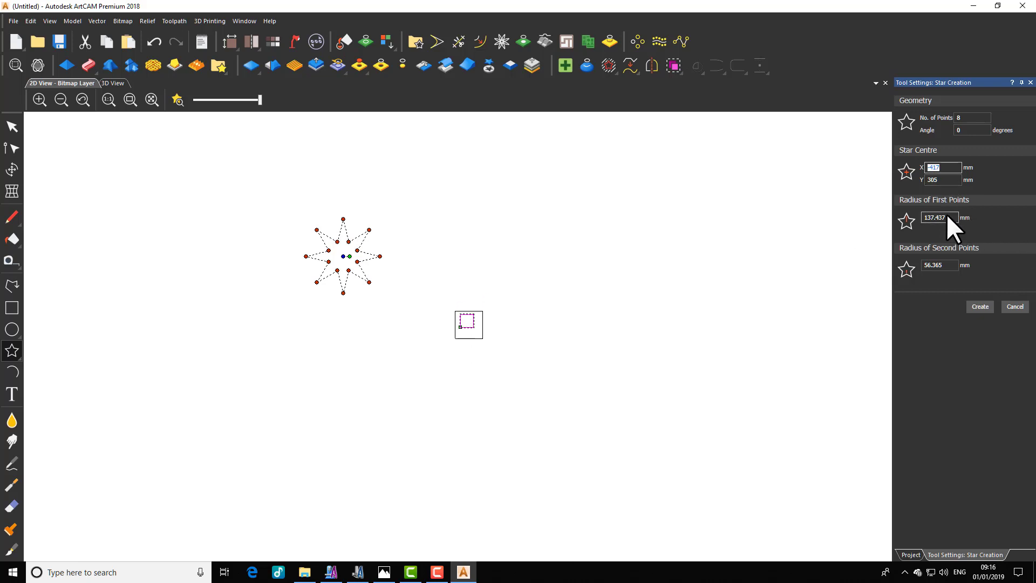
pyautogui.click(942, 166)
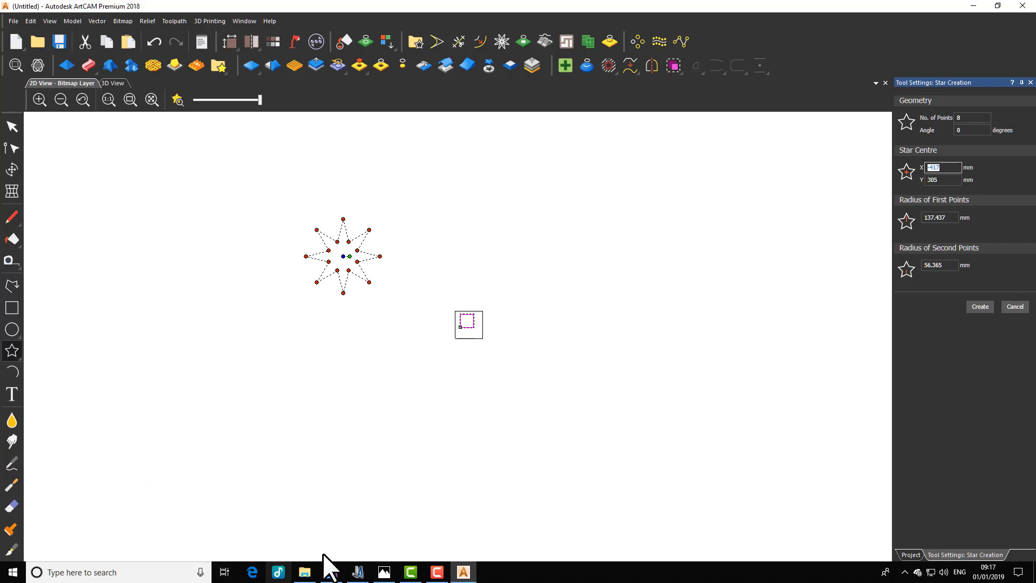
# Compare the vector alignment tools in ArtCAM Pro with the alignment options in ArtCAM Premium 2018.
pyautogui.click(331, 571)
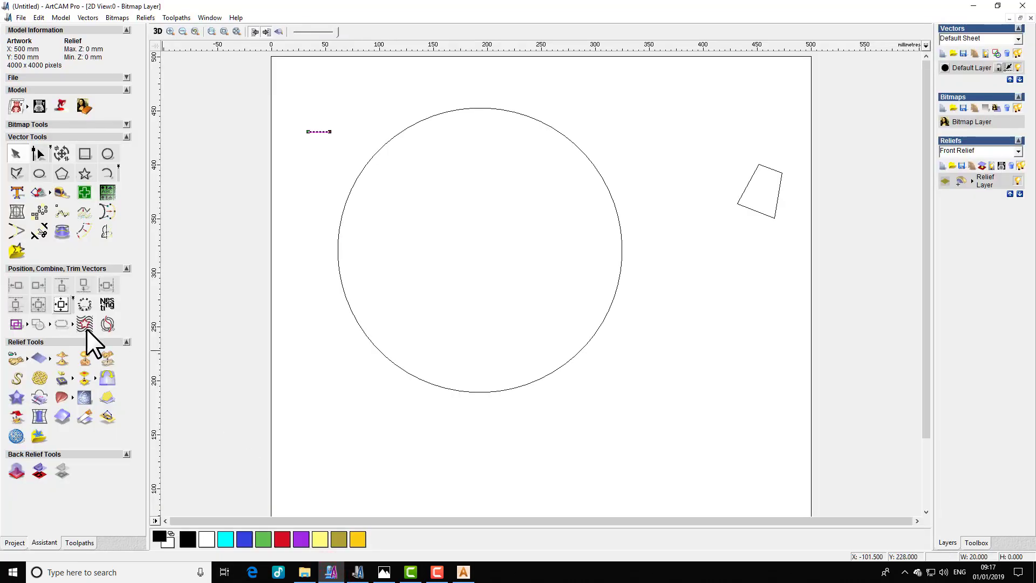
pyautogui.click(44, 293)
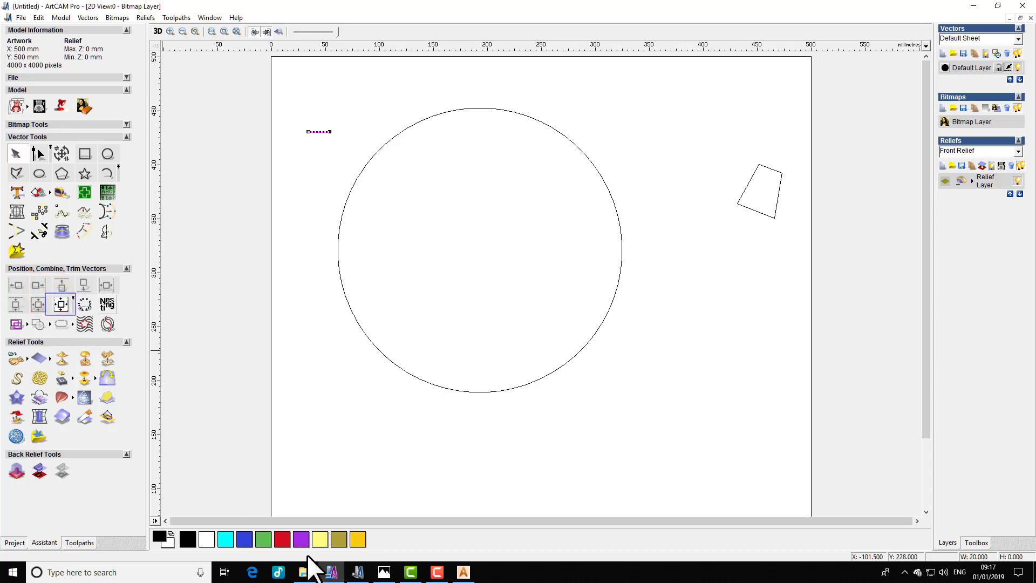
pyautogui.click(464, 572)
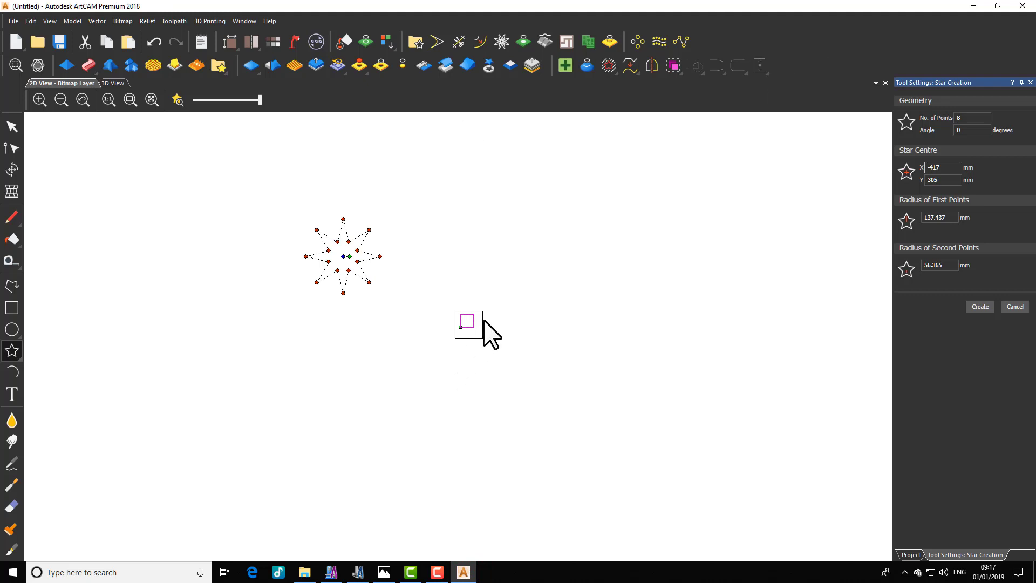
pyautogui.click(767, 74)
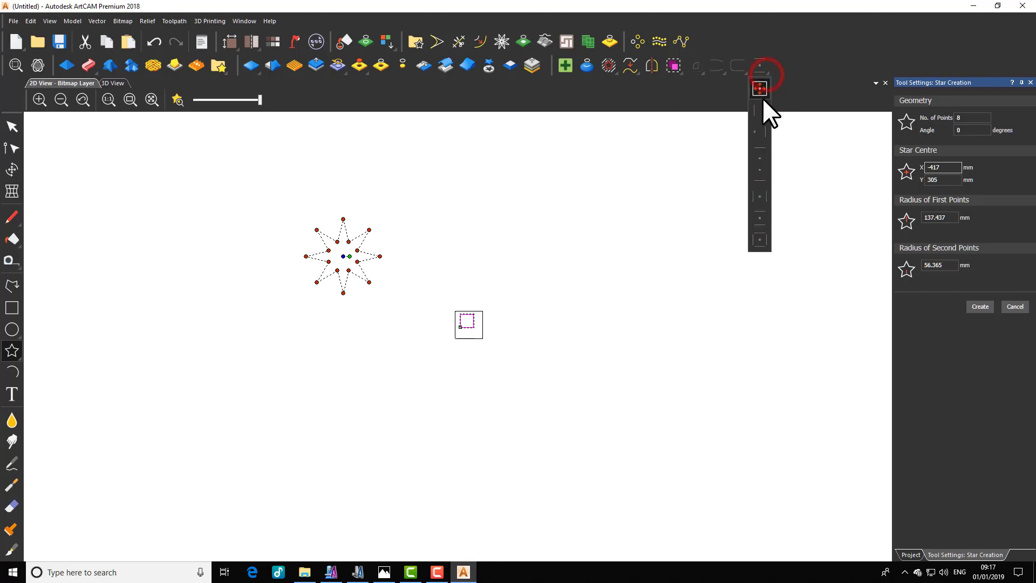
pyautogui.moveTo(761, 131)
pyautogui.mouseDown()
pyautogui.moveTo(791, 248)
pyautogui.moveTo(785, 278)
pyautogui.mouseUp()
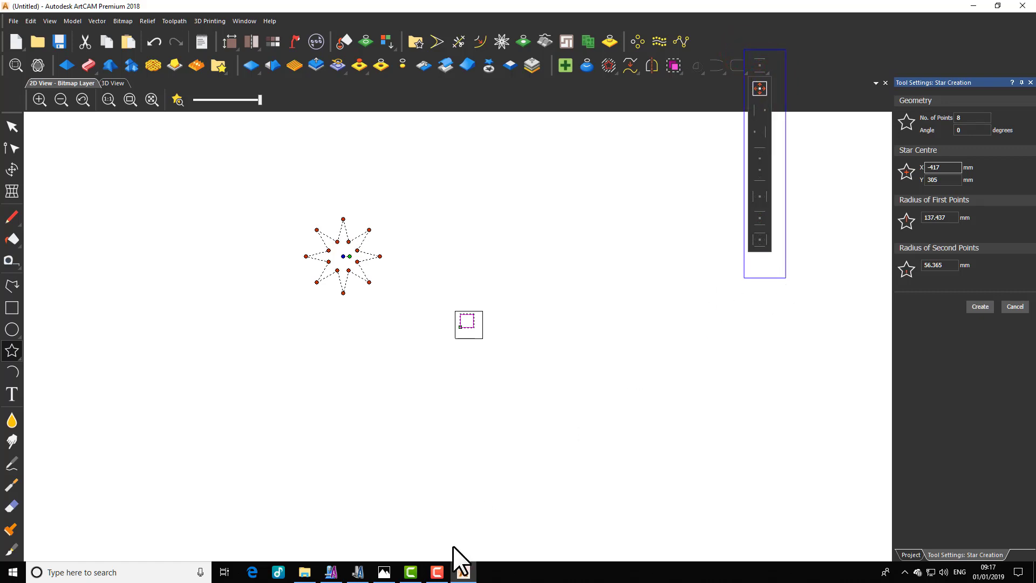
pyautogui.click(437, 572)
pyautogui.click(437, 572)
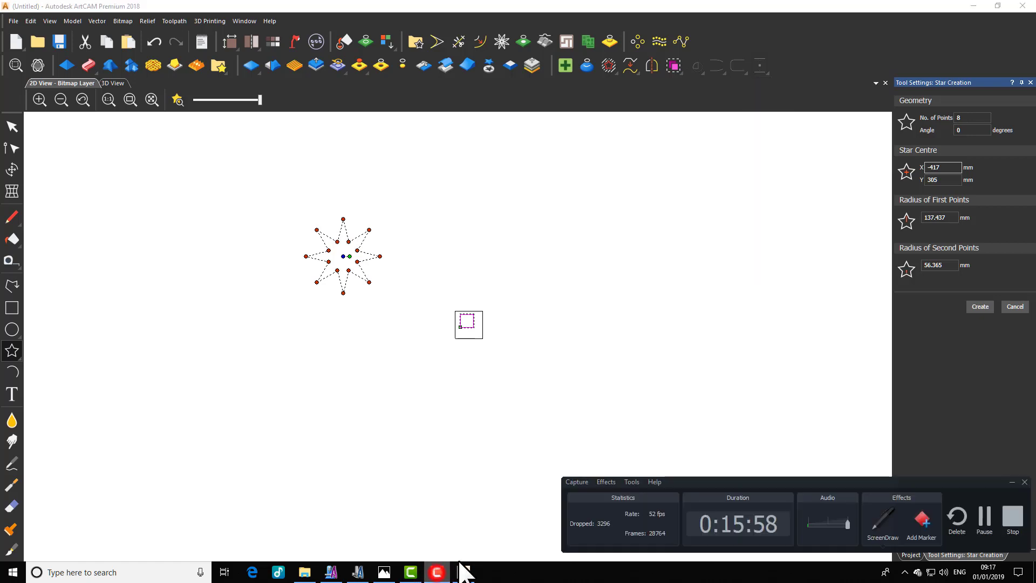
pyautogui.click(501, 553)
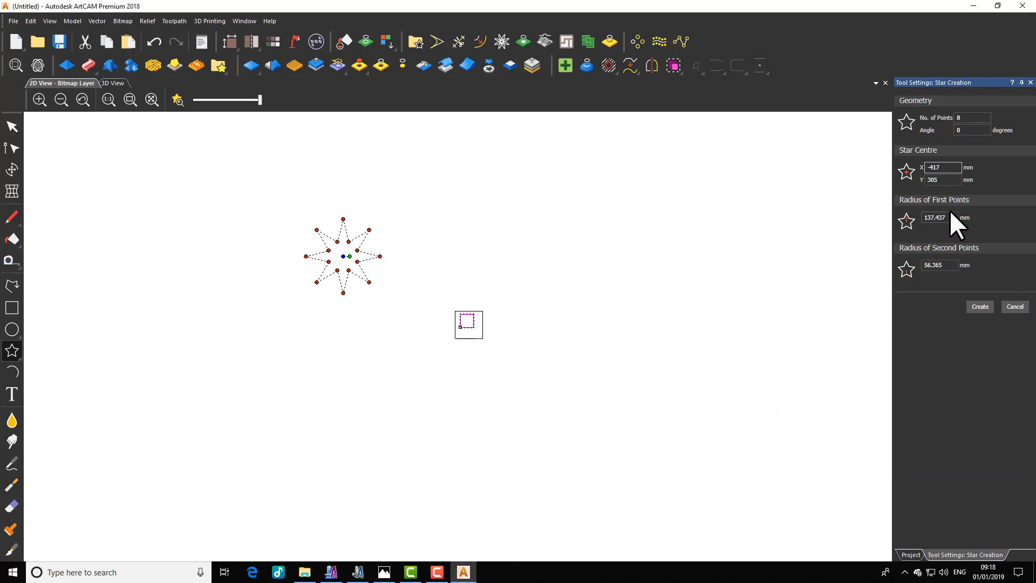
pyautogui.doubleClick(931, 218)
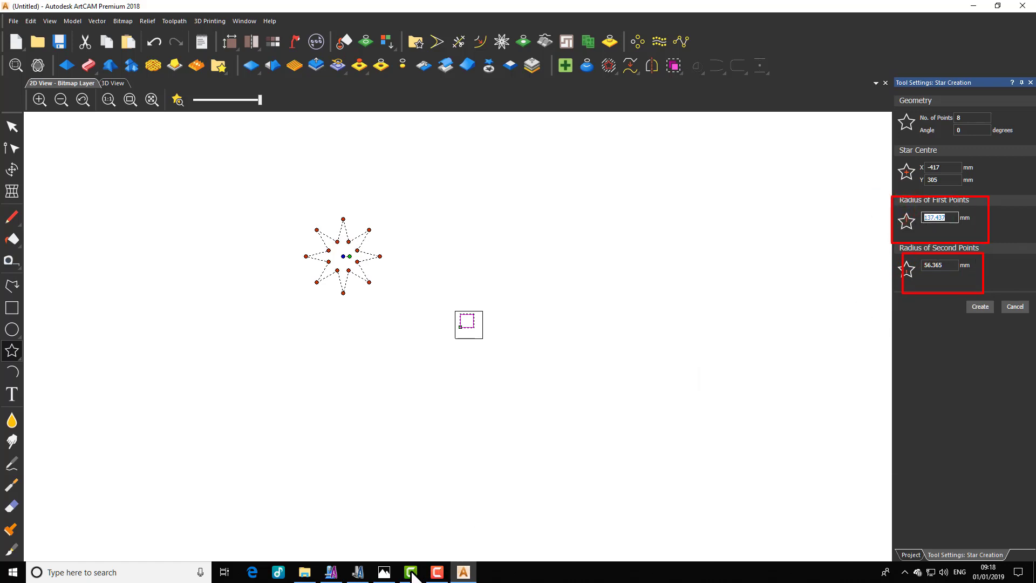
# Switch to ArtCAM Pro and open the polygon creation settings to examine its single radius option.
pyautogui.click(330, 571)
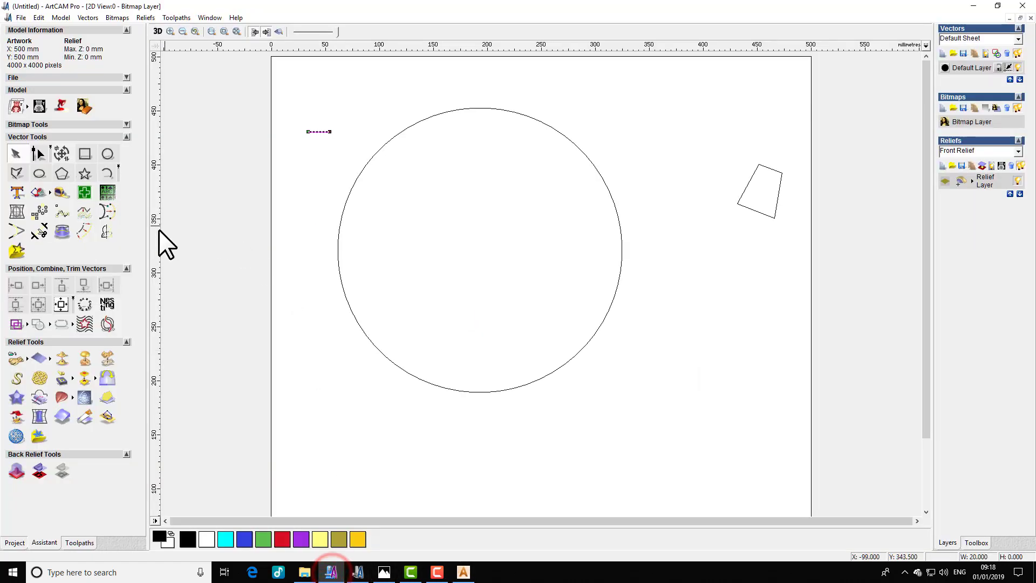
pyautogui.click(66, 174)
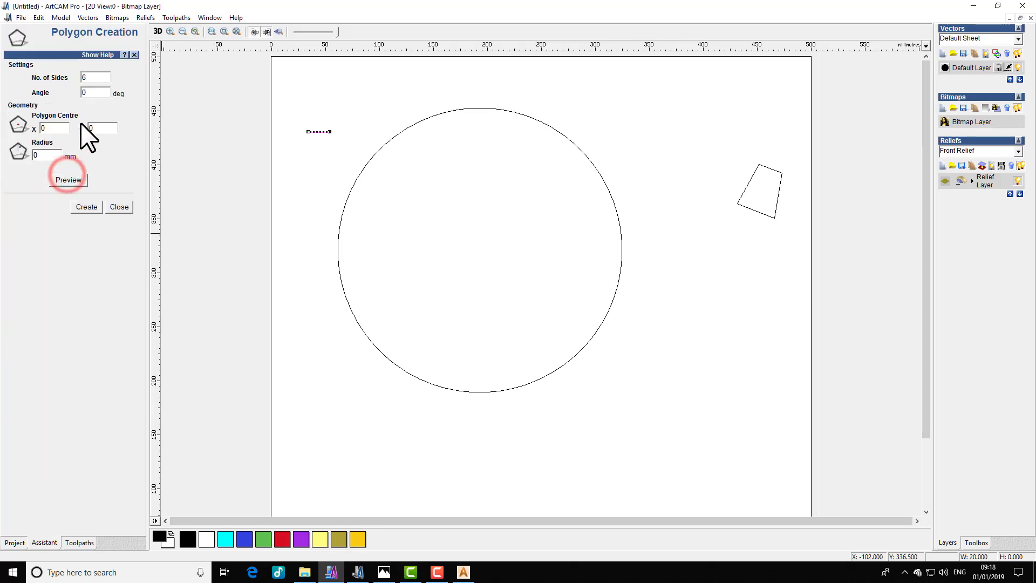
pyautogui.click(37, 153)
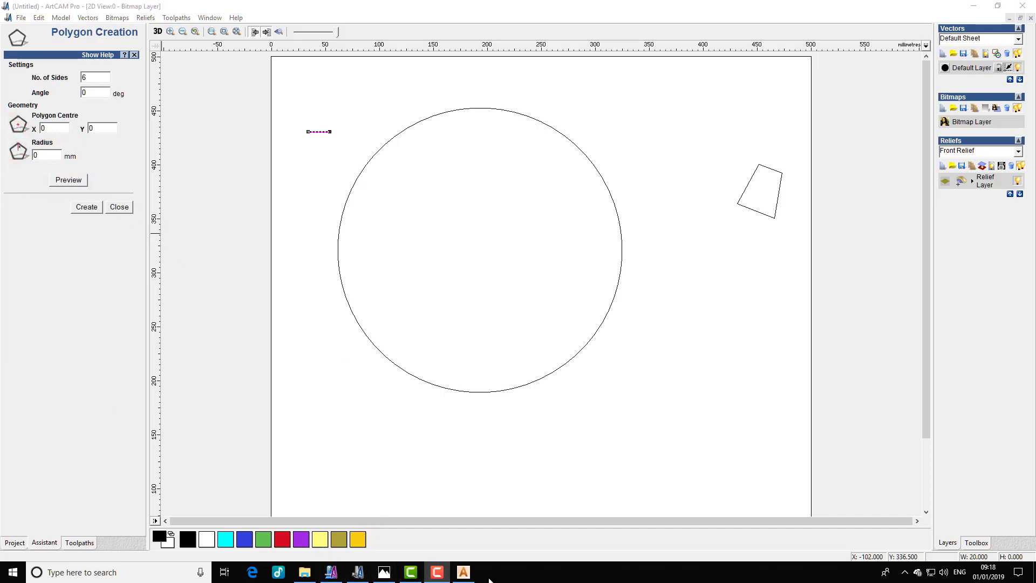
# Return to ArtCAM Premium 2018 and examine the star preview's outer and inner points against its first and second radius settings.
pyautogui.click(464, 572)
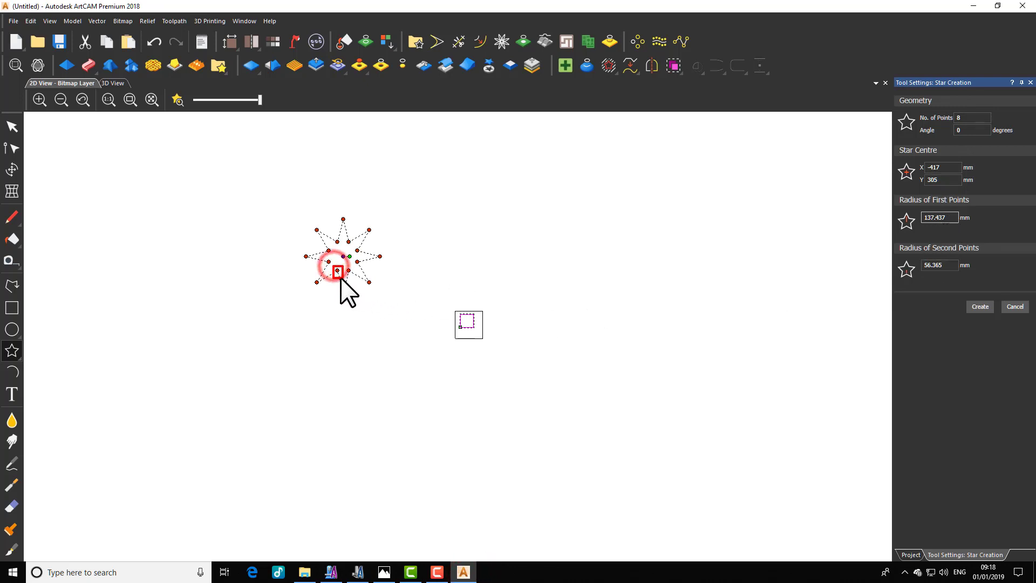
pyautogui.click(343, 293)
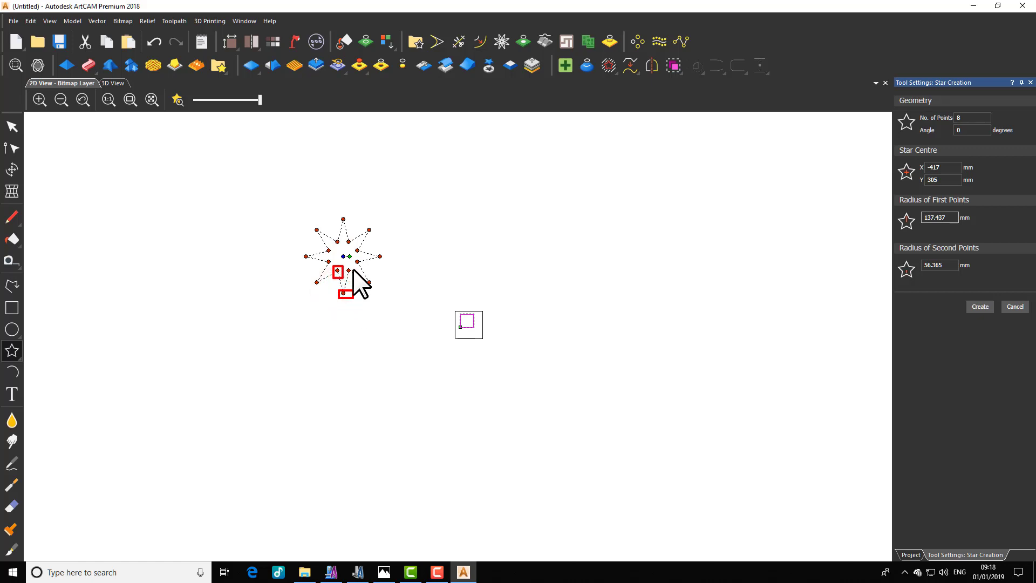
pyautogui.moveTo(344, 292); pyautogui.dragTo(335, 260)
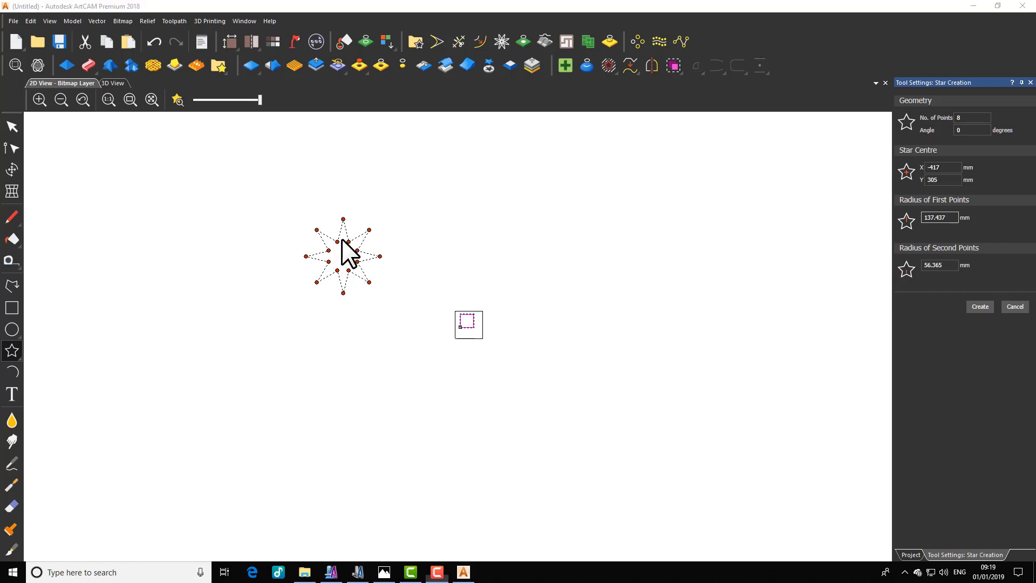
pyautogui.scroll(3, 338, 234)
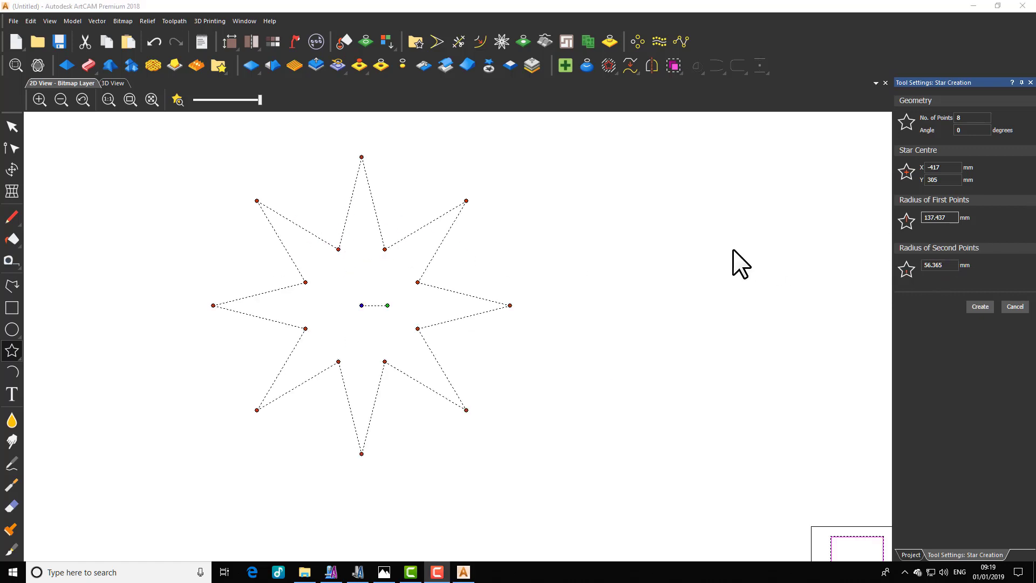
pyautogui.scroll(-2, 452, 349)
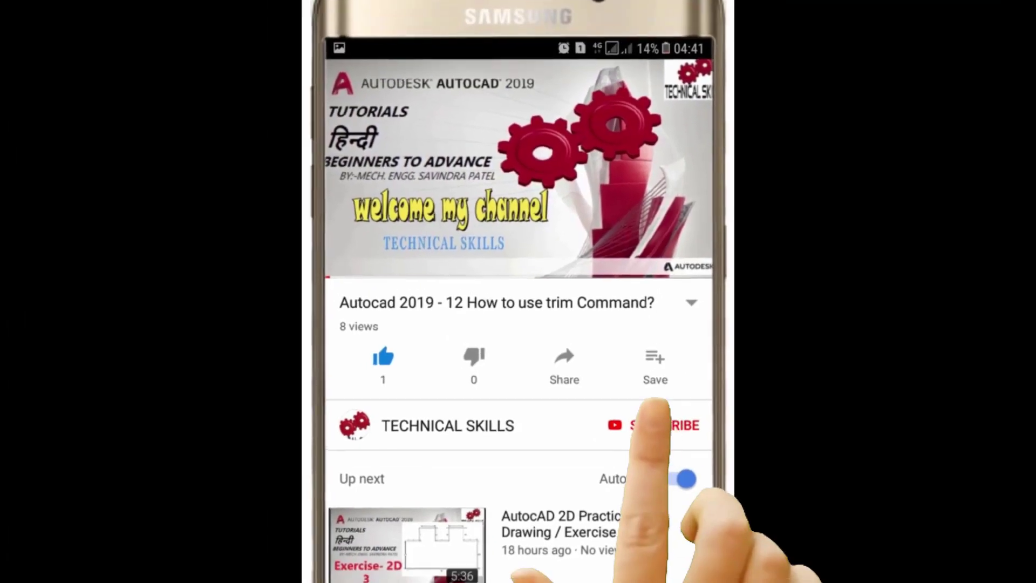